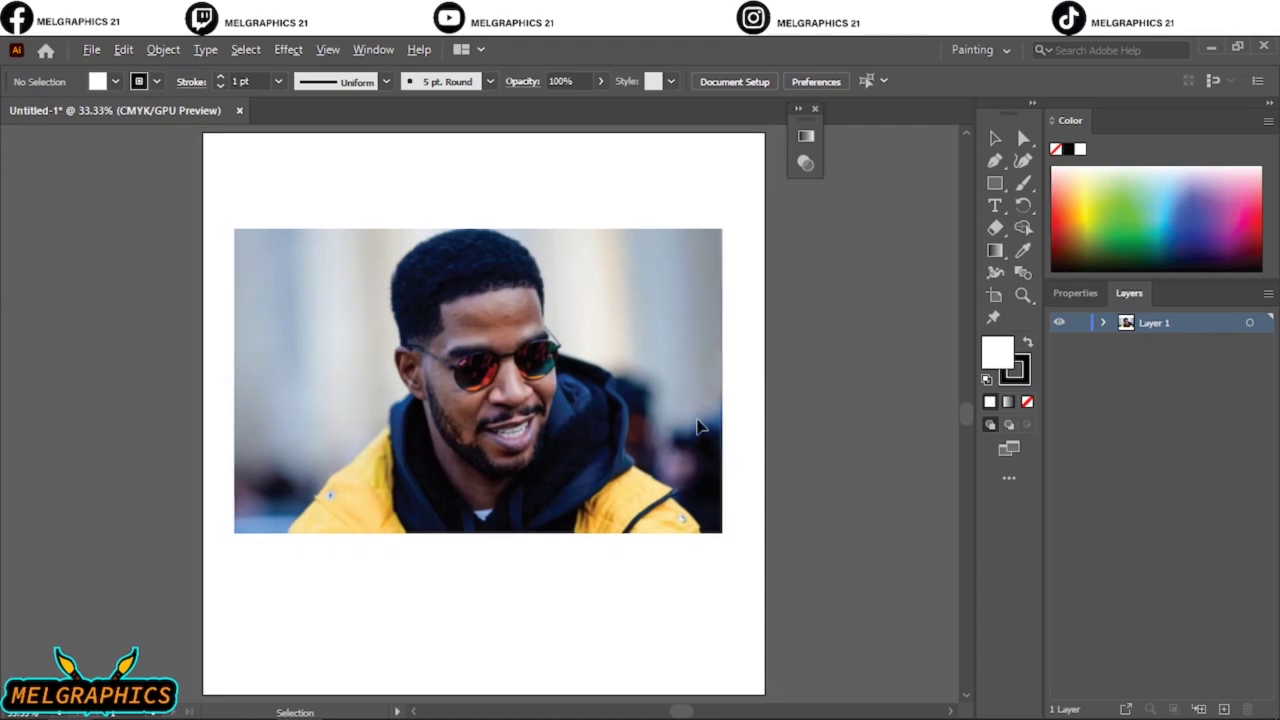
Step: Enlarge the reference photo to fill the artboard, nudge it left, and fade its opacity
click(699, 427)
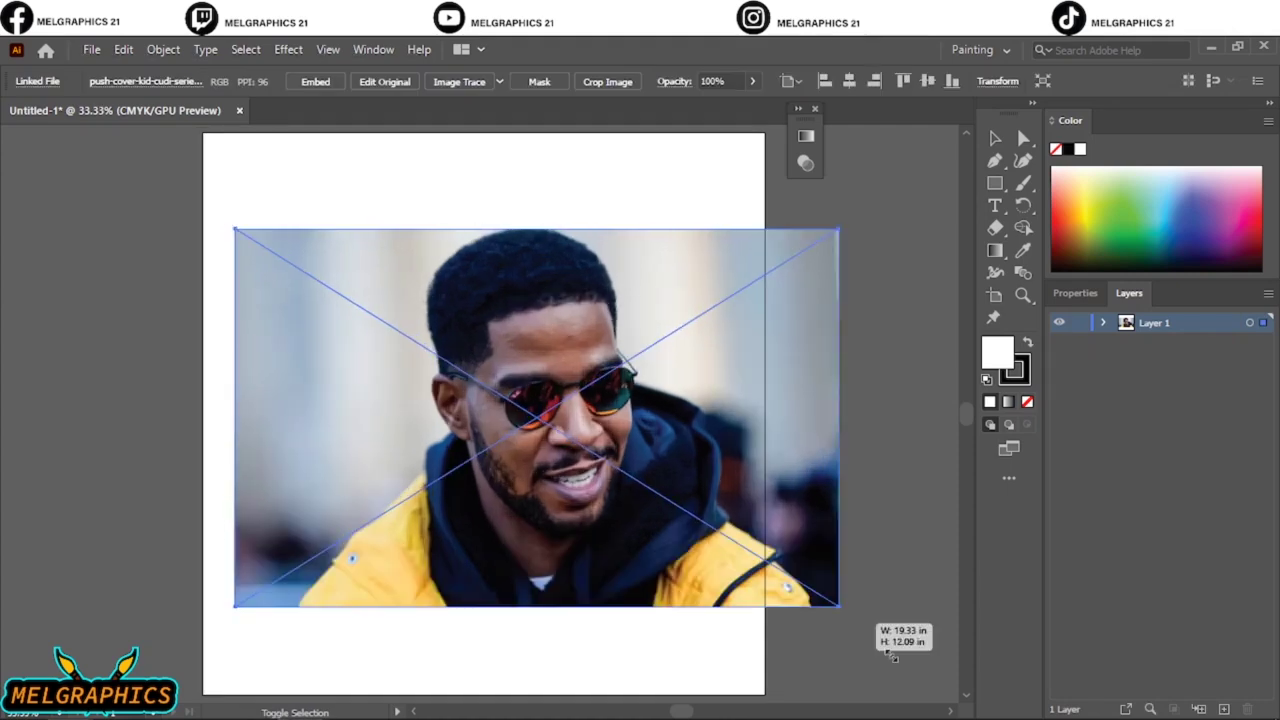
drag(829, 400, 897, 401)
drag(563, 309, 543, 309)
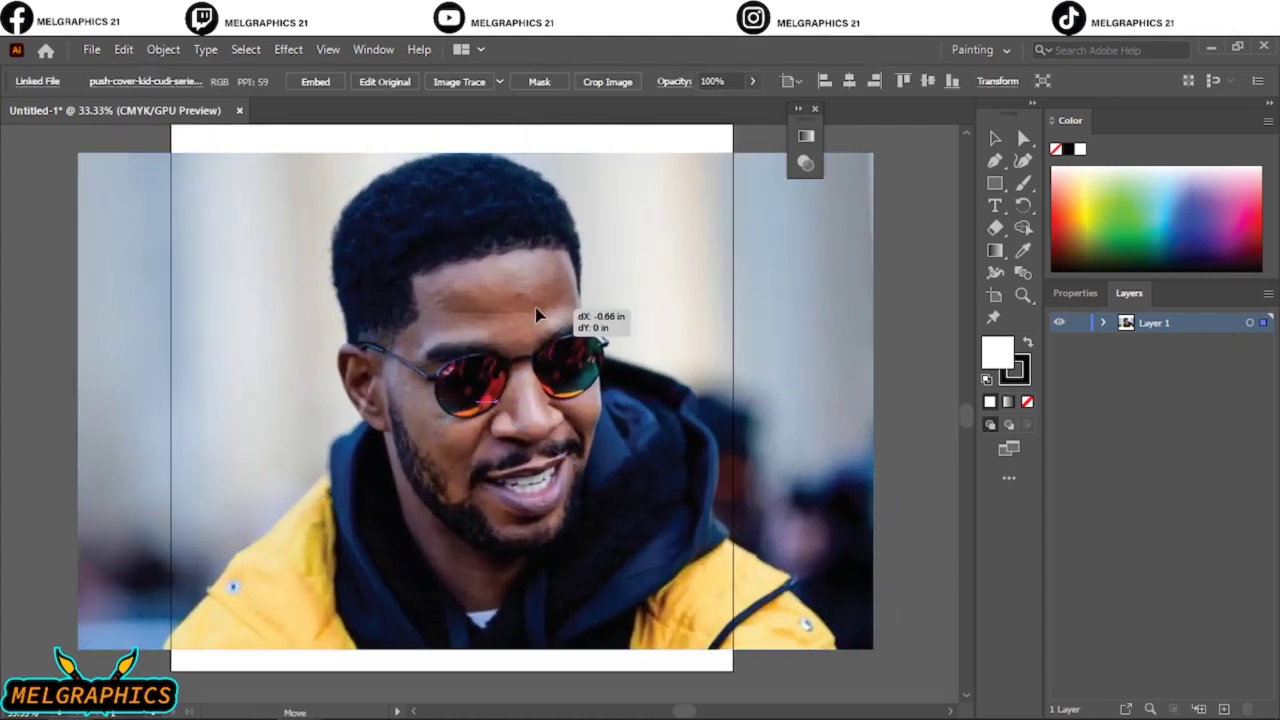
click(752, 81)
drag(748, 104, 729, 104)
click(923, 179)
Step: Close the colour panel, lock Layer 1, and add a new Layer 2 for drawing
right_click(1068, 120)
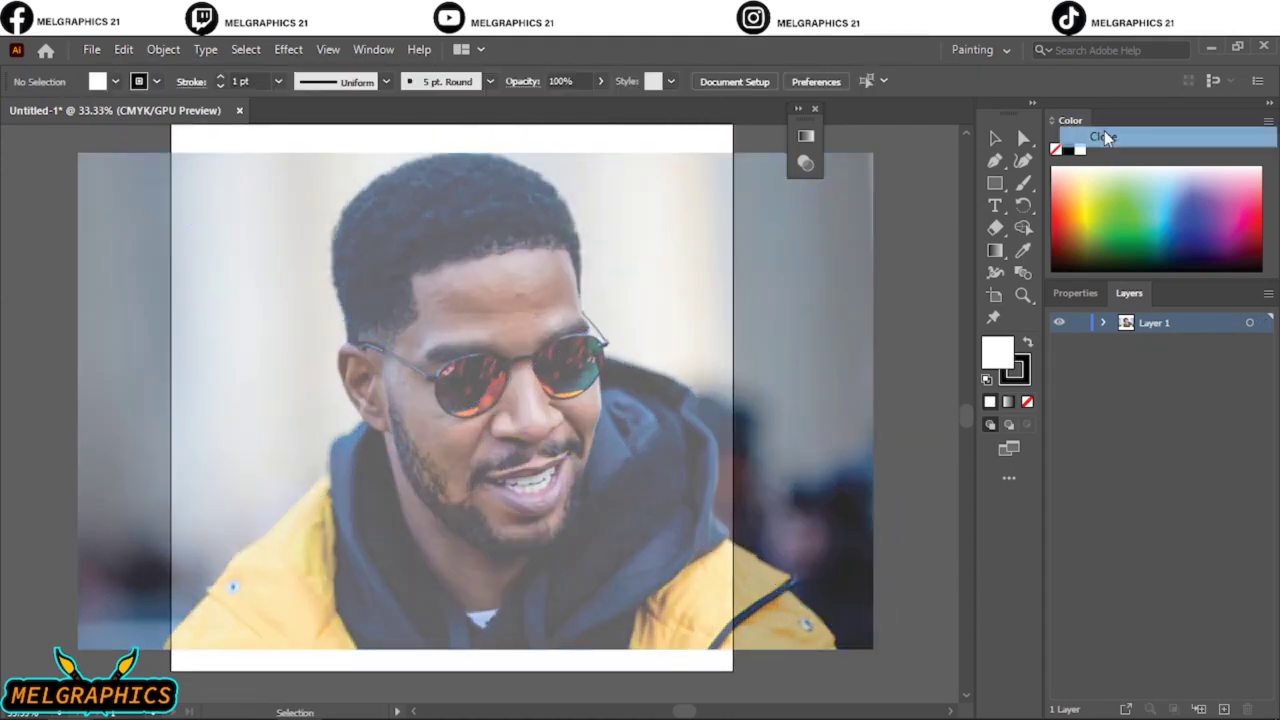
click(1080, 135)
click(1079, 150)
click(1224, 709)
Step: Choose the Paintbrush with a tapered brush from the custom library, fill None, and edit the stroke colour
click(1023, 184)
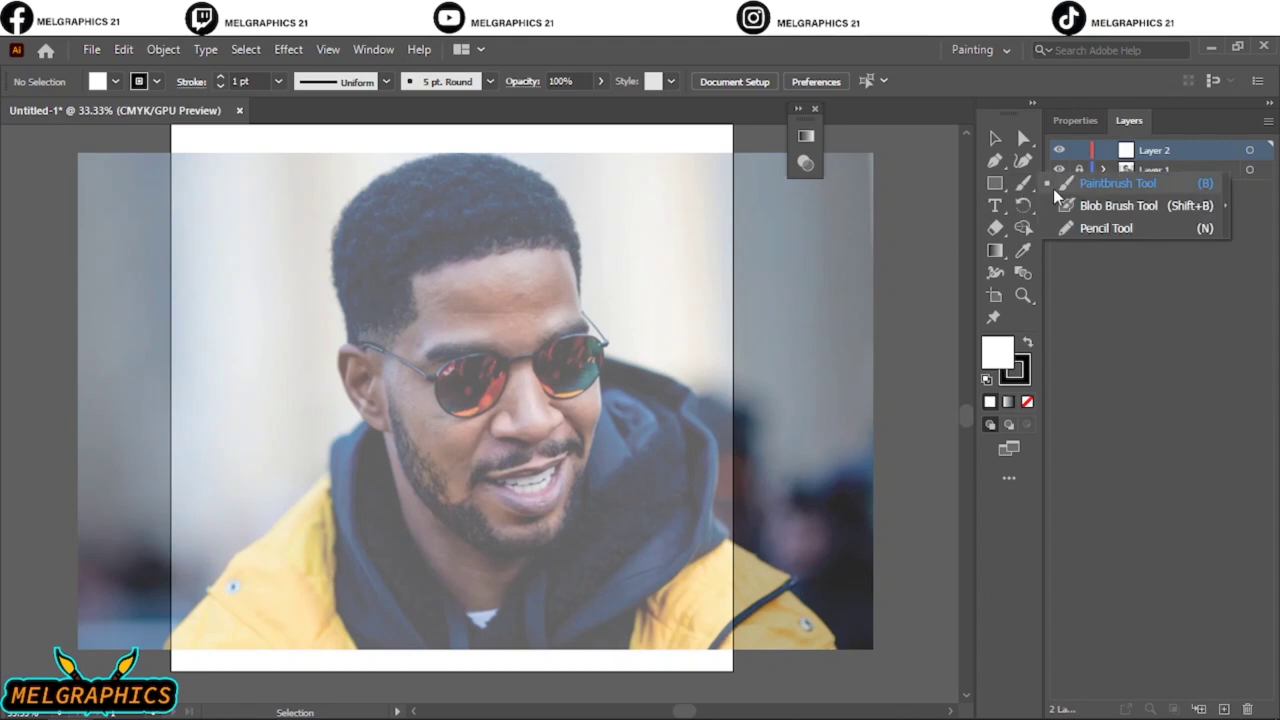
click(489, 81)
click(323, 220)
click(525, 503)
scroll(732, 395, down, 2)
click(654, 397)
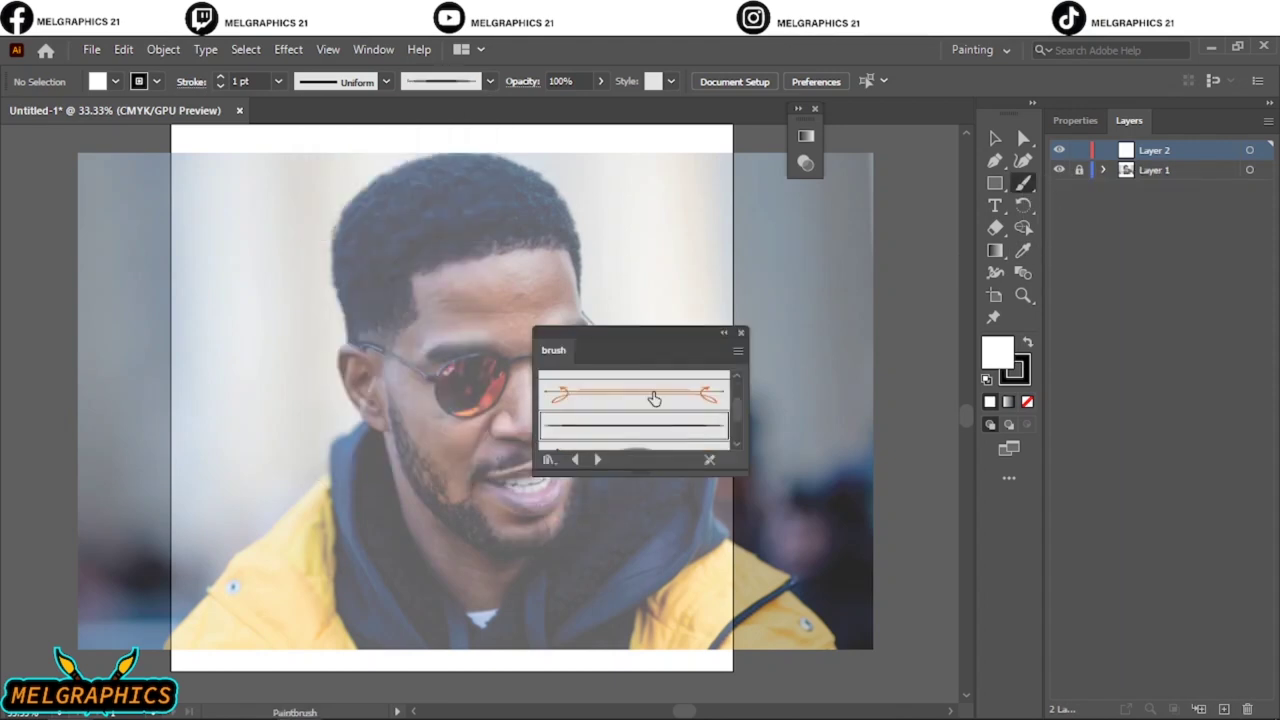
click(1027, 401)
double_click(1013, 370)
Step: Set the stroke to black and trace the nose sides and bridge up to the glasses
key(Return)
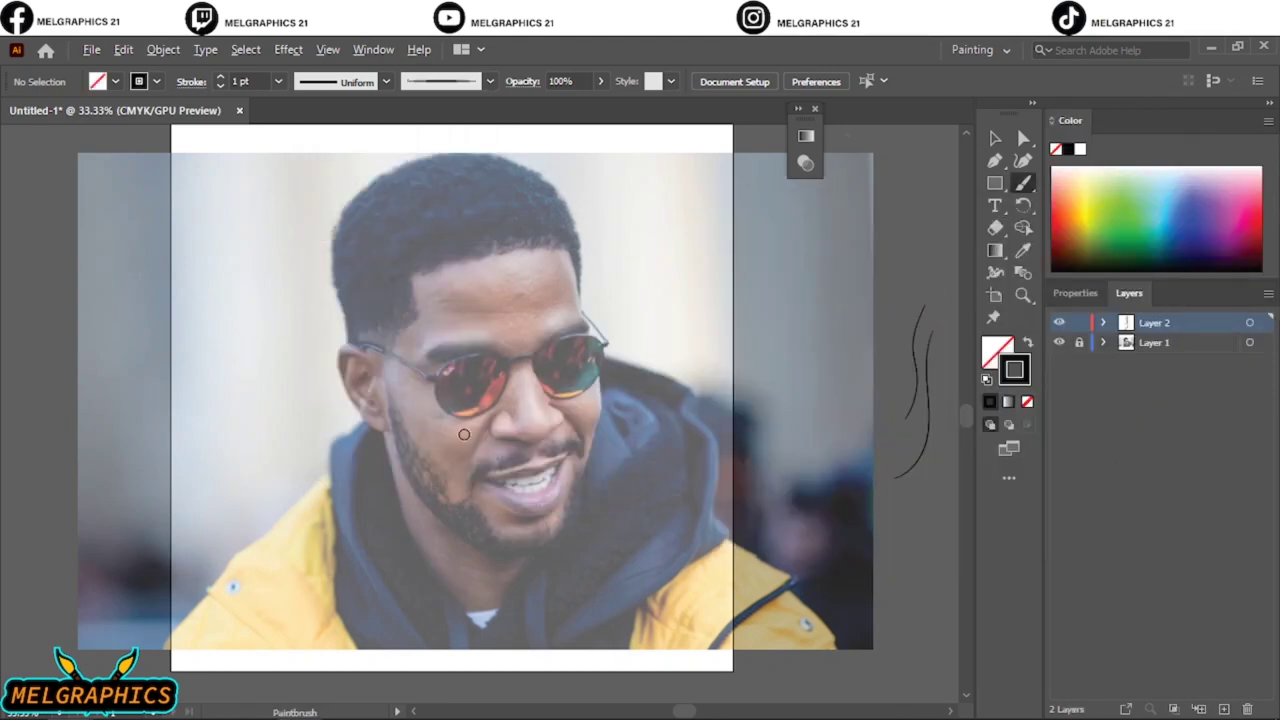
scroll(464, 434, up, 4)
drag(505, 428, 491, 531)
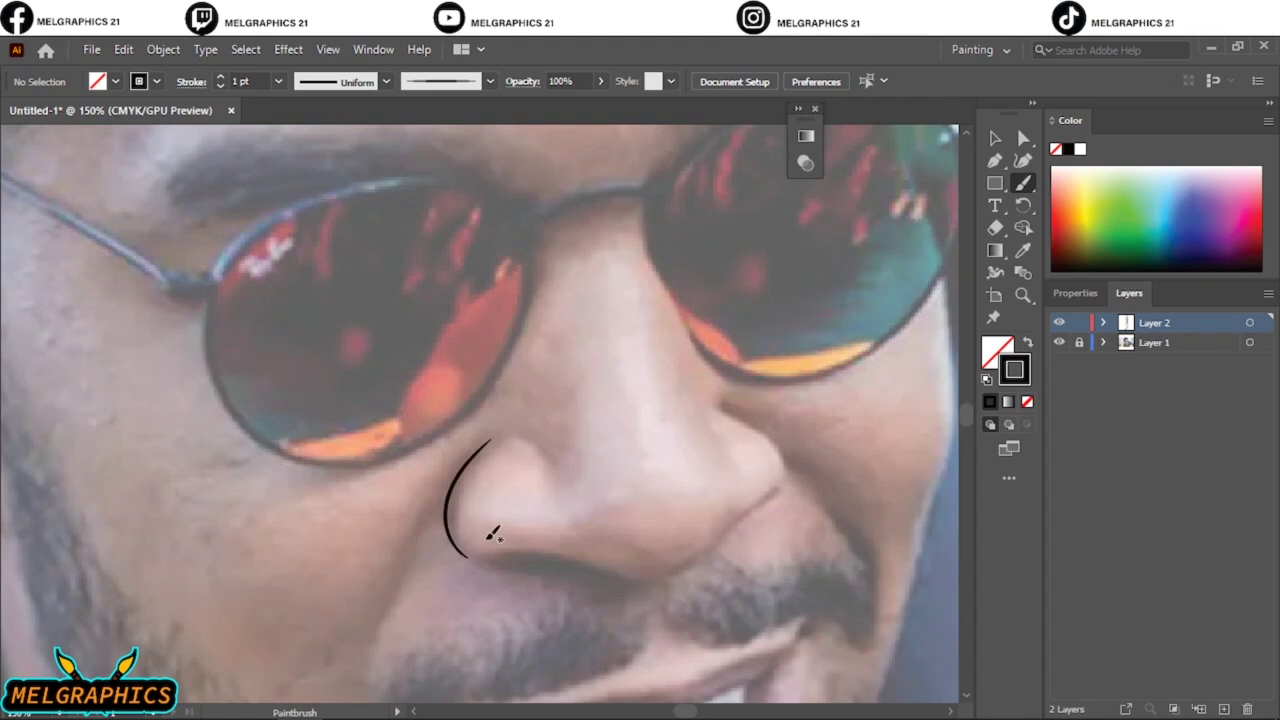
scroll(478, 430, down, 1)
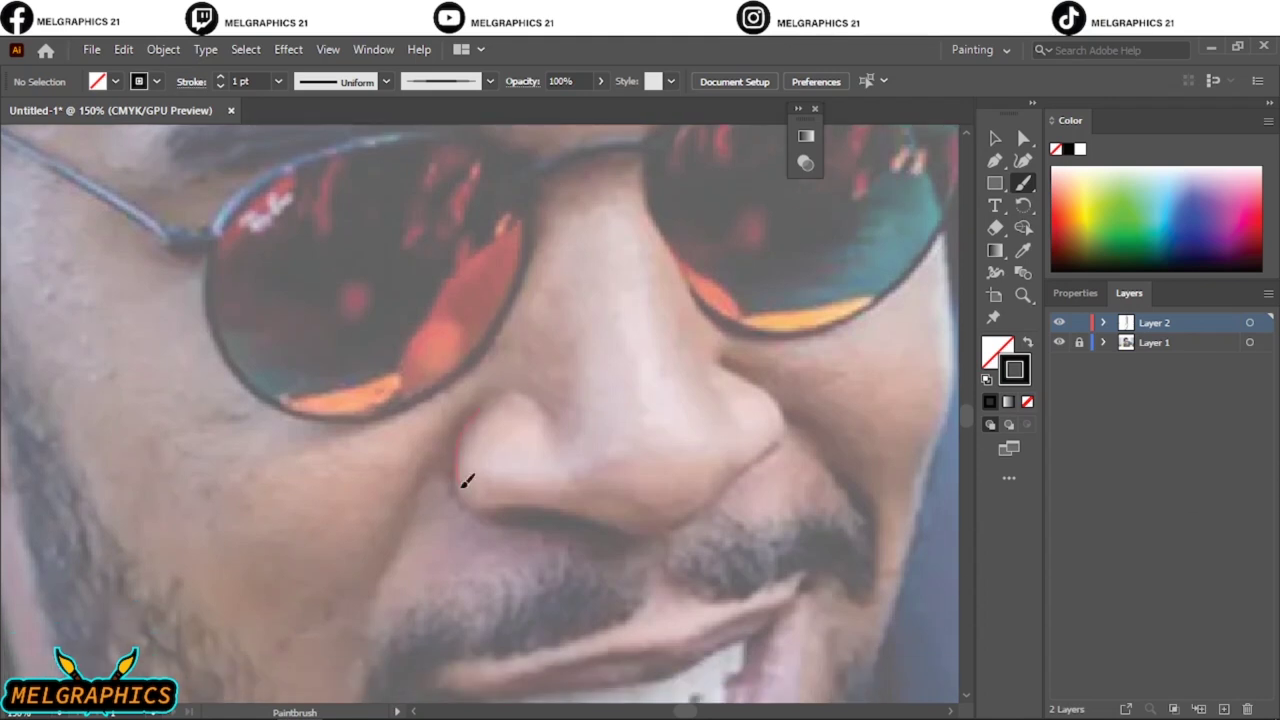
drag(463, 485, 501, 521)
drag(787, 424, 725, 364)
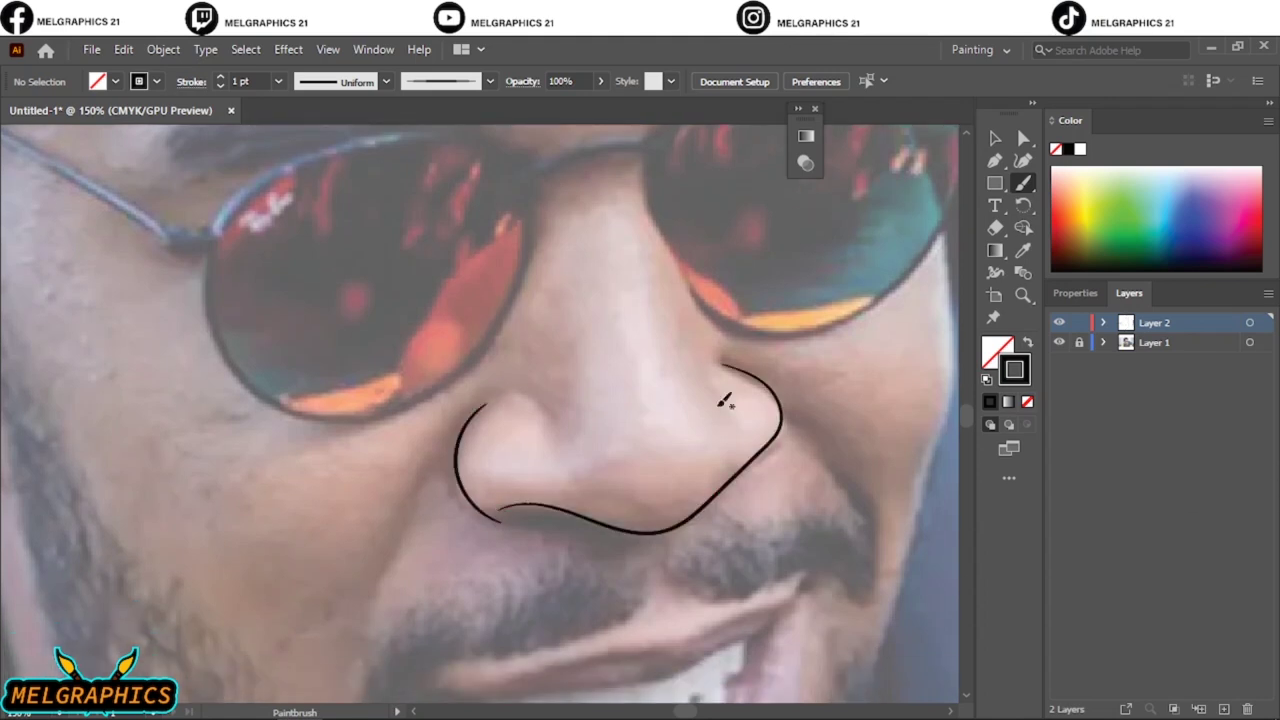
drag(738, 453, 706, 348)
drag(646, 195, 643, 168)
scroll(508, 558, down, 3)
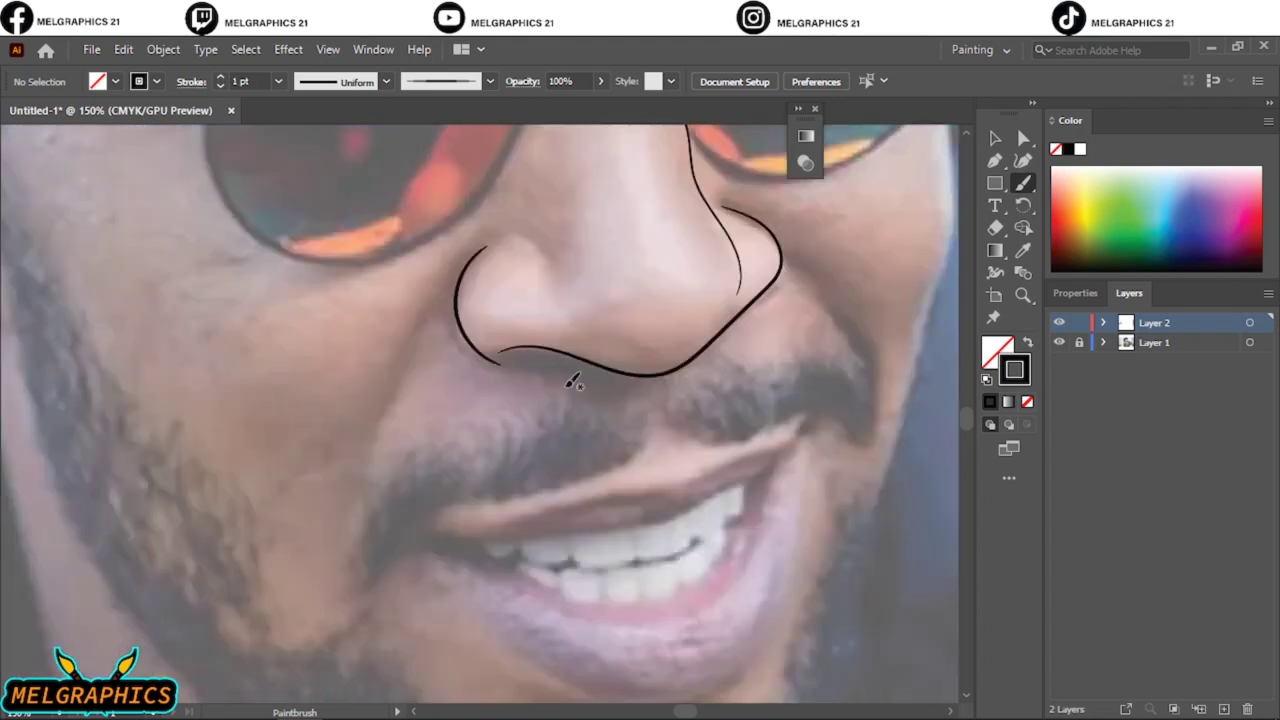
scroll(570, 374, down, 2)
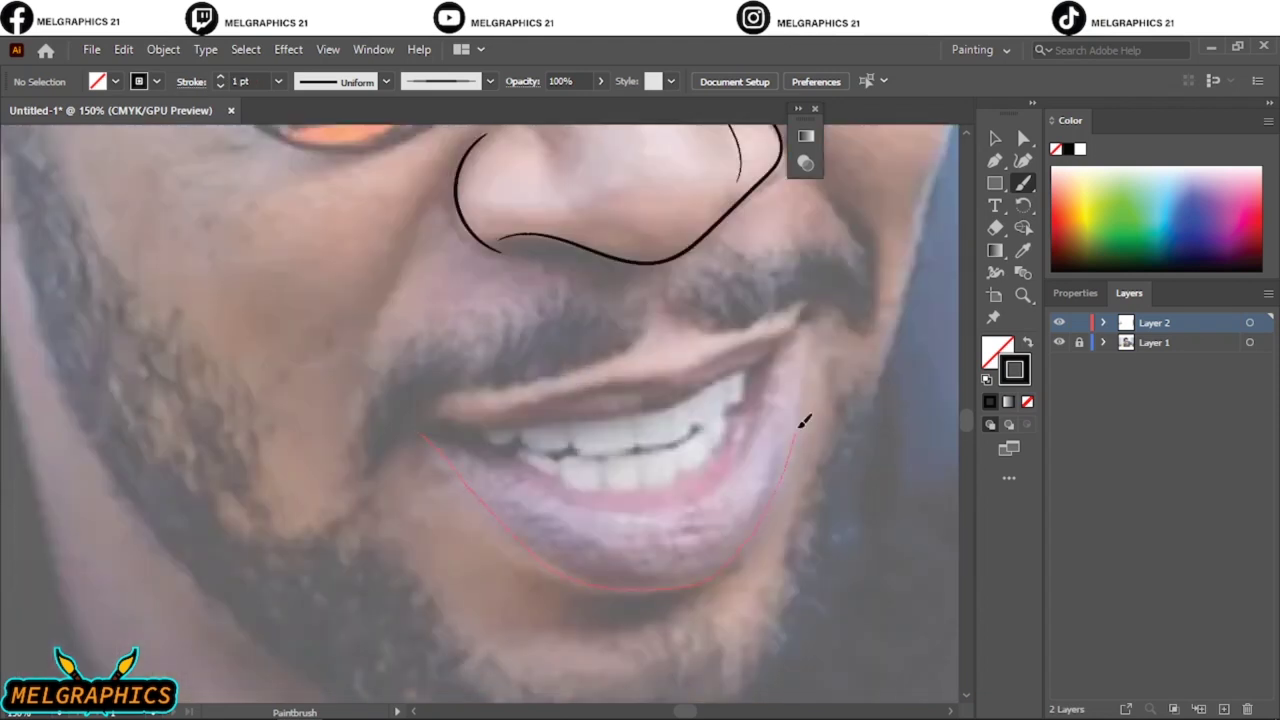
Step: Outline the lower lip, upper lip and inner upper-lip edge, redoing misplaced strokes
drag(802, 423, 810, 306)
key(ctrl+z)
drag(667, 358, 669, 358)
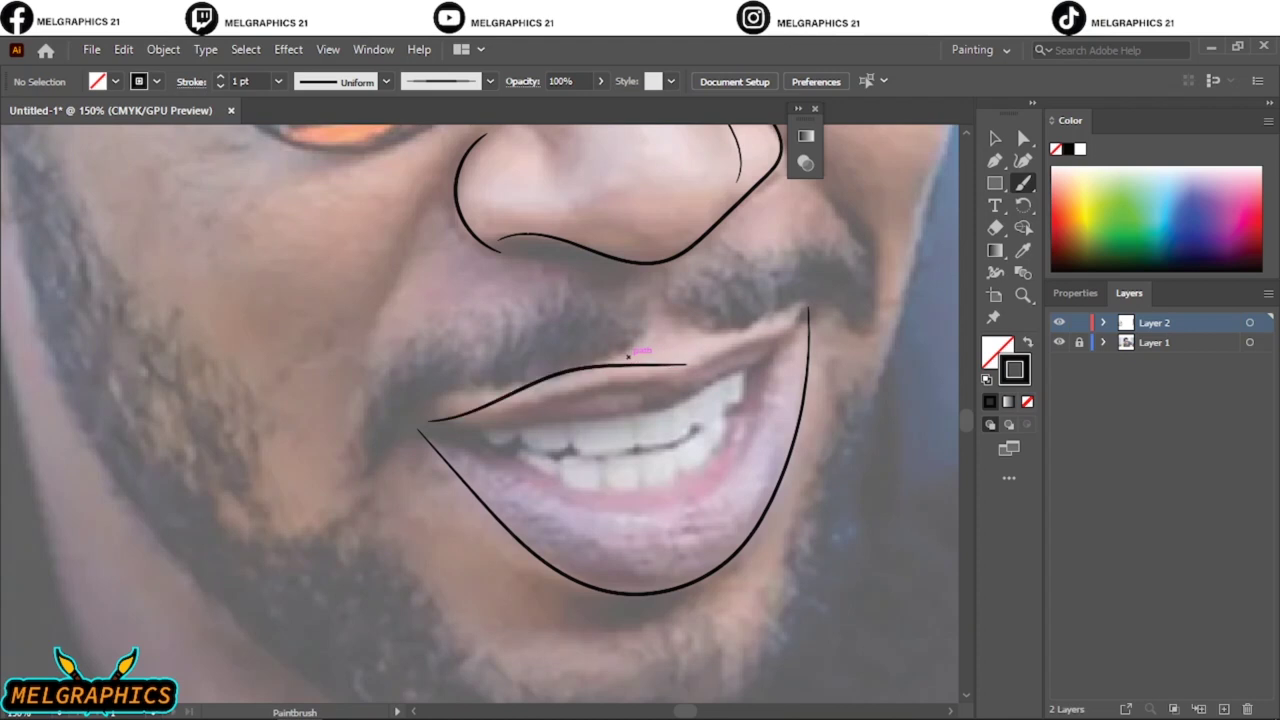
key(ctrl+z)
key(ctrl+equal)
drag(577, 349, 598, 333)
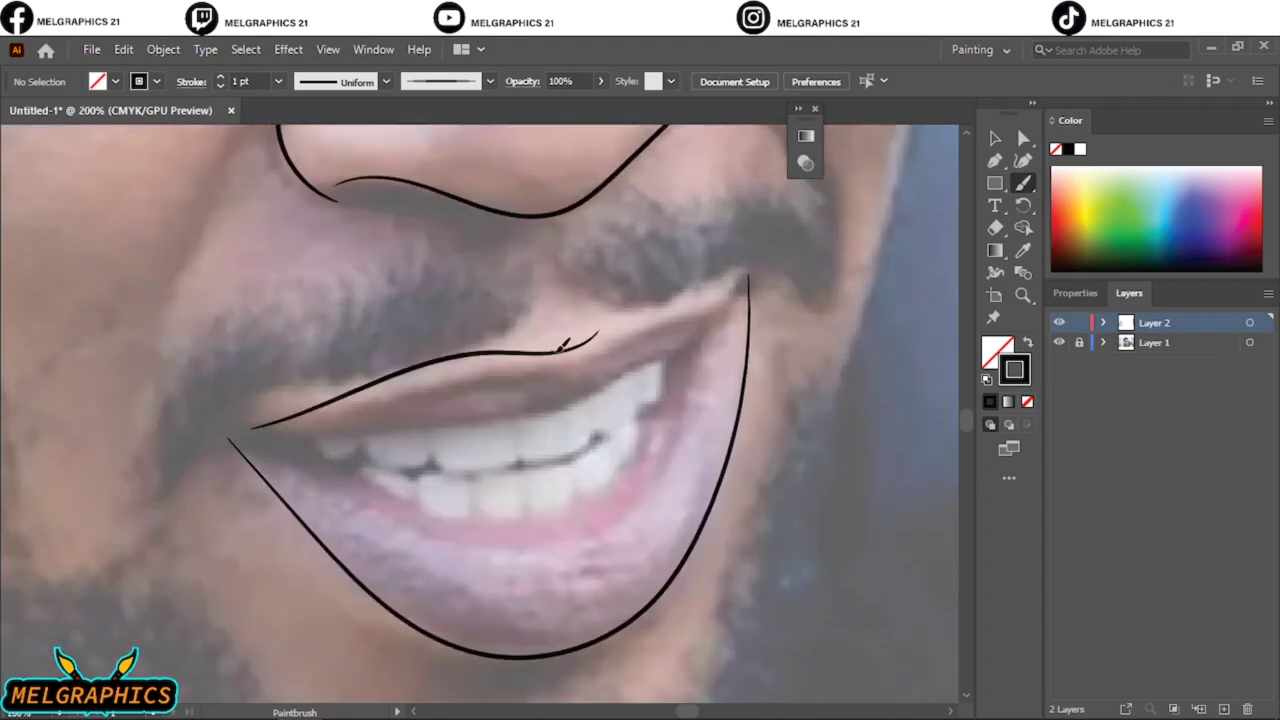
drag(686, 292, 748, 280)
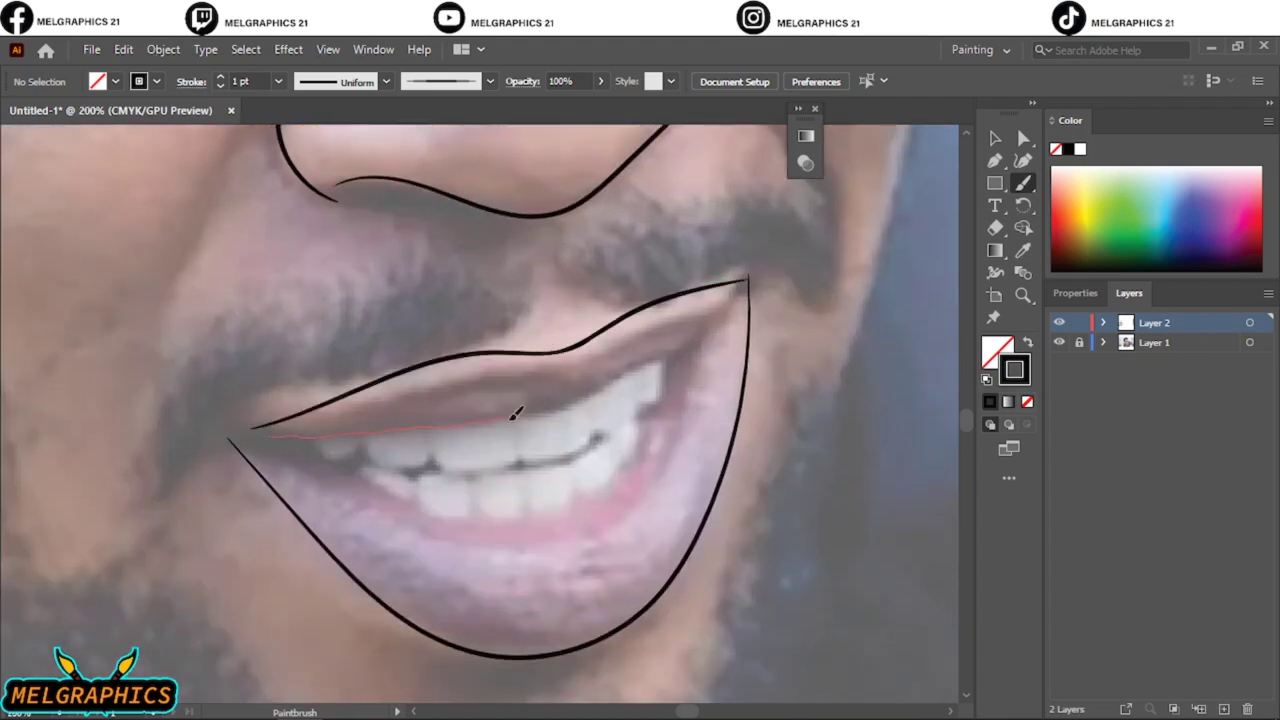
key(ctrl+z)
drag(258, 438, 297, 434)
drag(538, 408, 606, 388)
drag(670, 350, 705, 326)
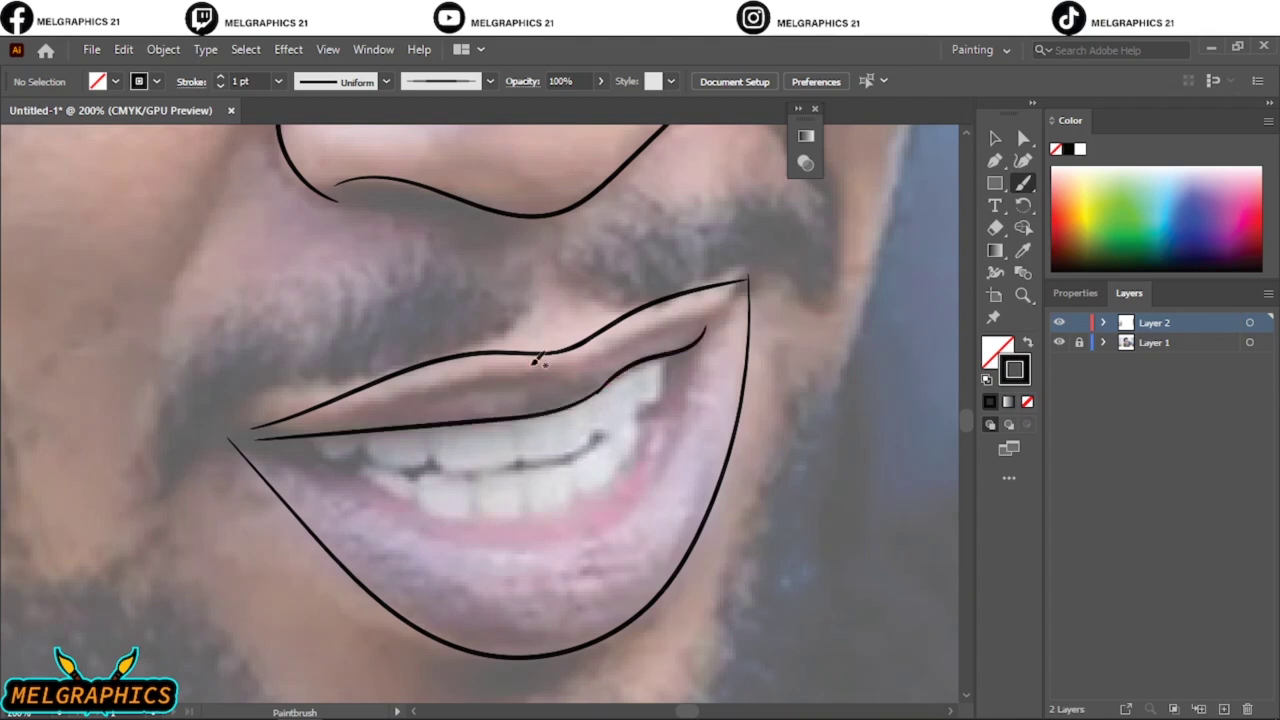
Step: Add the line below the teeth and fine 0.75 pt crease strokes around the lips
drag(668, 403, 672, 354)
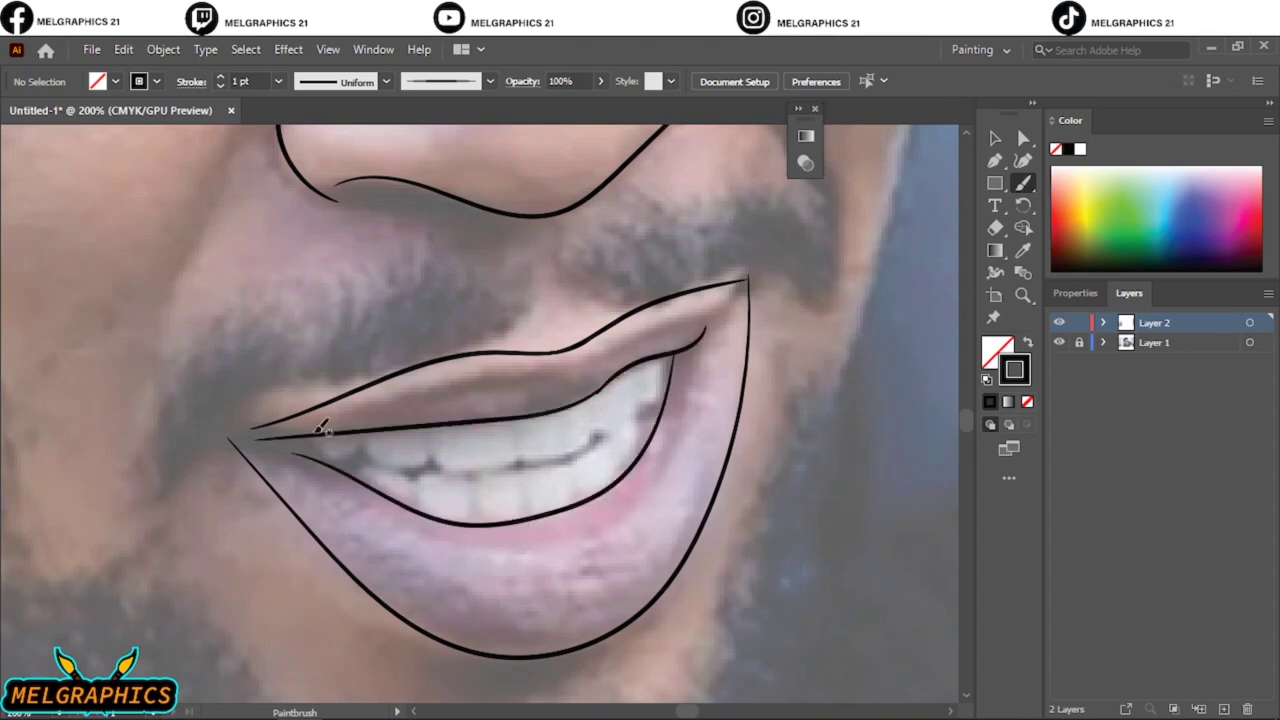
drag(545, 378, 618, 350)
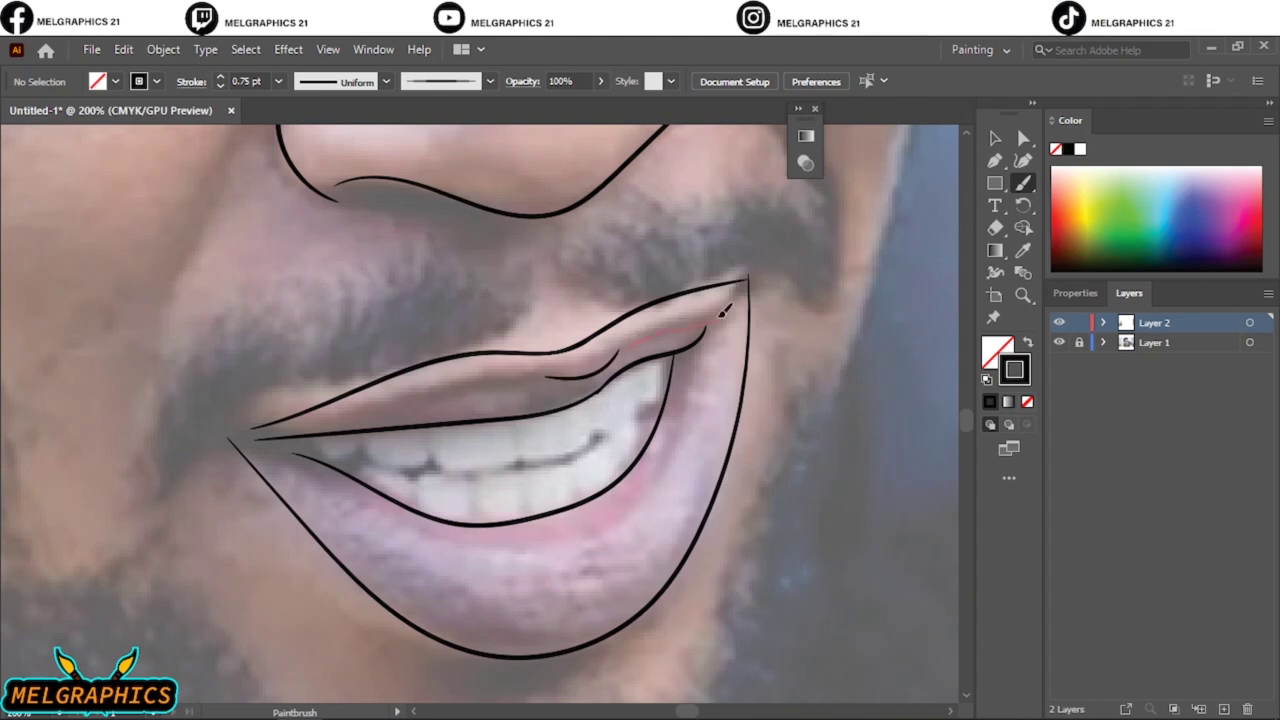
drag(720, 316, 725, 312)
scroll(727, 340, up, 3)
drag(290, 522, 265, 533)
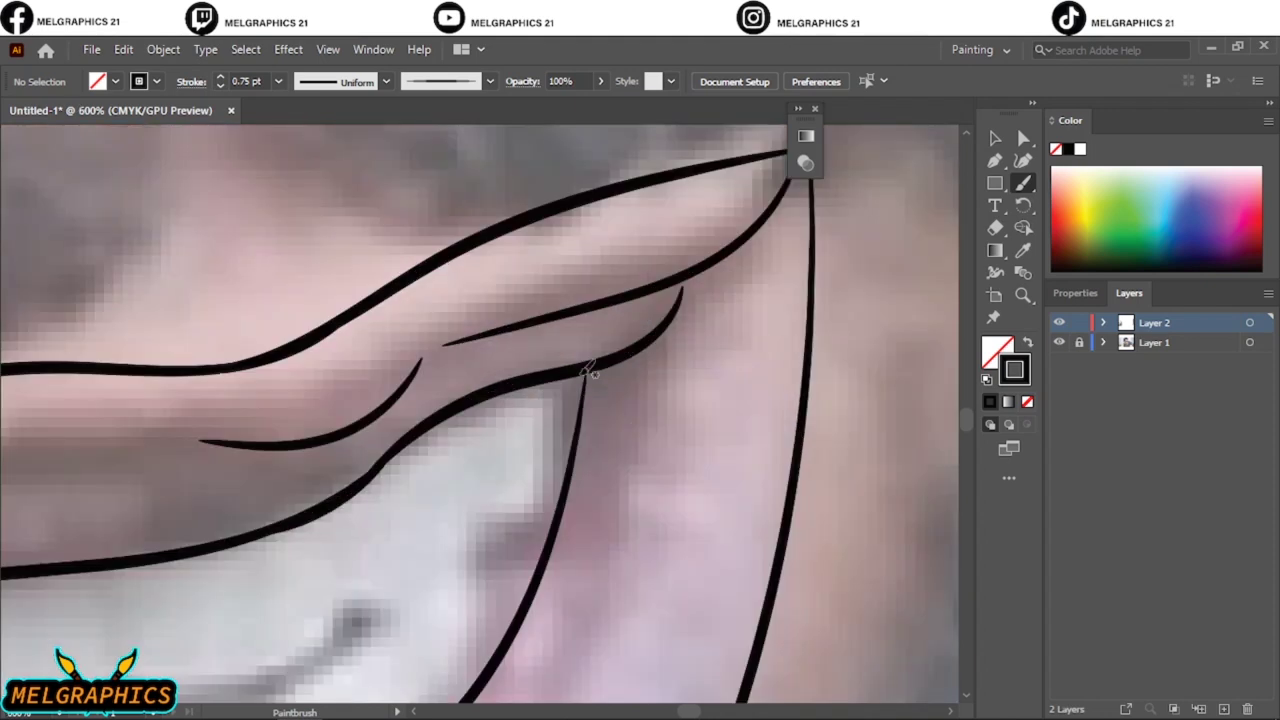
drag(586, 370, 705, 265)
scroll(381, 376, down, 2)
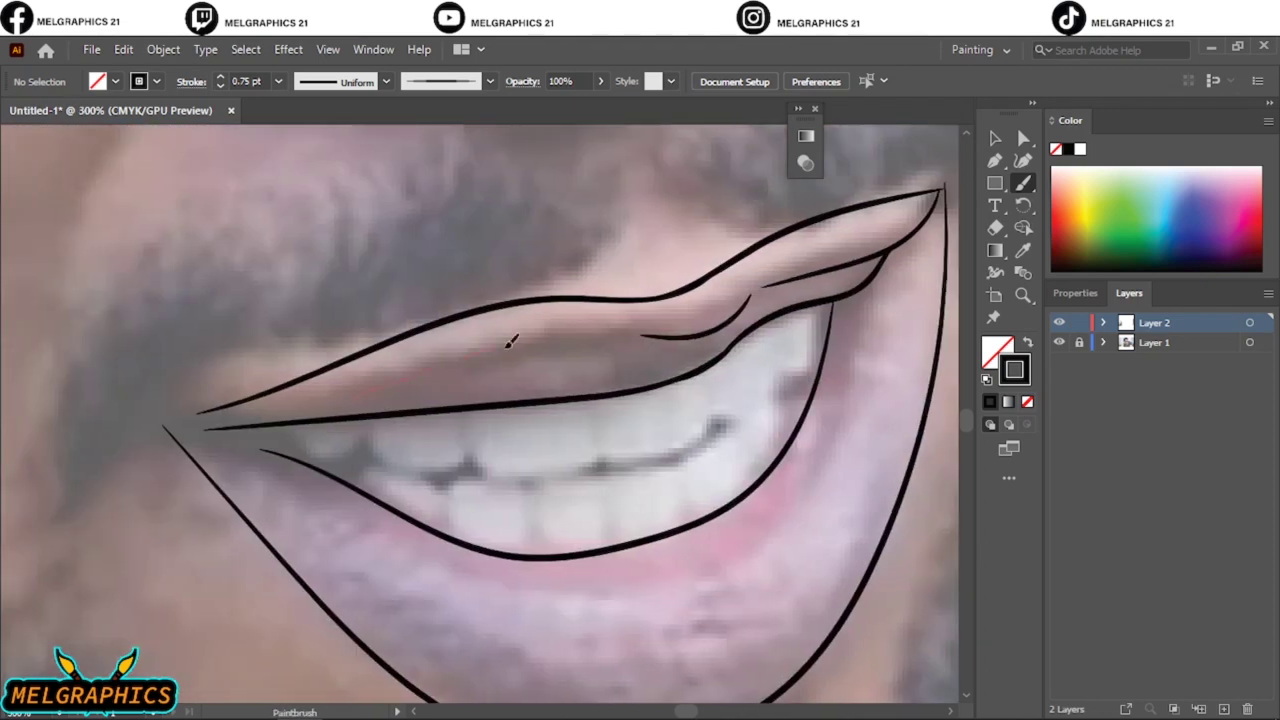
key(ctrl+0)
scroll(590, 512, up, 3)
Step: Raise the brush weight to 2 pt and outline the full rim of the right lens
scroll(608, 400, up, 2)
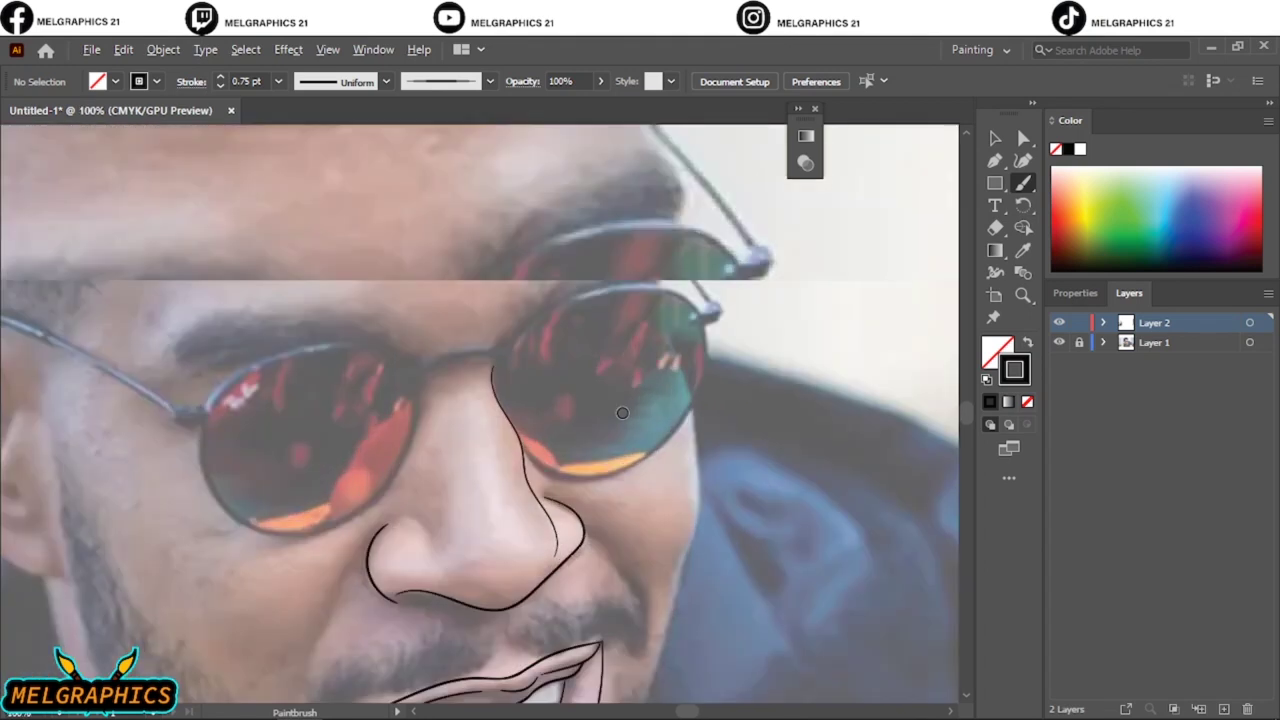
scroll(617, 414, up, 2)
key(bracketright)
scroll(417, 297, up, 1)
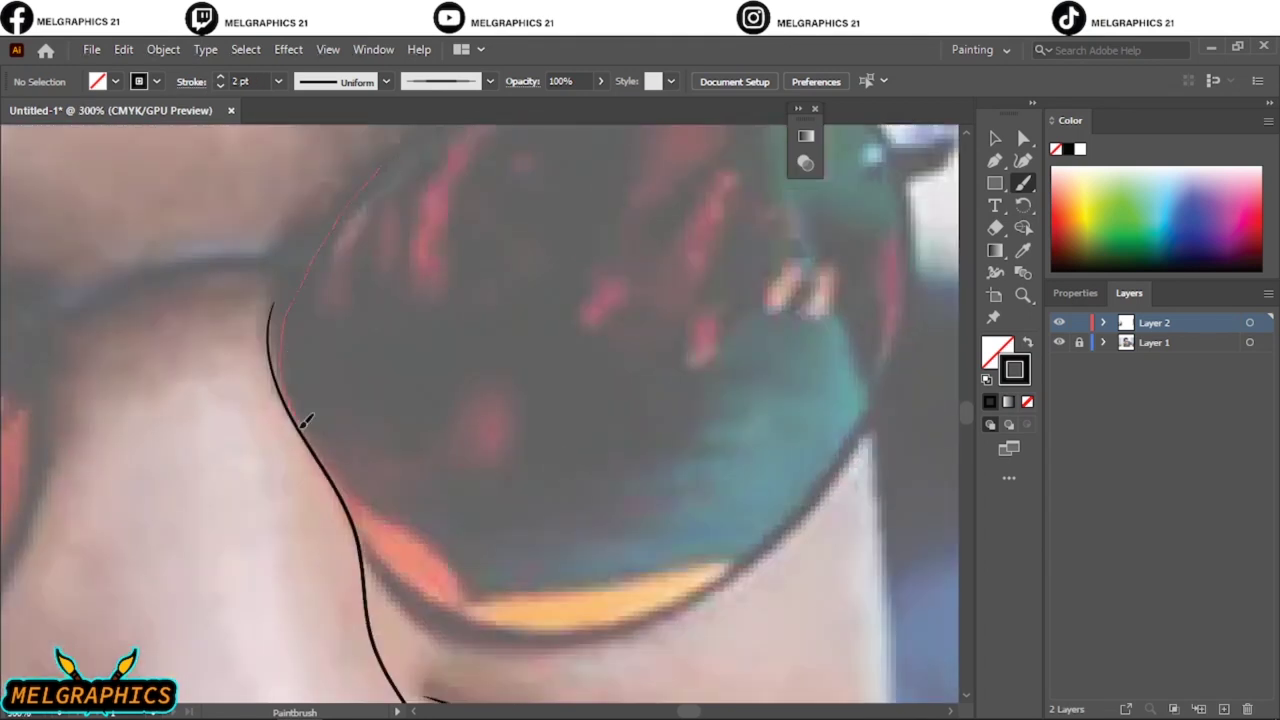
drag(305, 422, 313, 433)
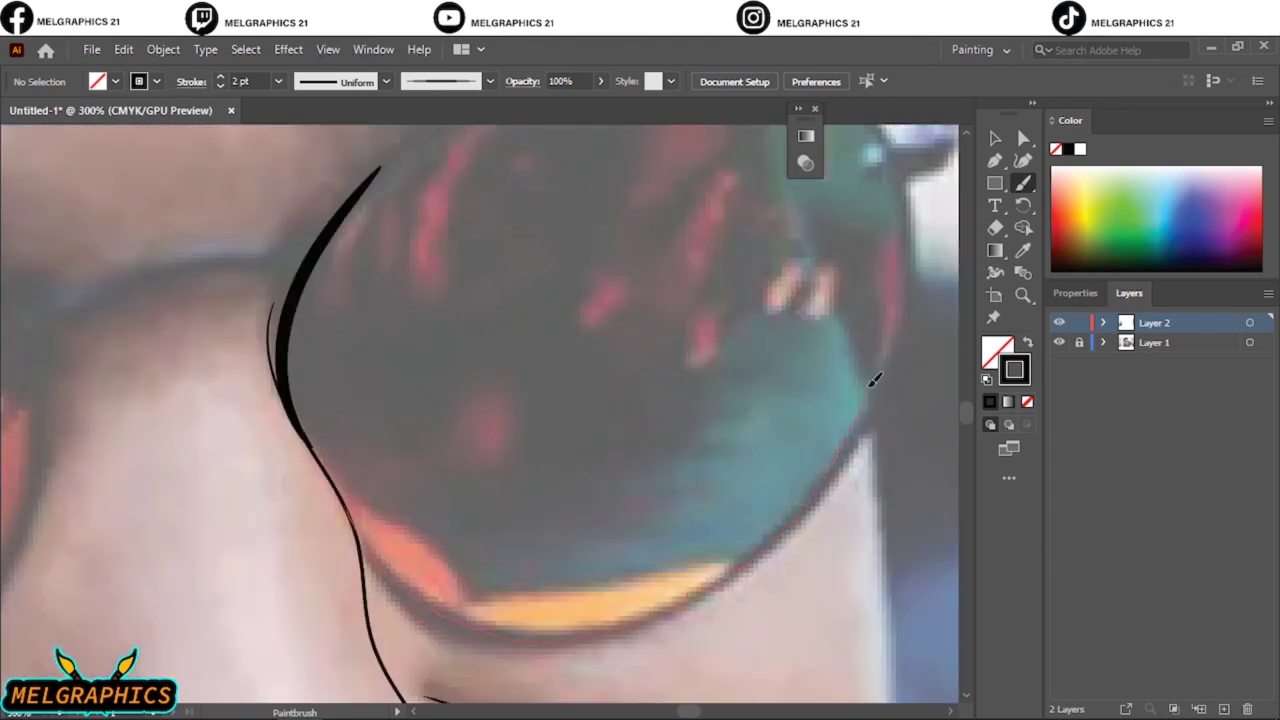
drag(873, 380, 862, 222)
scroll(770, 303, up, 5)
drag(297, 537, 648, 311)
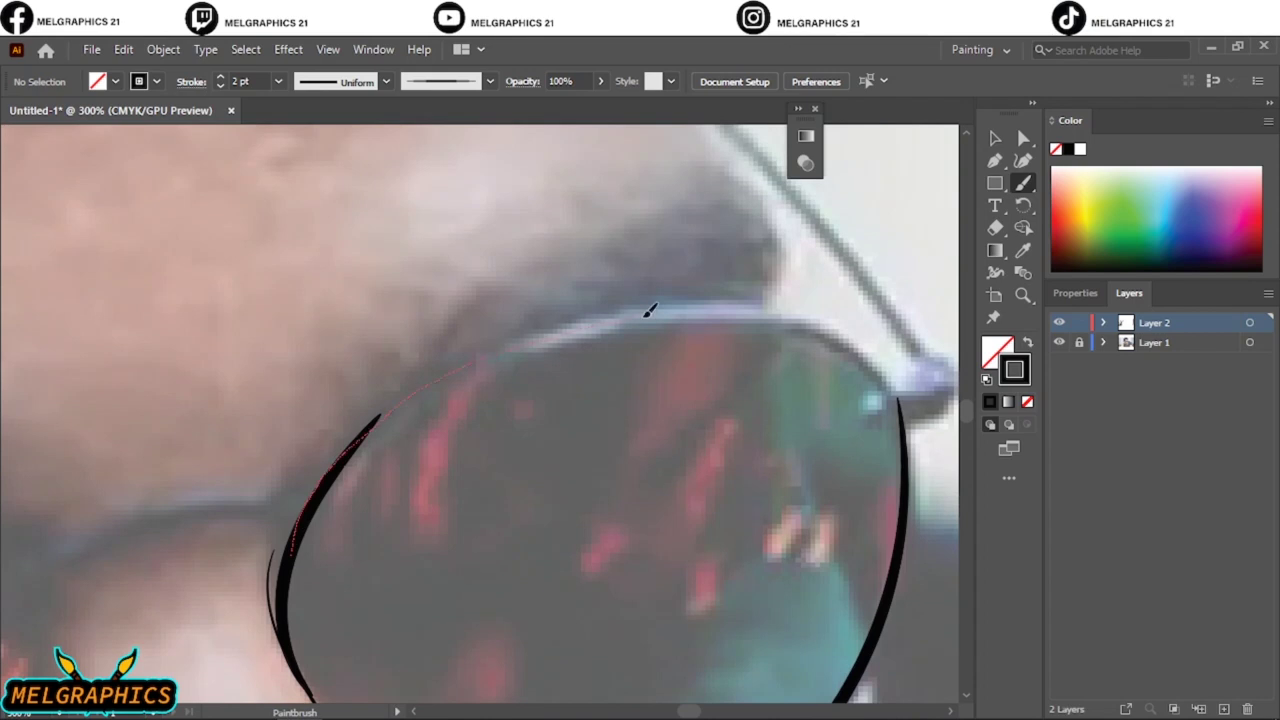
drag(900, 395, 903, 400)
drag(294, 489, 296, 486)
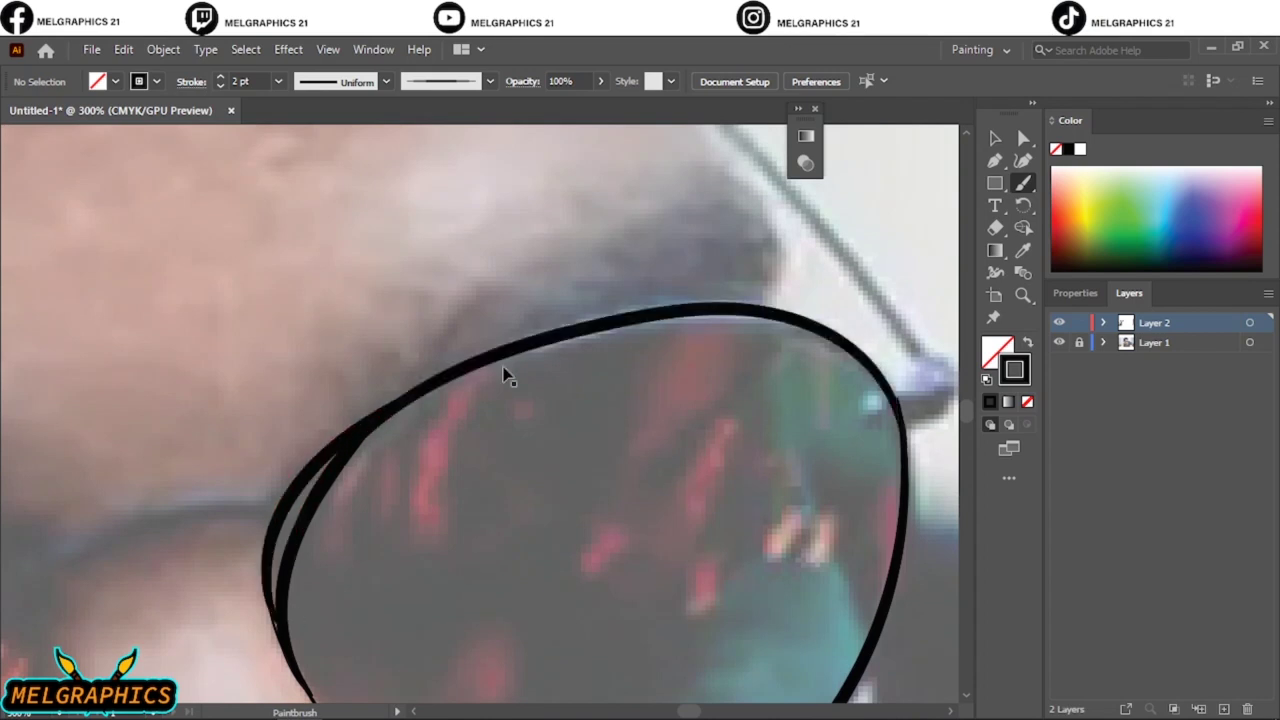
scroll(503, 371, left, 3)
drag(470, 650, 480, 497)
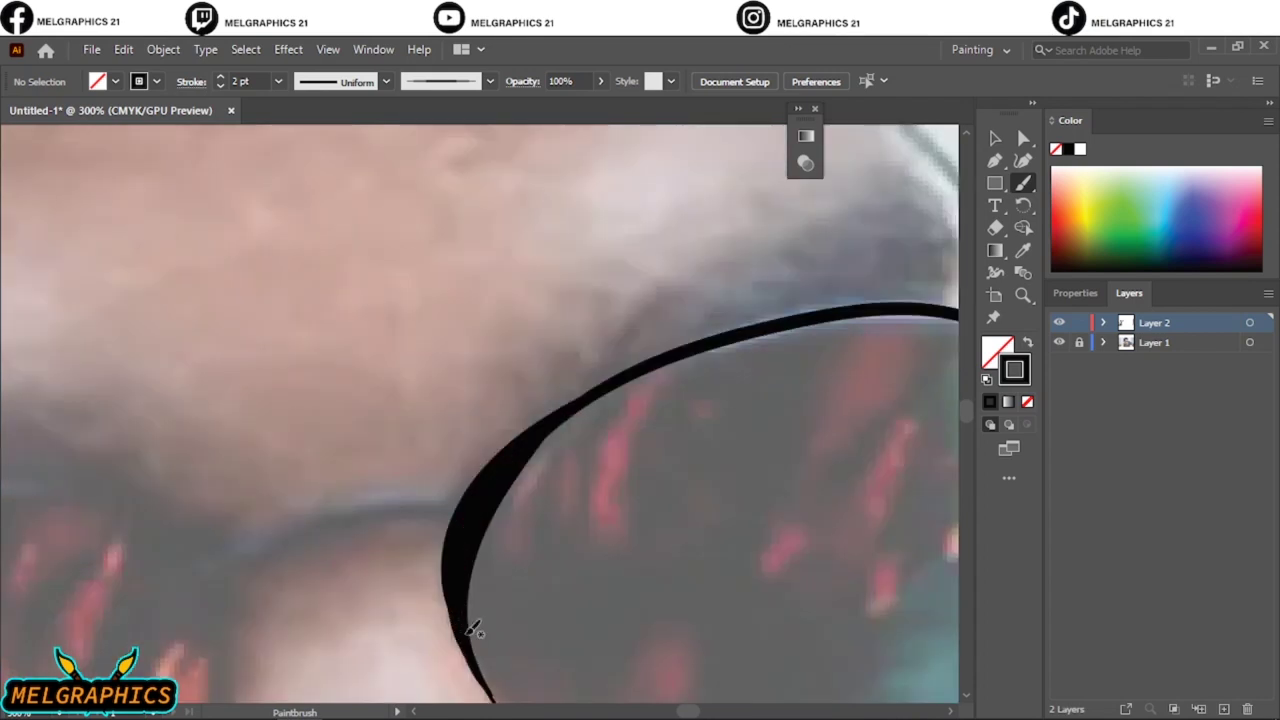
Step: Draw the solid black hinge loop and the temple arm rising from it
key(ctrl+0)
scroll(245, 322, up, 5)
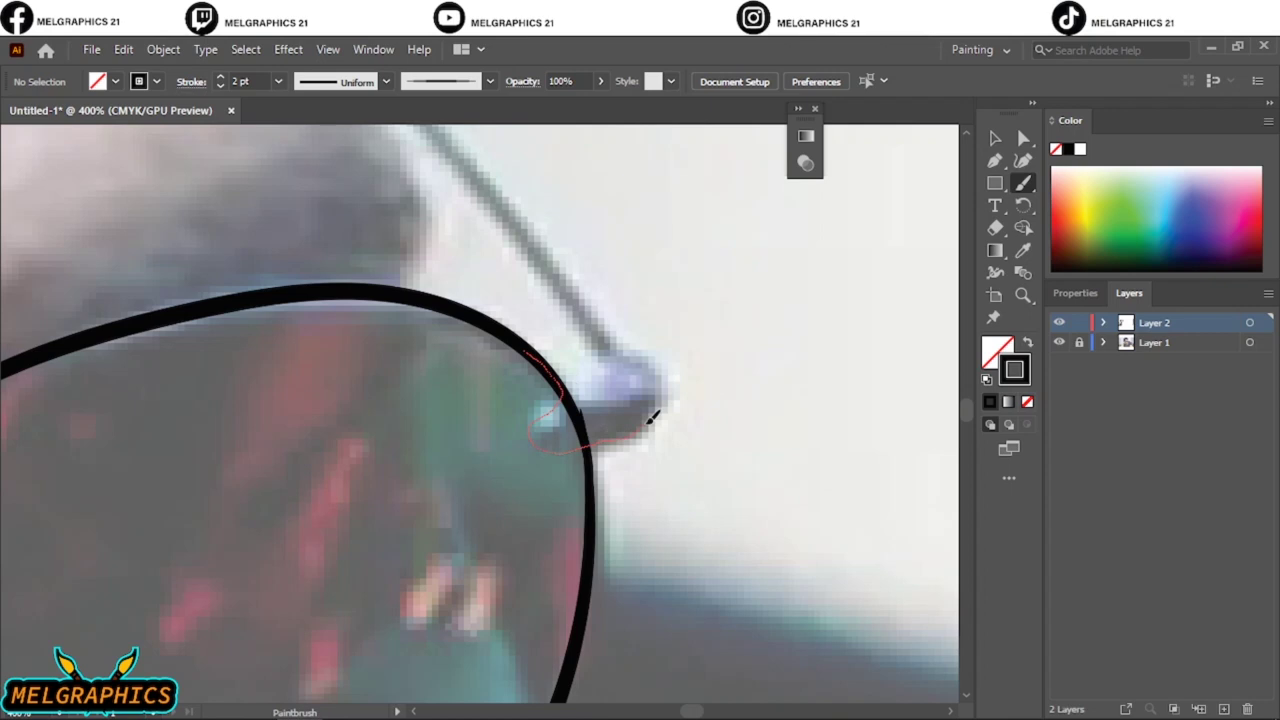
drag(651, 418, 585, 397)
scroll(657, 363, up, 2)
scroll(500, 260, up, 2)
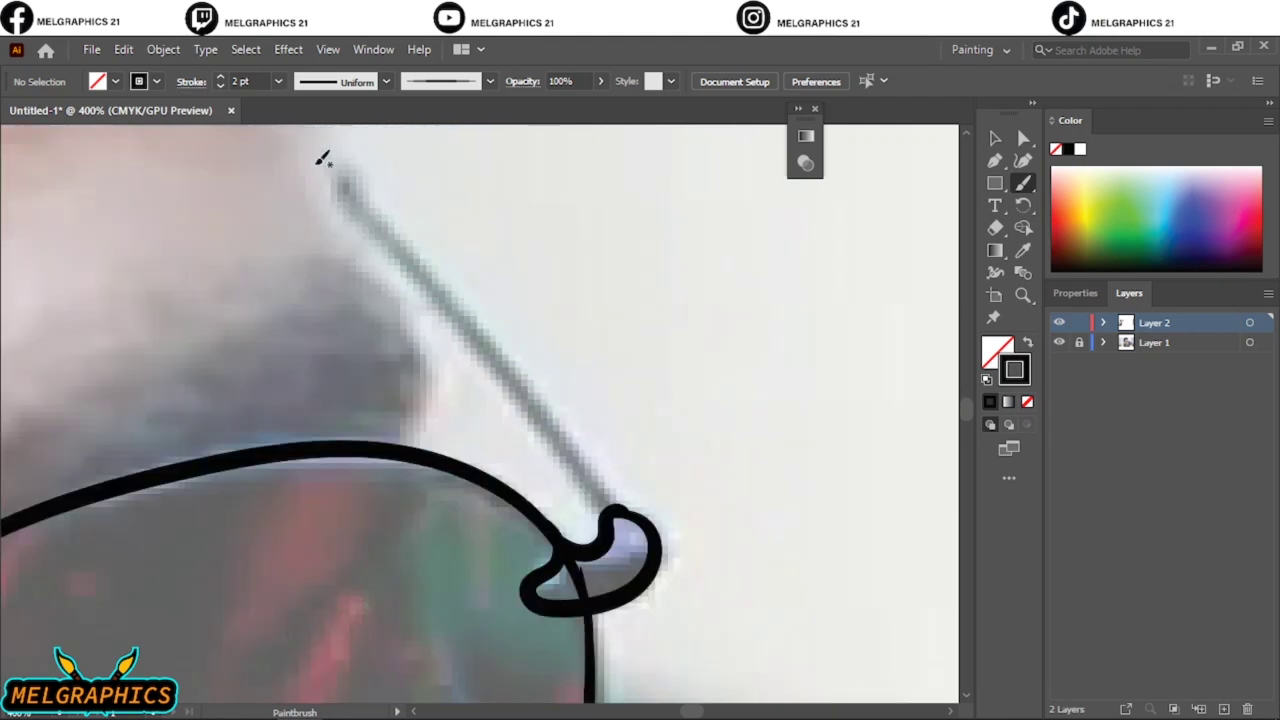
drag(483, 333, 630, 518)
key(ctrl+plus)
key(ctrl+plus)
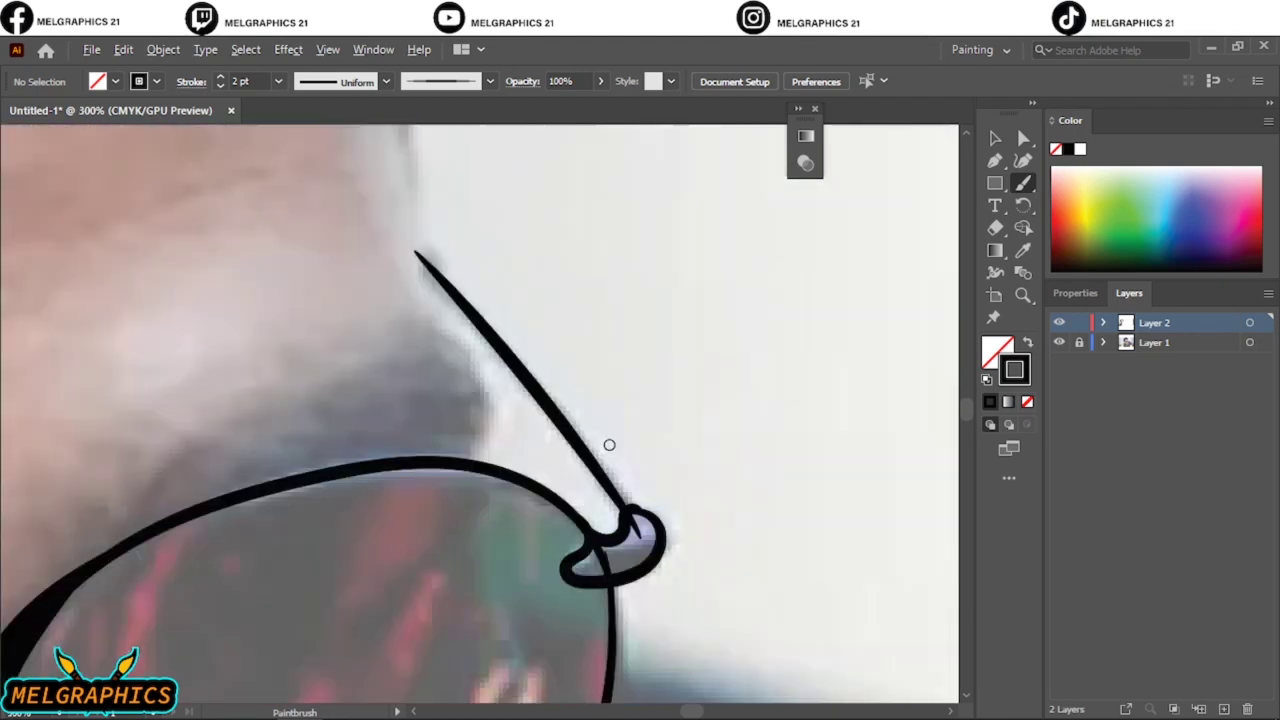
mouse_move(480, 490)
mouse_down()
mouse_move(685, 390)
mouse_move(640, 375)
mouse_up()
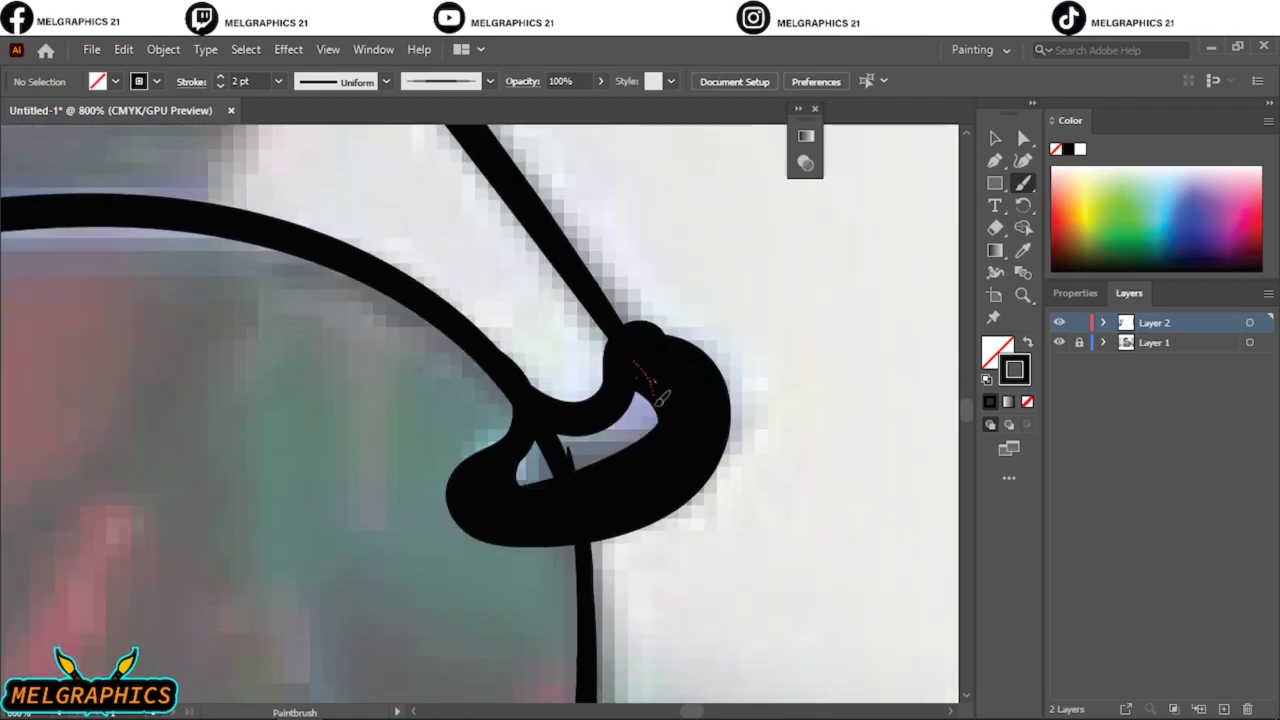
drag(530, 475, 623, 366)
key(ctrl+0)
Step: Outline the left lens and draw the bridge connecting the two lenses
key(ctrl+plus)
key(ctrl+plus)
key(ctrl+plus)
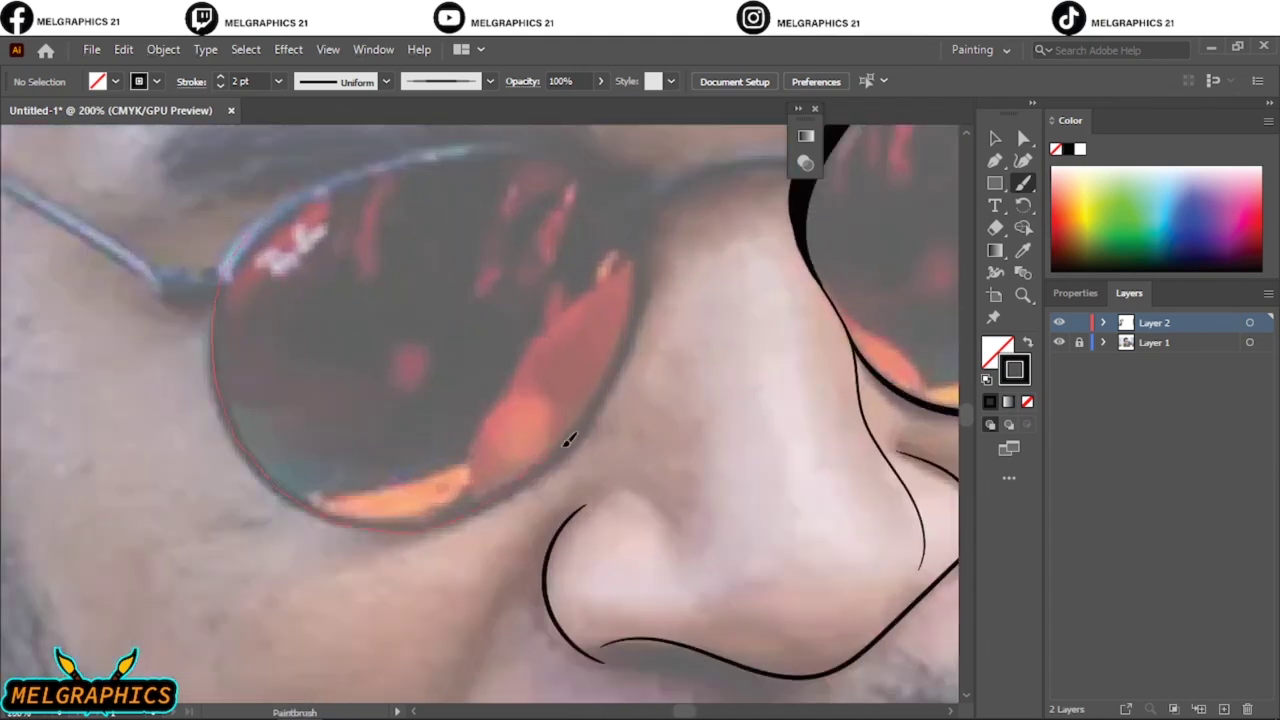
drag(484, 171, 480, 160)
key(ctrl+plus)
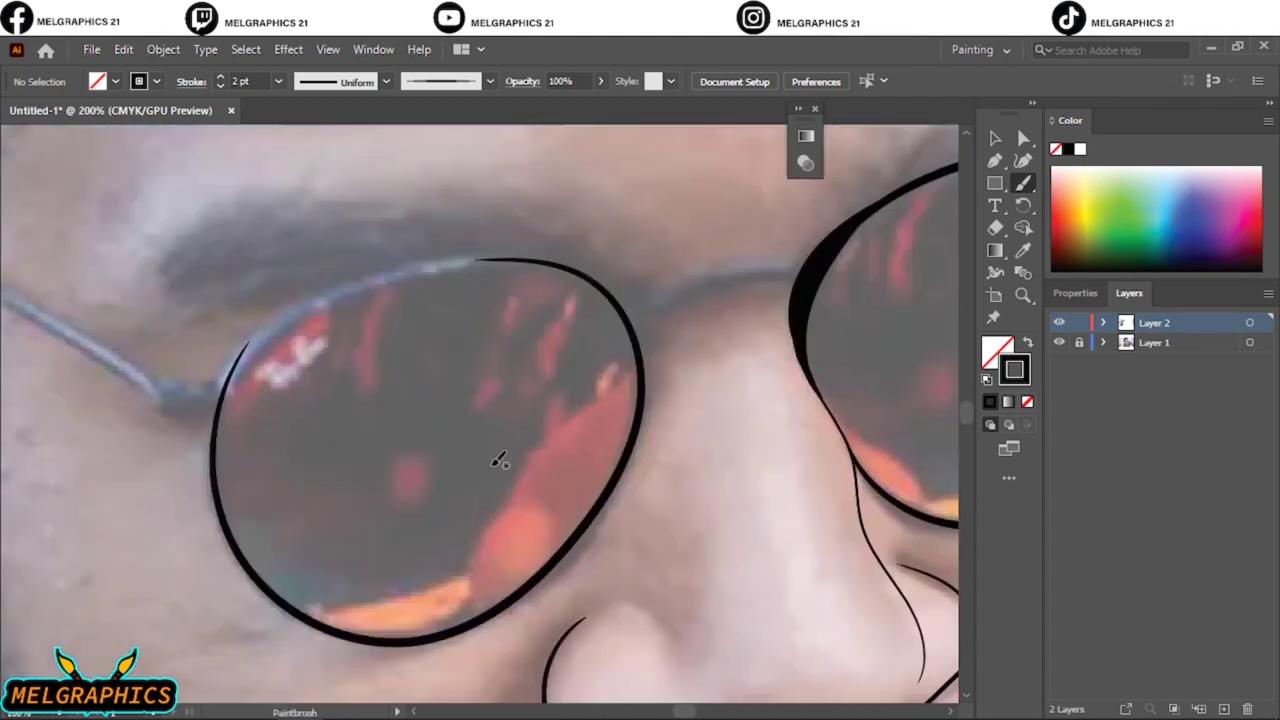
mouse_move(382, 428)
mouse_down()
mouse_move(398, 450)
mouse_move(640, 360)
mouse_up()
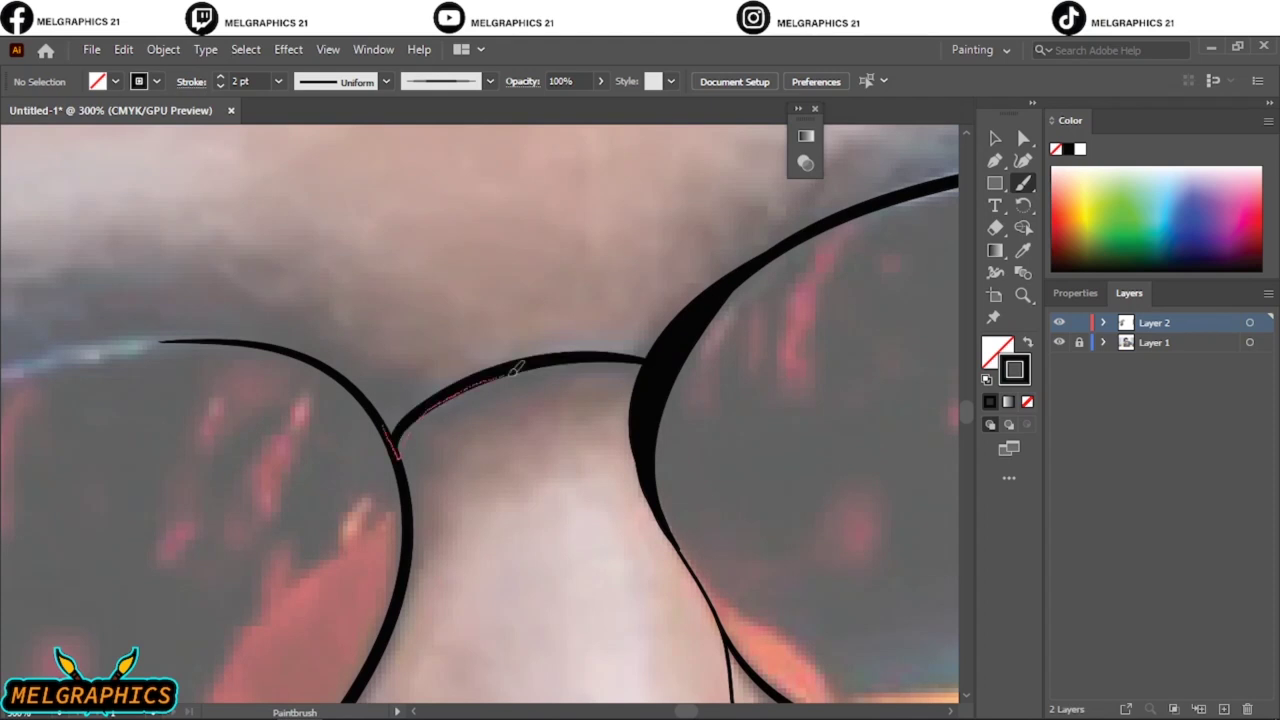
drag(535, 347, 630, 352)
Step: Thicken the upper and right sides of the lens rim with several extra strokes
key(ctrl+minus)
key(ctrl+minus)
key(ctrl+minus)
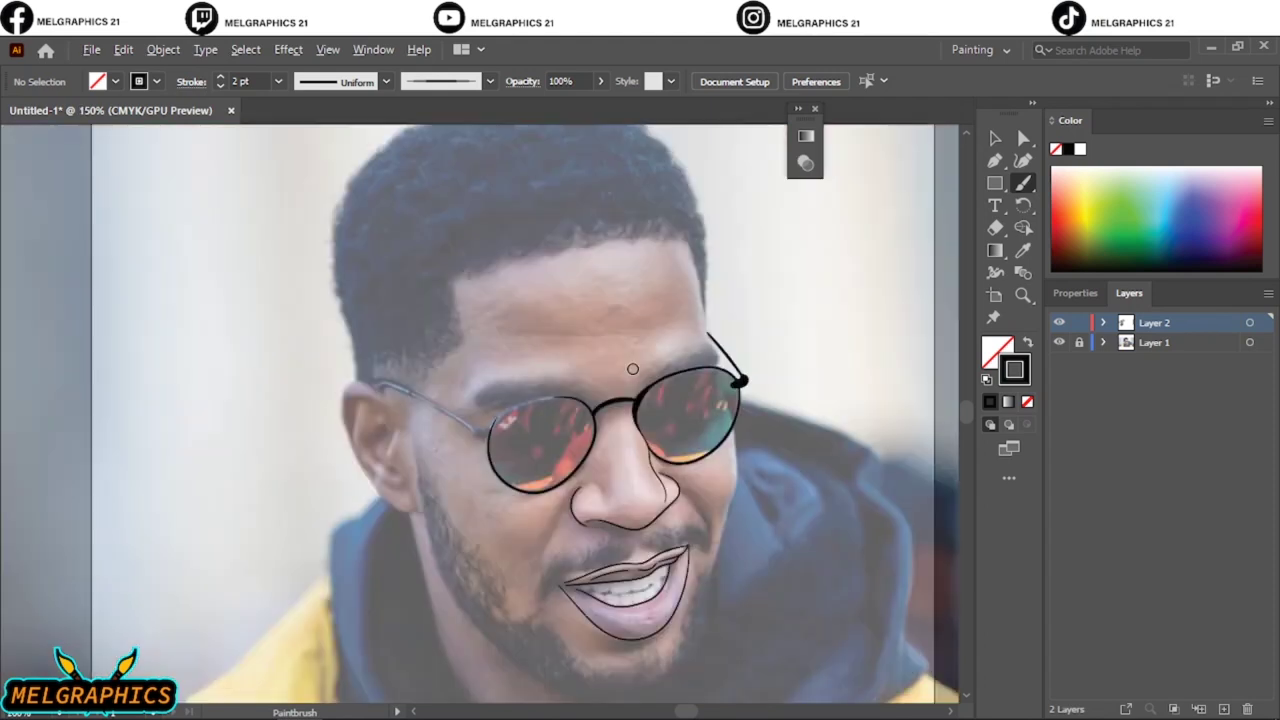
key(ctrl+plus)
key(ctrl+plus)
key(ctrl+plus)
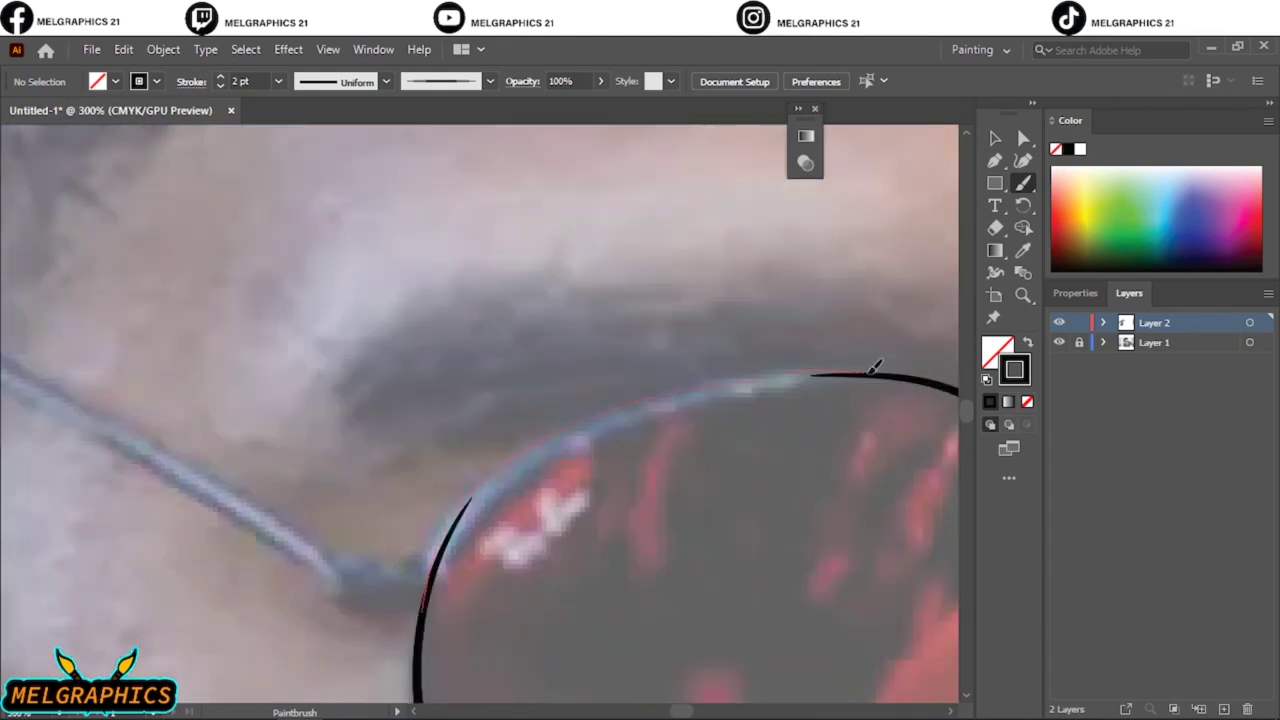
drag(872, 368, 436, 596)
drag(955, 384, 423, 619)
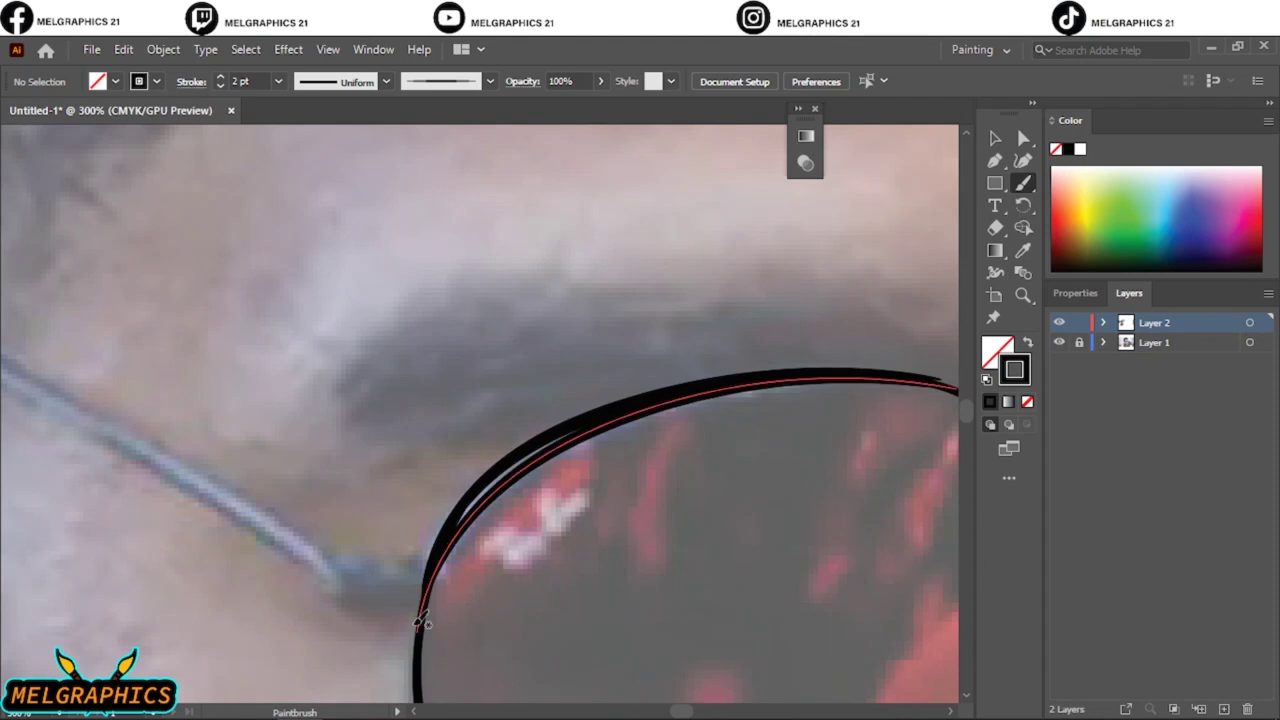
scroll(518, 456, right, 5)
key(ctrl+plus)
drag(575, 350, 829, 595)
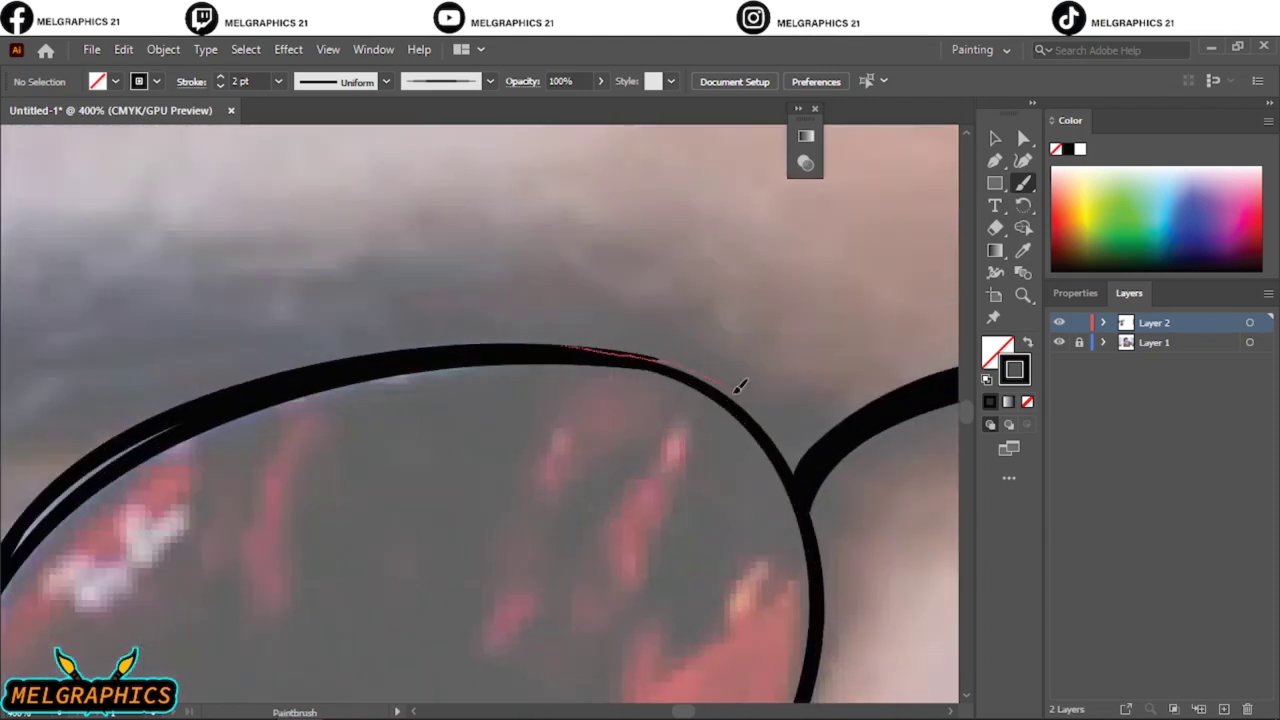
scroll(700, 420, down, 1)
scroll(647, 328, down, 2)
mouse_move(540, 206)
mouse_down()
mouse_move(813, 482)
mouse_move(766, 657)
mouse_up()
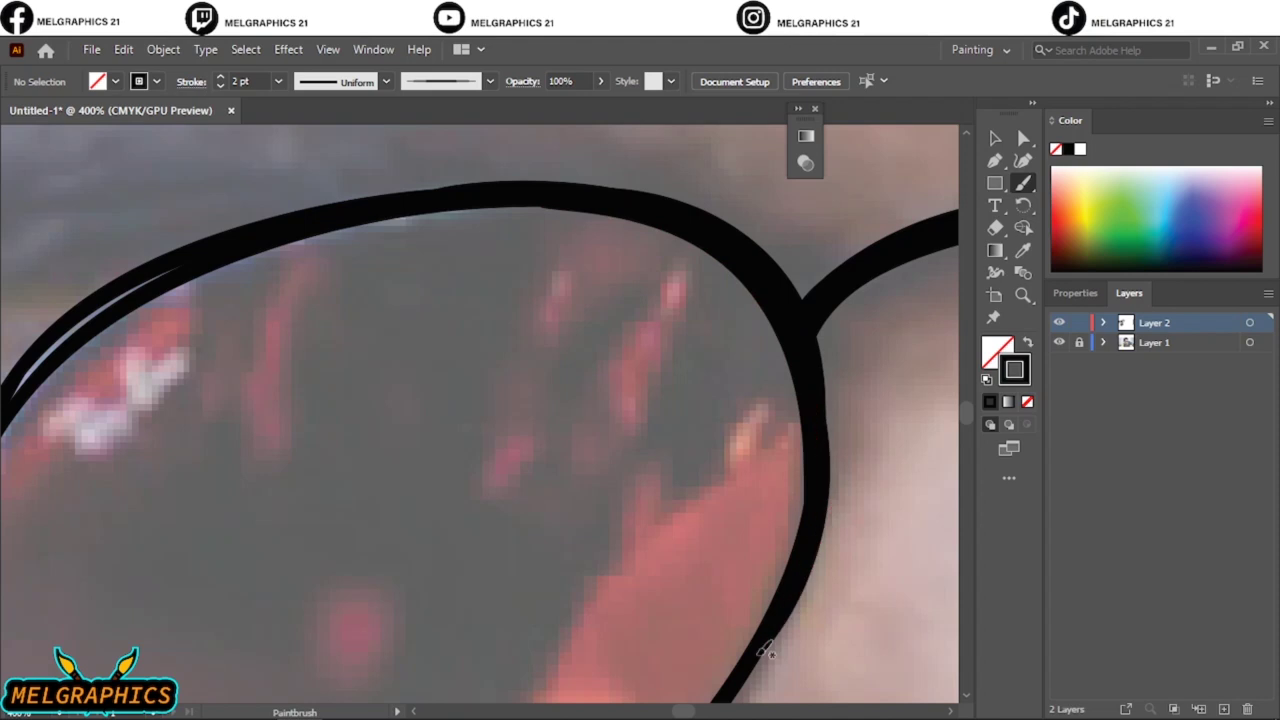
key(ctrl+minus)
key(ctrl+plus)
drag(630, 655, 730, 290)
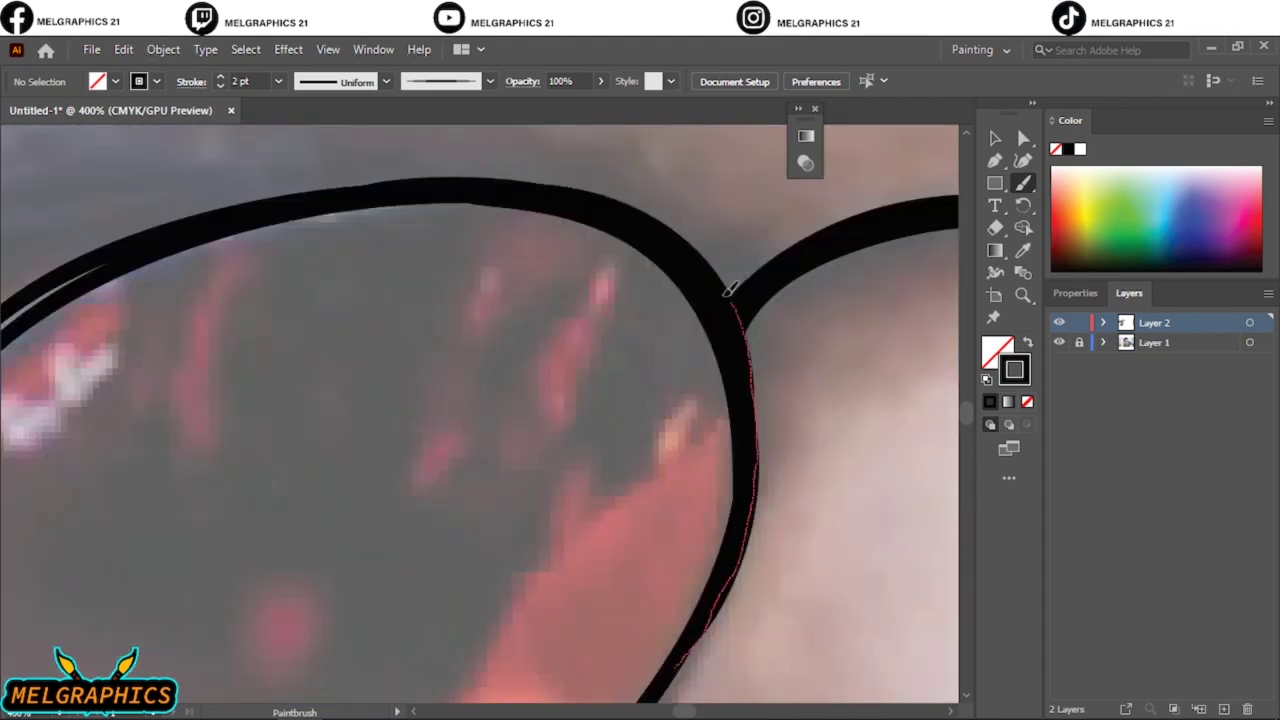
Step: Thicken the left lens's upper-left rim with additional brush strokes
key(ctrl+0)
scroll(455, 400, up, 6)
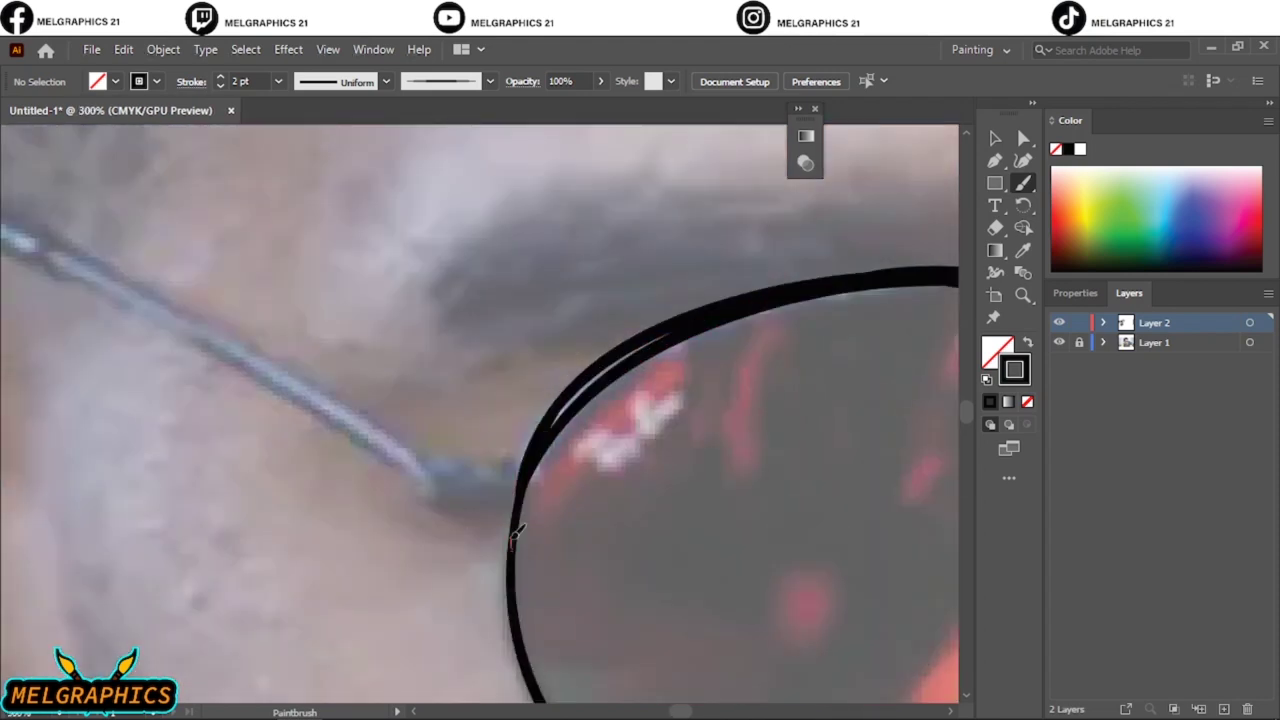
mouse_move(517, 530)
mouse_down()
mouse_move(700, 315)
mouse_move(518, 493)
mouse_up()
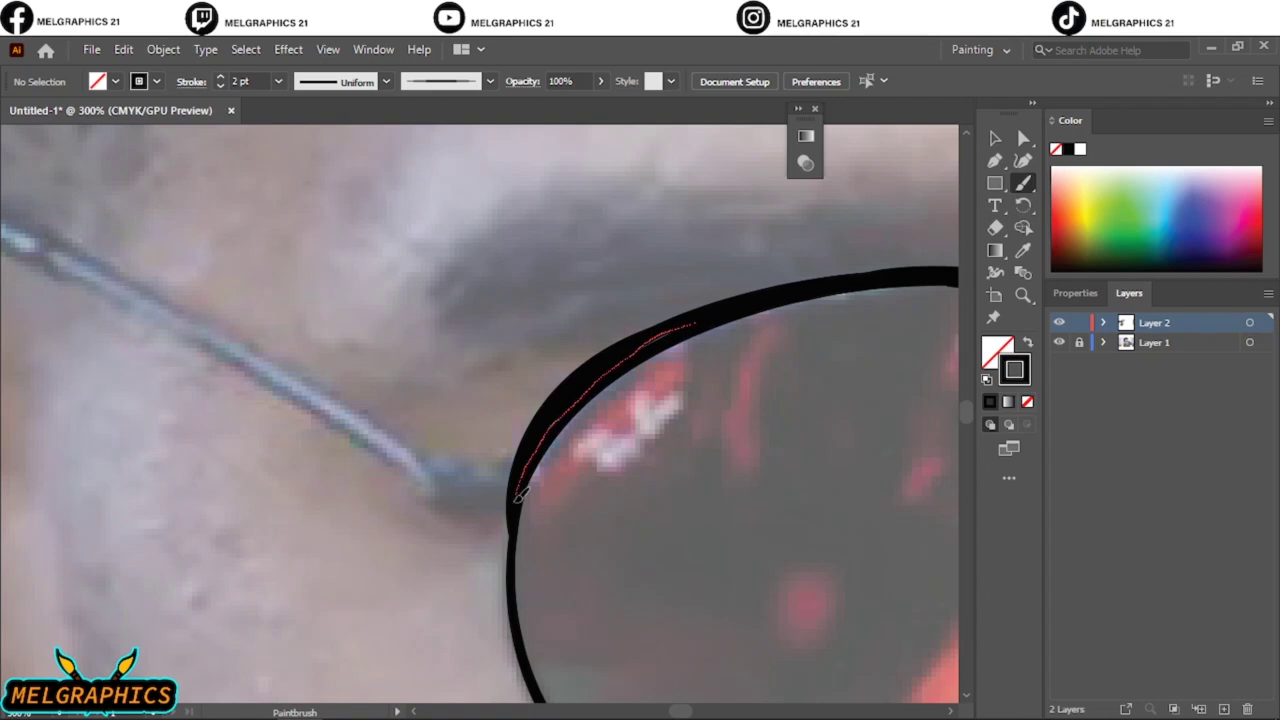
drag(549, 414, 530, 665)
key(ctrl+0)
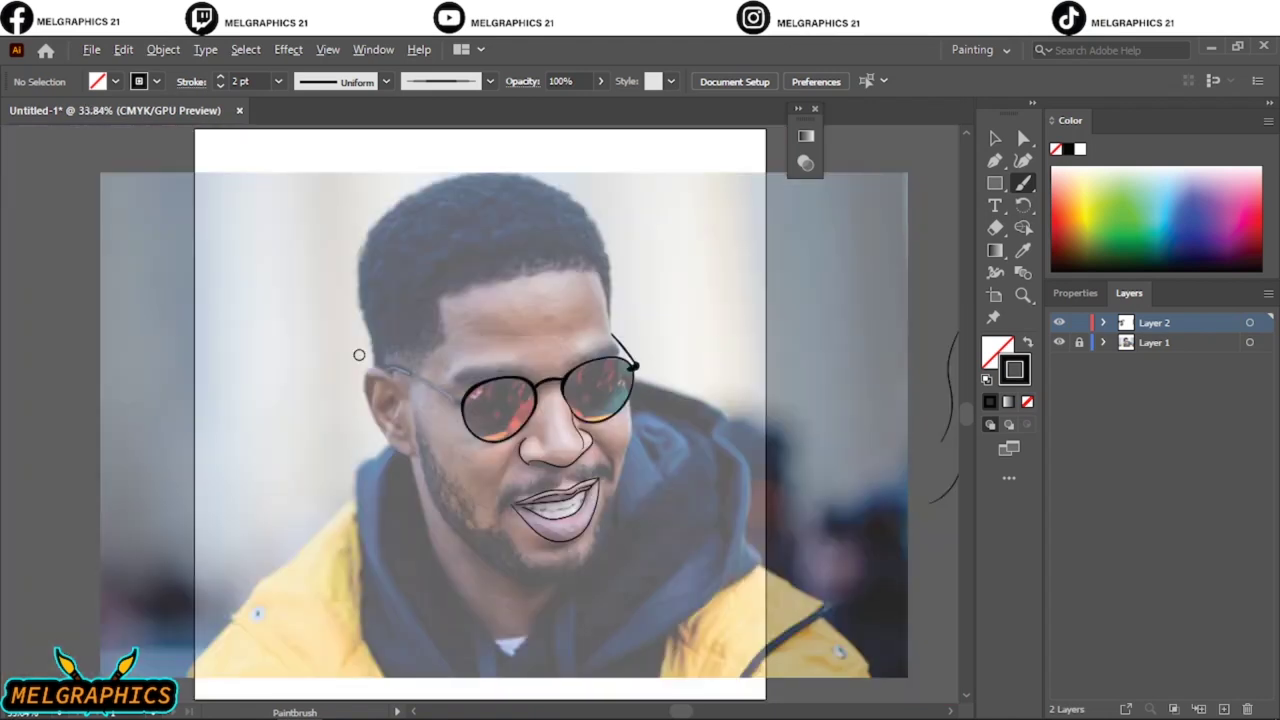
scroll(421, 390, up, 6)
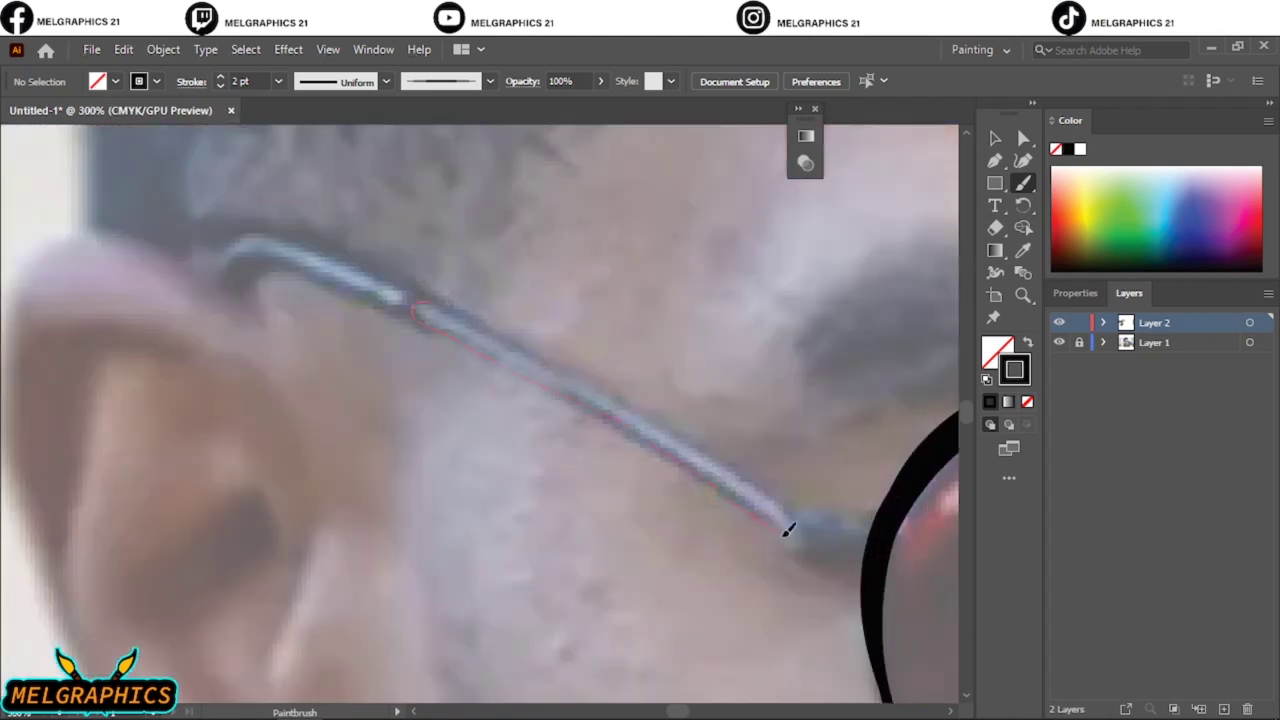
Step: Draw the thick left temple arm ending in a curled tip with upper and lower arcs
drag(787, 530, 882, 518)
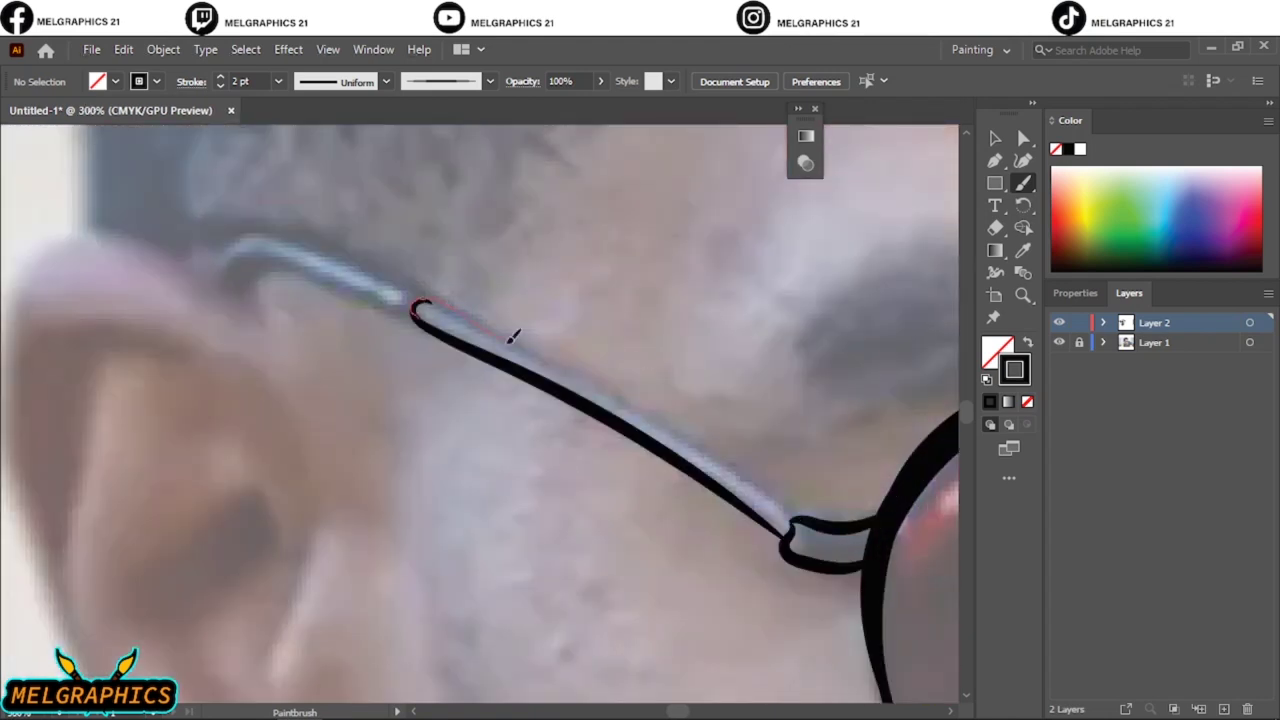
drag(790, 508, 790, 510)
mouse_move(537, 357)
mouse_down()
mouse_move(810, 515)
mouse_move(752, 500)
mouse_move(887, 522)
mouse_up()
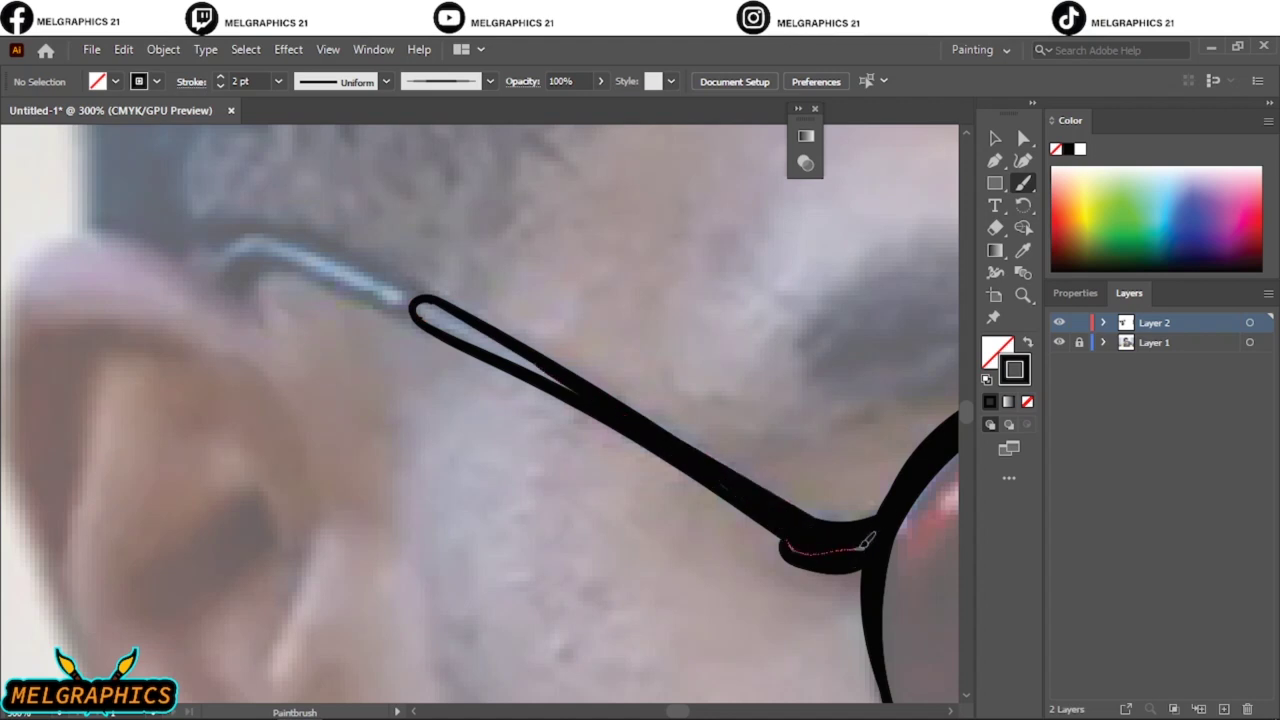
scroll(560, 289, up, 1)
scroll(560, 289, up, 1)
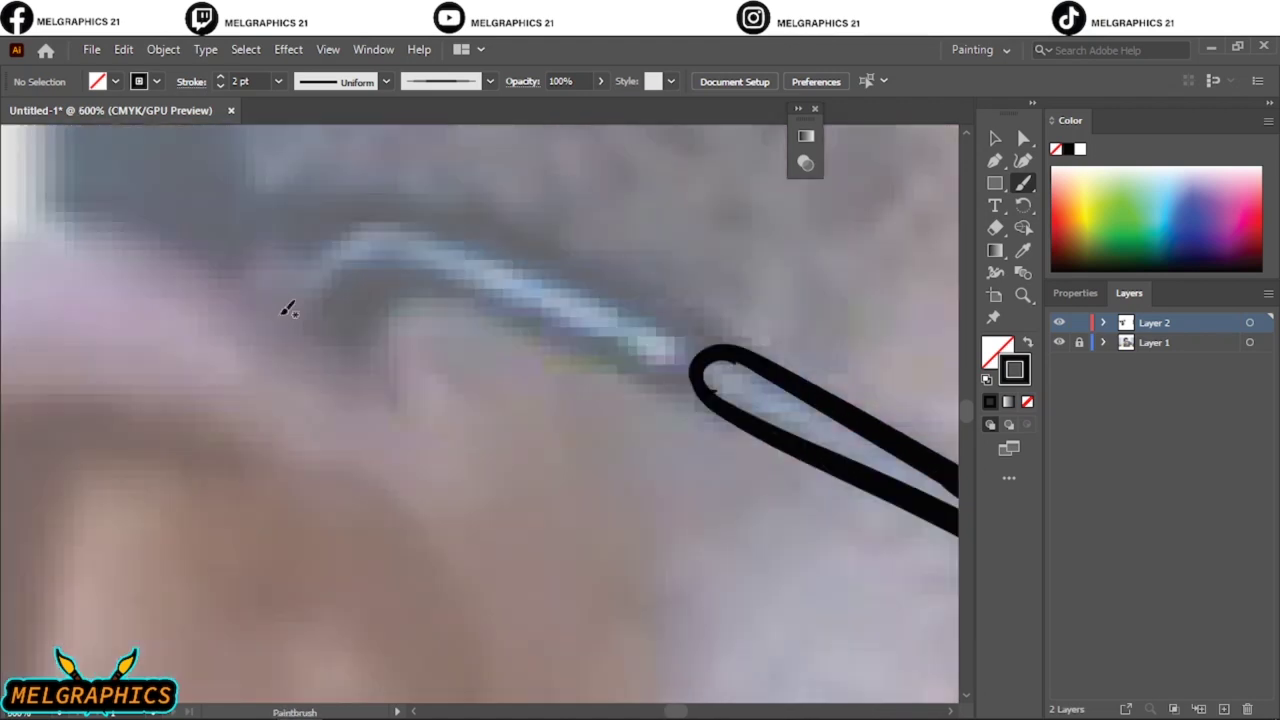
mouse_move(547, 265)
mouse_down()
mouse_move(708, 342)
mouse_move(268, 305)
mouse_up()
key(ctrl+z)
drag(340, 357, 710, 388)
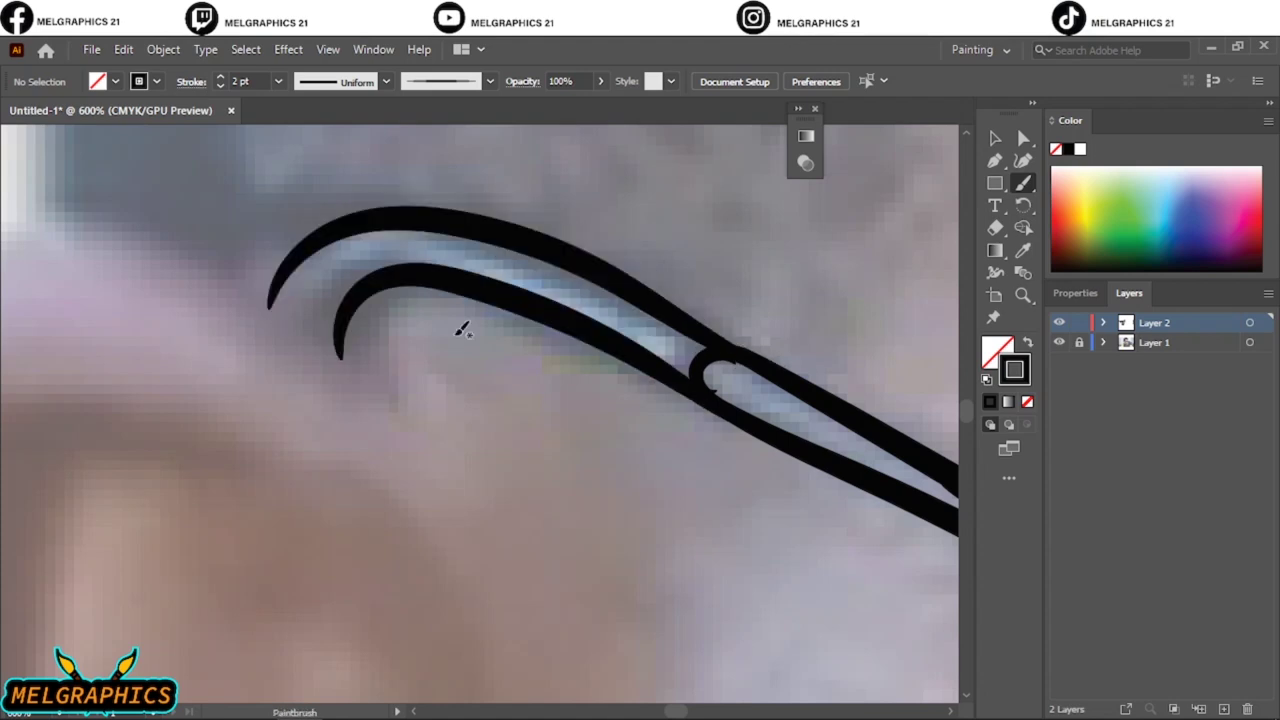
drag(332, 318, 490, 272)
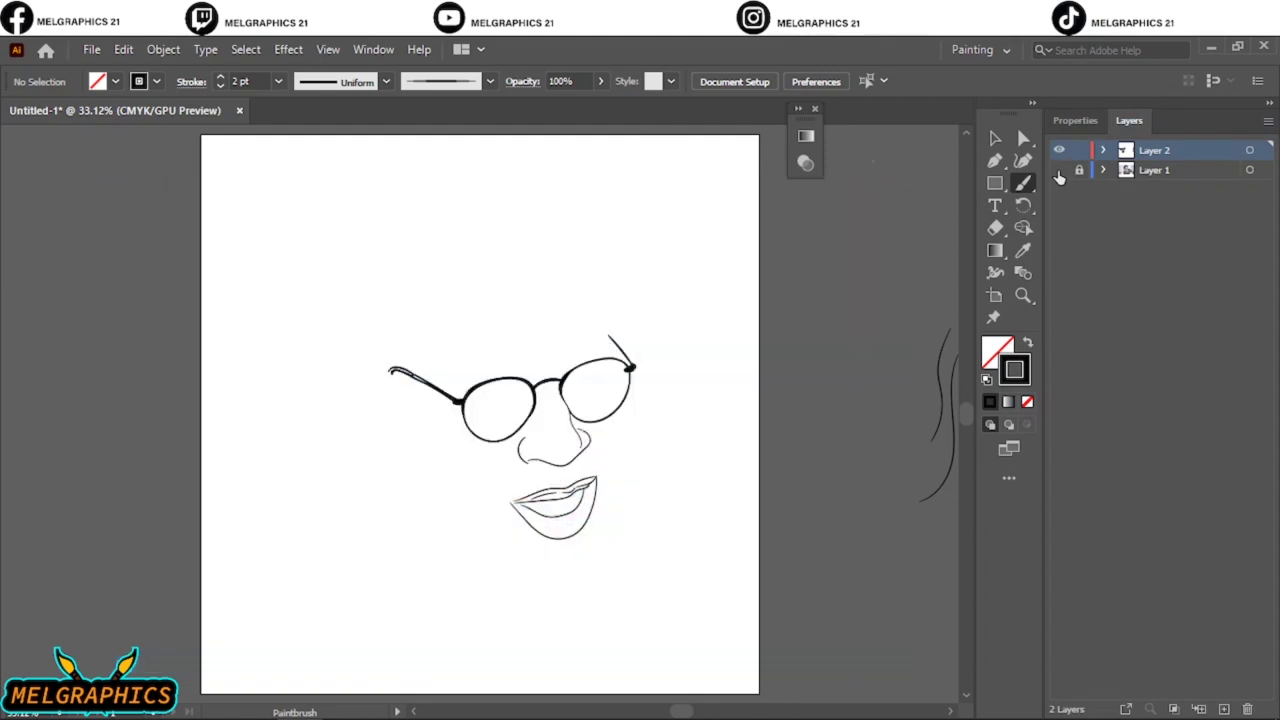
Step: Outline the top of the left ear and its outer edge down to the jaw
scroll(390, 390, up, 3)
scroll(390, 390, up, 2)
scroll(391, 385, down, 1)
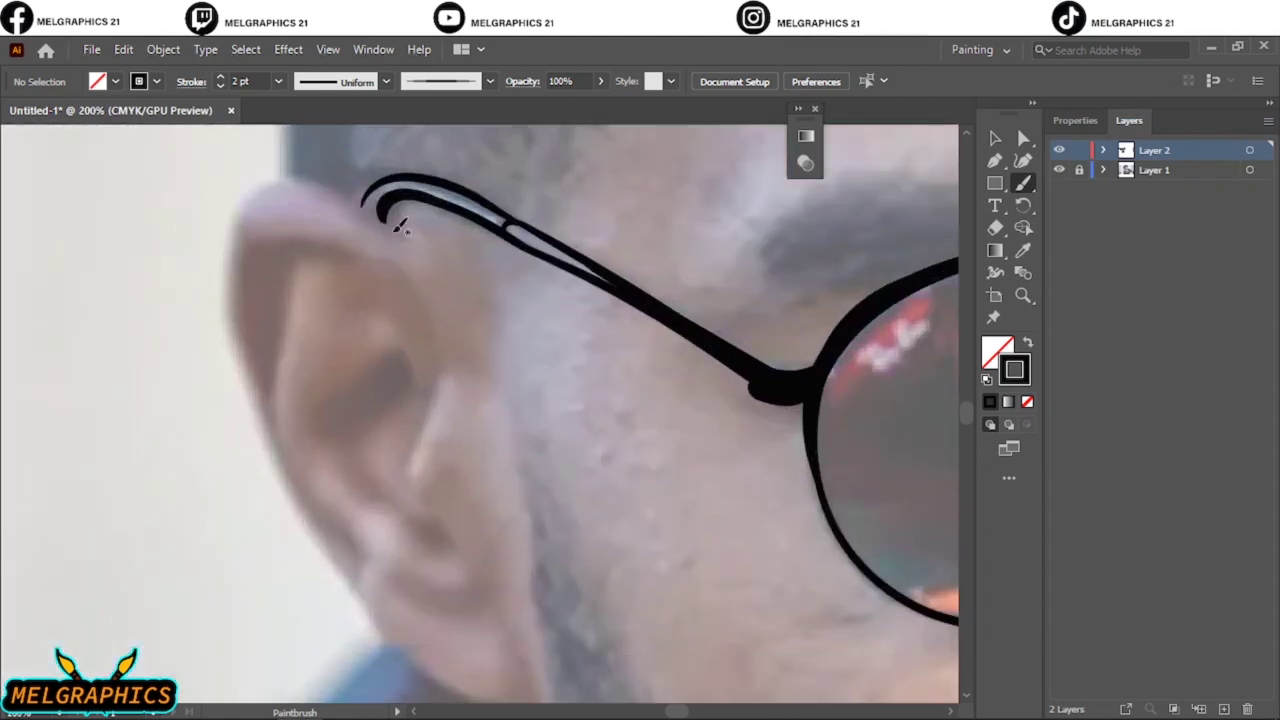
mouse_move(283, 433)
mouse_down()
mouse_move(268, 420)
mouse_move(357, 540)
mouse_up()
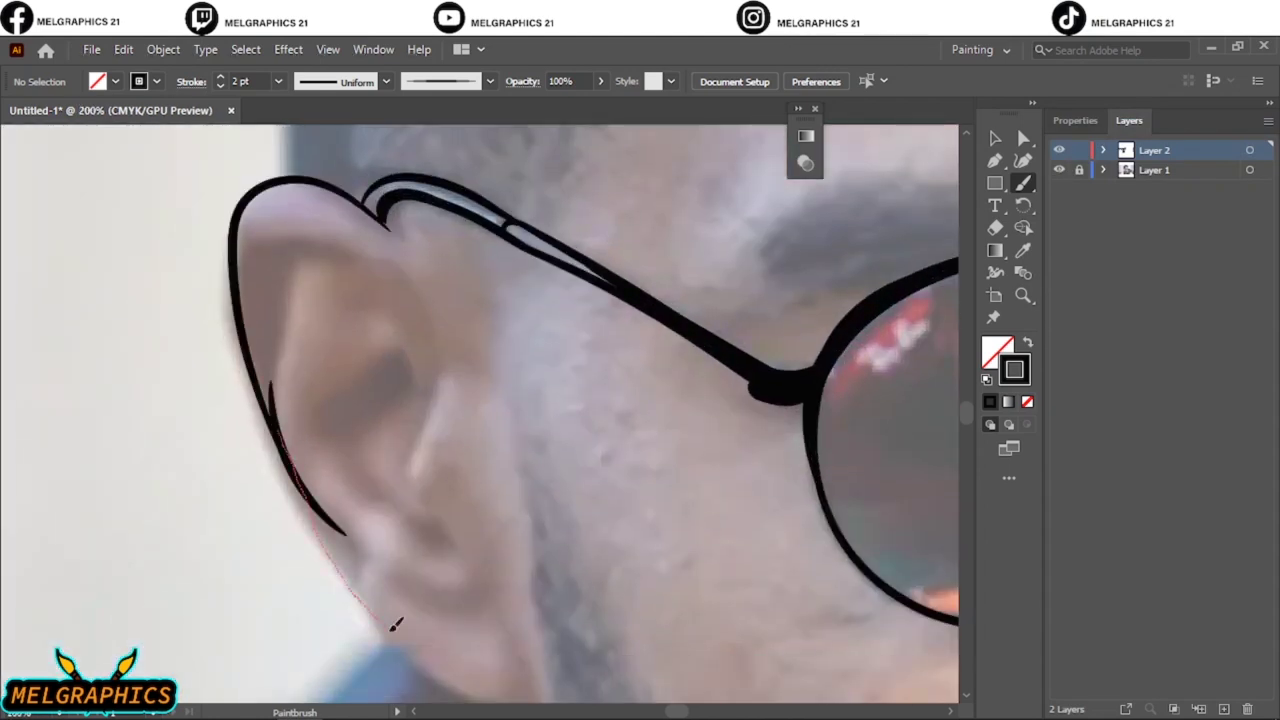
scroll(414, 637, down, 3)
scroll(400, 430, left, 2)
drag(357, 207, 443, 418)
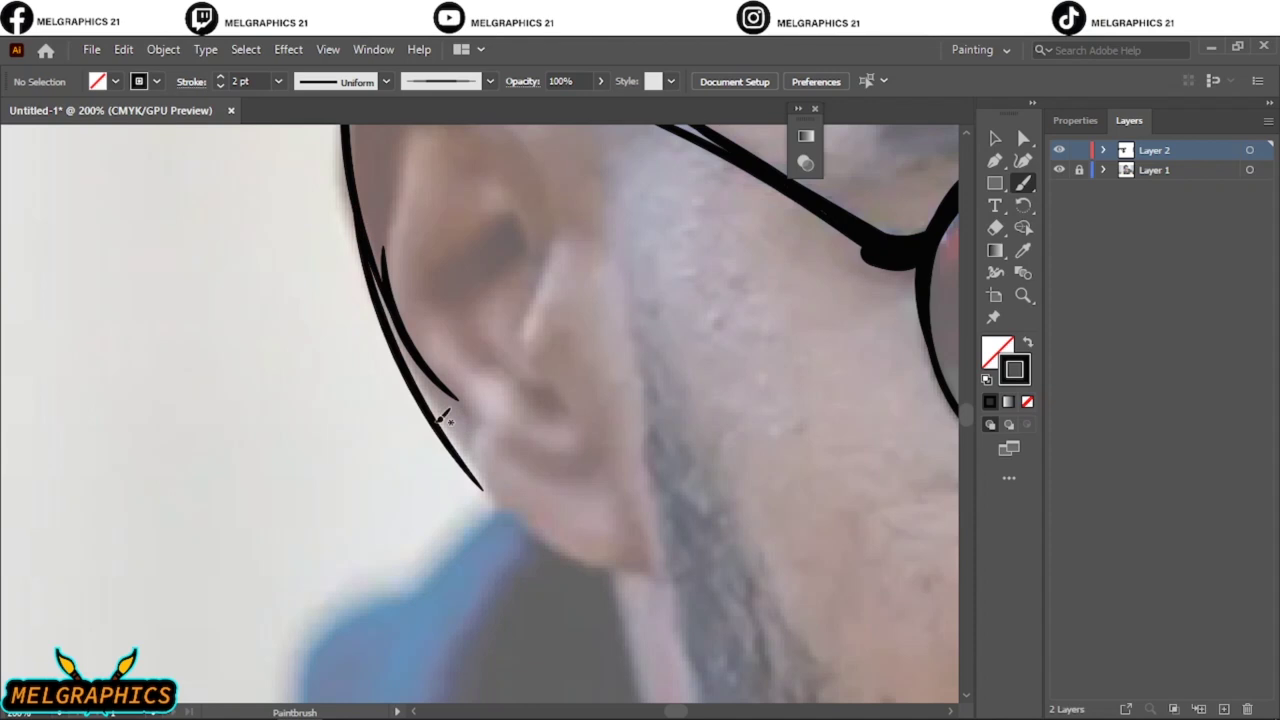
key(ctrl+z)
key(ctrl+z)
key(ctrl+z)
drag(478, 458, 677, 581)
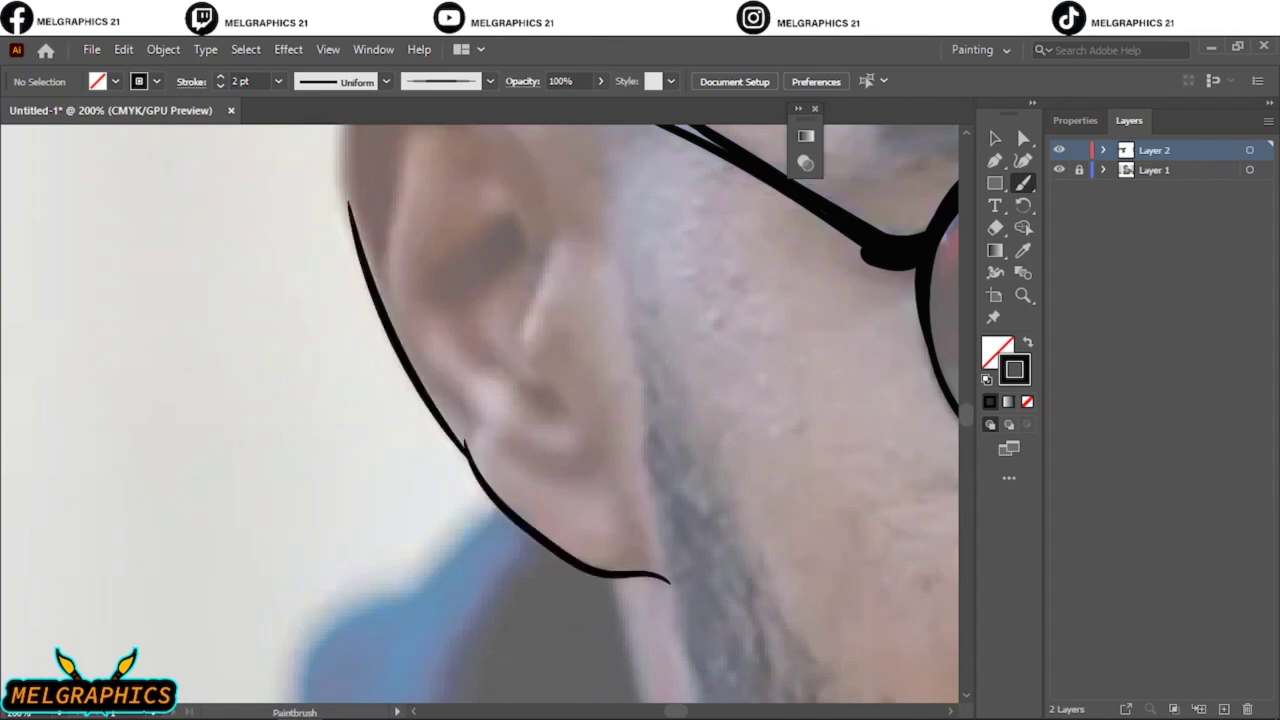
scroll(520, 500, up, 3)
mouse_move(350, 378)
mouse_down()
mouse_move(378, 222)
mouse_move(514, 272)
mouse_up()
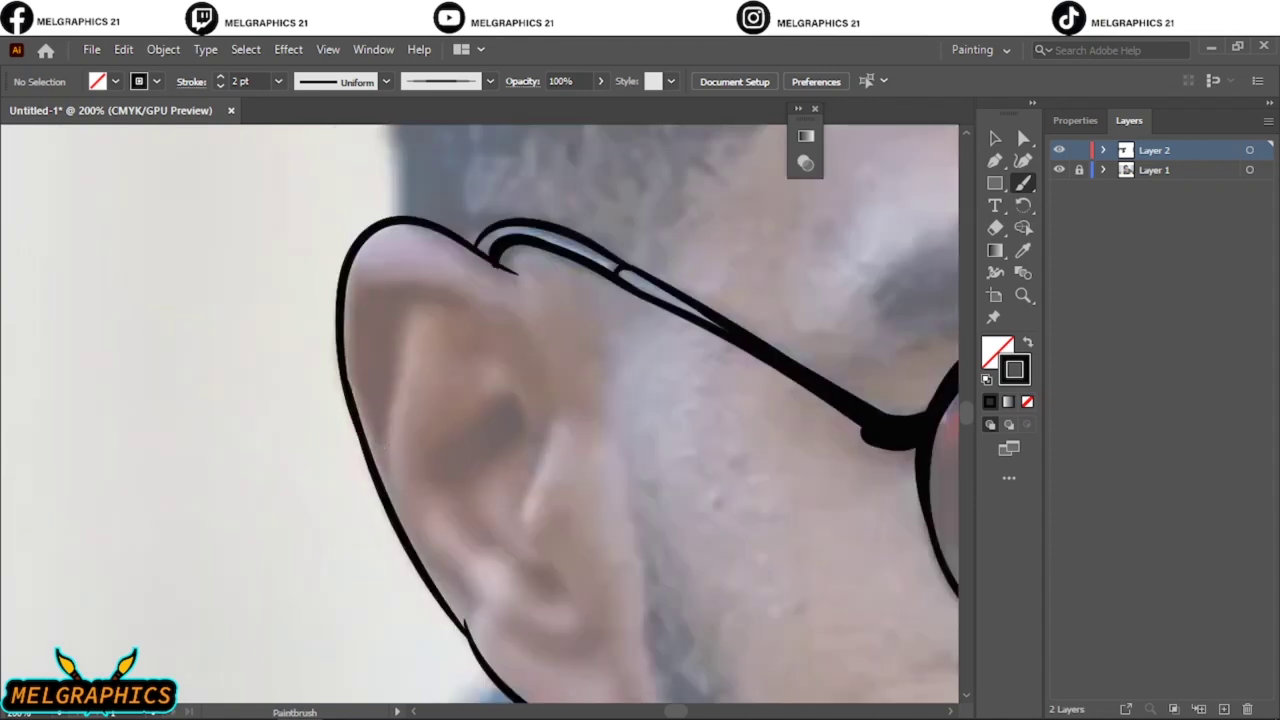
Step: Trace the right cheek edge of the face down toward the chin
key(ctrl+plus)
key(ctrl+0)
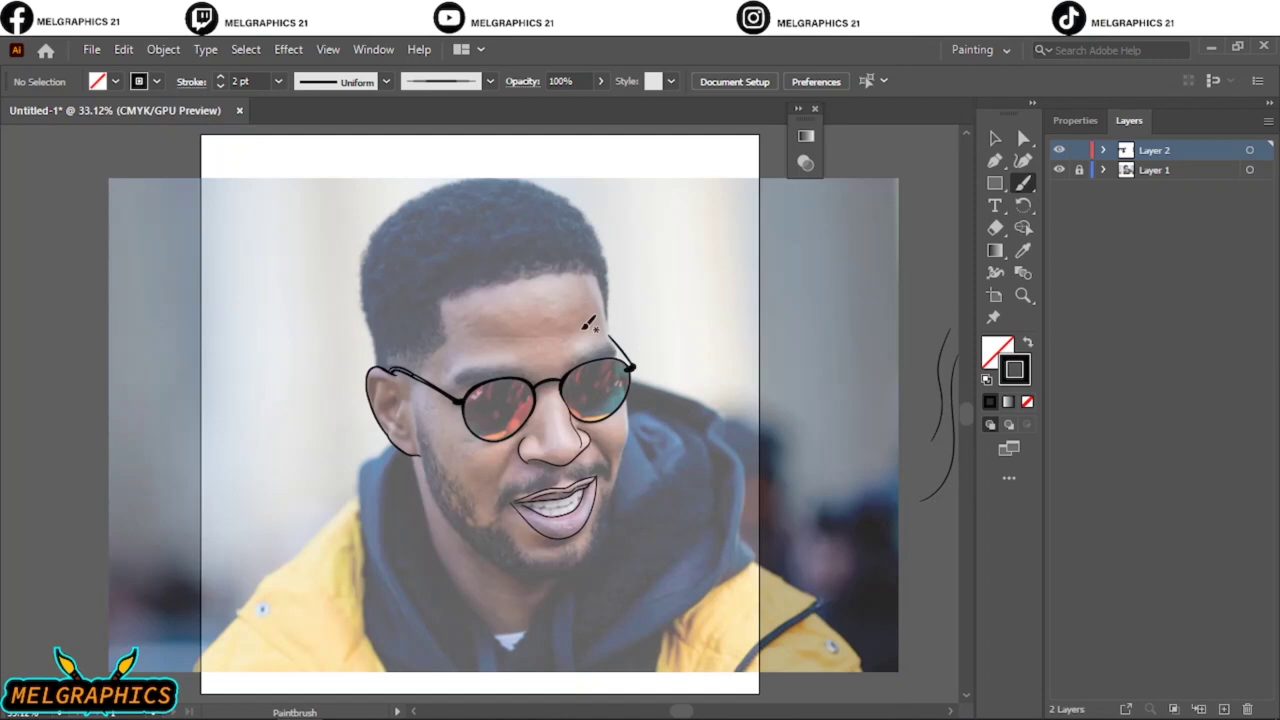
scroll(632, 352, up, 5)
scroll(589, 380, down, 3)
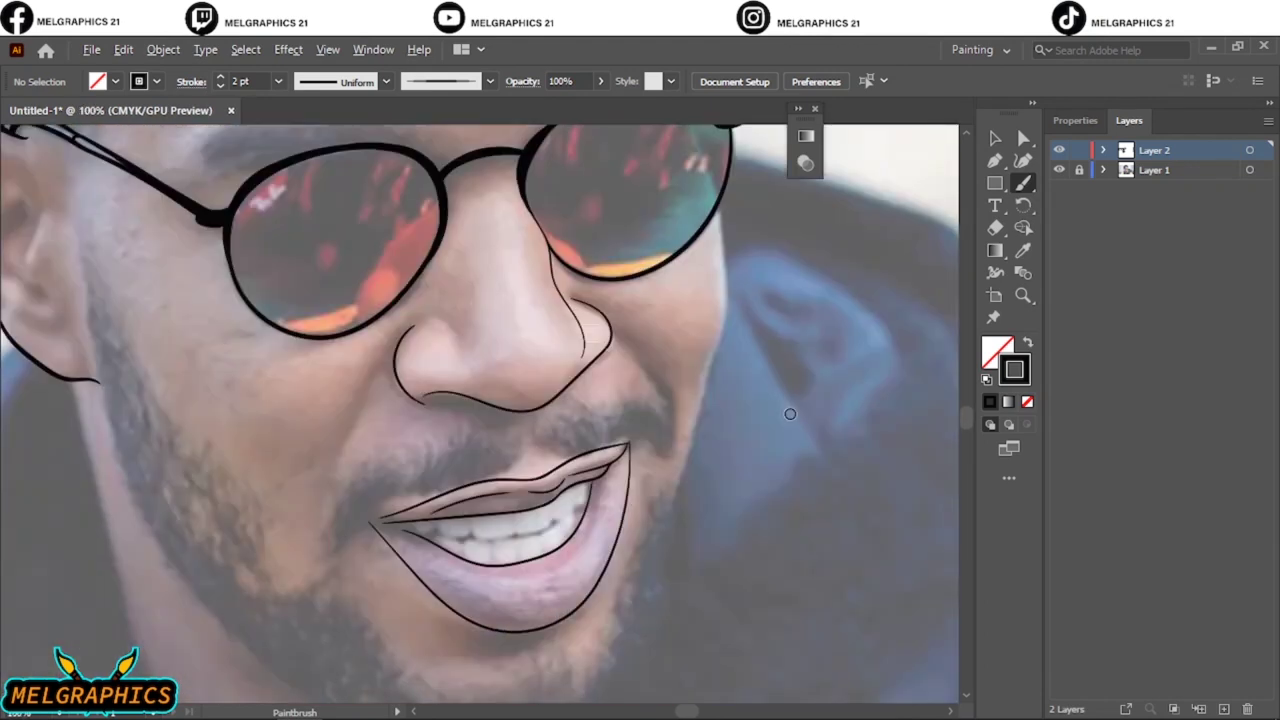
scroll(600, 350, up, 1)
drag(684, 401, 614, 586)
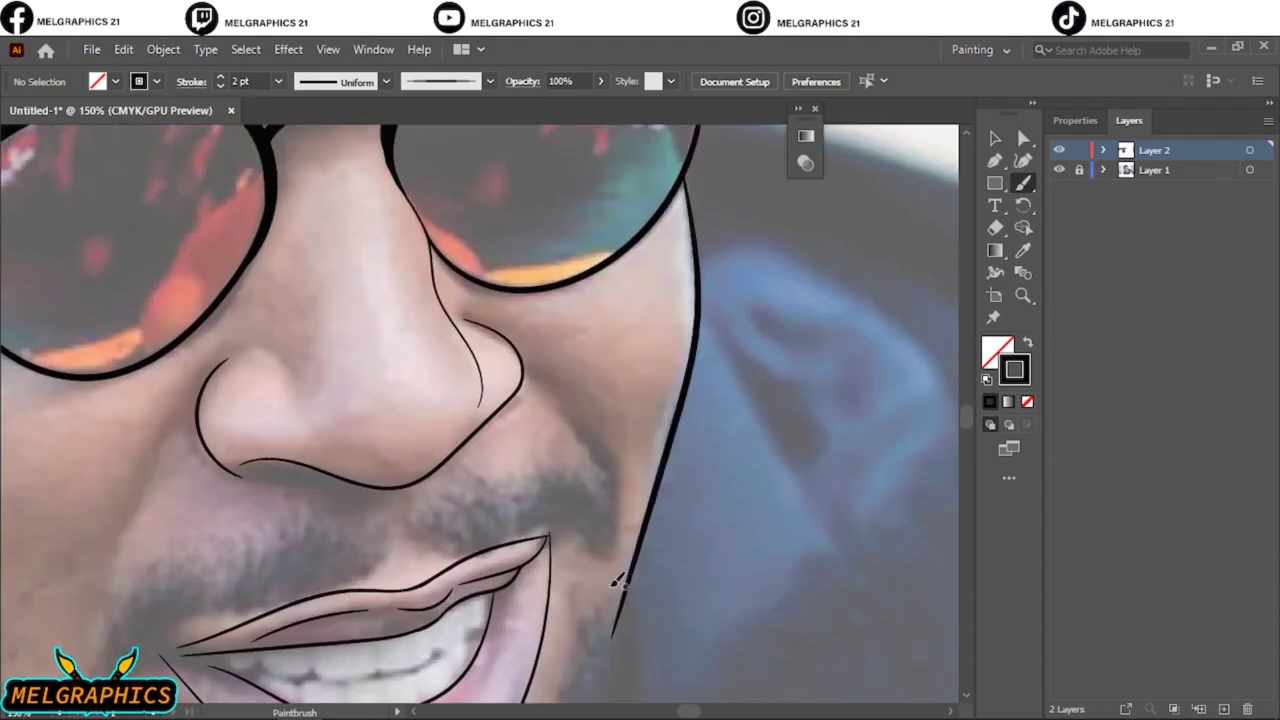
key(ctrl+0)
scroll(440, 390, up, 5)
Step: Draw the thinner inner-ear curves, fold line and lower-ear detail strokes
drag(488, 542, 500, 472)
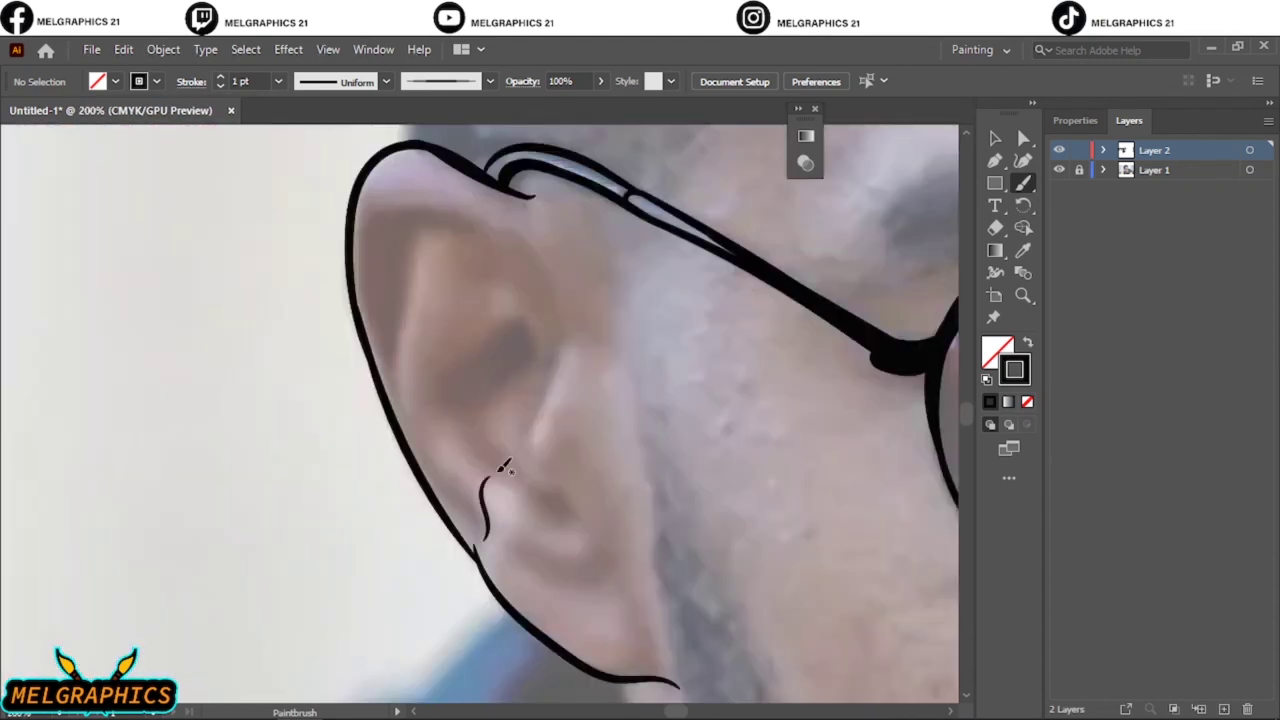
drag(401, 316, 420, 230)
drag(374, 332, 530, 240)
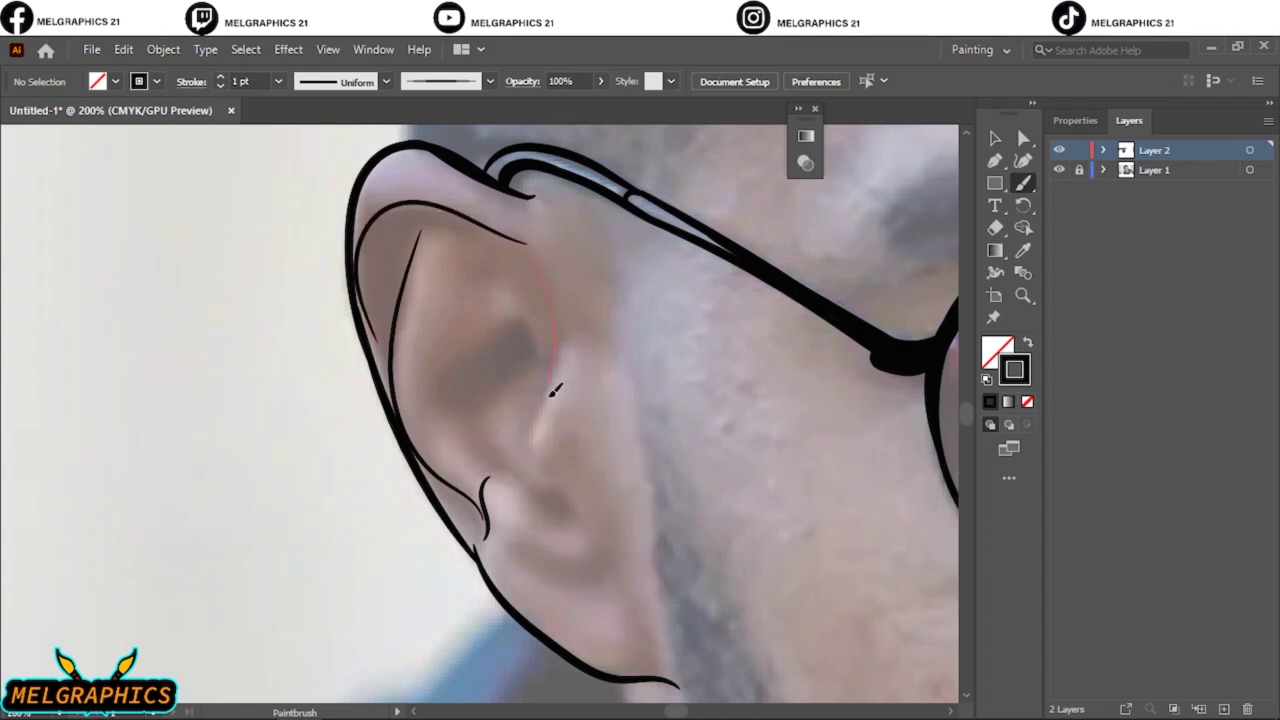
mouse_move(553, 392)
mouse_down()
mouse_move(556, 366)
mouse_move(600, 540)
mouse_up()
key(ctrl+z)
mouse_move(549, 384)
mouse_down()
mouse_move(538, 422)
mouse_move(578, 540)
mouse_move(615, 558)
mouse_up()
drag(552, 526, 478, 452)
drag(440, 372, 482, 456)
drag(458, 400, 479, 352)
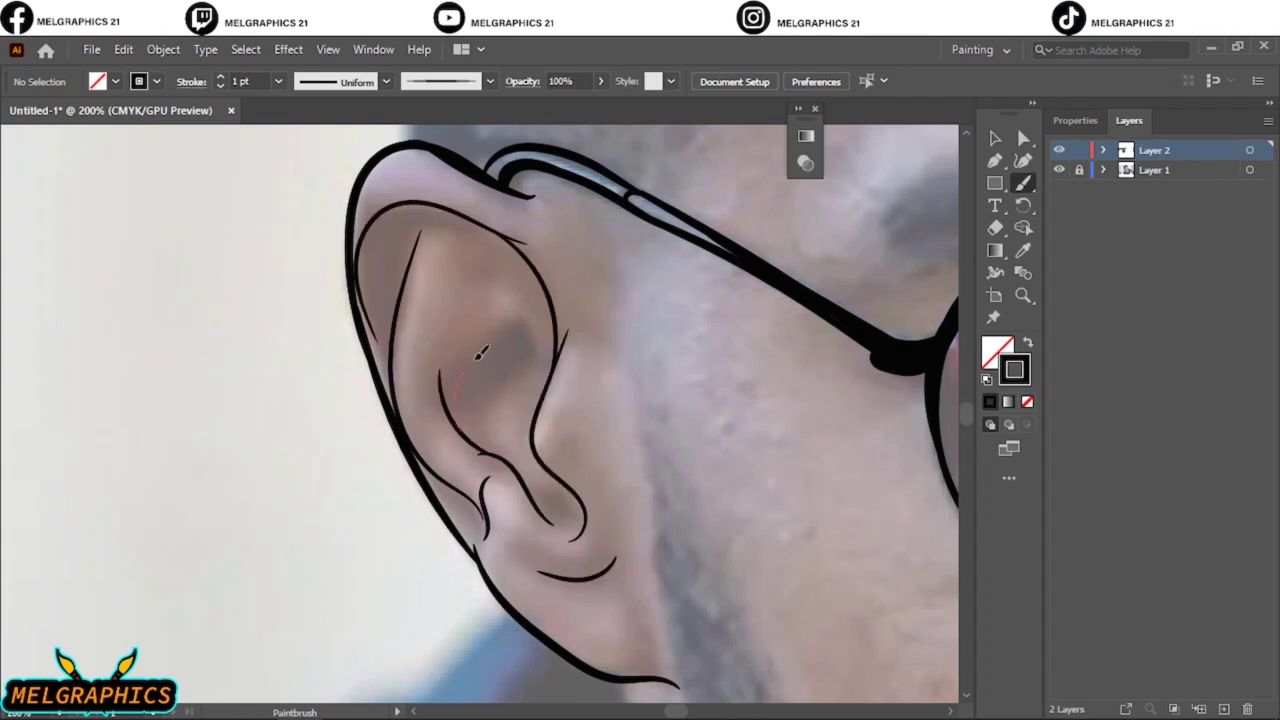
key(ctrl+0)
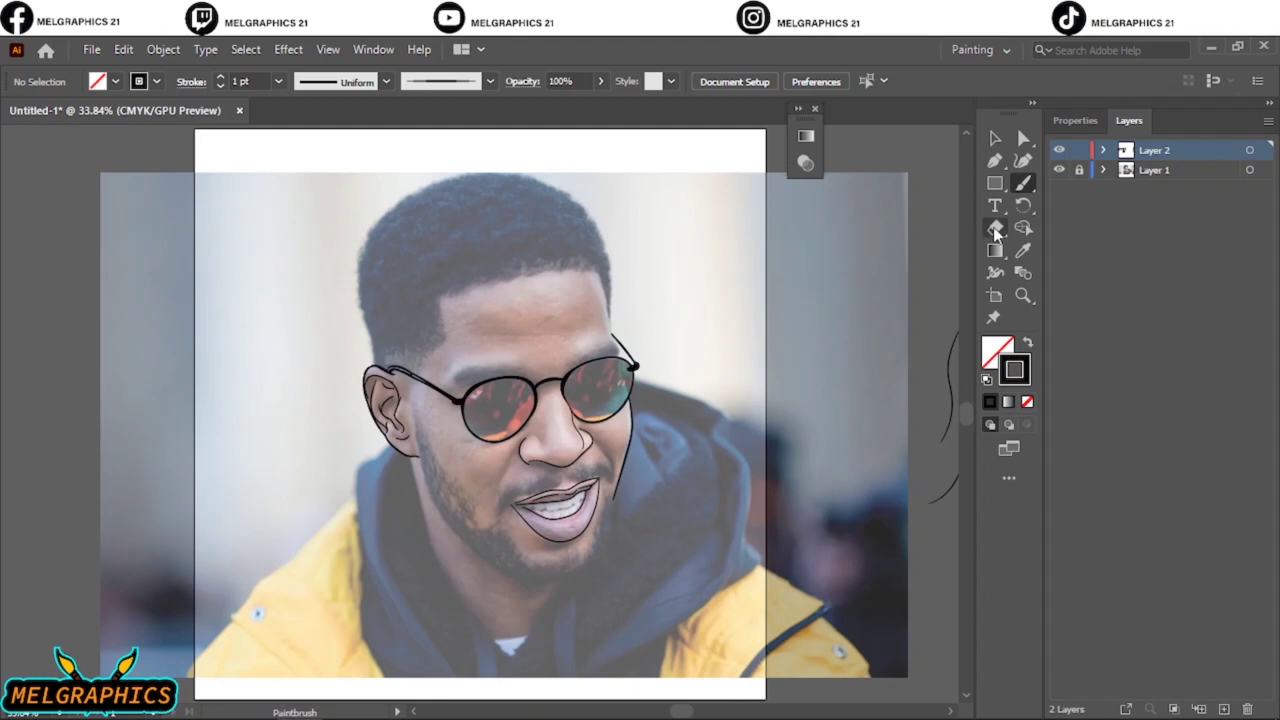
key(ctrl+plus)
key(ctrl+plus)
key(ctrl+plus)
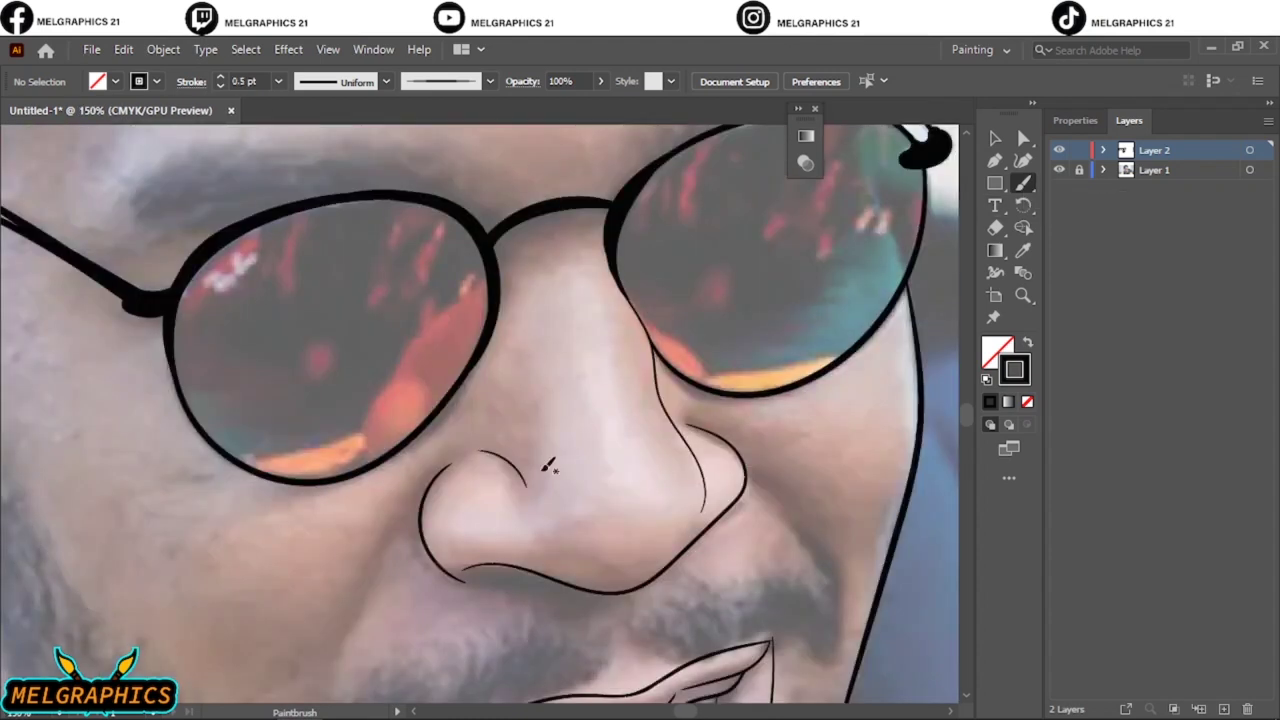
key(ctrl+0)
Step: Set a solid black fill with no stroke for the Pencil tool
click(1027, 343)
double_click(997, 352)
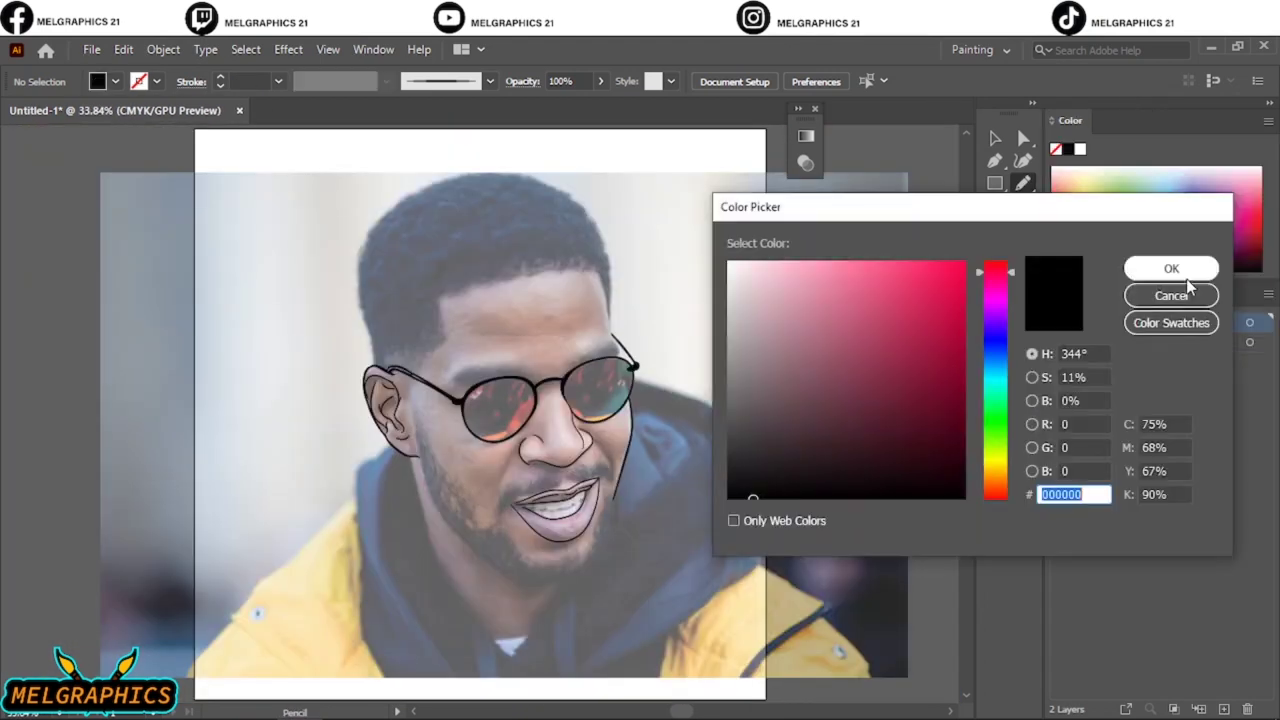
click(1186, 266)
key(n)
scroll(141, 343, up, 6)
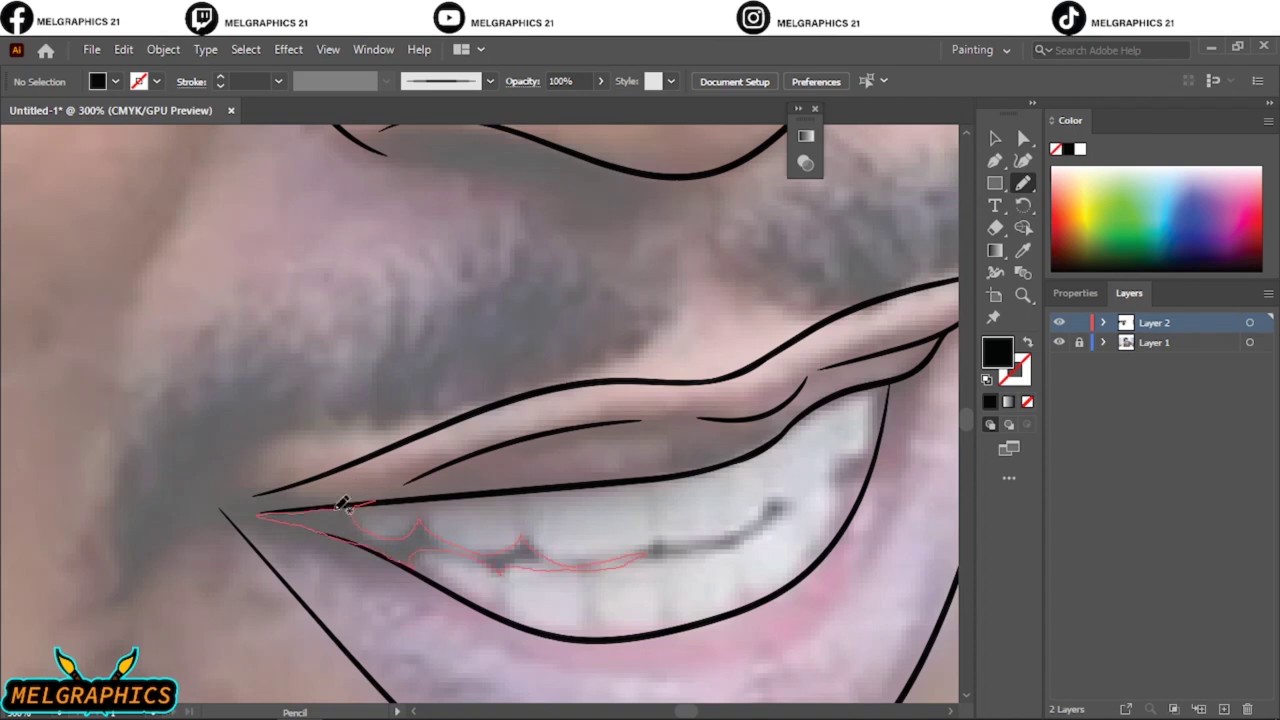
Step: Fill the left mouth corner with a pointed black shape
drag(500, 563, 262, 511)
scroll(272, 490, up, 3)
scroll(272, 490, left, 3)
mouse_move(523, 520)
mouse_down()
mouse_move(401, 524)
mouse_move(295, 462)
mouse_up()
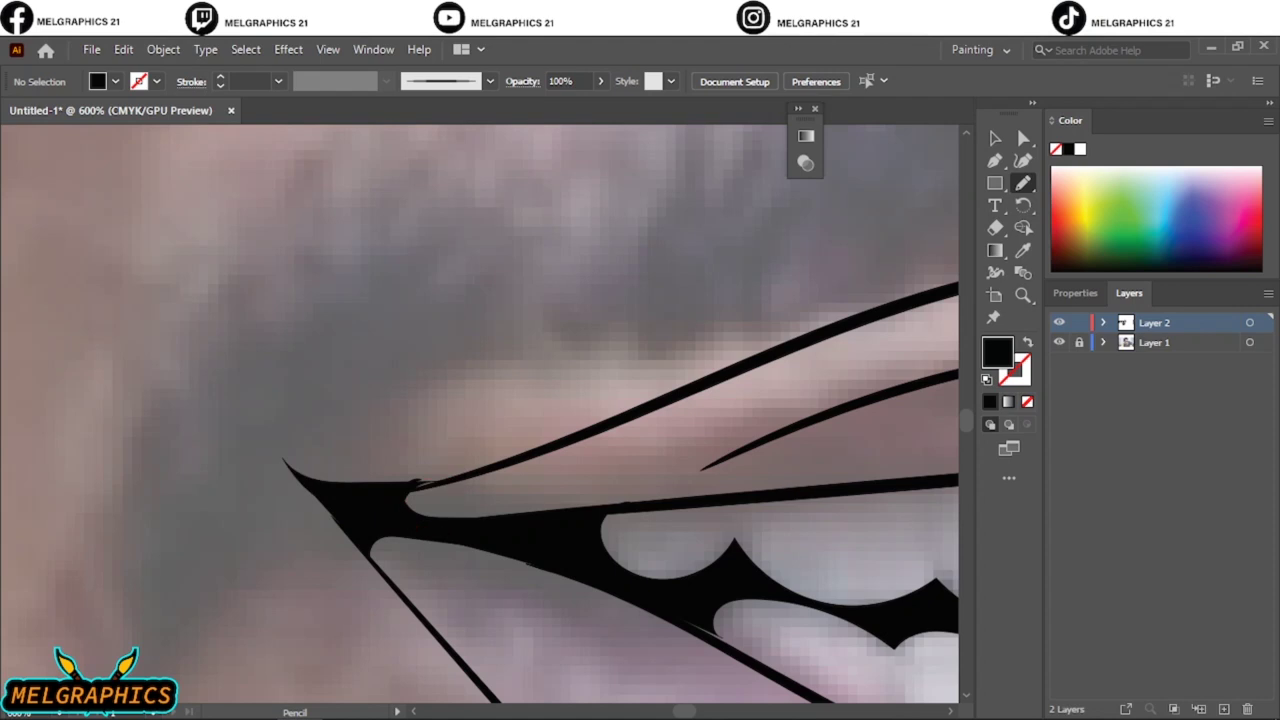
scroll(478, 527, up, 3)
drag(190, 483, 390, 470)
key(ctrl+0)
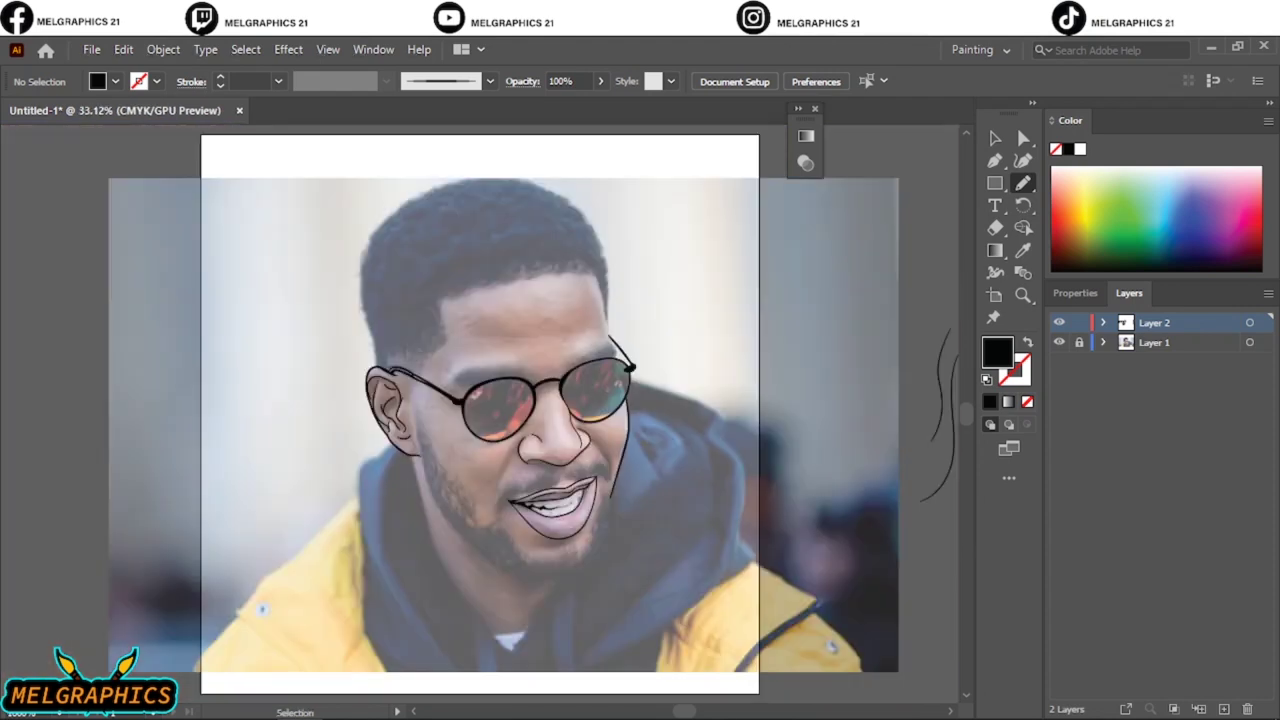
Step: Add black gap shapes beside the teeth and at the upper corner, then check against the hidden photo
click(1070, 121)
scroll(590, 495, up, 3)
scroll(590, 495, up, 2)
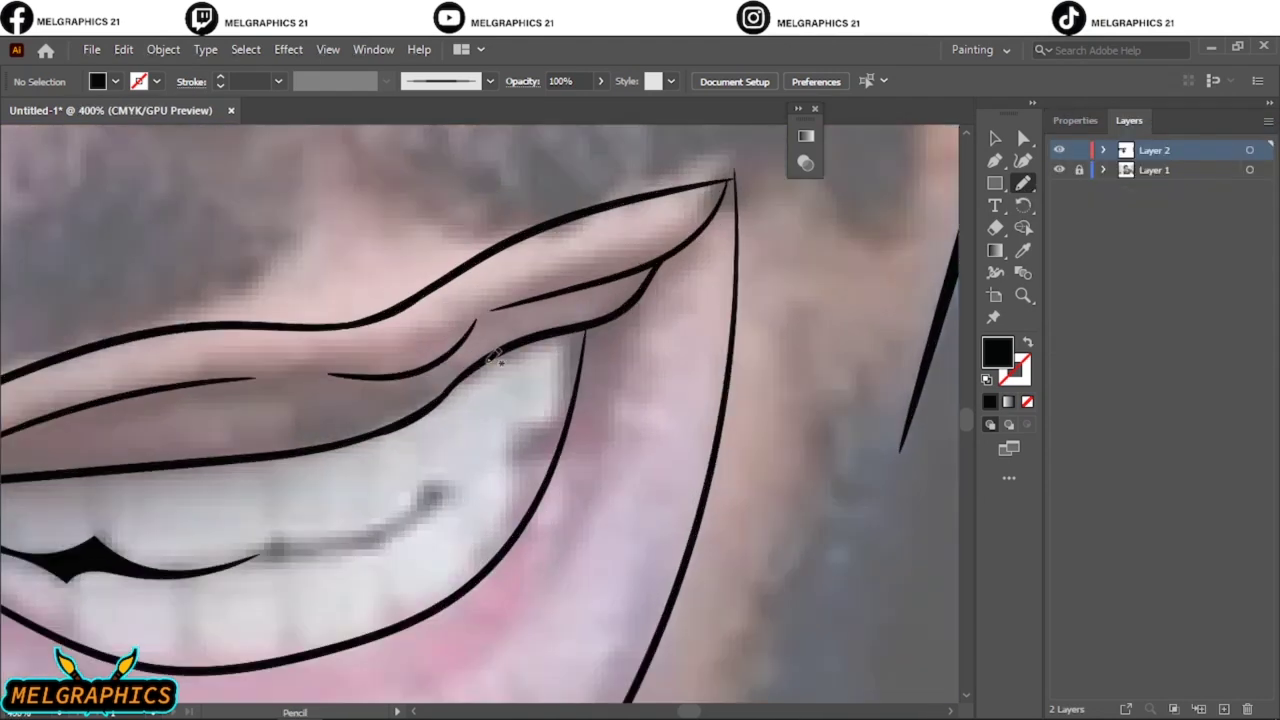
mouse_move(582, 327)
mouse_down()
mouse_move(545, 334)
mouse_move(580, 320)
mouse_up()
drag(705, 230, 718, 215)
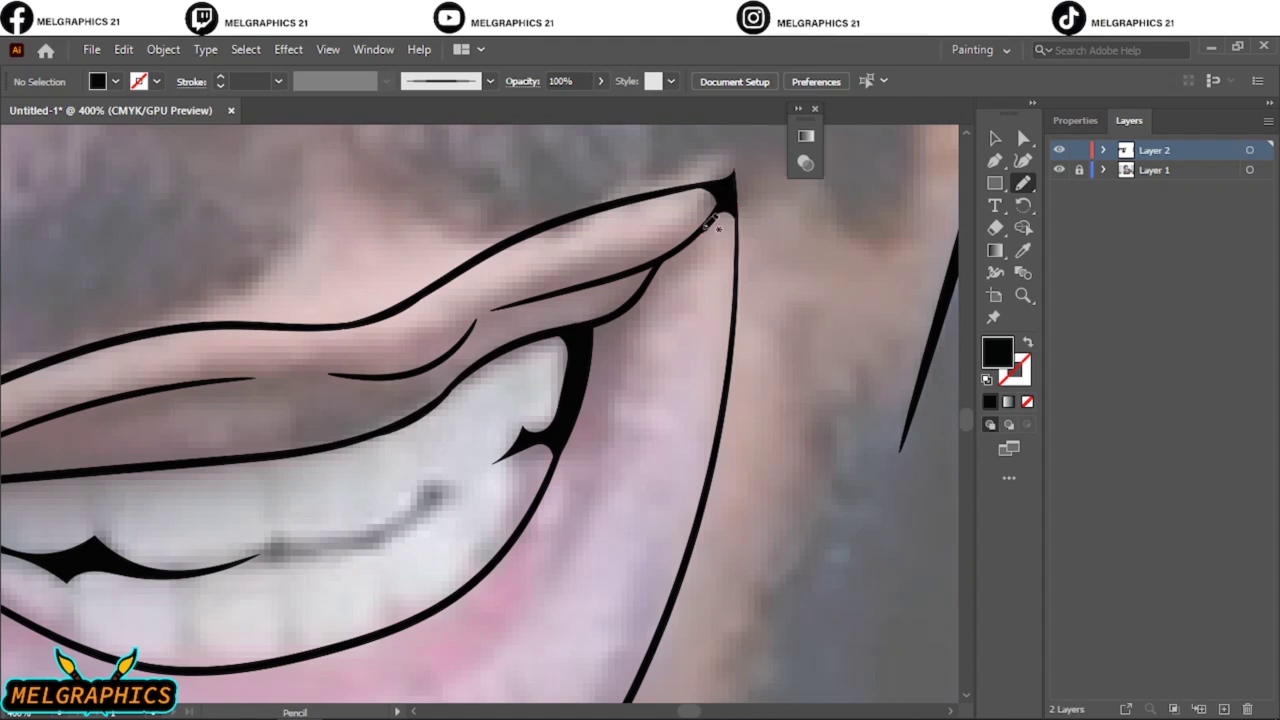
scroll(718, 225, down, 3)
click(1059, 170)
click(1059, 170)
Step: Draw a black moustache above the upper lip with spiky hair edges and tips
scroll(722, 360, up, 2)
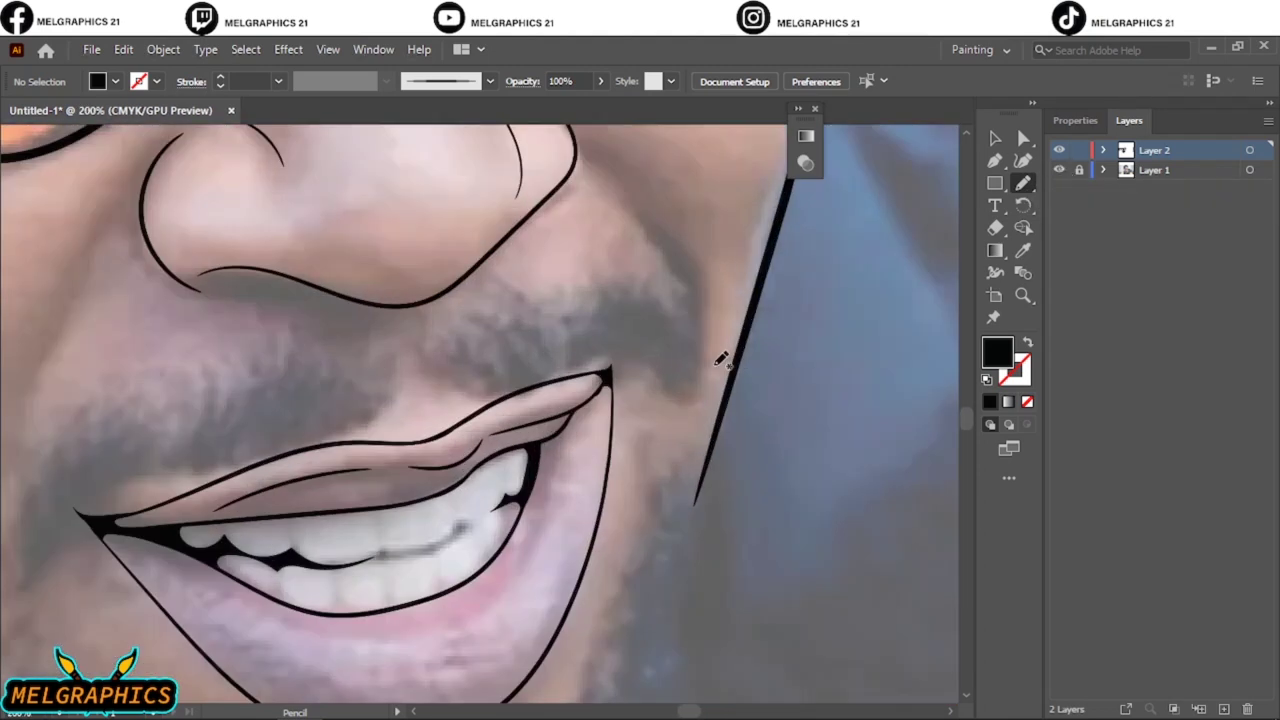
drag(447, 378, 579, 369)
drag(466, 341, 426, 355)
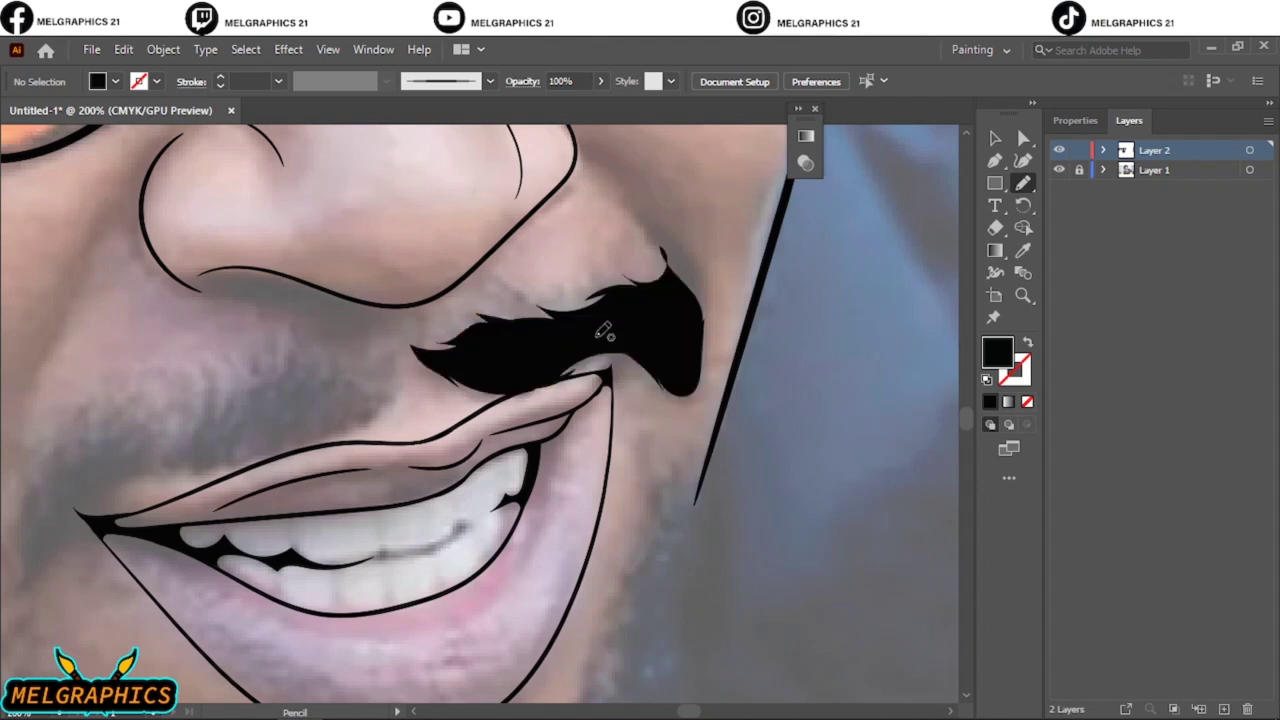
mouse_move(660, 268)
mouse_down()
mouse_move(703, 285)
mouse_move(707, 340)
mouse_up()
drag(107, 545, 287, 478)
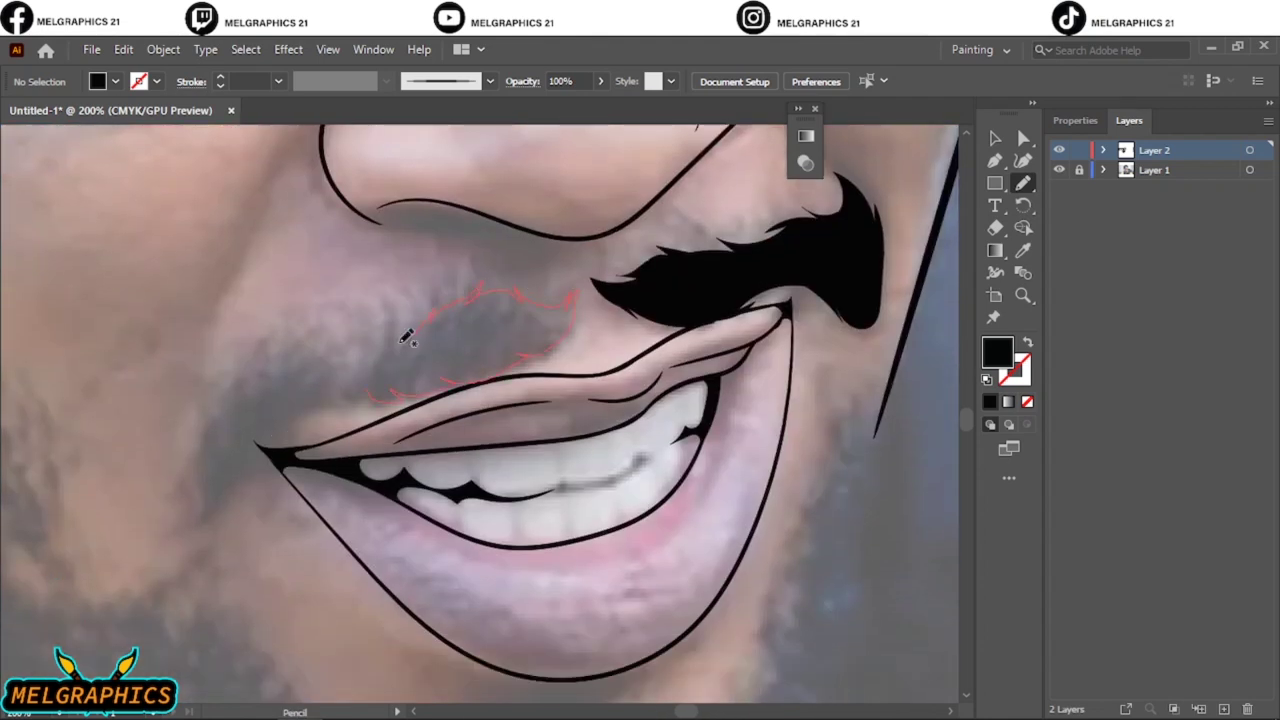
drag(352, 370, 371, 380)
scroll(367, 400, left, 3)
scroll(363, 420, down, 3)
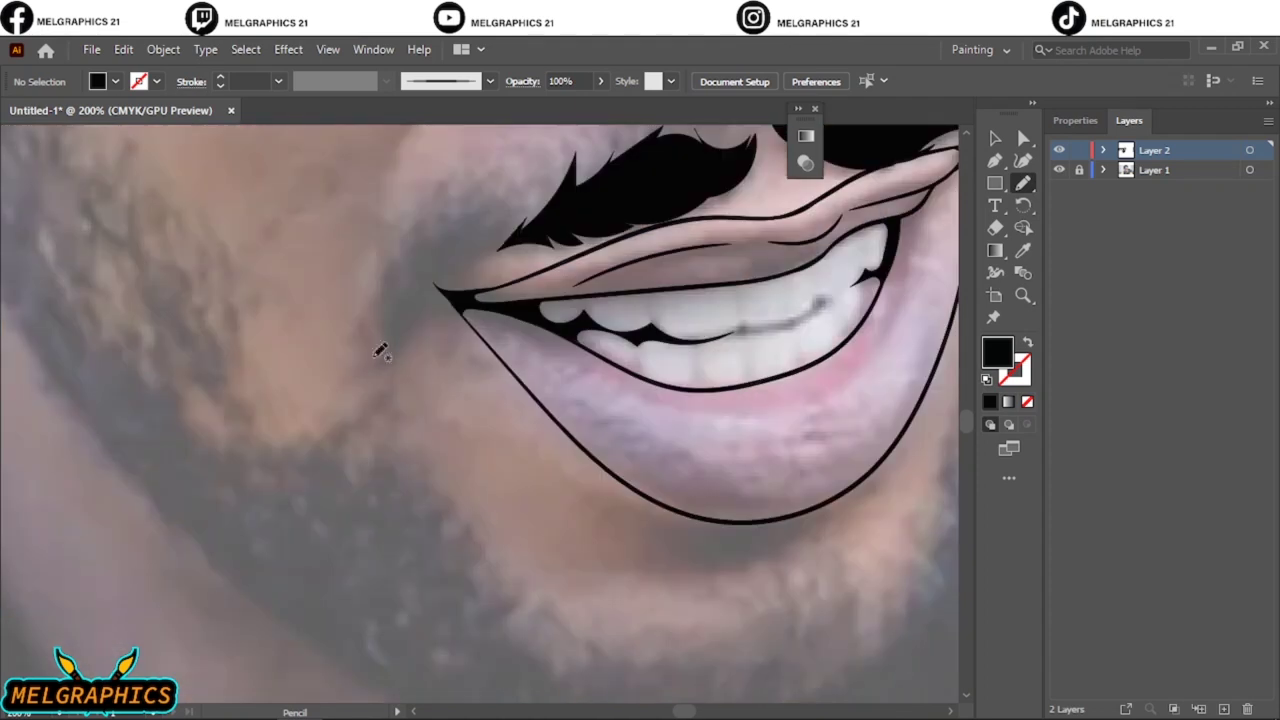
drag(536, 207, 375, 365)
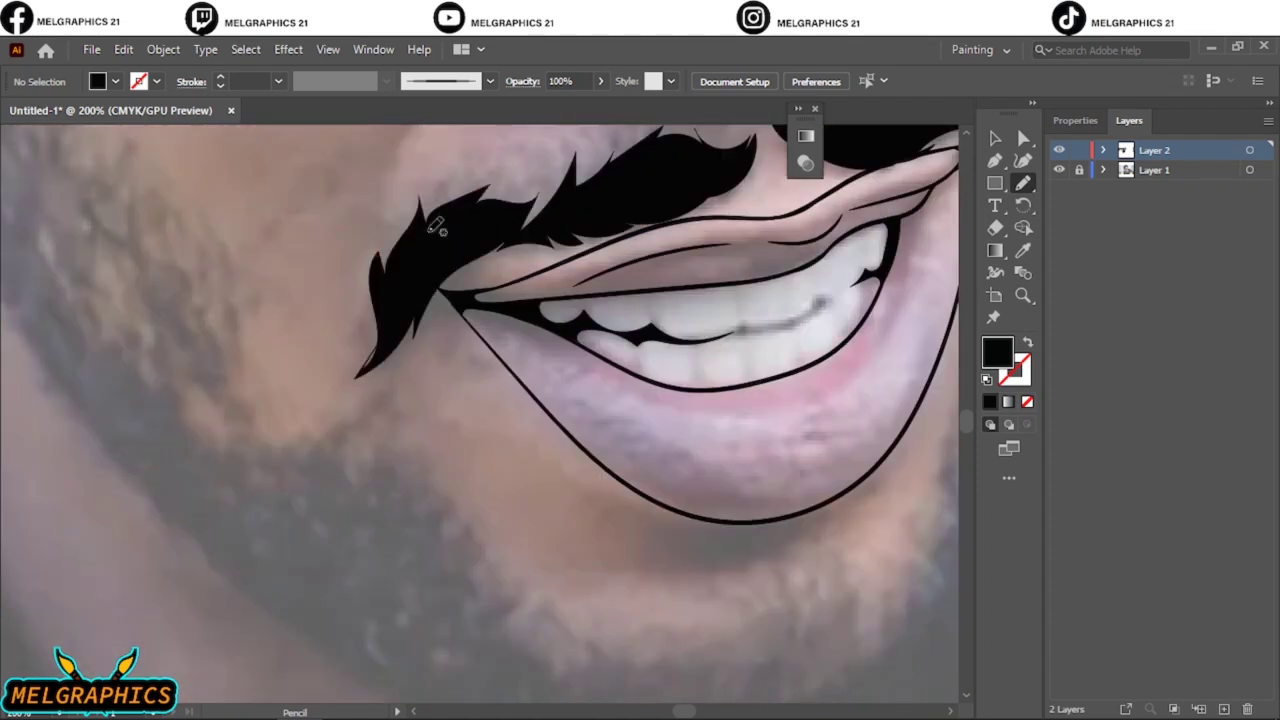
key(ctrl+0)
click(1058, 170)
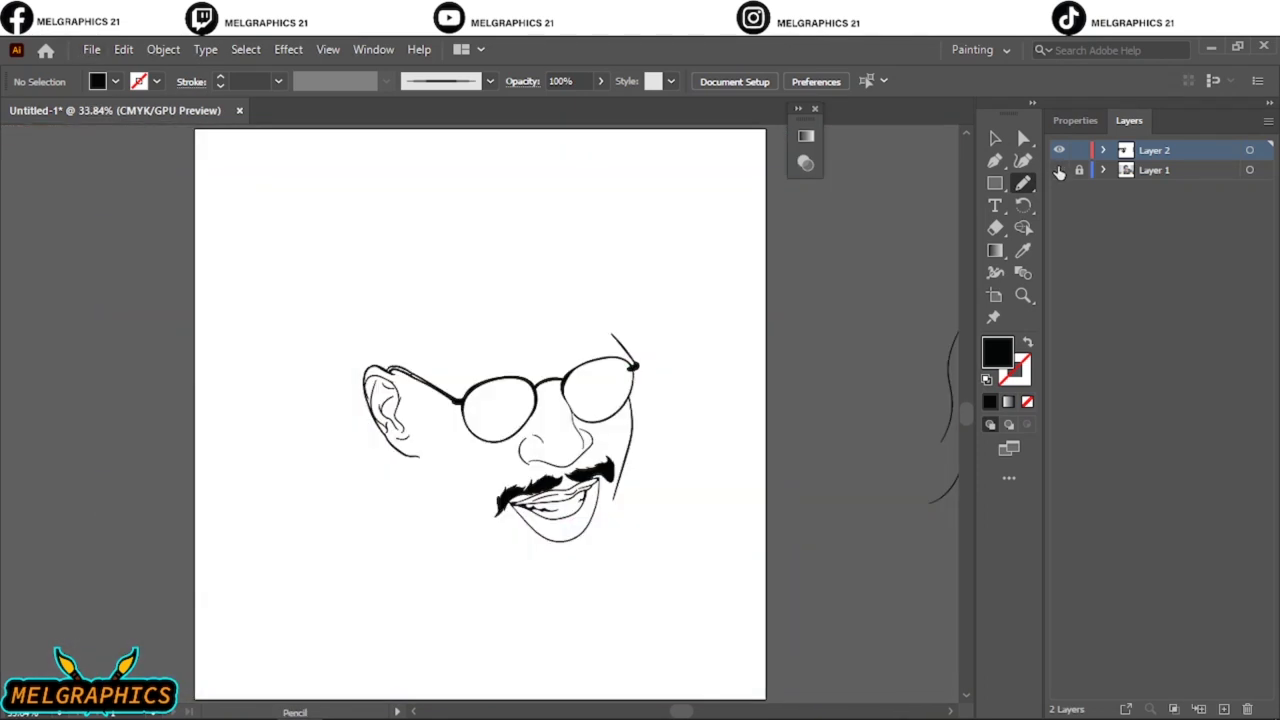
click(1058, 170)
Step: Draw a solid black sideburn below the ear
key(ctrl+1)
drag(110, 102, 390, 378)
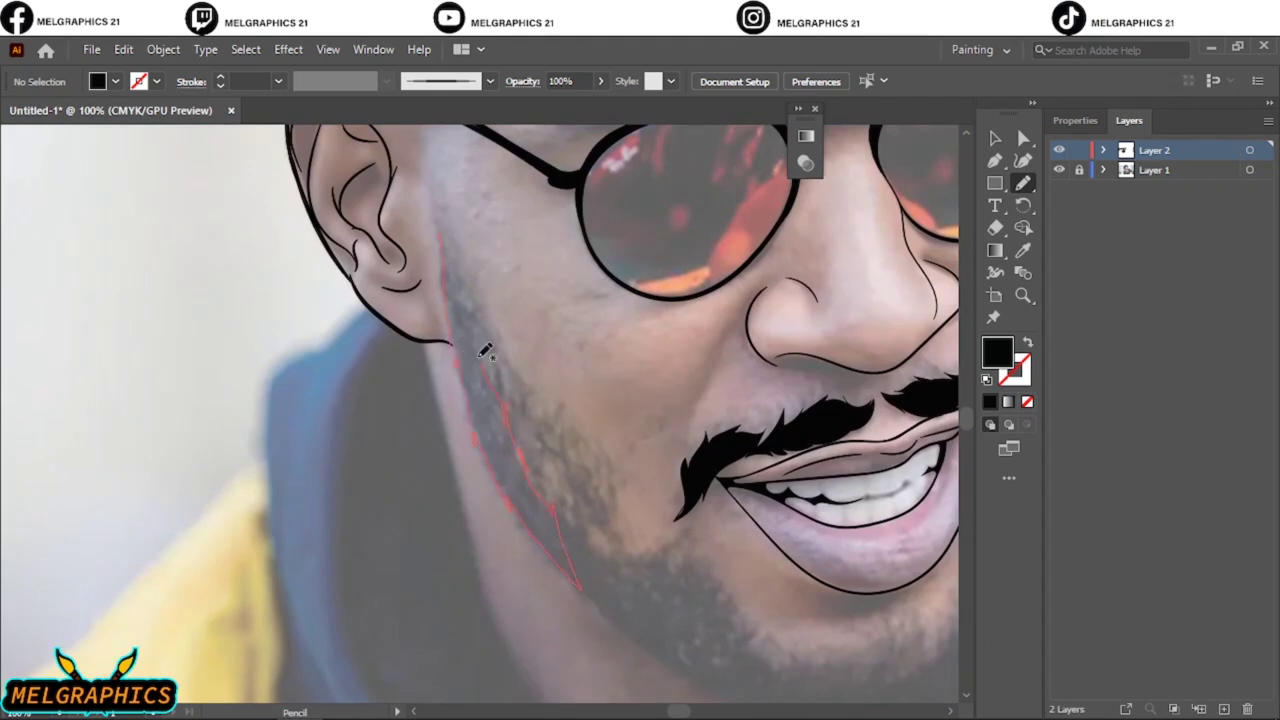
drag(468, 282, 465, 290)
drag(466, 340, 497, 432)
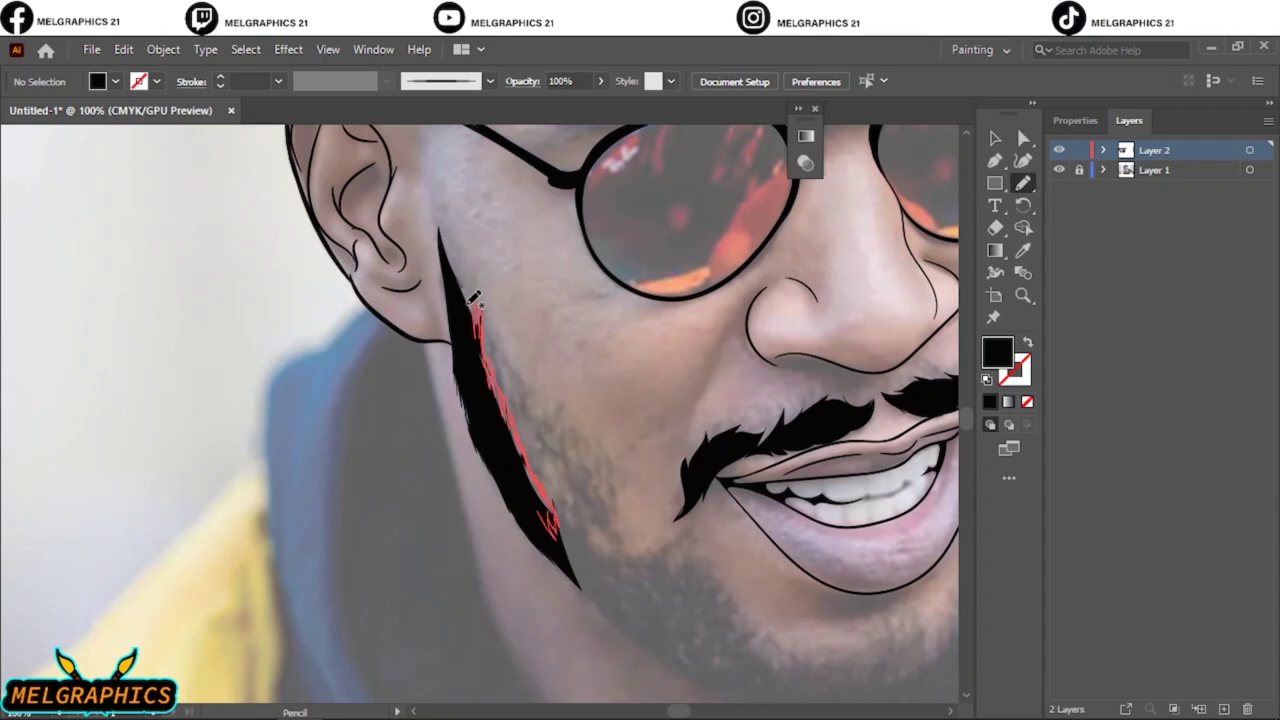
drag(497, 432, 452, 248)
Step: Draw the black beard along both sides of the jaw and around the chin
mouse_move(548, 518)
mouse_down()
mouse_move(434, 418)
mouse_move(362, 378)
mouse_up()
mouse_move(362, 378)
mouse_down()
mouse_move(510, 520)
mouse_move(555, 448)
mouse_move(400, 334)
mouse_move(385, 355)
mouse_up()
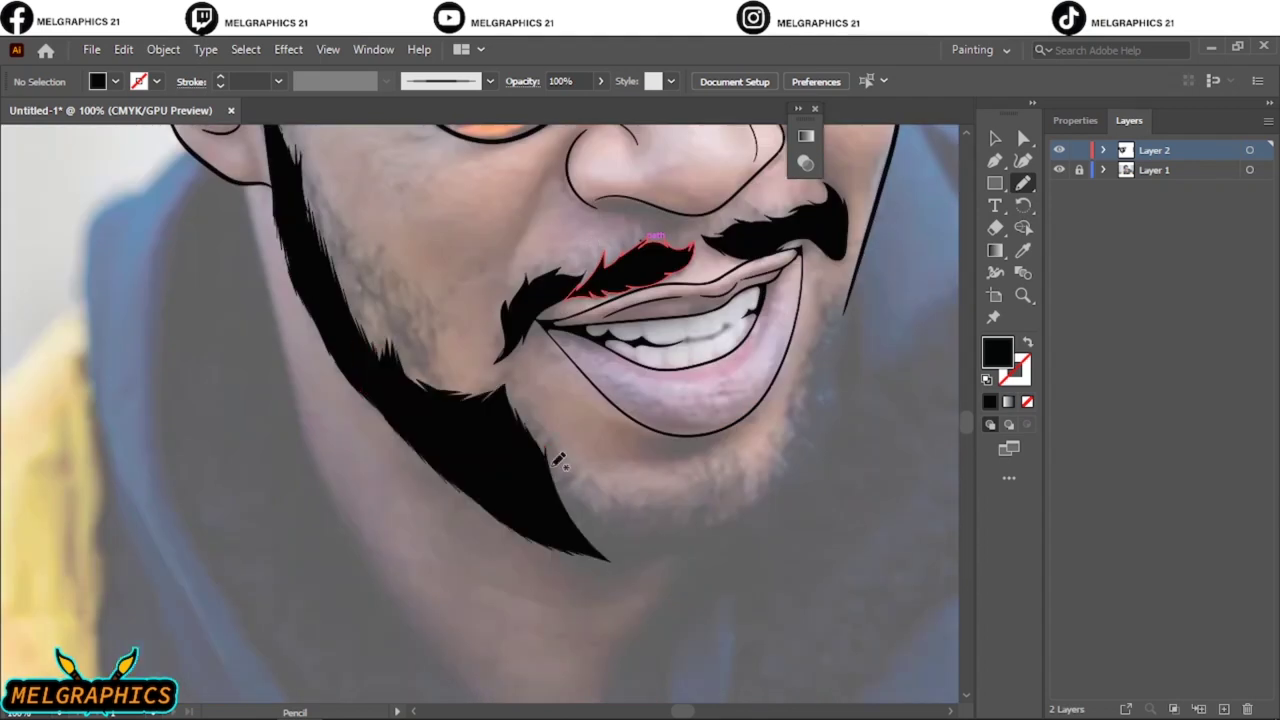
scroll(570, 465, right, 3)
mouse_move(690, 228)
mouse_down()
mouse_move(680, 366)
mouse_move(586, 514)
mouse_move(614, 402)
mouse_up()
drag(626, 412, 589, 467)
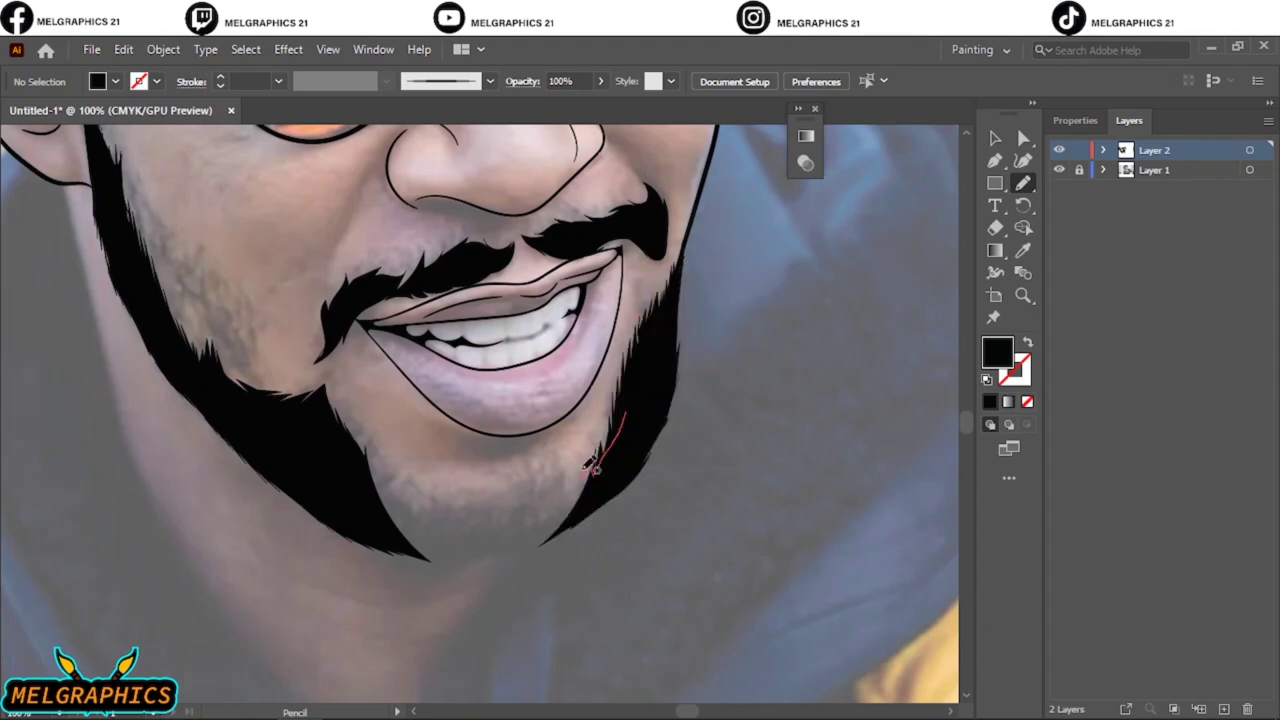
drag(440, 498, 410, 545)
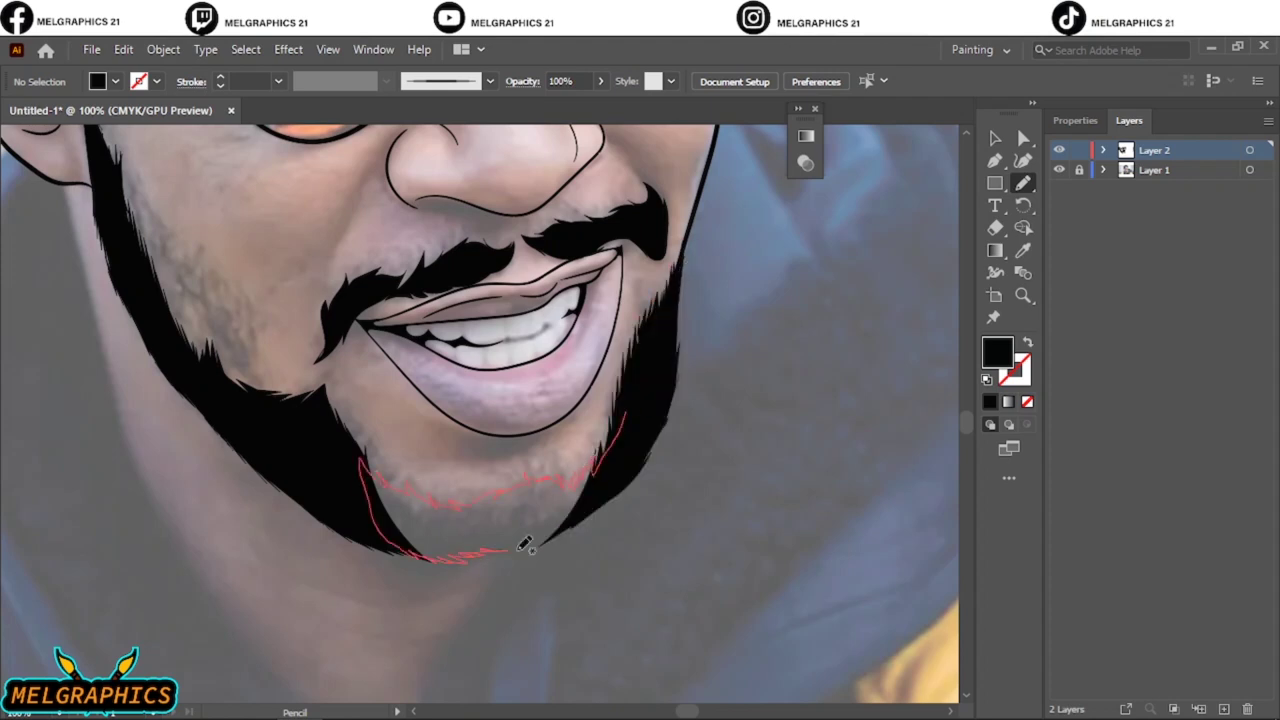
drag(525, 543, 620, 458)
key(ctrl+0)
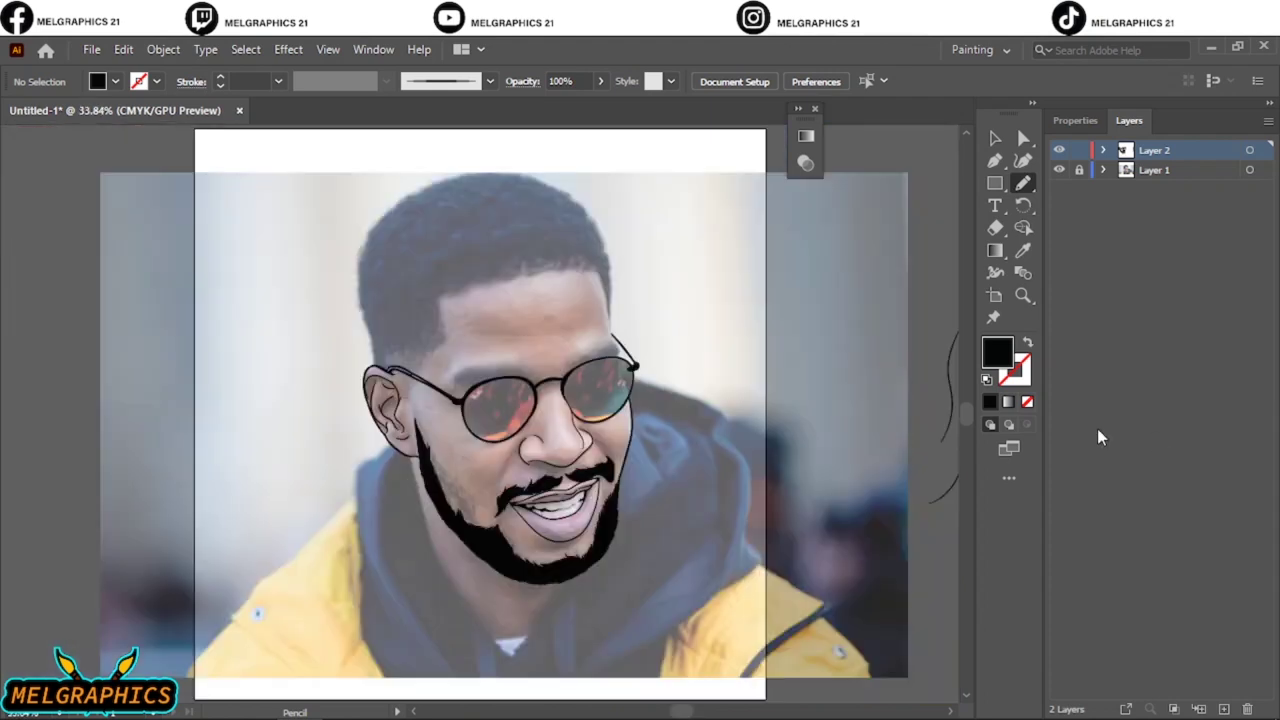
click(1059, 170)
click(1059, 170)
Step: Add a zigzag hair edge to the chin beard, a tuft under the lip and a nostril line
scroll(587, 564, up, 5)
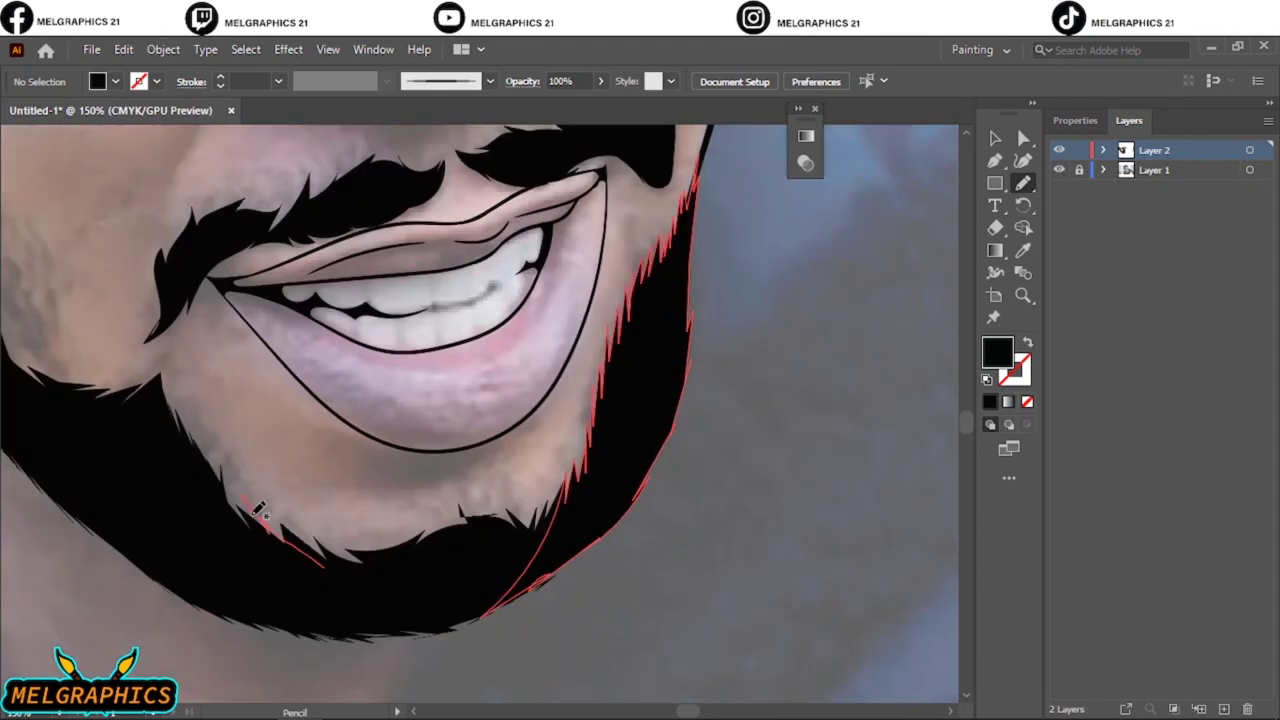
mouse_move(257, 508)
mouse_down()
mouse_move(251, 520)
mouse_move(391, 543)
mouse_up()
drag(528, 497, 558, 497)
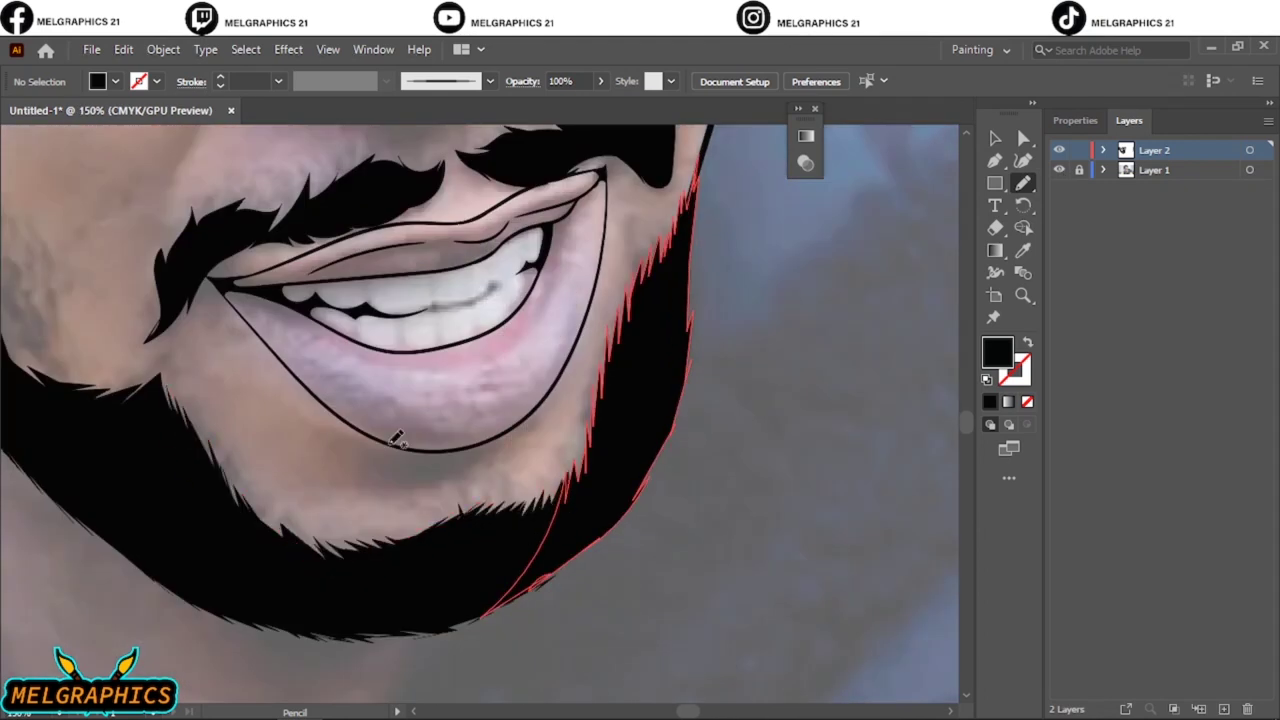
drag(448, 451, 420, 458)
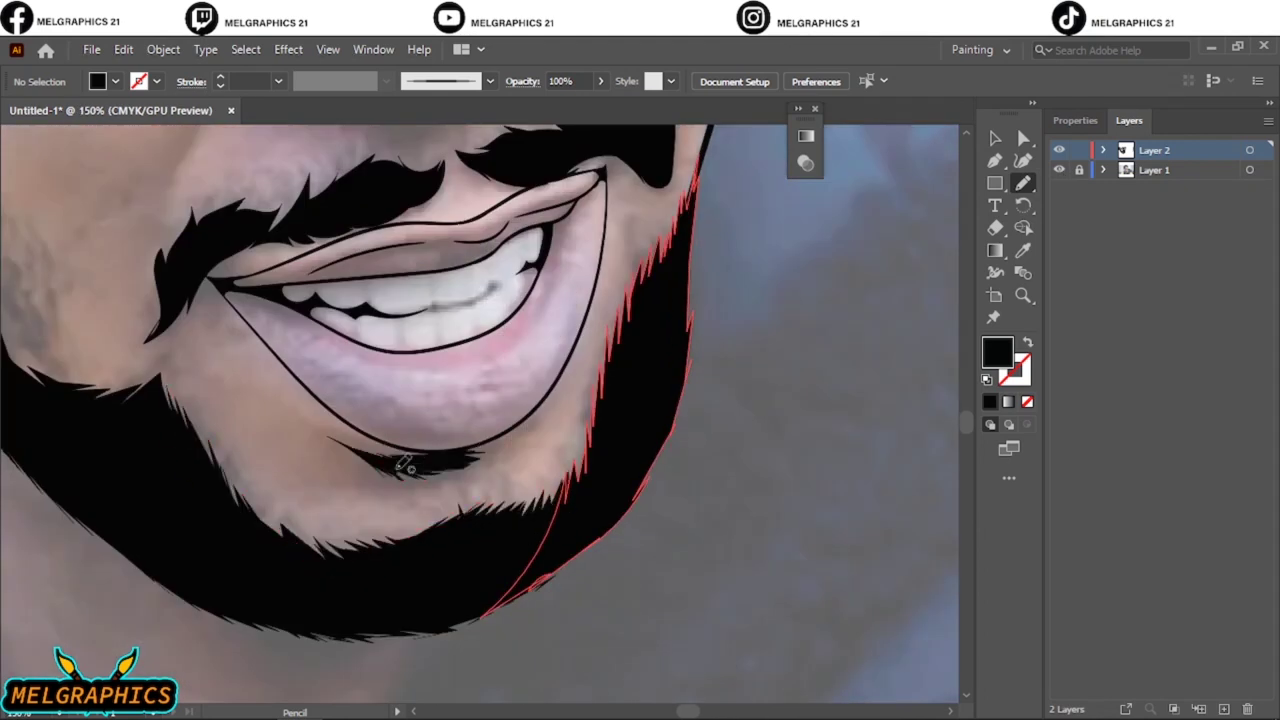
key(ctrl+0)
click(1059, 170)
scroll(550, 450, up, 5)
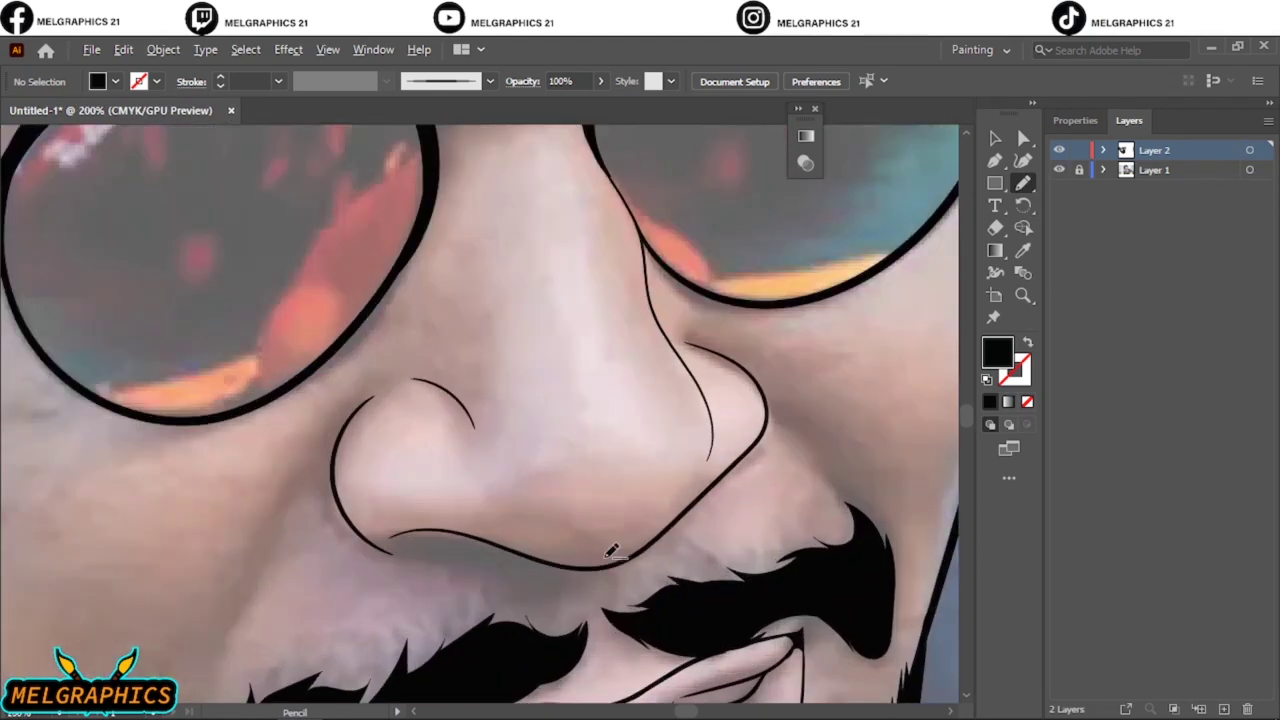
drag(297, 527, 292, 530)
Step: Draw a solid black eyebrow above the sunglasses lens
key(ctrl+0)
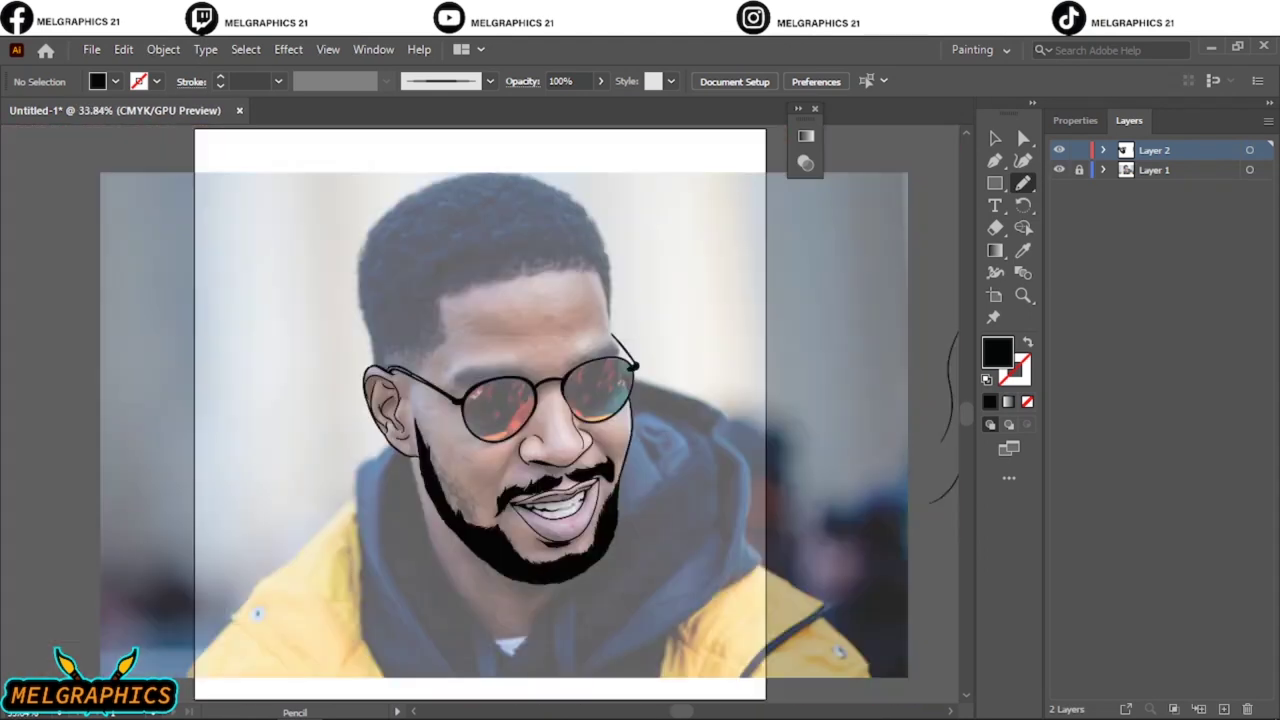
scroll(393, 495, up, 4)
drag(685, 314, 368, 398)
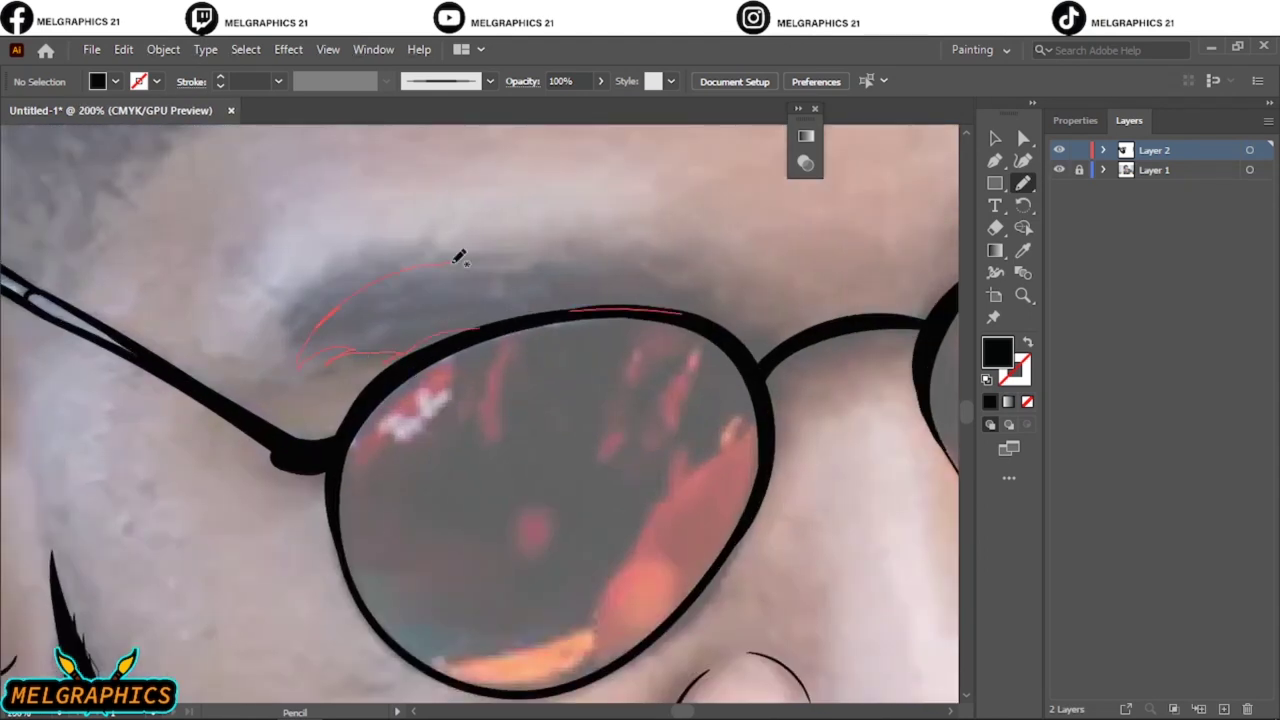
drag(659, 276, 688, 316)
drag(409, 343, 320, 370)
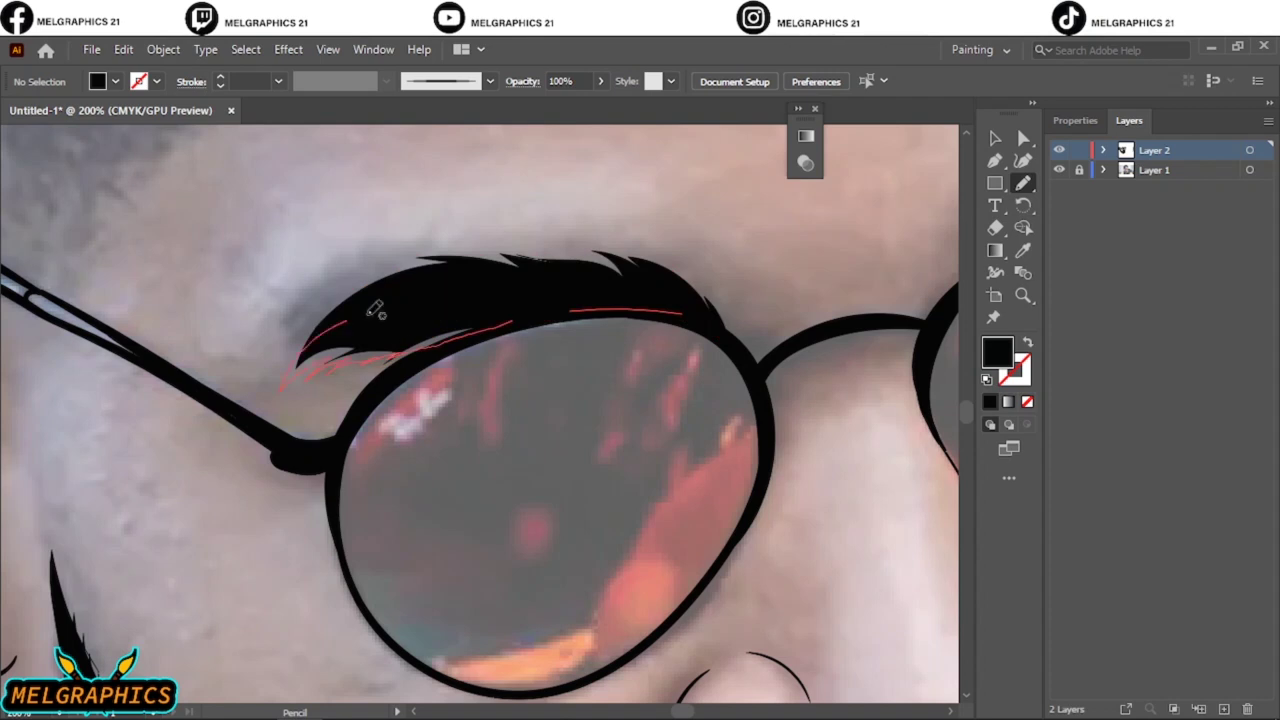
Step: Draw black shapes at the side of the head and a thin brush outline up it
key(ctrl+0)
scroll(617, 327, up, 5)
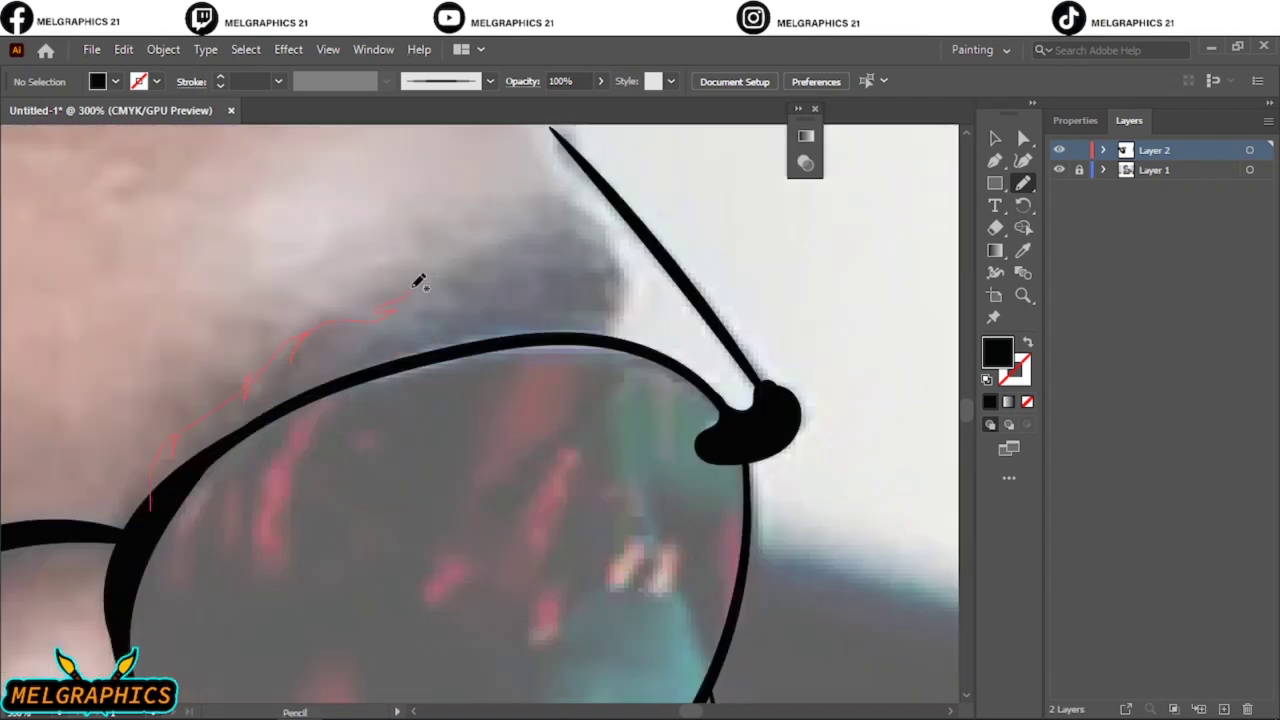
drag(584, 220, 150, 505)
drag(586, 290, 590, 230)
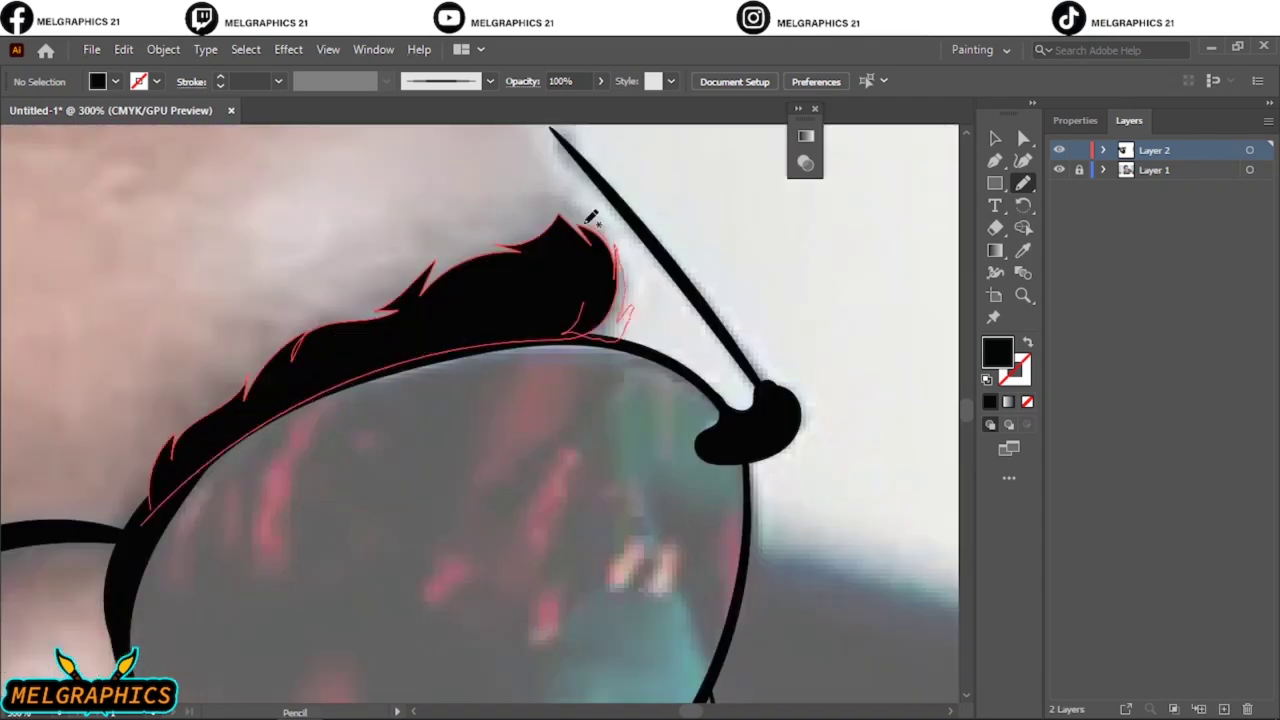
scroll(580, 290, up, 2)
scroll(583, 292, up, 5)
key(b)
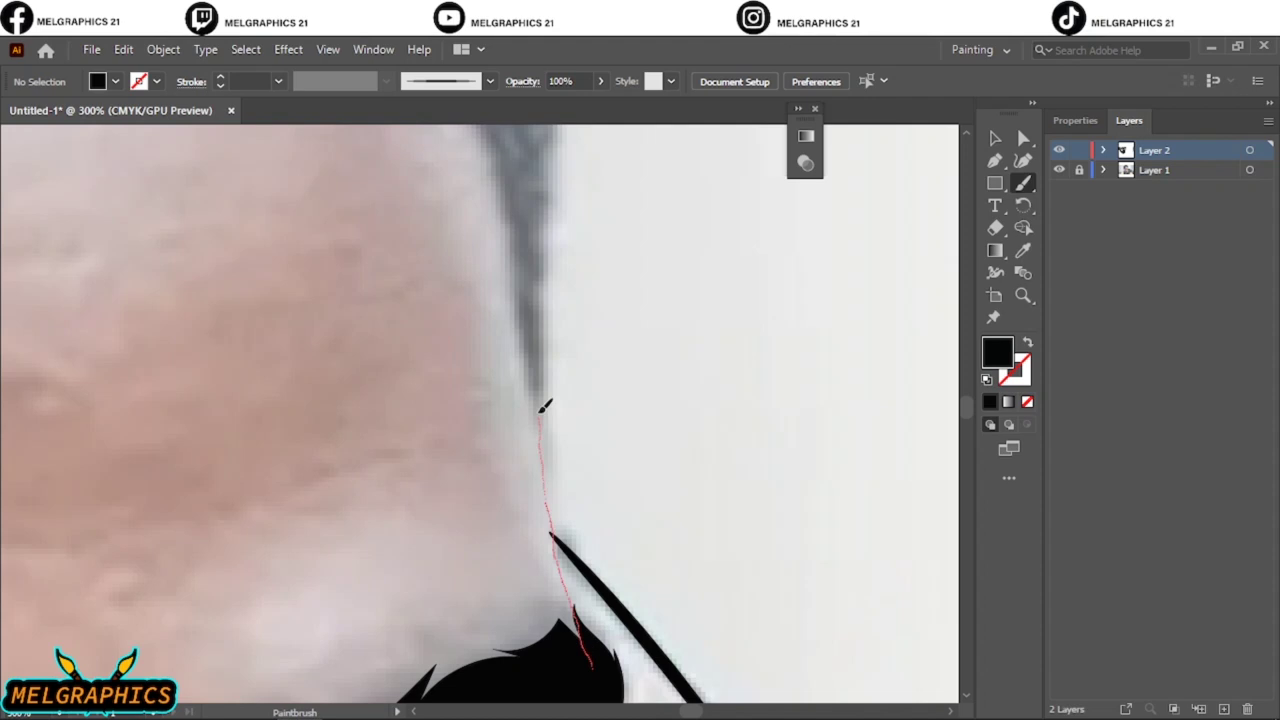
drag(541, 405, 541, 405)
key(v)
Step: Restore the black-filled Pencil and draw jagged hair strands at the sides of the head
key(ctrl+0)
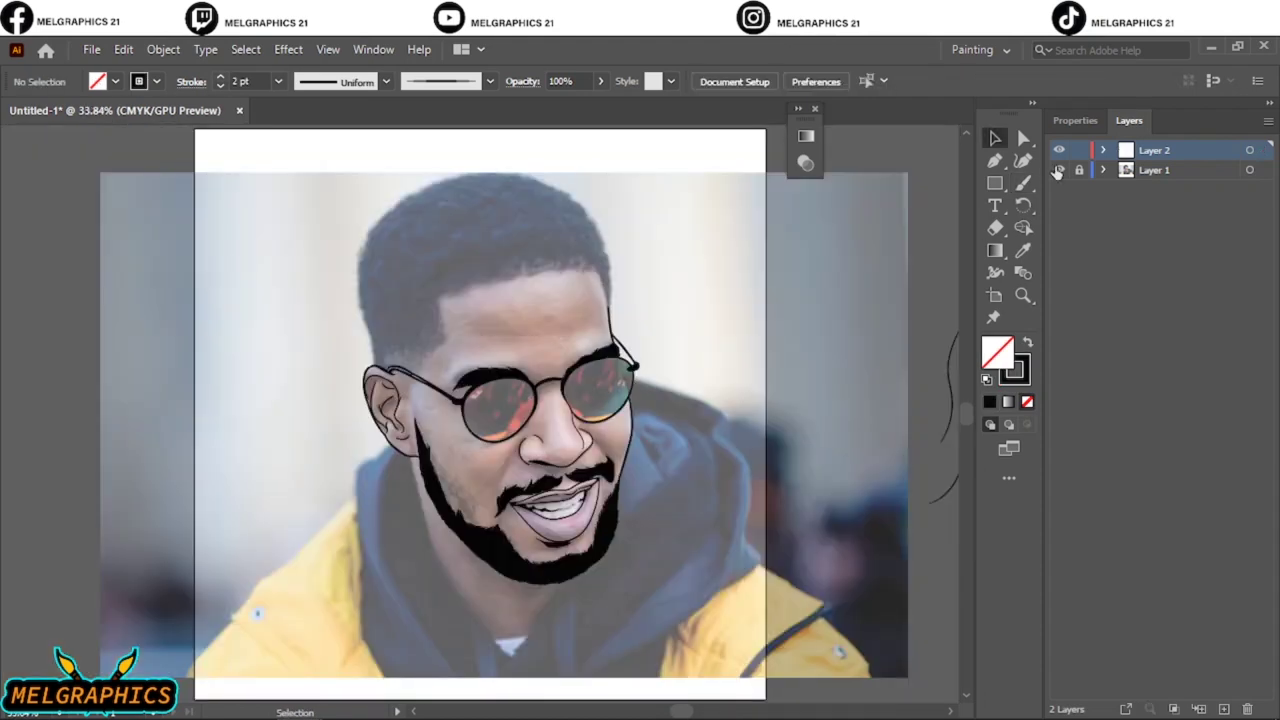
click(1058, 170)
click(1058, 170)
scroll(508, 245, up, 5)
key(n)
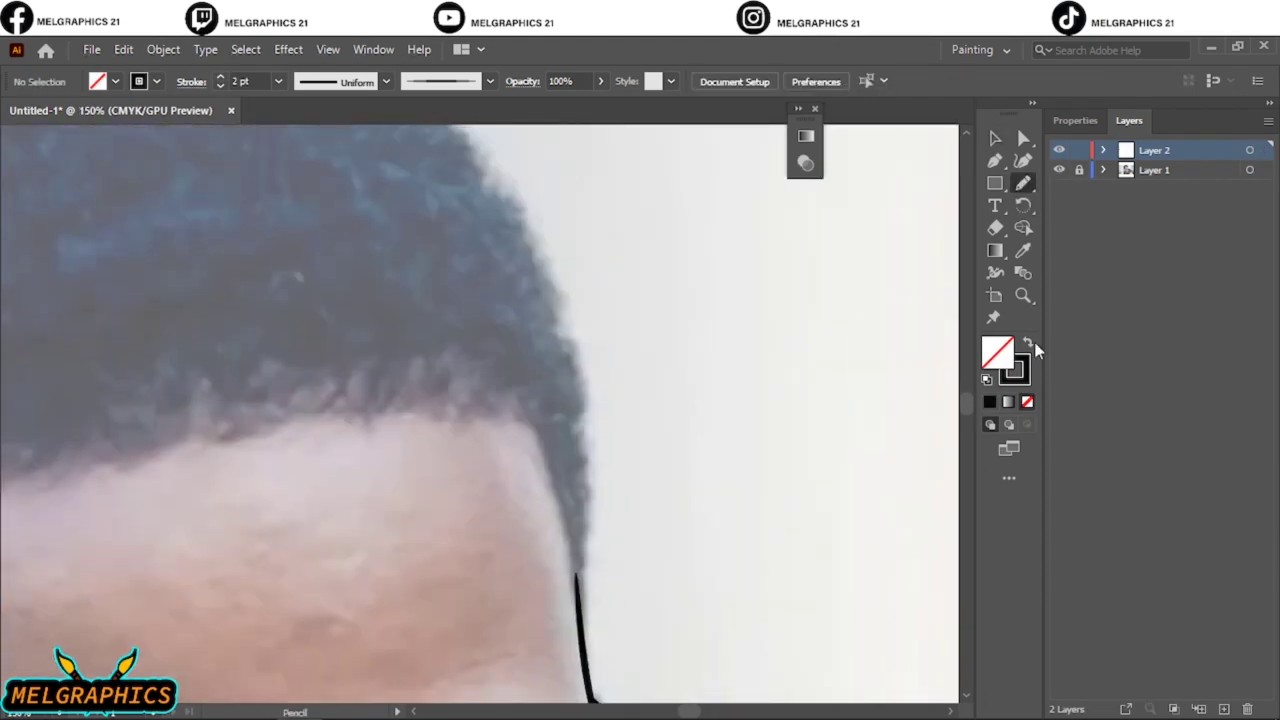
click(1029, 344)
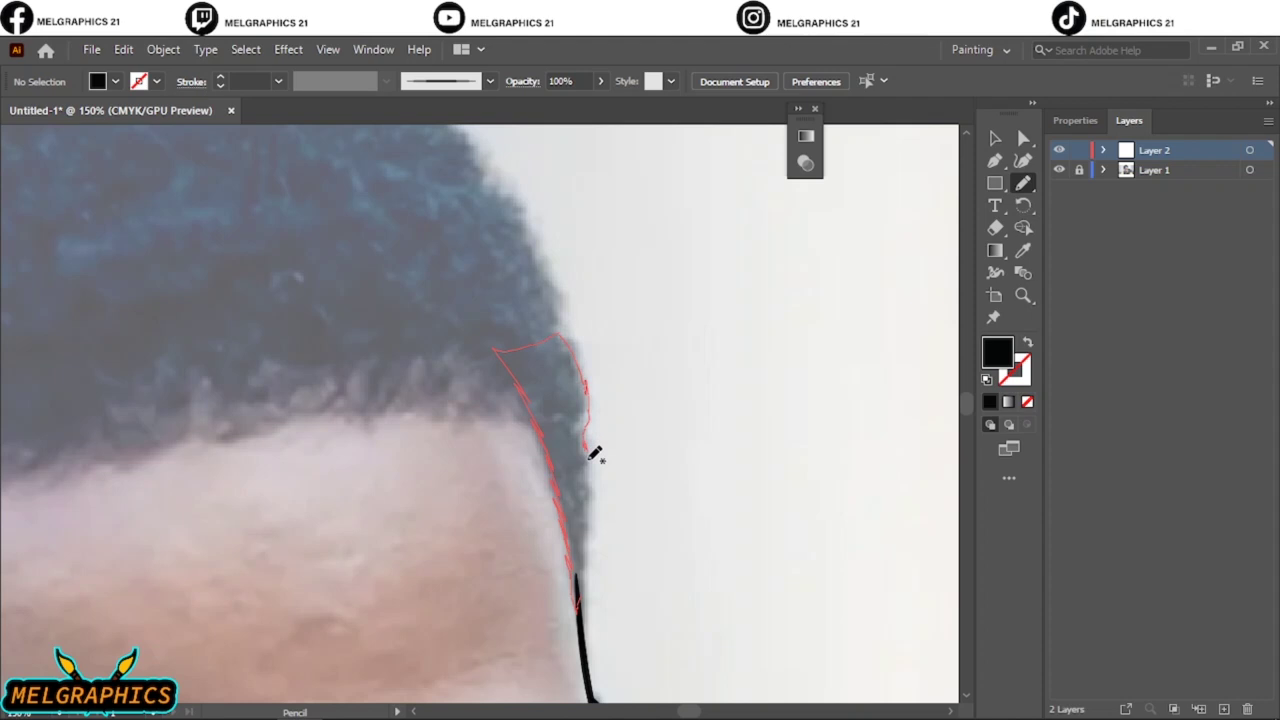
drag(590, 597, 590, 600)
drag(588, 650, 568, 340)
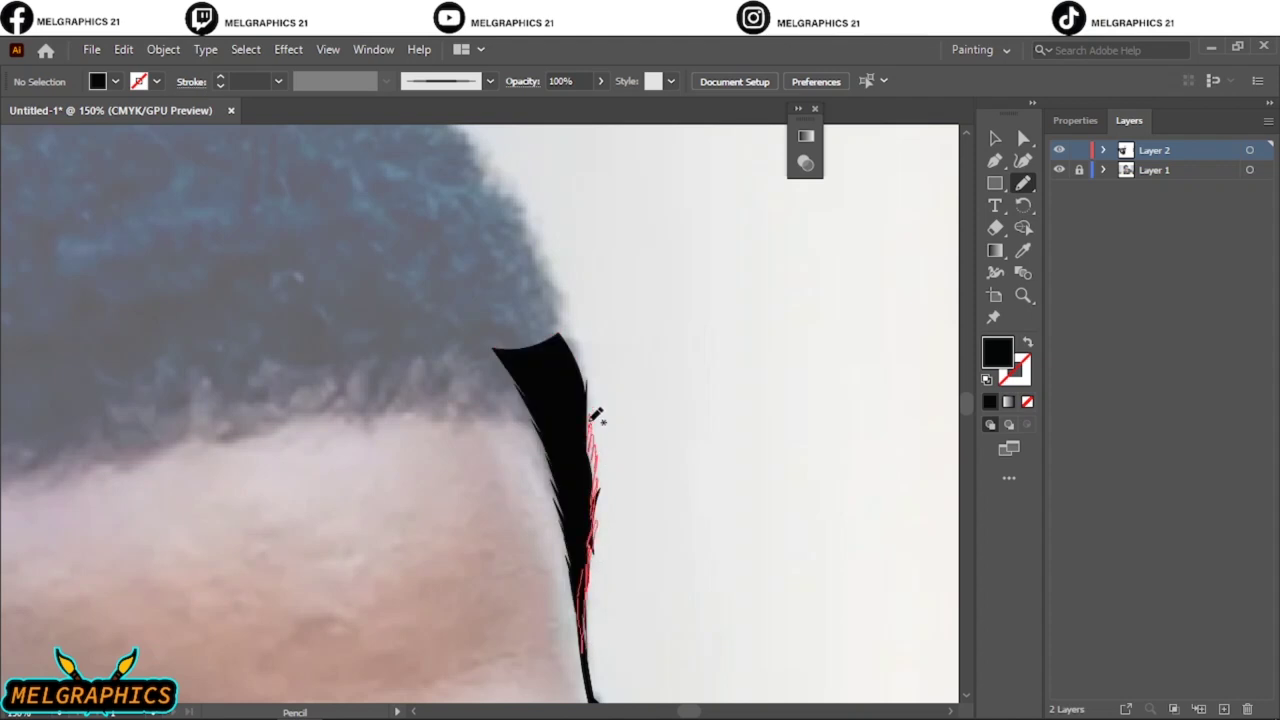
scroll(527, 367, down, 1)
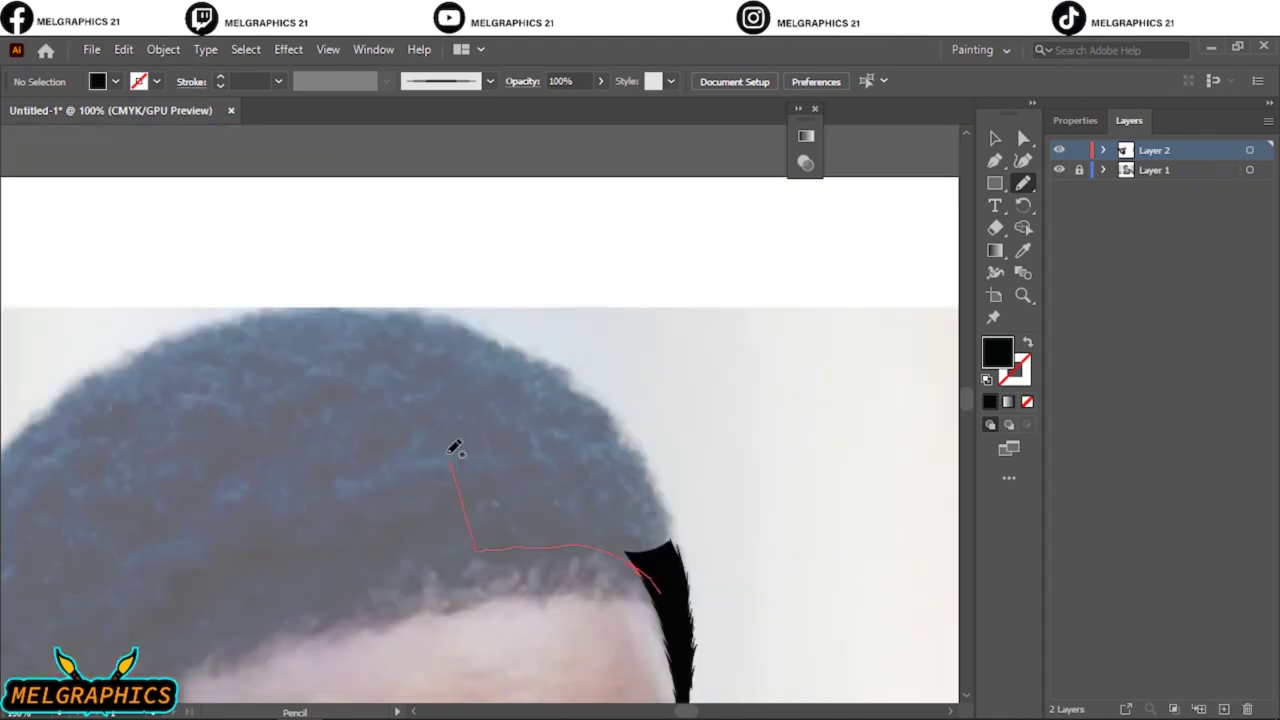
drag(636, 436, 656, 492)
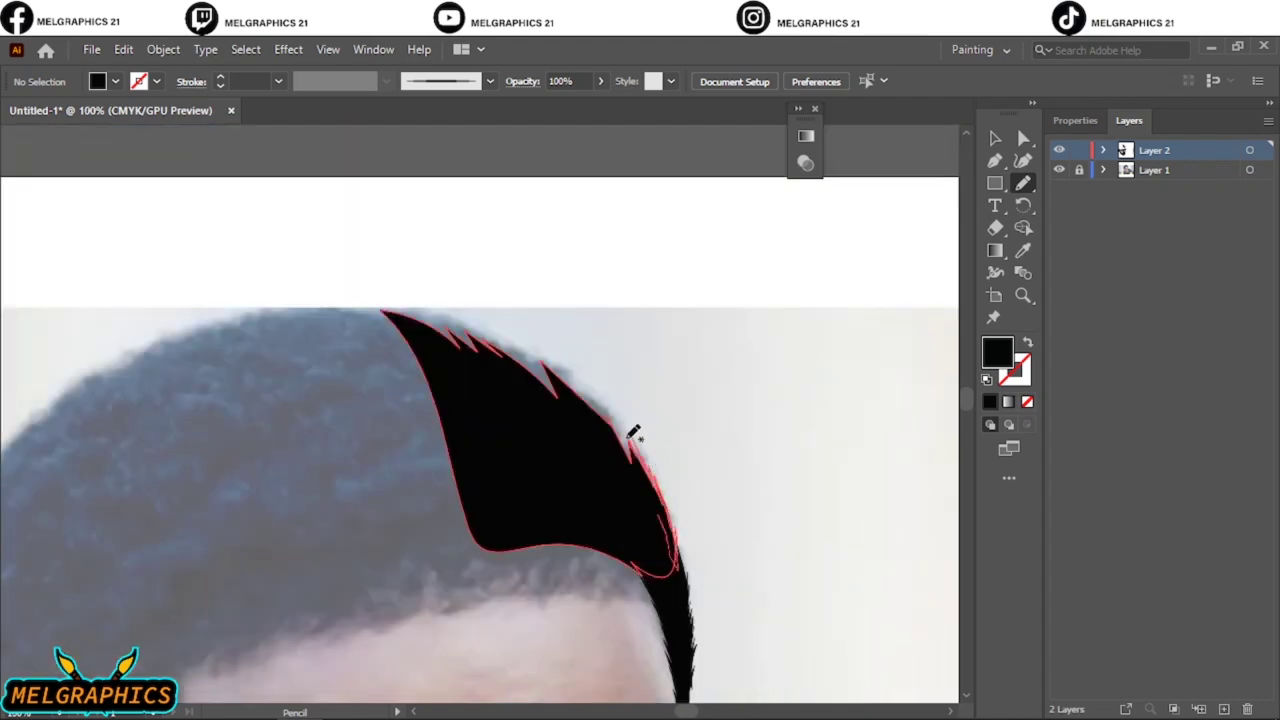
scroll(486, 449, left, 3)
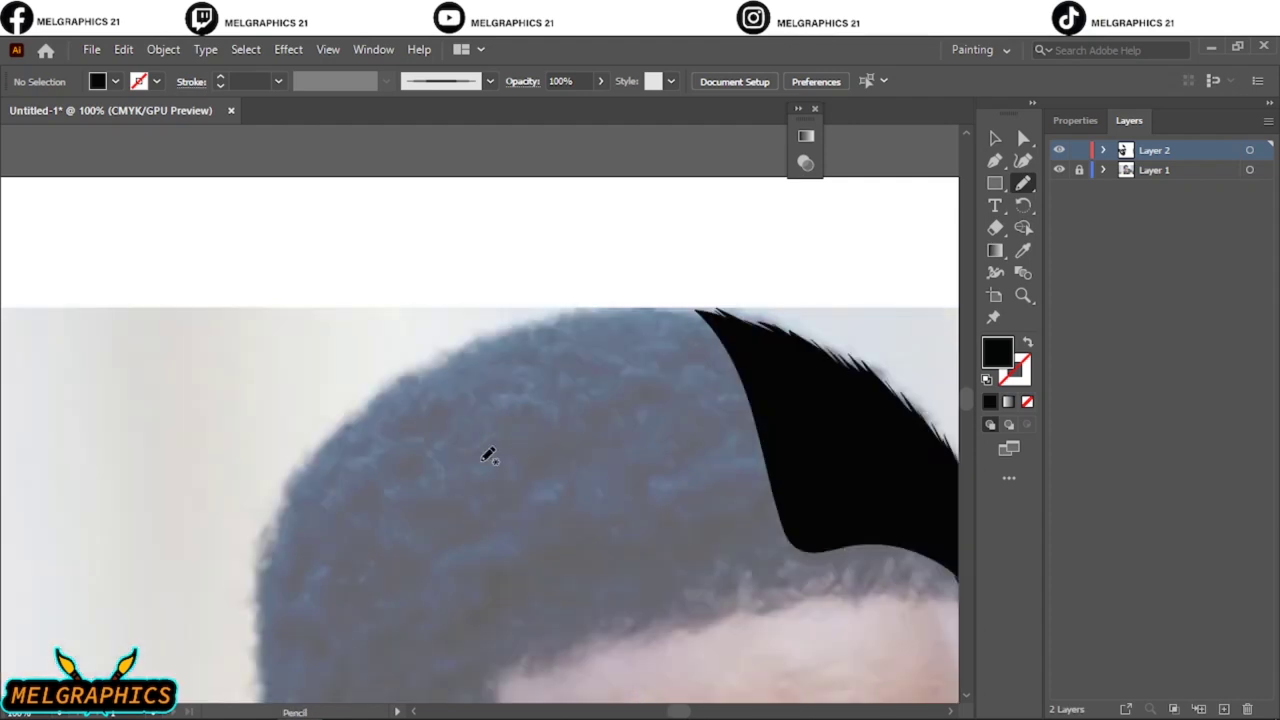
Step: Trace and close a black hair shape along the top of the crown
drag(862, 533, 656, 562)
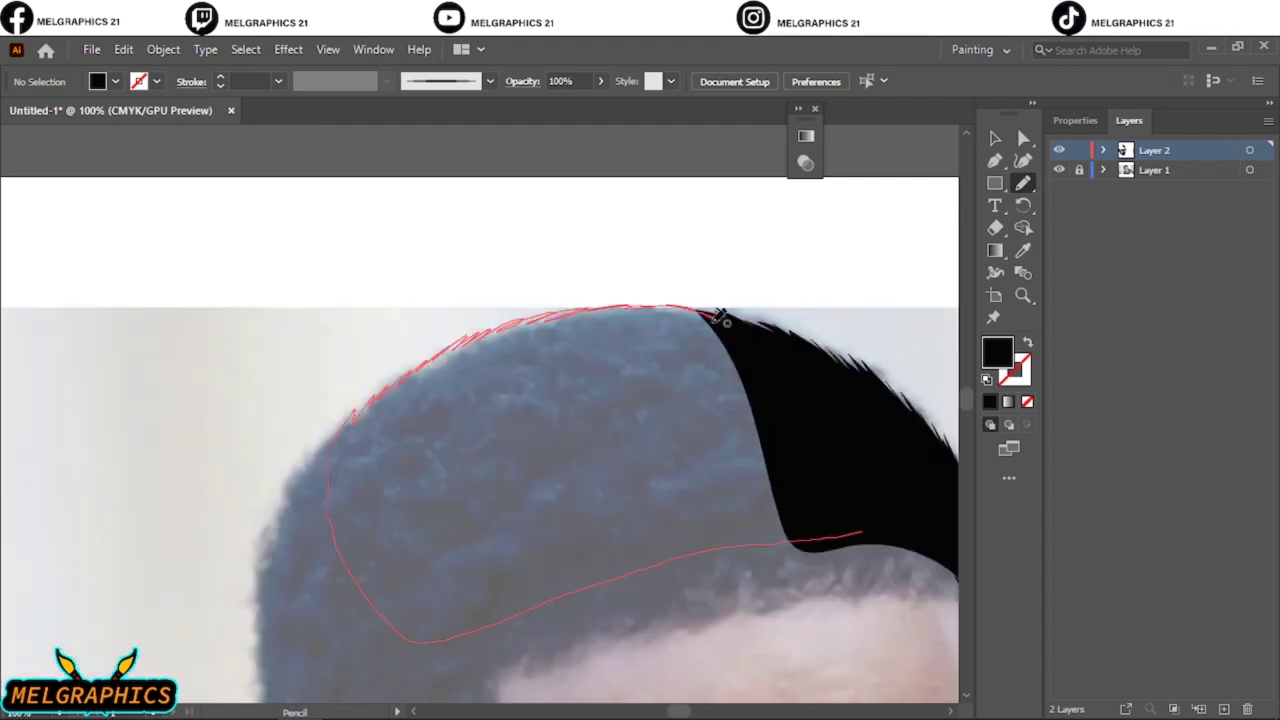
drag(336, 440, 720, 310)
mouse_move(357, 400)
mouse_down()
mouse_move(580, 292)
mouse_move(690, 298)
mouse_up()
key(ctrl+0)
key(ctrl+1)
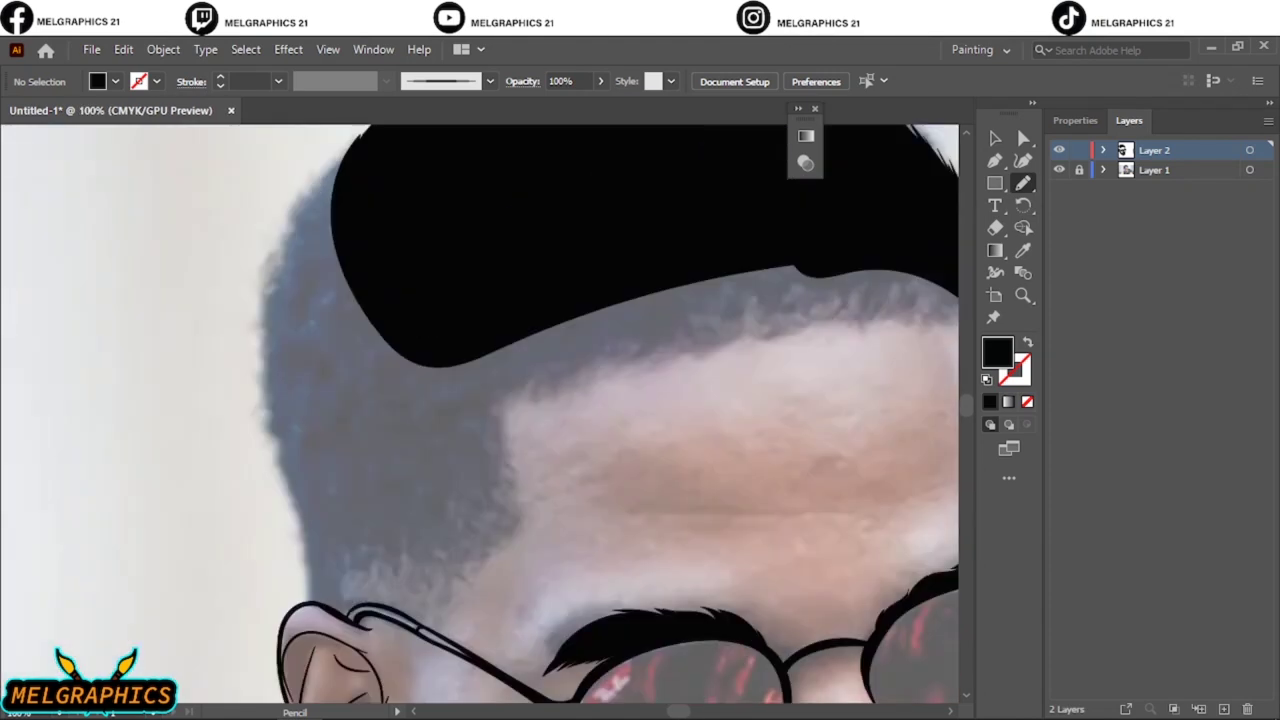
scroll(304, 251, up, 2)
Step: Fill the left sideburn and forehead hairline with closed black shapes
drag(366, 178, 304, 251)
drag(263, 407, 293, 547)
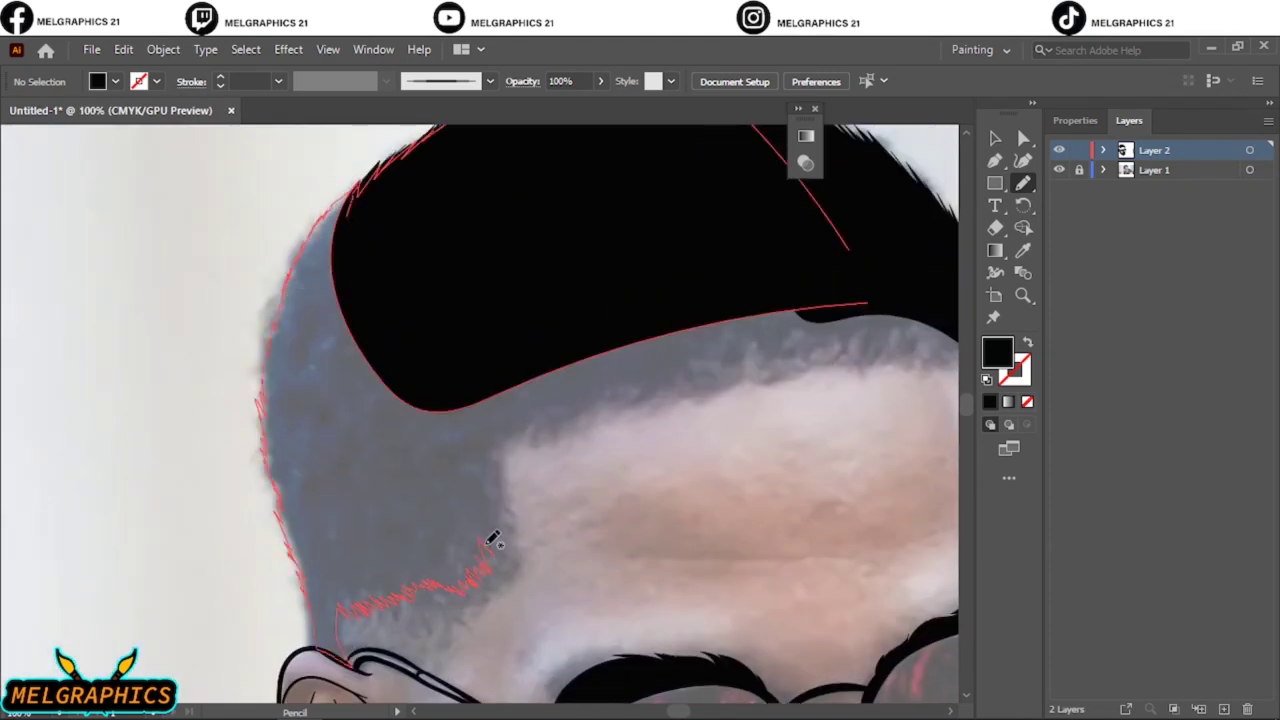
drag(492, 538, 426, 294)
scroll(266, 448, right, 5)
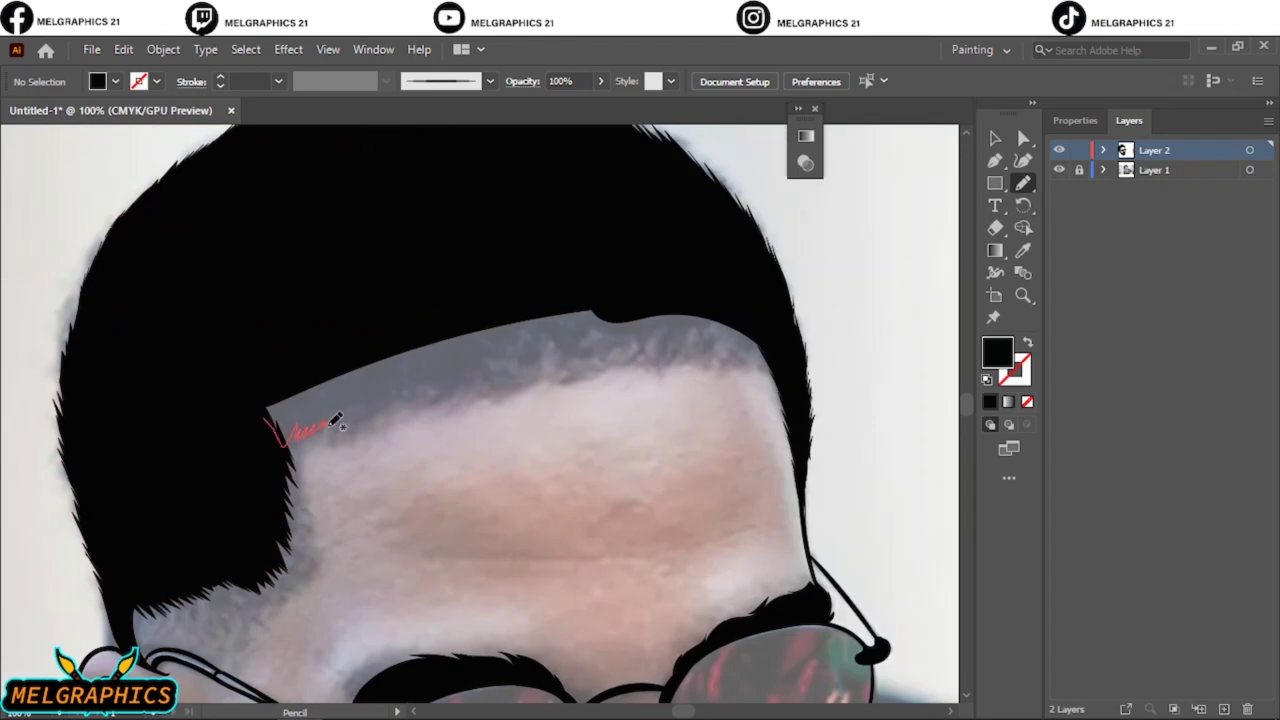
drag(540, 366, 537, 366)
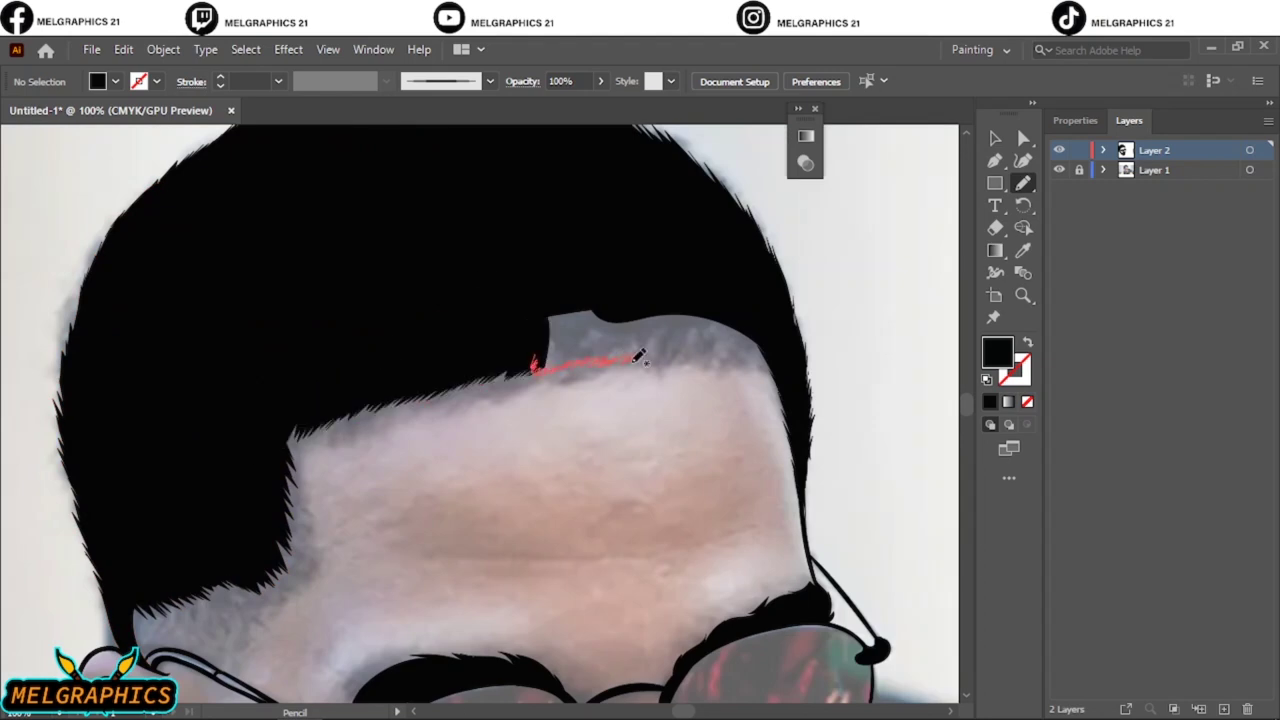
drag(760, 352, 772, 342)
key(ctrl+0)
Step: Switch to a thin black Paintbrush stroke with no fill and paint strands along the hairline edge
click(1059, 170)
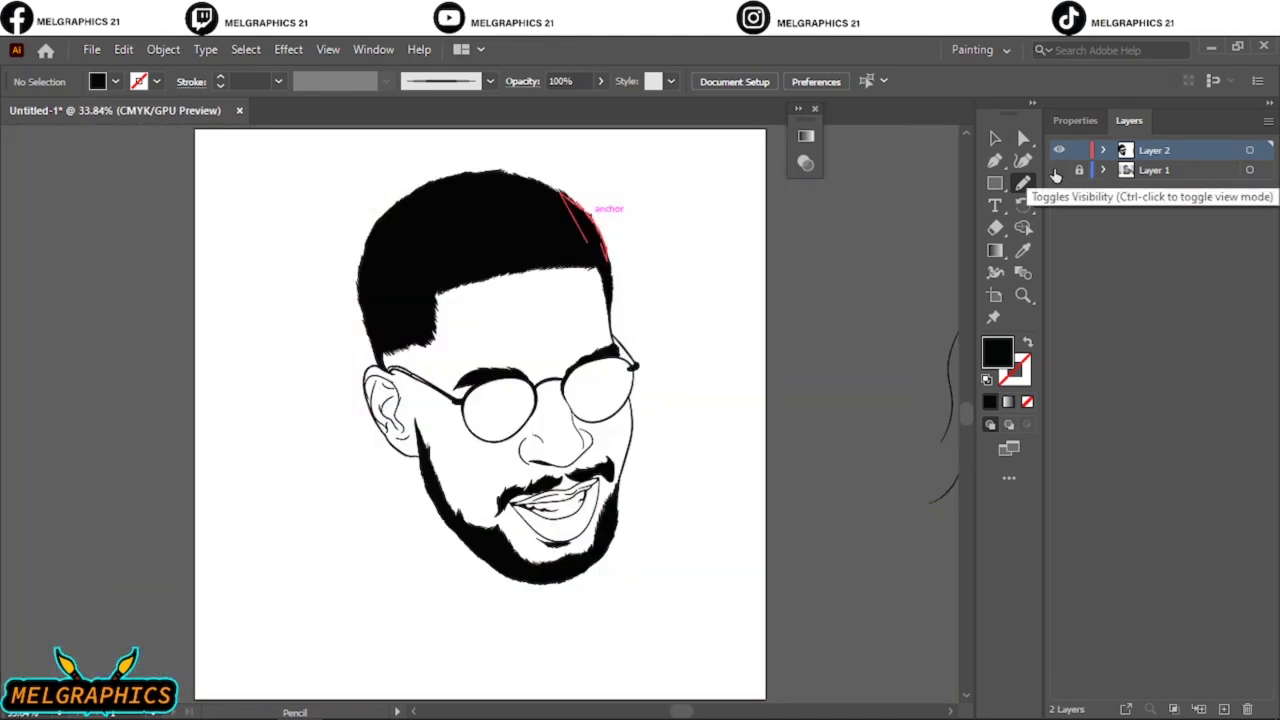
click(1059, 170)
key(b)
key(shift+x)
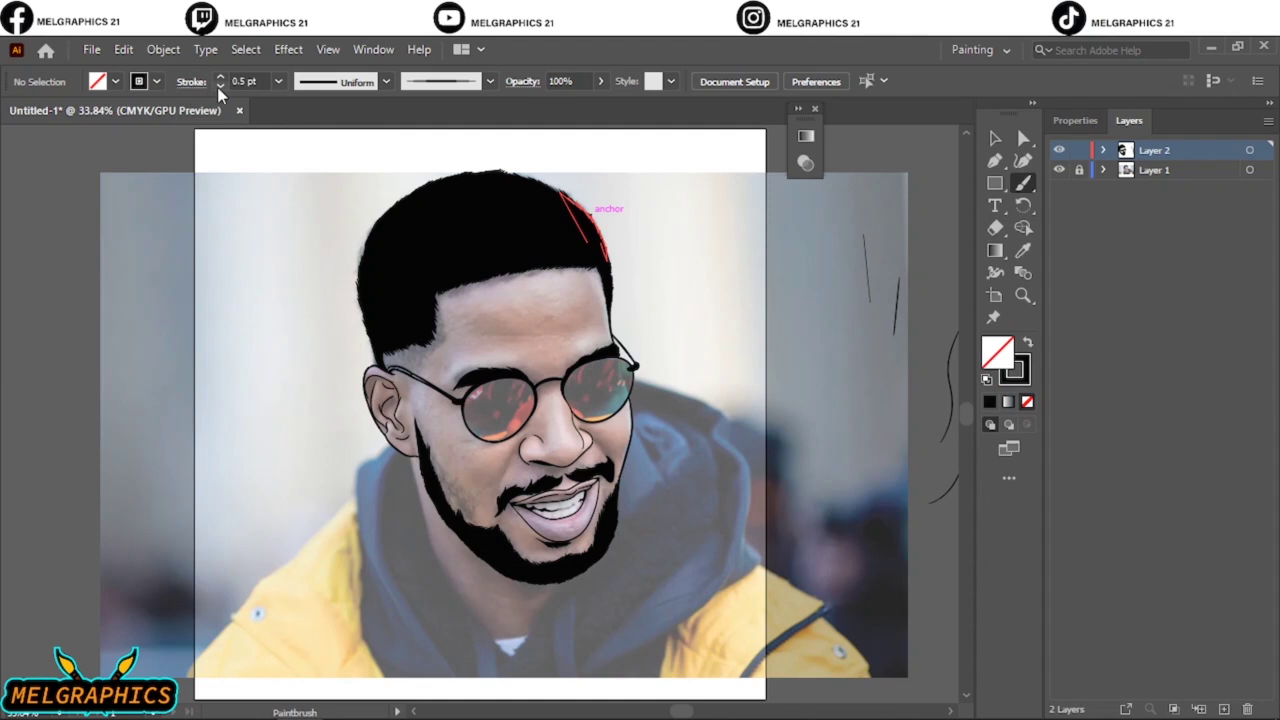
scroll(414, 333, up, 4)
drag(505, 190, 530, 268)
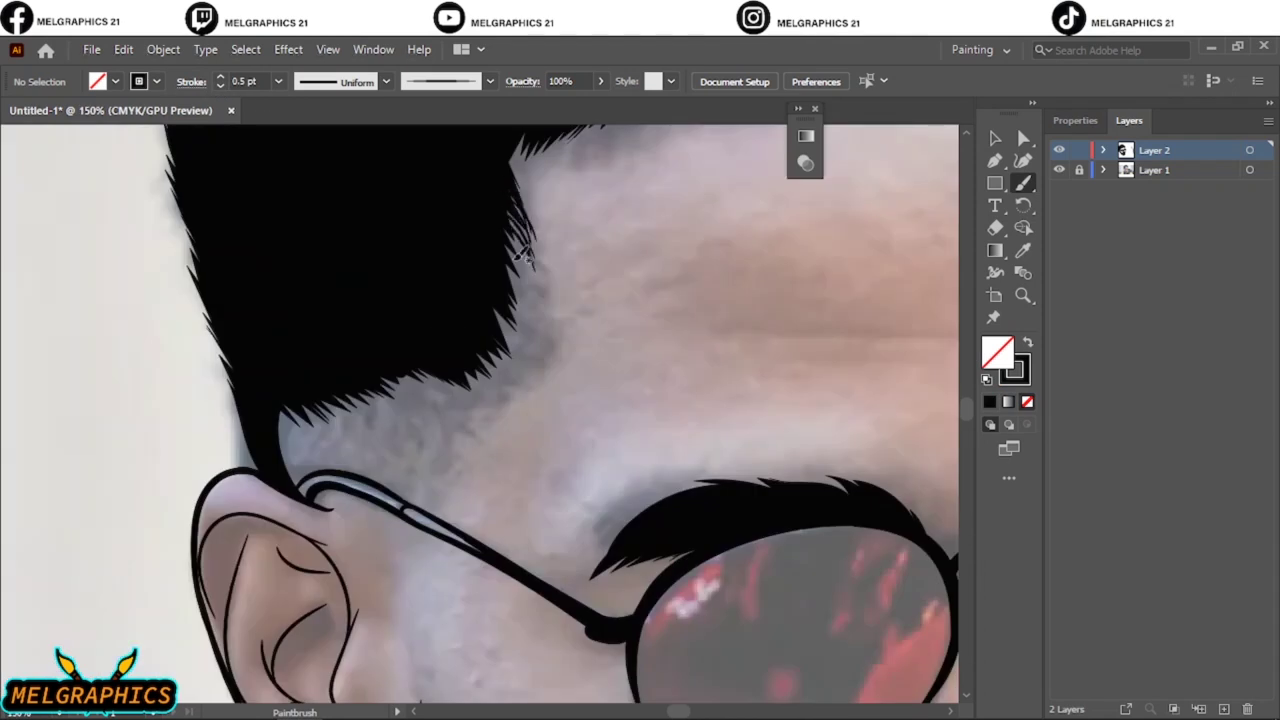
mouse_move(495, 220)
mouse_down()
mouse_move(544, 322)
mouse_move(538, 345)
mouse_up()
mouse_move(522, 300)
mouse_down()
mouse_move(548, 354)
mouse_move(518, 392)
mouse_up()
mouse_move(482, 340)
mouse_down()
mouse_move(496, 396)
mouse_move(478, 404)
mouse_move(500, 396)
mouse_up()
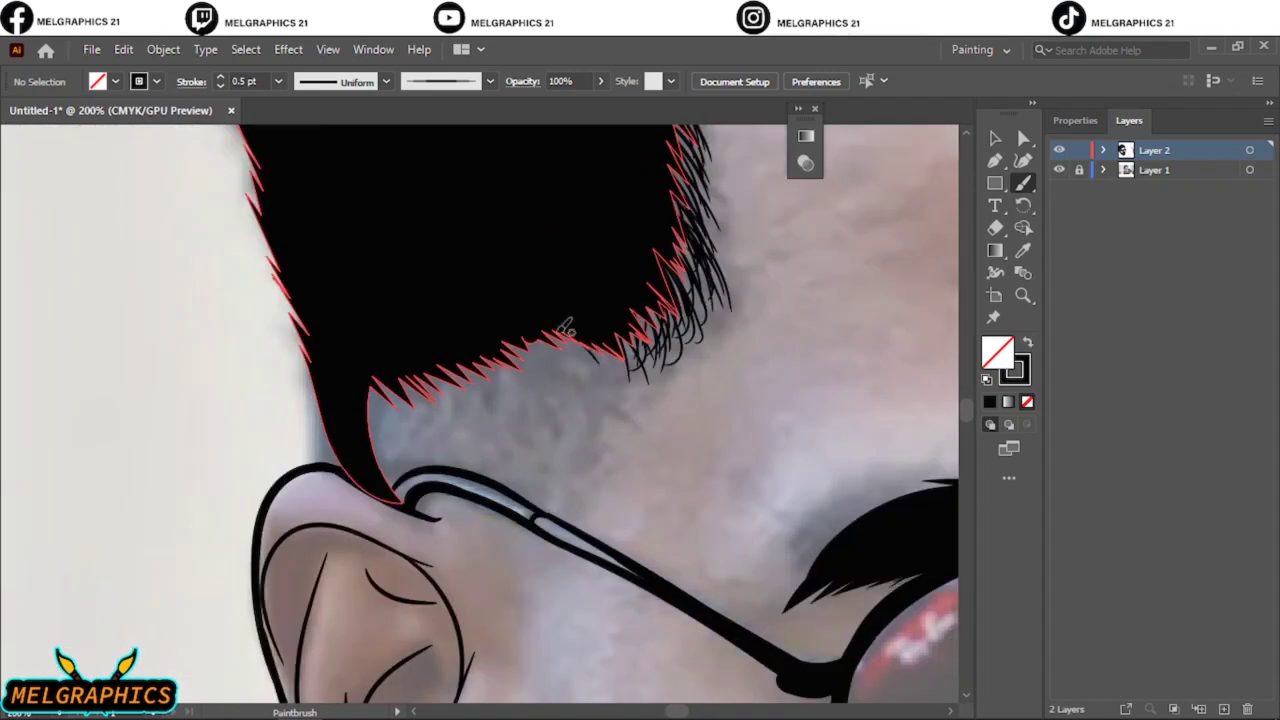
Step: Paint more fine strands across the temple hairline, some hanging below it
drag(572, 332, 582, 386)
ctrl+click(550, 310)
drag(548, 315, 574, 378)
drag(530, 338, 520, 385)
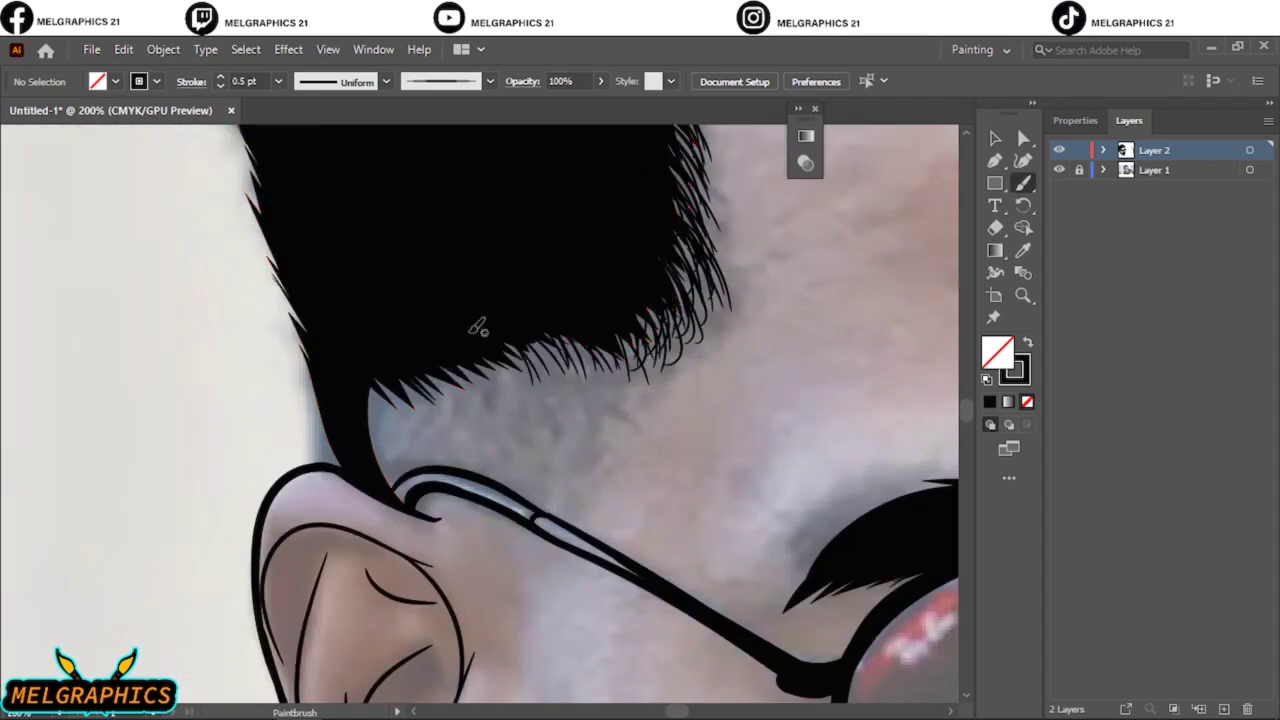
drag(378, 352, 378, 446)
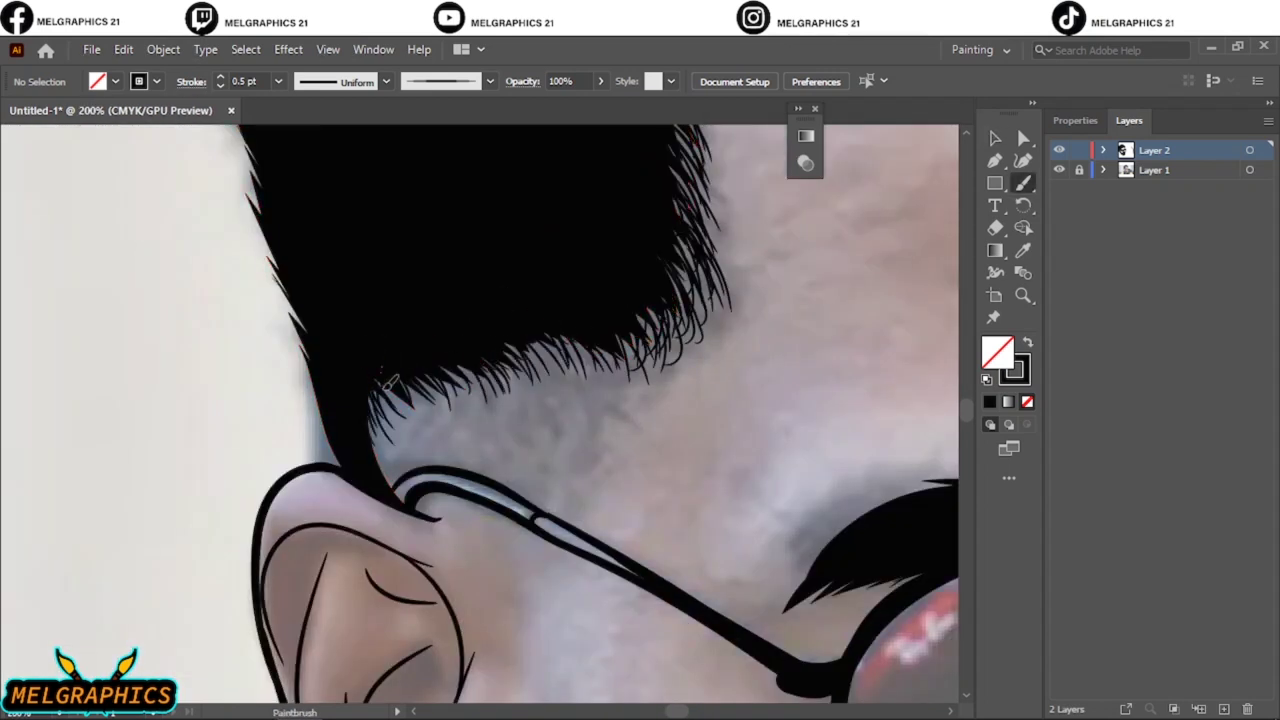
drag(425, 372, 415, 428)
drag(560, 342, 545, 386)
drag(635, 350, 632, 408)
drag(585, 345, 575, 398)
drag(545, 352, 535, 402)
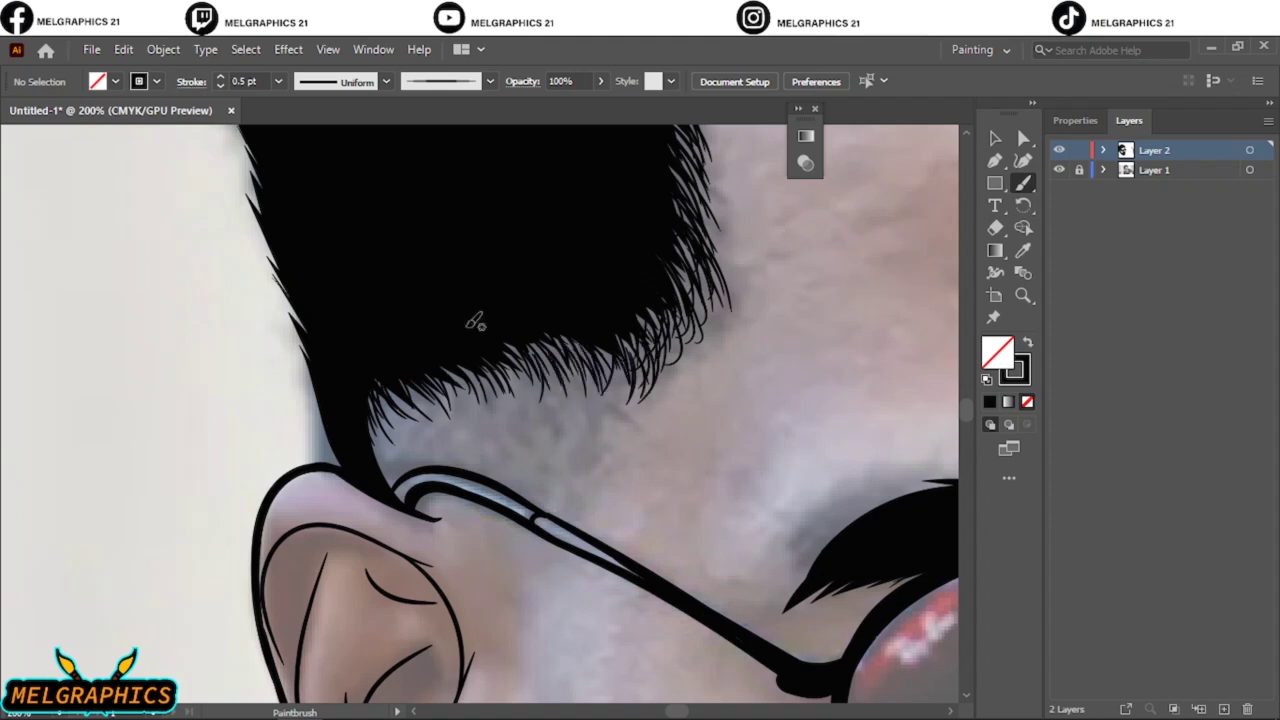
drag(628, 372, 614, 436)
mouse_move(586, 350)
mouse_down()
mouse_move(562, 432)
mouse_move(540, 422)
mouse_up()
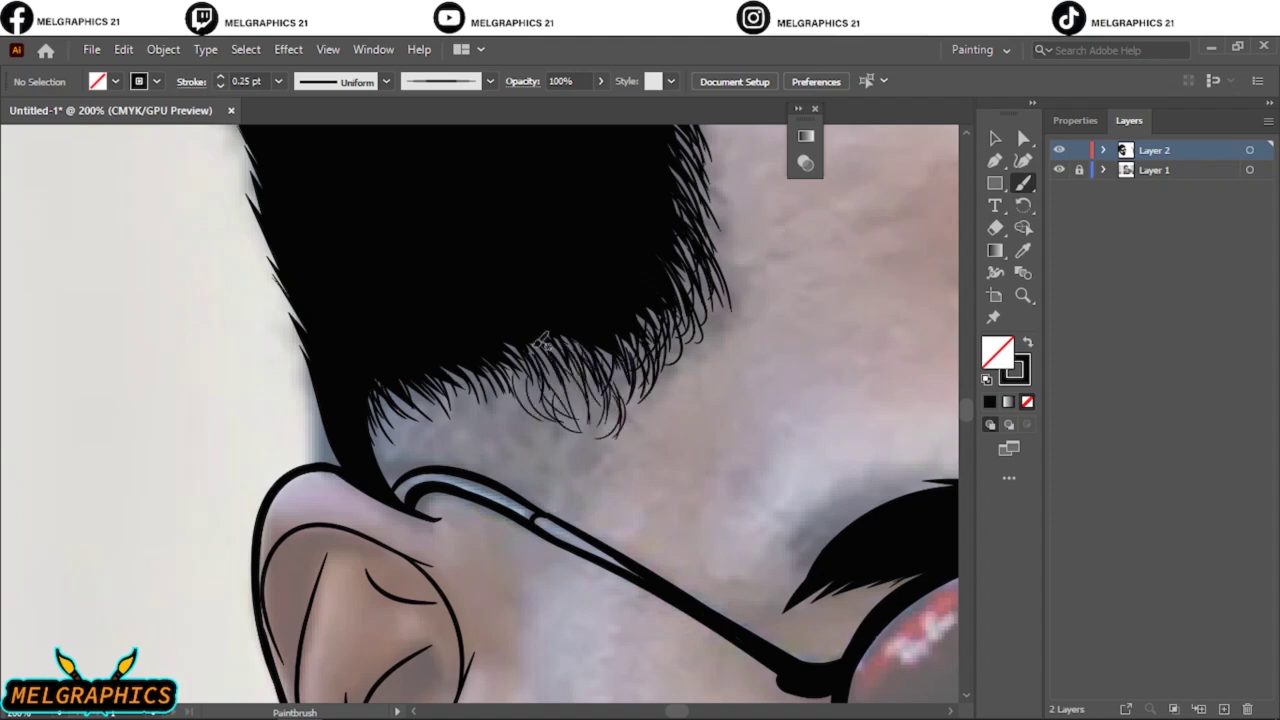
drag(545, 372, 515, 442)
Step: Thicken the lower hairline strands and fill in wisps above the ear, then review without the photo
drag(498, 380, 480, 432)
drag(452, 388, 420, 430)
drag(406, 430, 385, 470)
drag(440, 400, 405, 458)
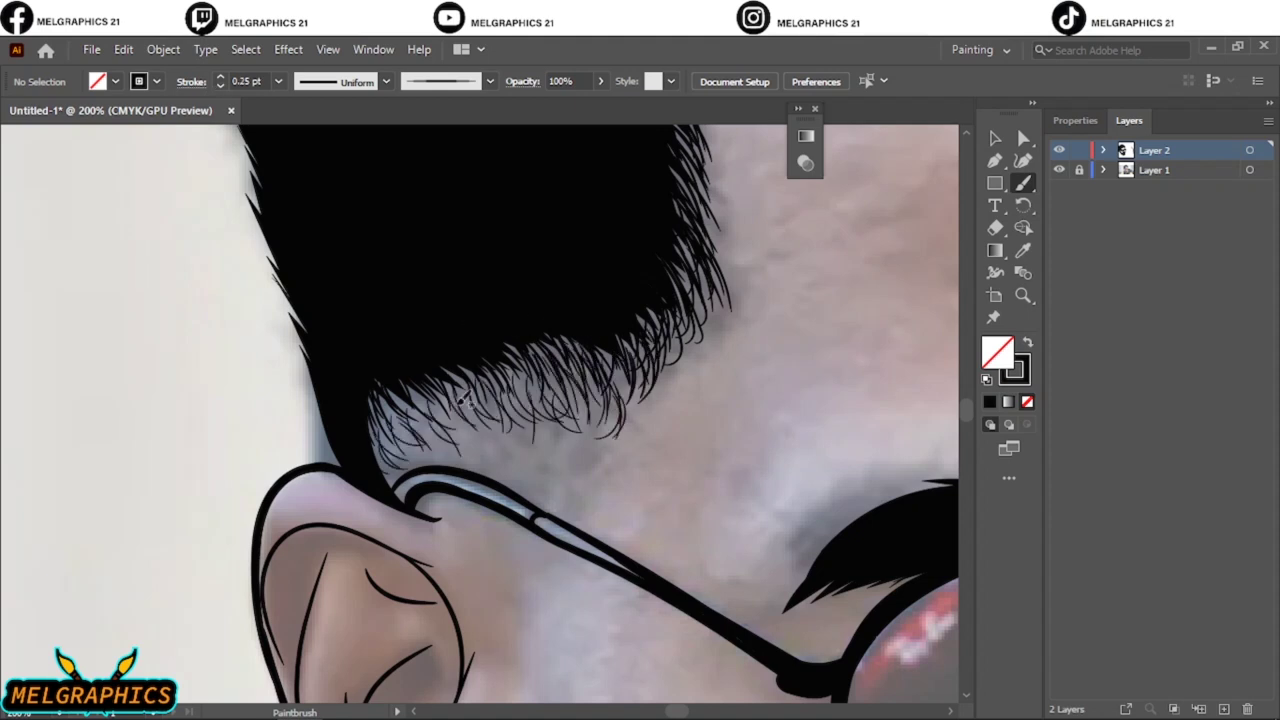
drag(498, 424, 478, 456)
drag(550, 416, 530, 456)
drag(596, 424, 582, 468)
drag(622, 426, 604, 466)
drag(580, 424, 564, 466)
mouse_move(535, 418)
mouse_down()
mouse_move(505, 466)
mouse_move(554, 490)
mouse_move(540, 494)
mouse_up()
drag(474, 402, 440, 432)
mouse_move(566, 394)
mouse_down()
mouse_move(578, 454)
mouse_move(566, 510)
mouse_up()
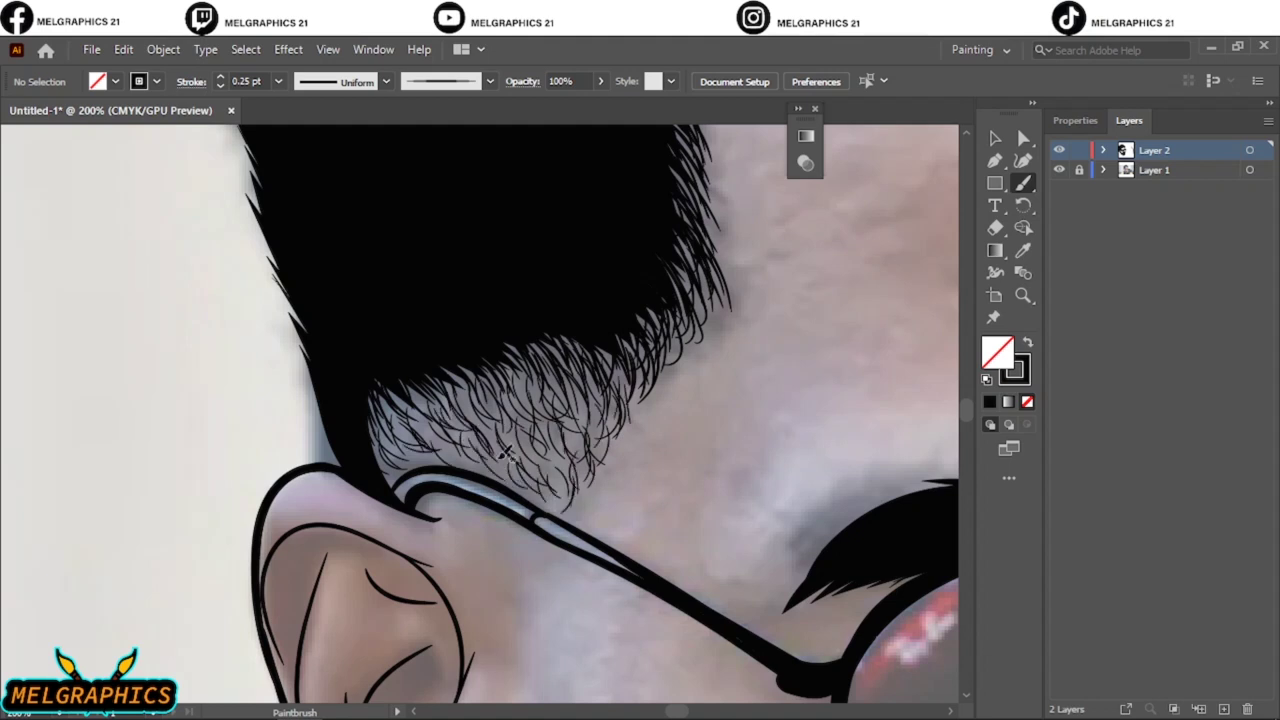
key(ctrl+0)
click(1059, 170)
Step: Paint thin black strands along the forehead hairline, from the right side to the left corner
click(1059, 170)
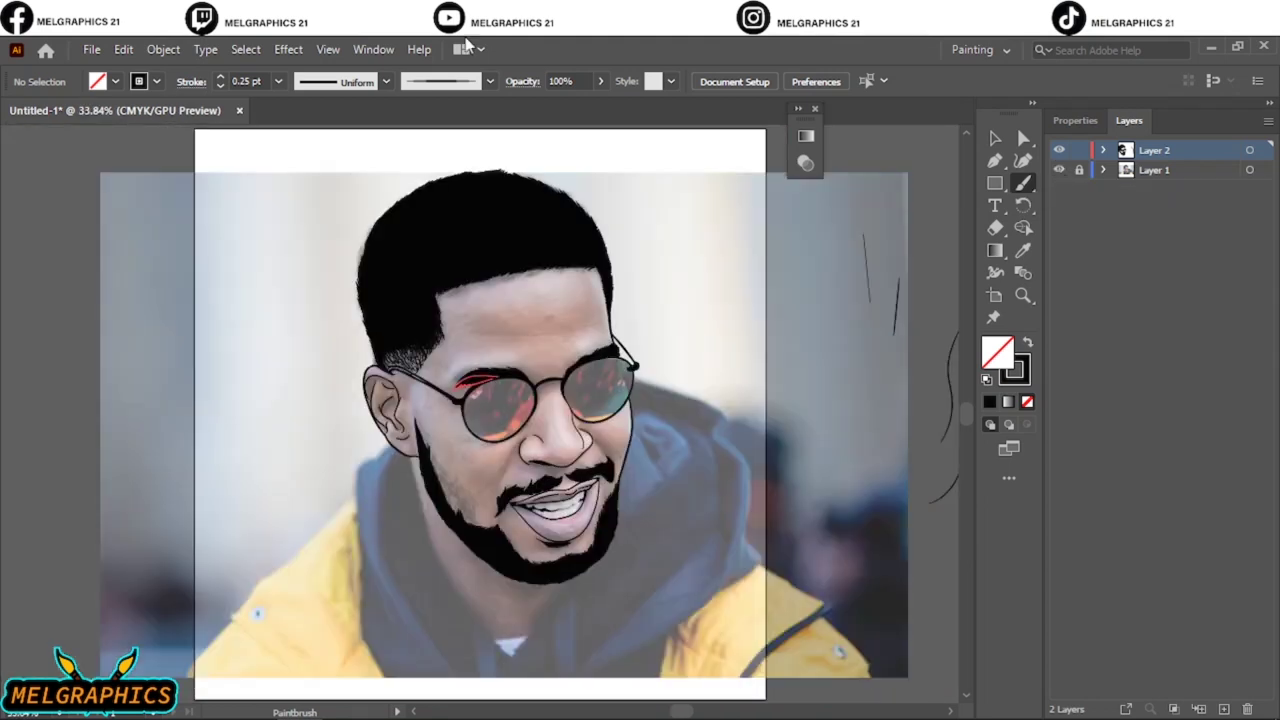
key(ctrl+plus)
key(ctrl+plus)
key(ctrl+plus)
mouse_move(892, 292)
mouse_down()
mouse_move(848, 328)
mouse_move(828, 324)
mouse_up()
mouse_move(834, 282)
mouse_down()
mouse_move(804, 326)
mouse_move(794, 320)
mouse_up()
mouse_move(804, 300)
mouse_down()
mouse_move(770, 326)
mouse_move(726, 326)
mouse_up()
drag(744, 296, 680, 330)
mouse_move(708, 302)
mouse_down()
mouse_move(666, 330)
mouse_move(440, 362)
mouse_up()
mouse_move(478, 322)
mouse_down()
mouse_move(412, 370)
mouse_move(330, 394)
mouse_up()
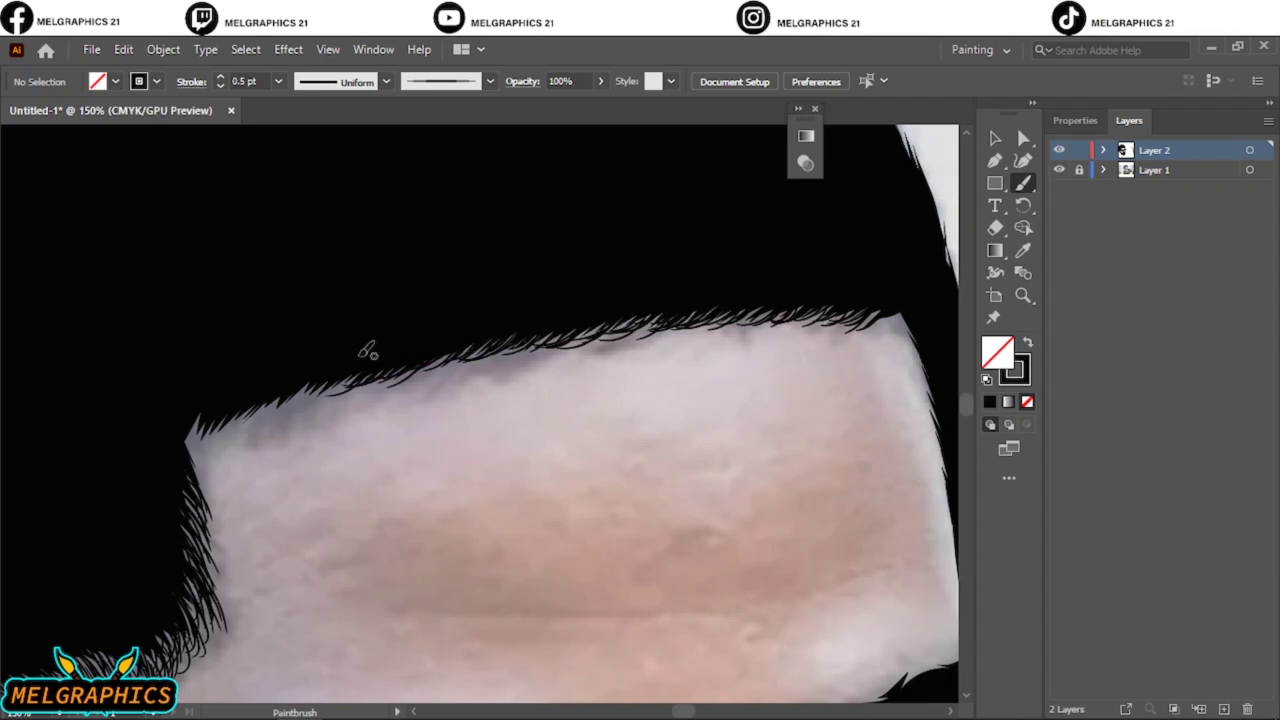
drag(370, 344, 212, 430)
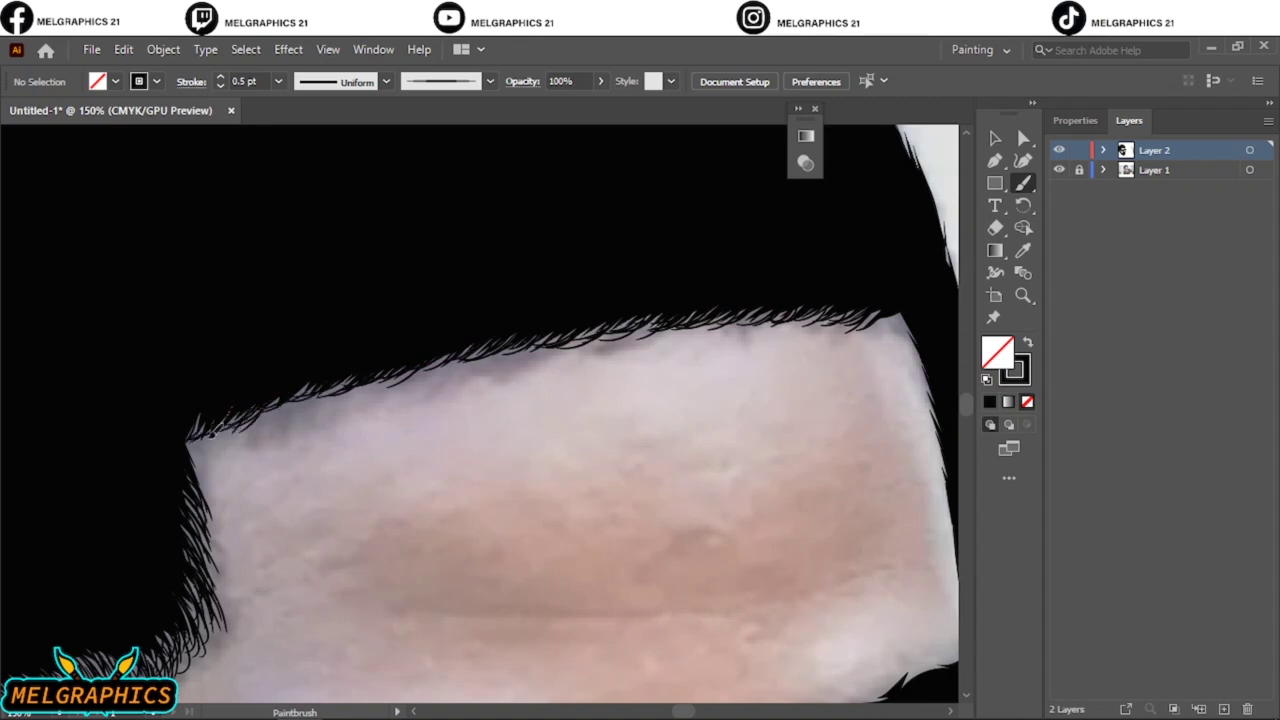
drag(295, 405, 276, 414)
drag(384, 376, 314, 406)
Step: Paint thin strands along the hair's right edge
key(ctrl+0)
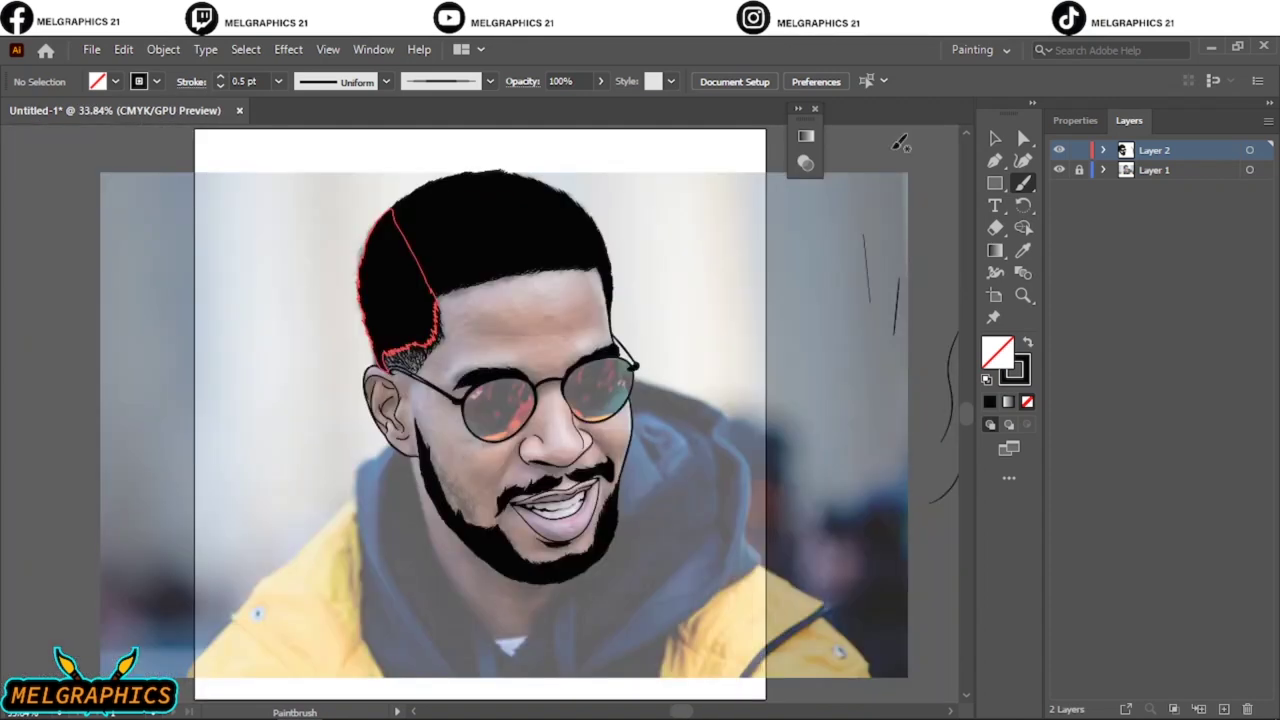
click(995, 138)
click(1059, 170)
click(1059, 170)
scroll(693, 277, up, 5)
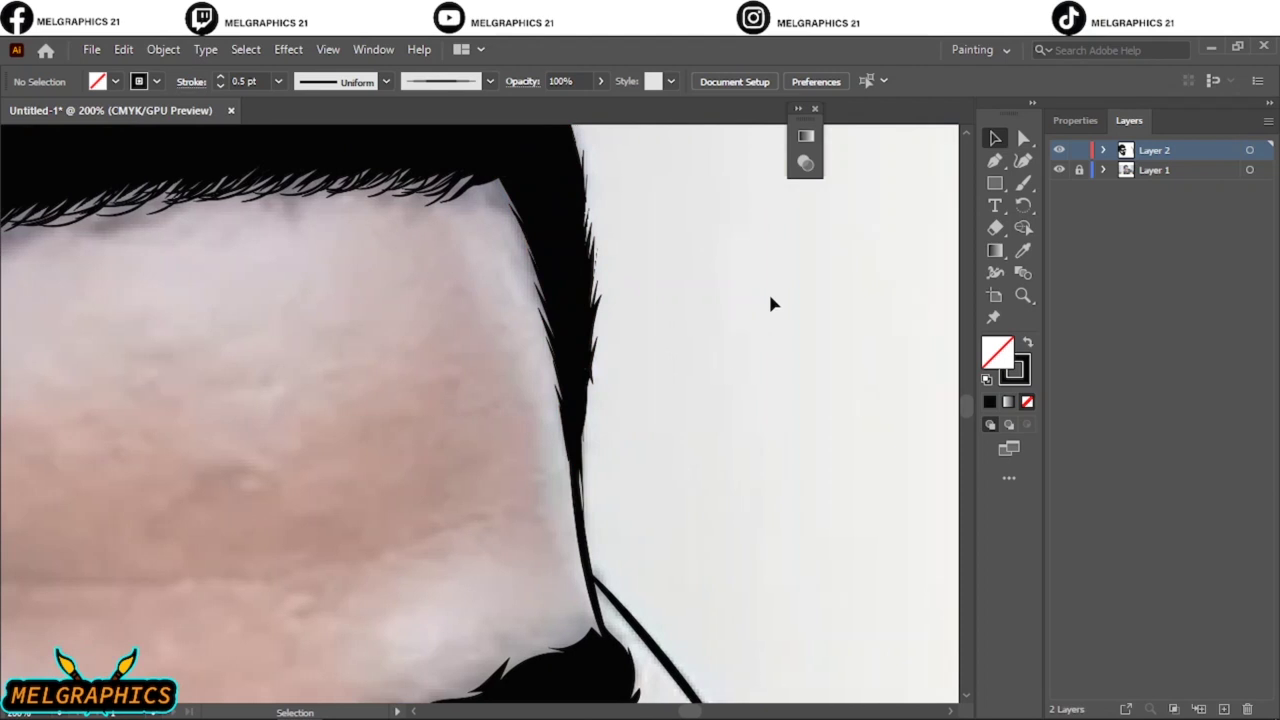
key(b)
mouse_move(492, 170)
mouse_down()
mouse_move(530, 228)
mouse_move(560, 320)
mouse_move(558, 365)
mouse_move(606, 306)
mouse_move(592, 232)
mouse_up()
drag(584, 272, 588, 196)
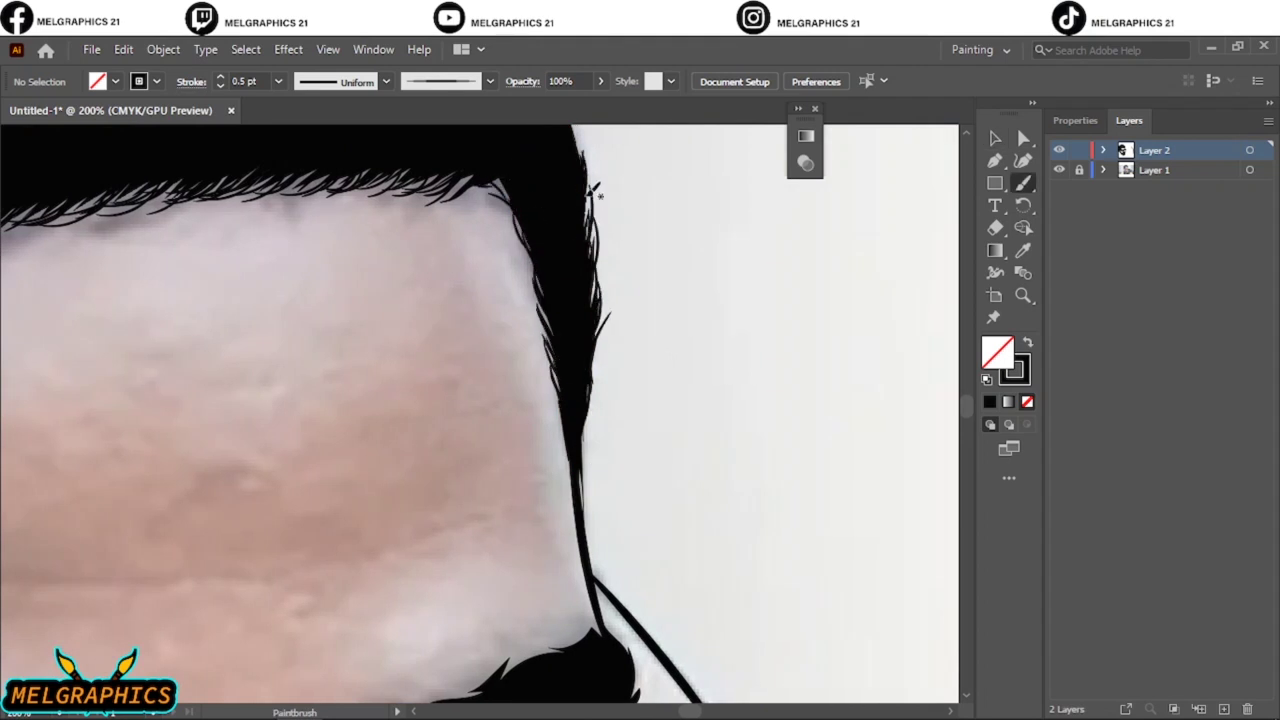
Step: Add long strands along the top of the hair, extending to the top-left
scroll(598, 193, up, 10)
mouse_move(728, 586)
mouse_down()
mouse_move(737, 508)
mouse_move(745, 578)
mouse_move(680, 400)
mouse_move(543, 237)
mouse_move(465, 180)
mouse_up()
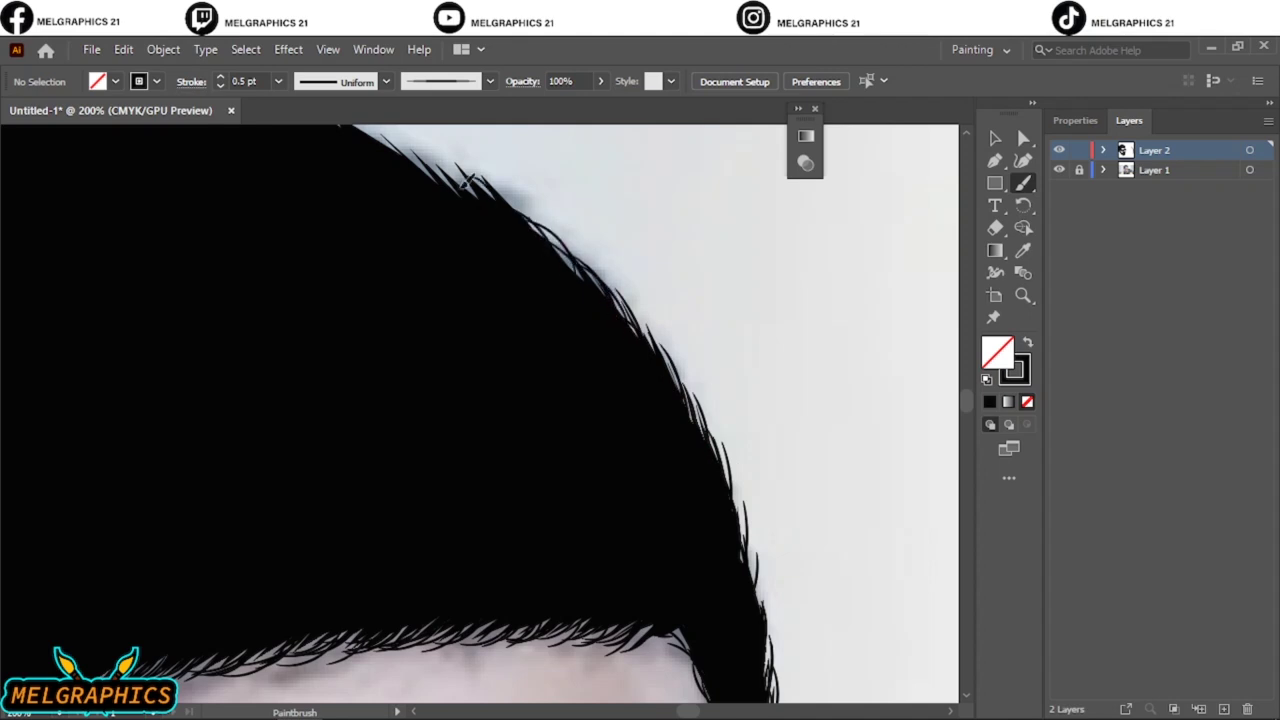
scroll(214, 257, left, 3)
scroll(214, 257, up, 5)
drag(740, 400, 668, 355)
drag(690, 378, 552, 306)
drag(598, 350, 476, 292)
drag(375, 336, 440, 292)
drag(331, 323, 460, 292)
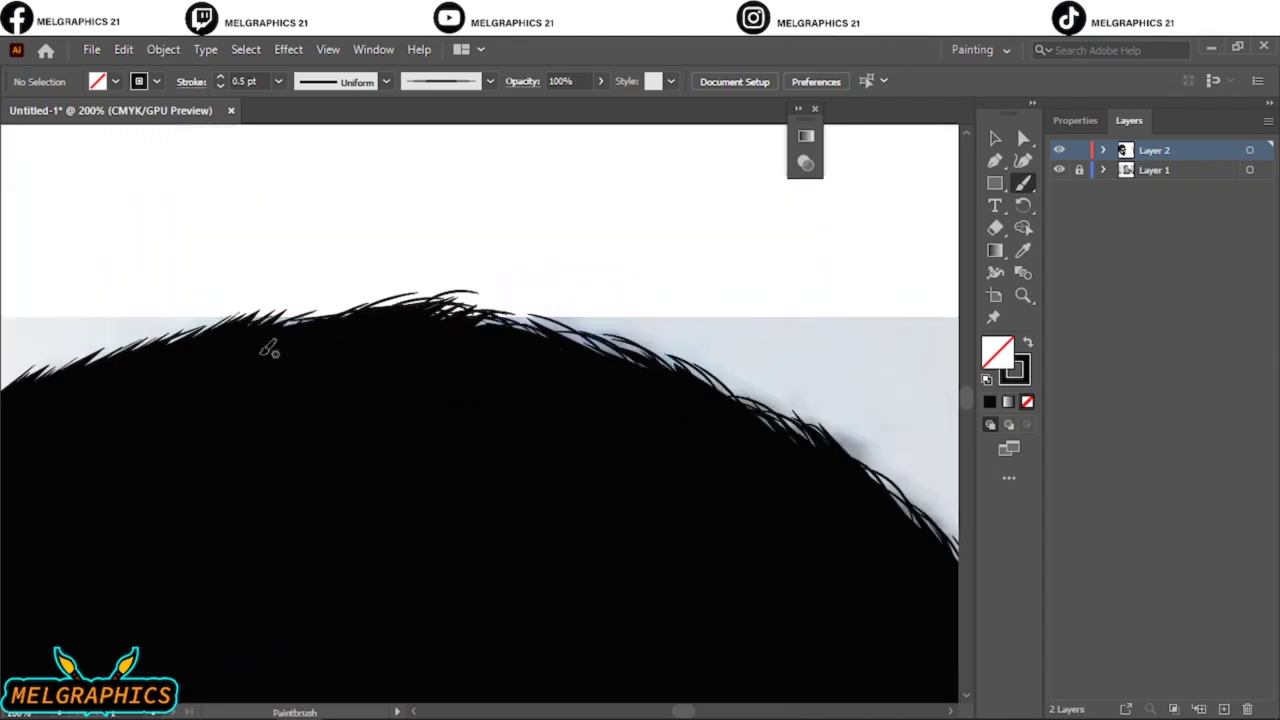
drag(269, 349, 350, 305)
drag(170, 344, 330, 298)
drag(84, 366, 216, 310)
drag(52, 380, 164, 336)
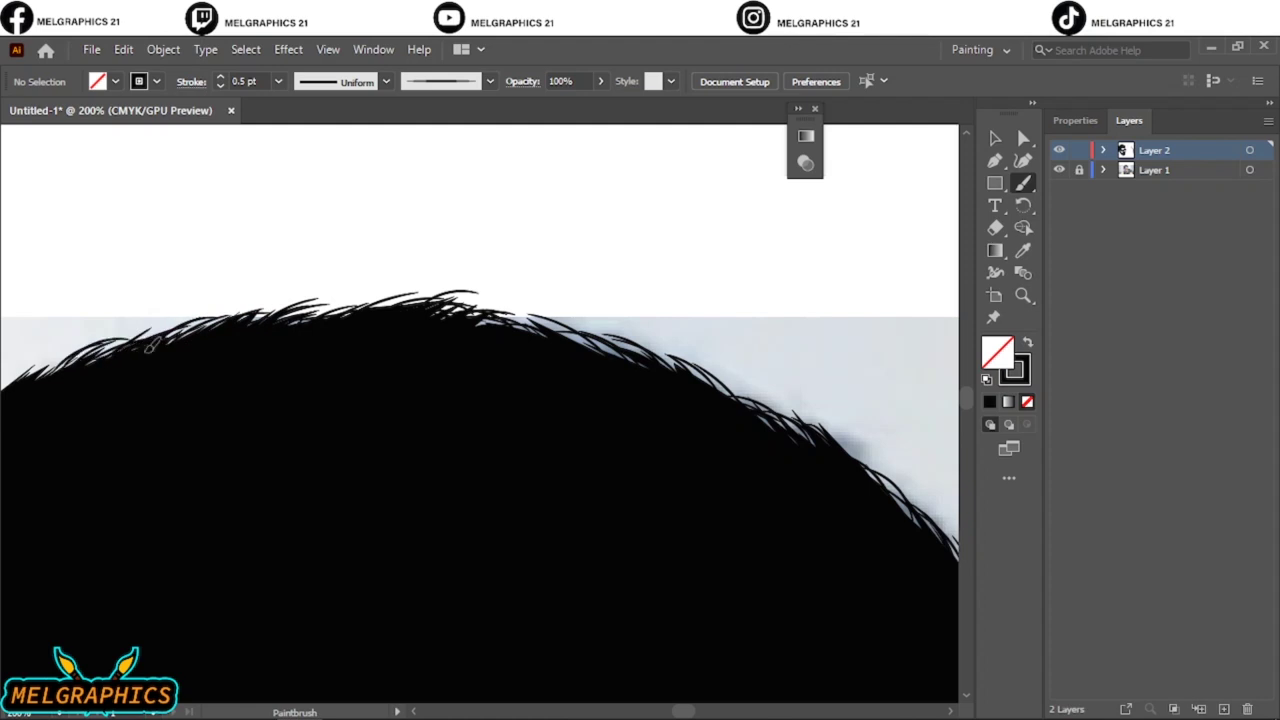
Step: Paint strands along the hair's upper-left edge
scroll(250, 346, left, 5)
scroll(250, 346, down, 2)
drag(375, 412, 556, 270)
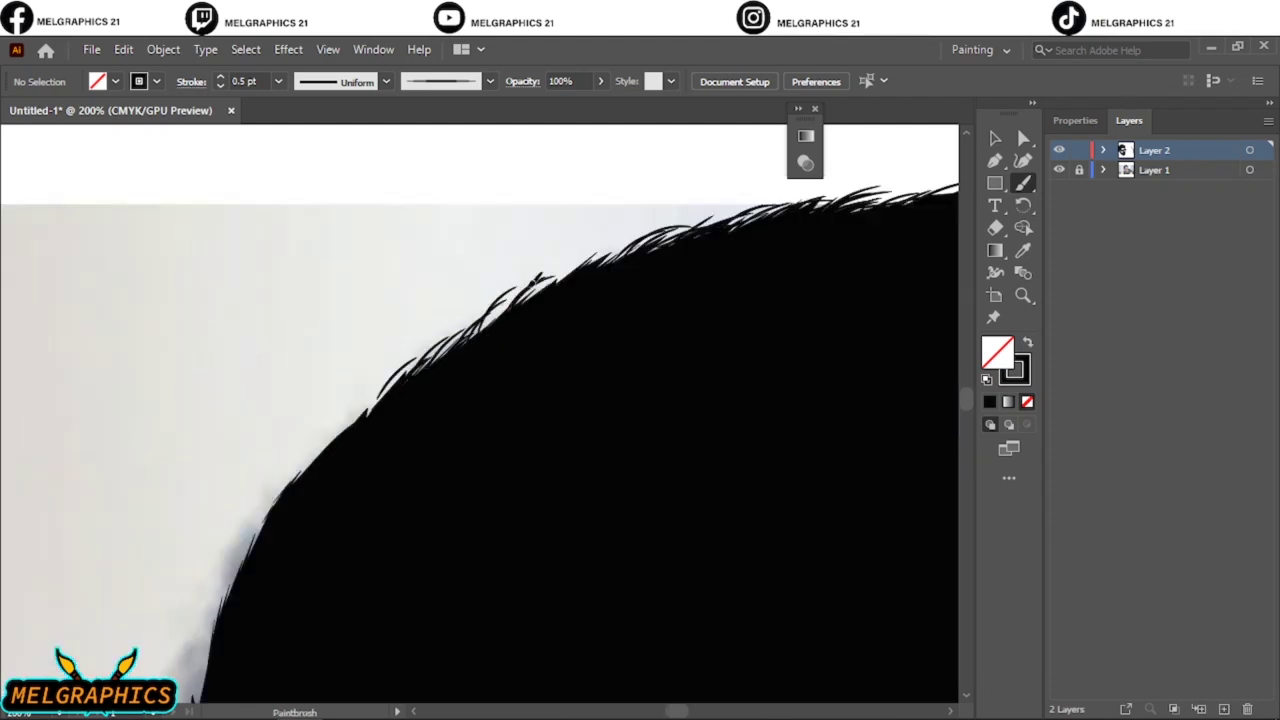
mouse_move(490, 326)
mouse_down()
mouse_move(654, 224)
mouse_move(736, 212)
mouse_up()
scroll(591, 334, left, 1)
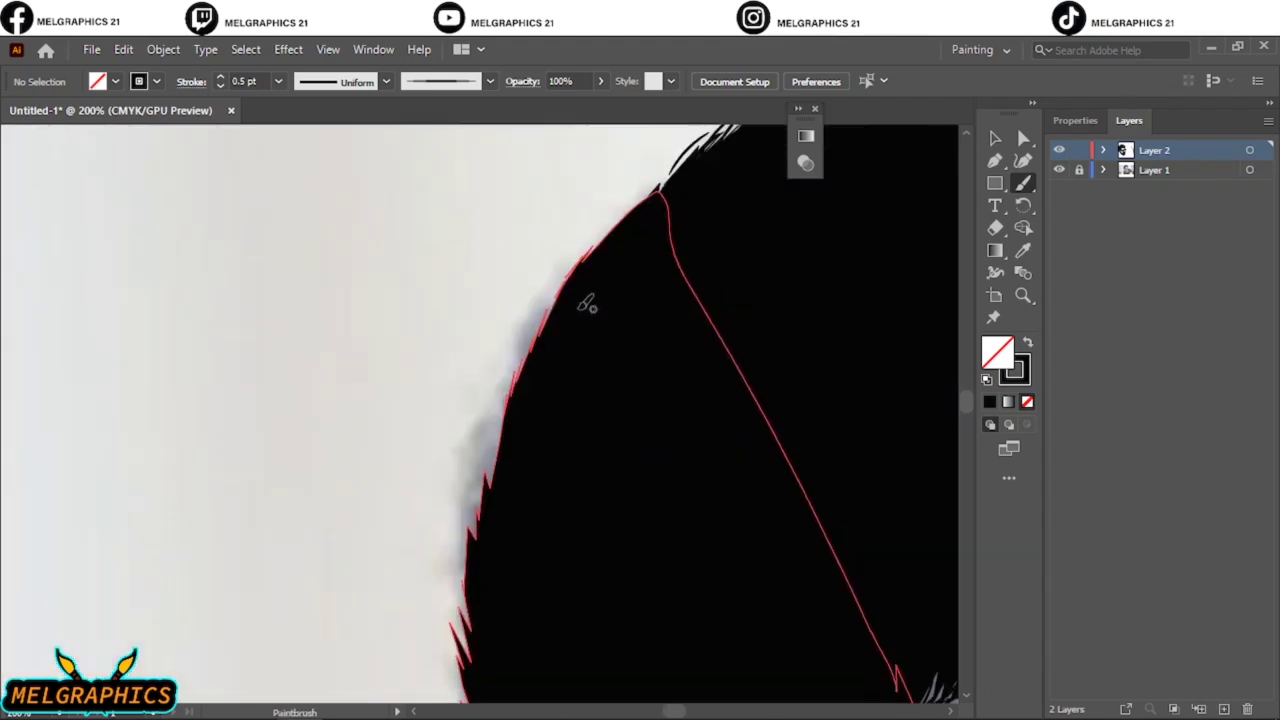
scroll(586, 300, left, 5)
drag(488, 498, 556, 322)
drag(580, 280, 690, 180)
drag(676, 188, 716, 144)
Step: Add more thin strands down the left side of the hair
mouse_move(500, 538)
mouse_down()
mouse_move(480, 470)
mouse_move(498, 414)
mouse_up()
scroll(366, 517, down, 3)
scroll(366, 517, down, 2)
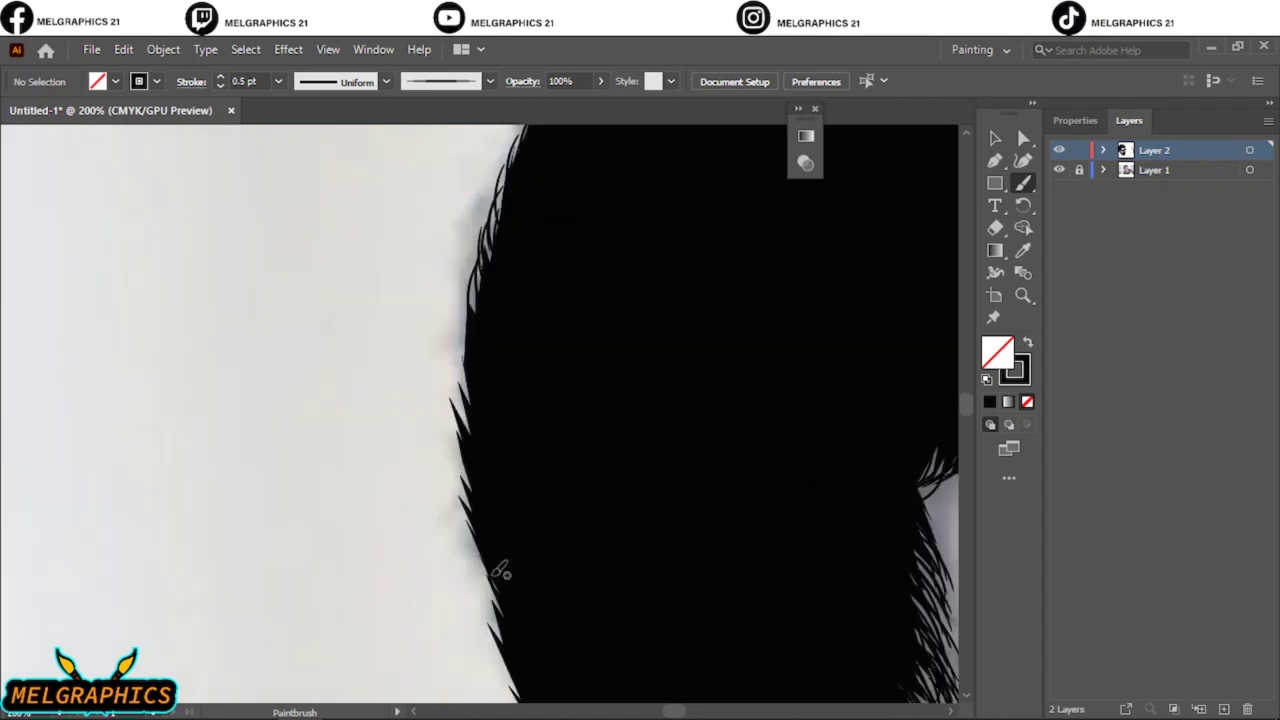
drag(494, 598, 468, 520)
drag(470, 540, 478, 292)
scroll(560, 309, down, 2)
scroll(560, 400, down, 2)
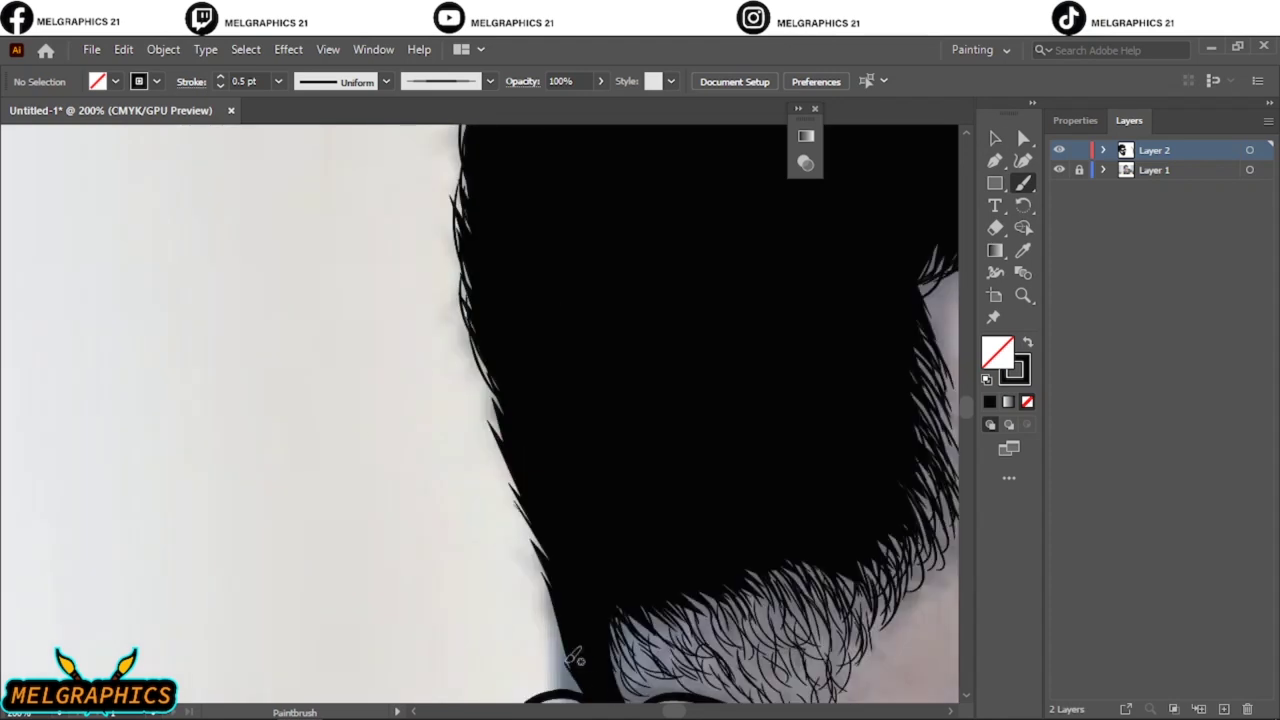
mouse_move(578, 688)
mouse_down()
mouse_move(545, 600)
mouse_move(551, 509)
mouse_move(514, 351)
mouse_up()
Step: Paint short hair strokes along the top and left end of the first eyebrow
key(ctrl+0)
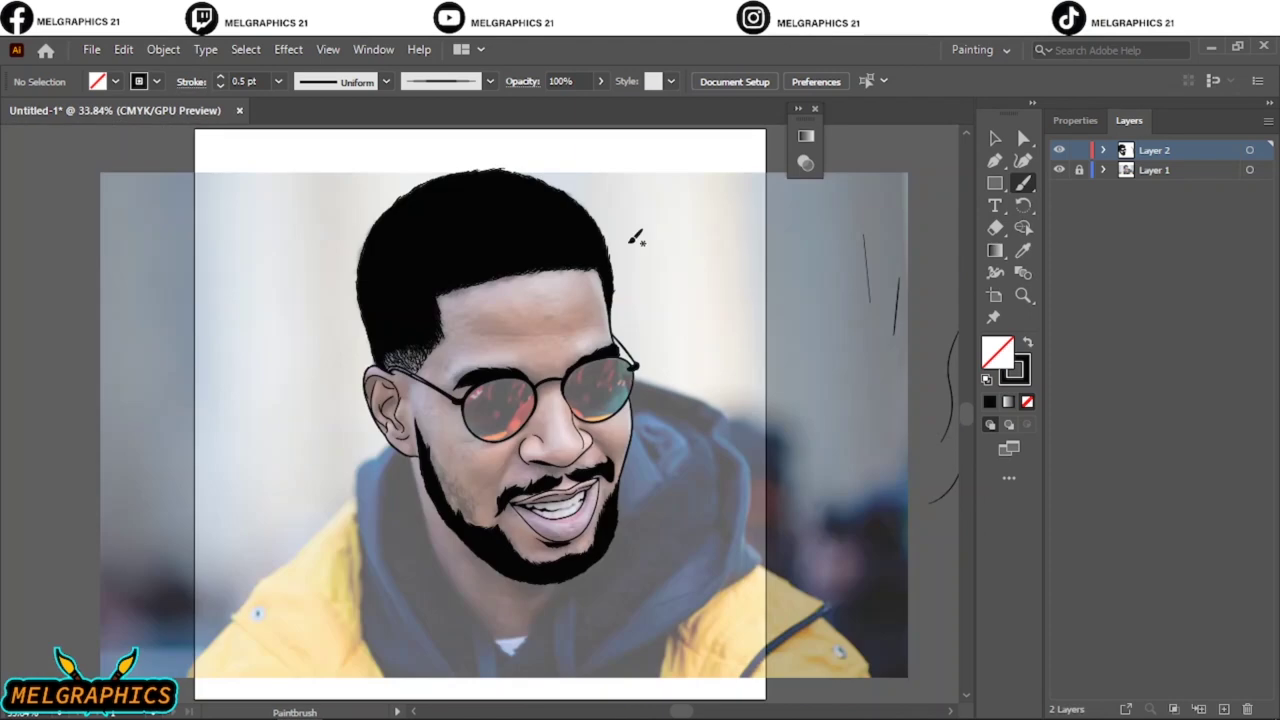
key(ctrl+plus)
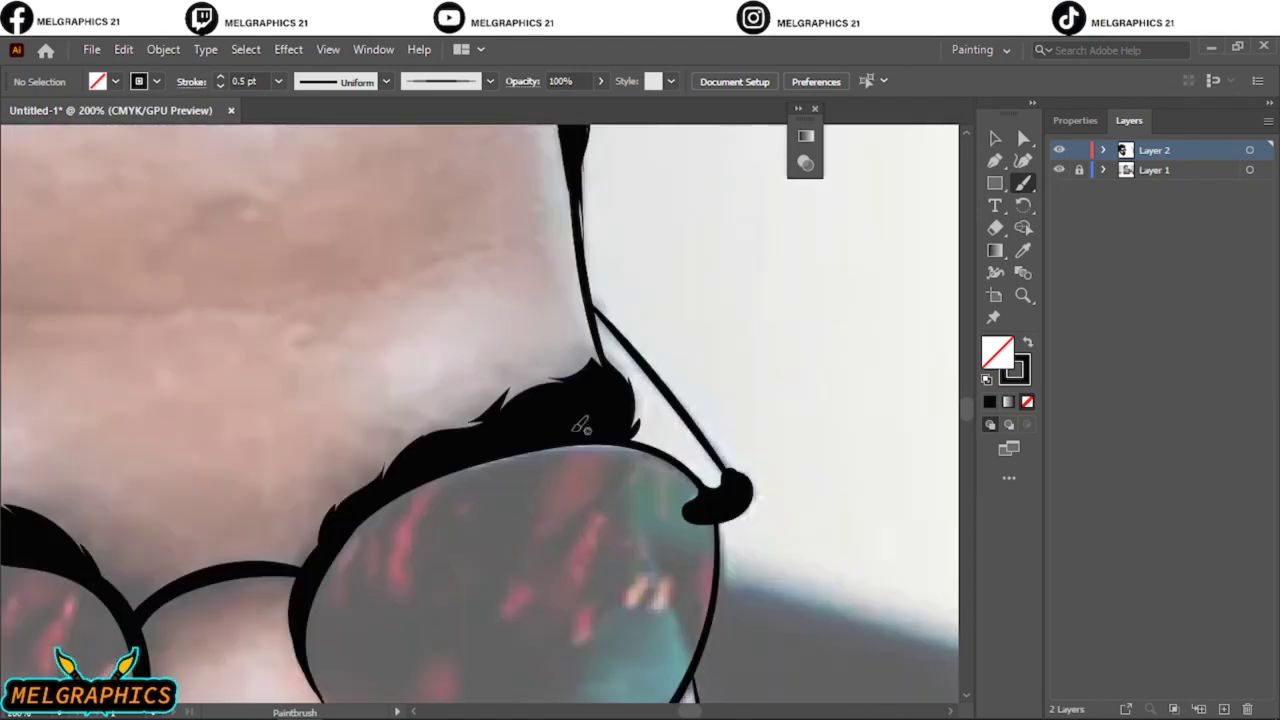
drag(640, 438, 638, 393)
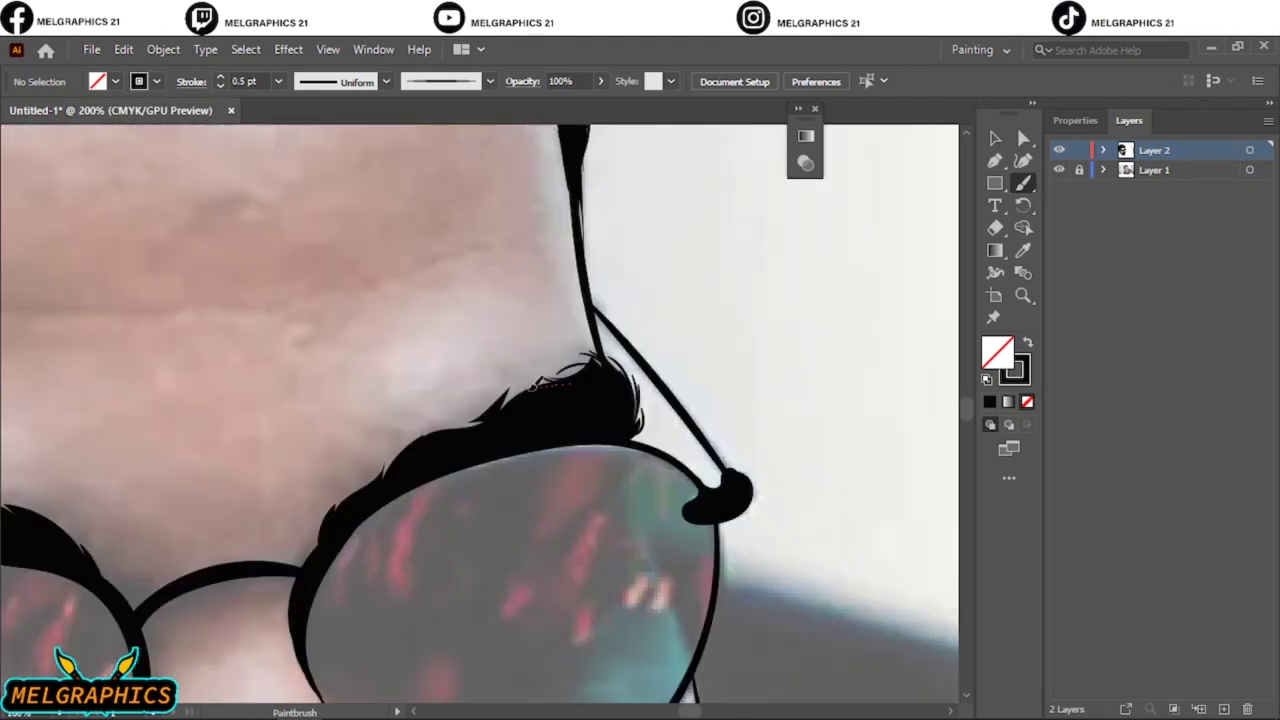
drag(532, 385, 562, 368)
mouse_move(478, 410)
mouse_down()
mouse_move(457, 443)
mouse_move(393, 467)
mouse_up()
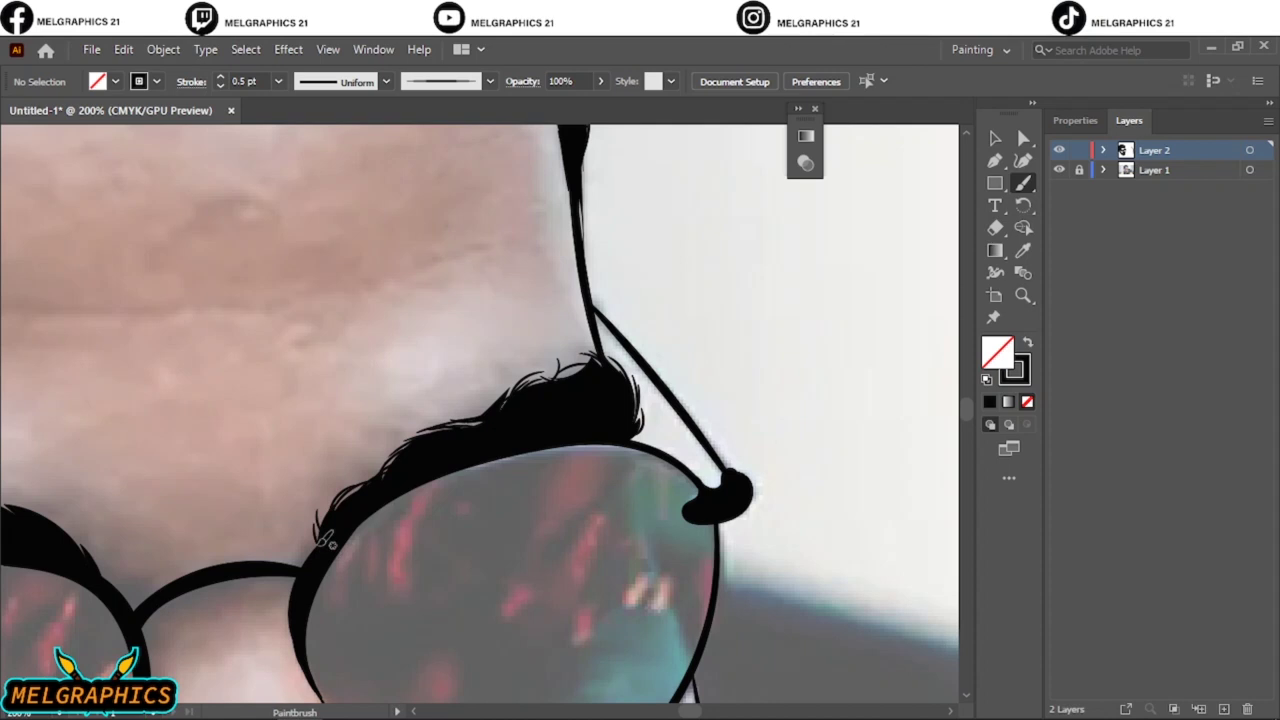
drag(338, 506, 357, 470)
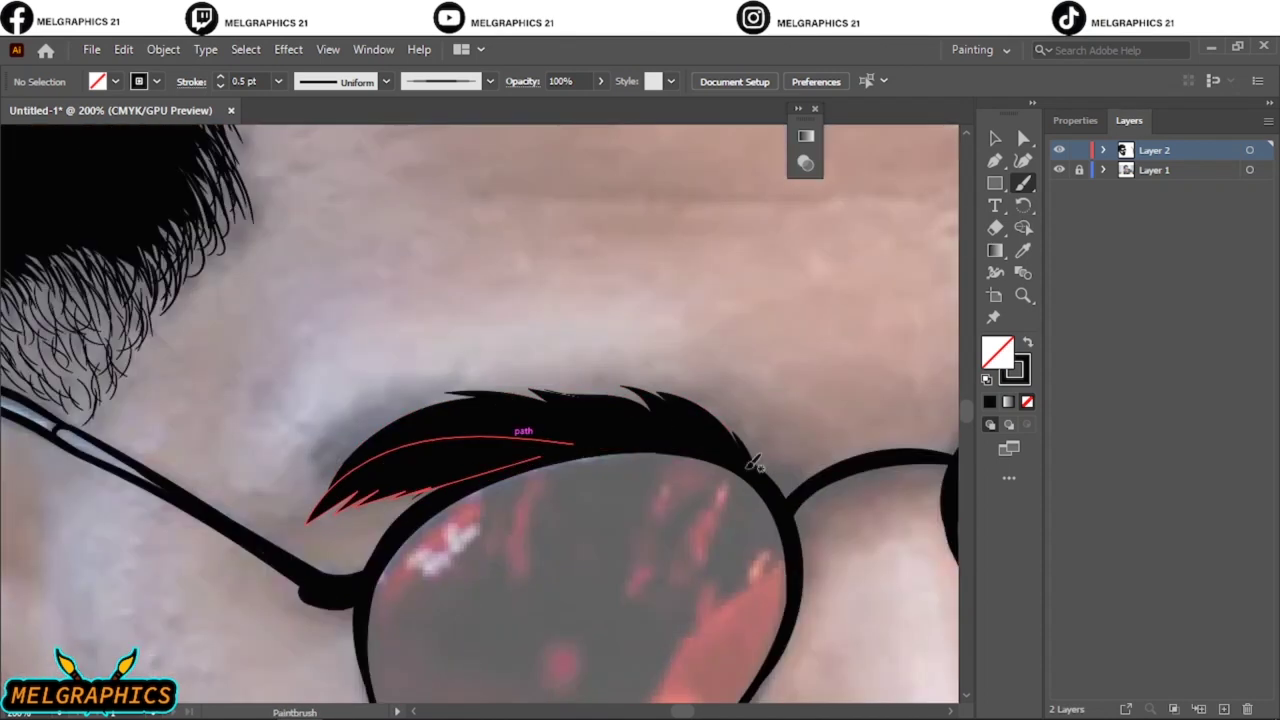
Step: Feather the other eyebrow's upper edge, lower edge and tip with hair strokes
drag(748, 462, 724, 396)
drag(712, 440, 680, 390)
mouse_move(668, 405)
mouse_down()
mouse_move(604, 378)
mouse_move(572, 383)
mouse_move(600, 382)
mouse_up()
mouse_move(452, 410)
mouse_down()
mouse_move(372, 428)
mouse_move(300, 535)
mouse_up()
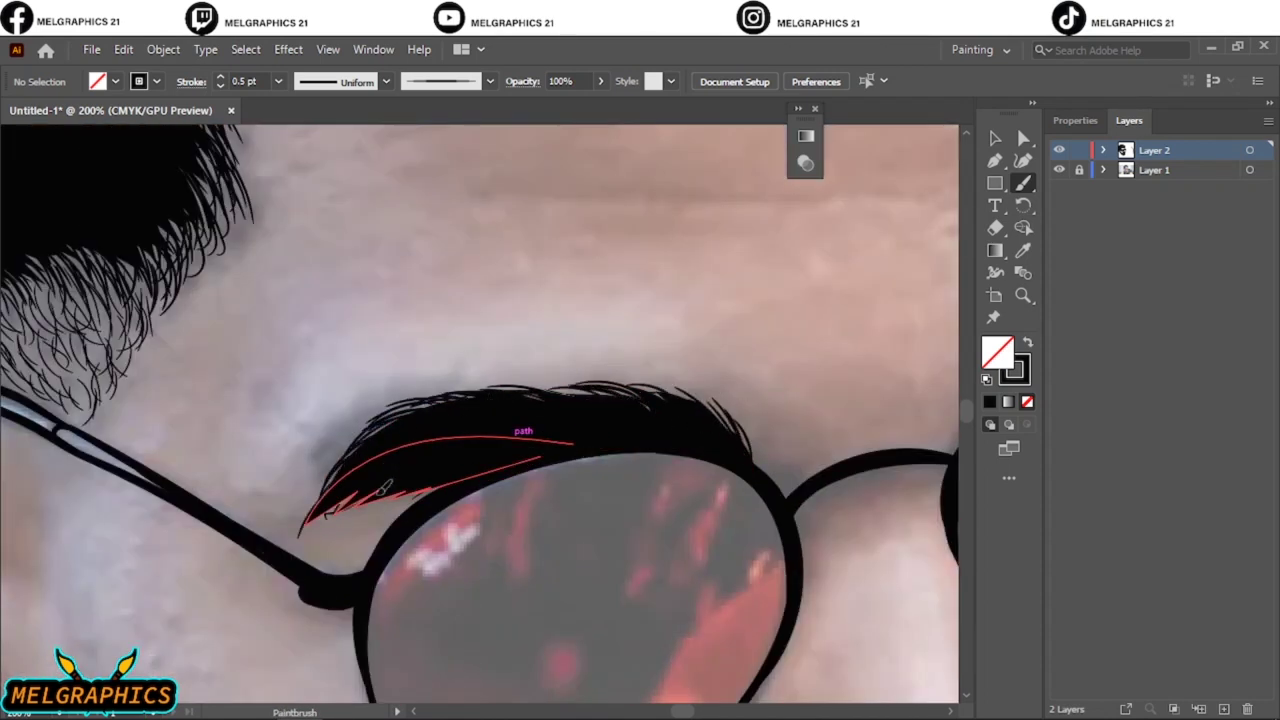
drag(383, 487, 405, 491)
key(ctrl+0)
scroll(540, 340, up, 5)
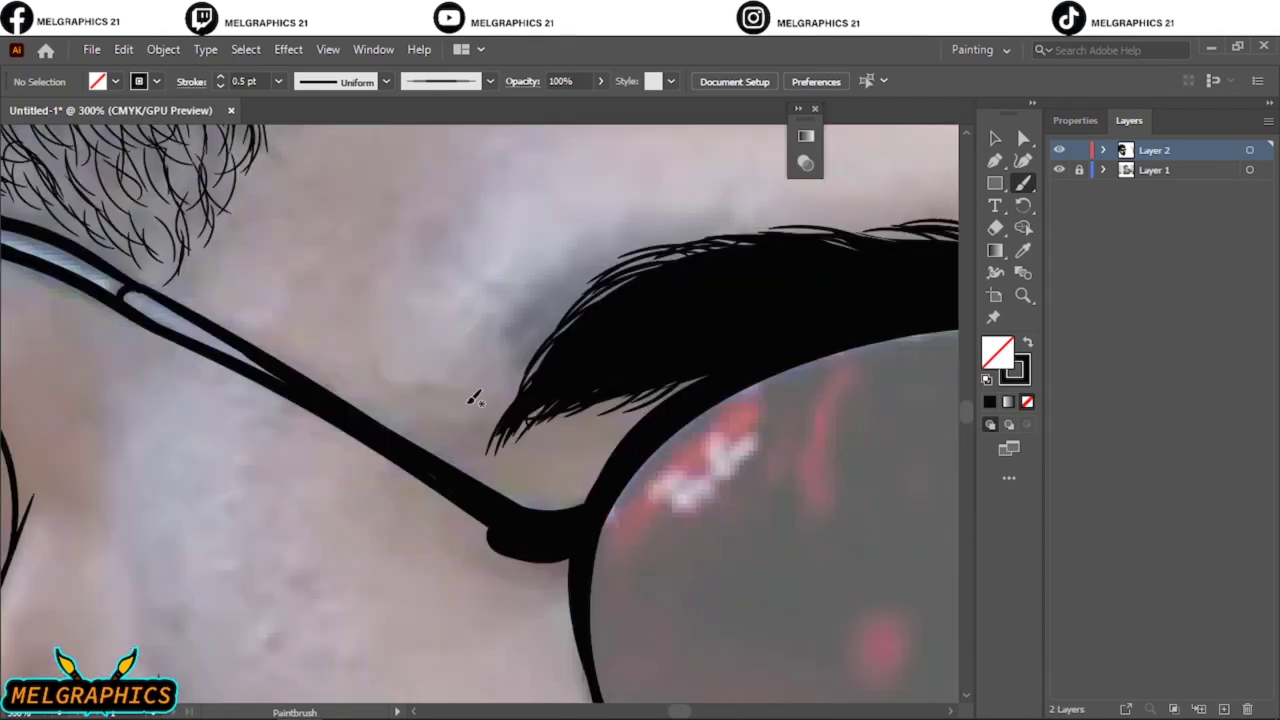
mouse_move(598, 270)
mouse_down()
mouse_move(520, 340)
mouse_move(495, 405)
mouse_up()
key(ctrl+0)
Step: Add short thin hairs to the beard edge beside the mouth
click(1059, 169)
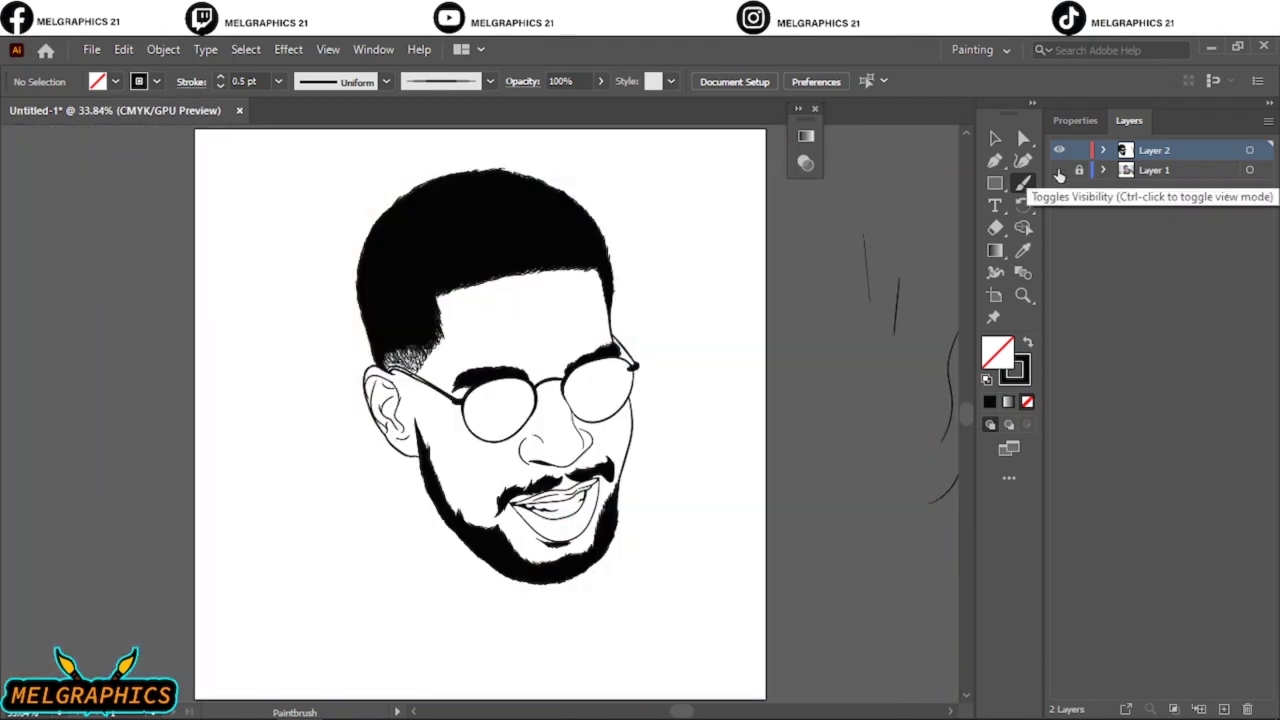
click(1059, 169)
scroll(396, 547, up, 4)
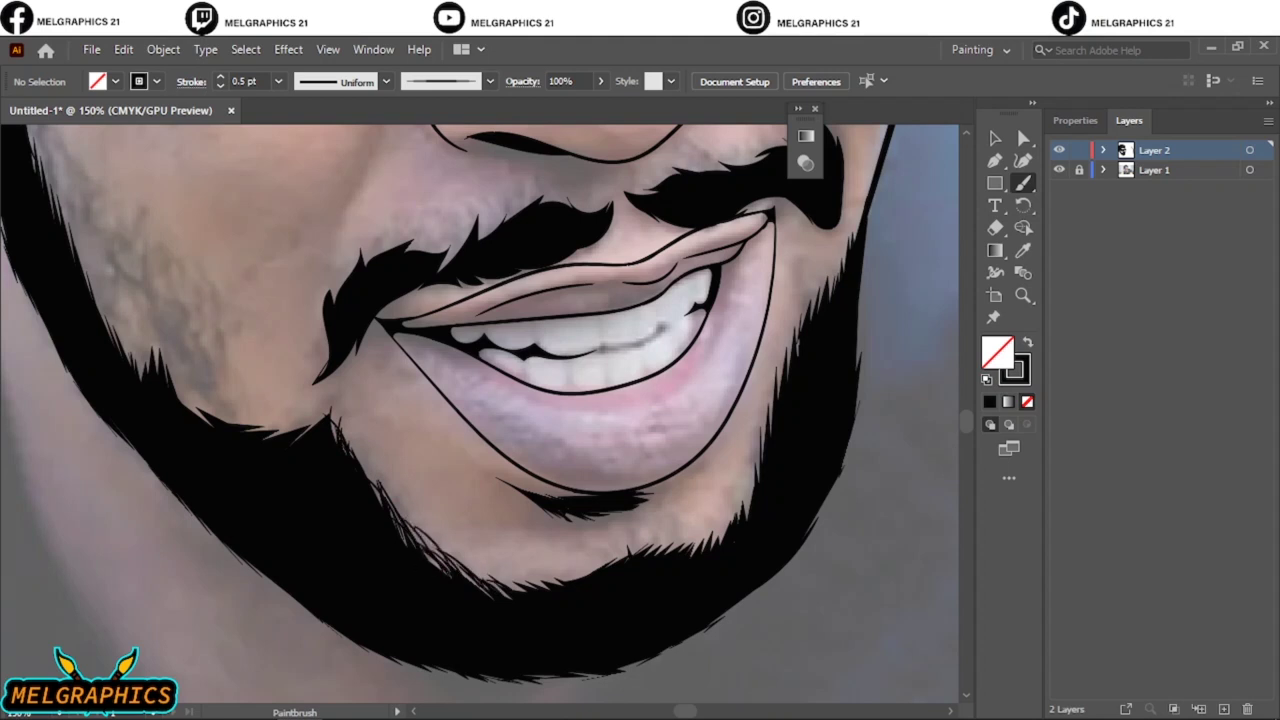
scroll(440, 560, up, 3)
scroll(440, 560, left, 4)
drag(400, 560, 382, 515)
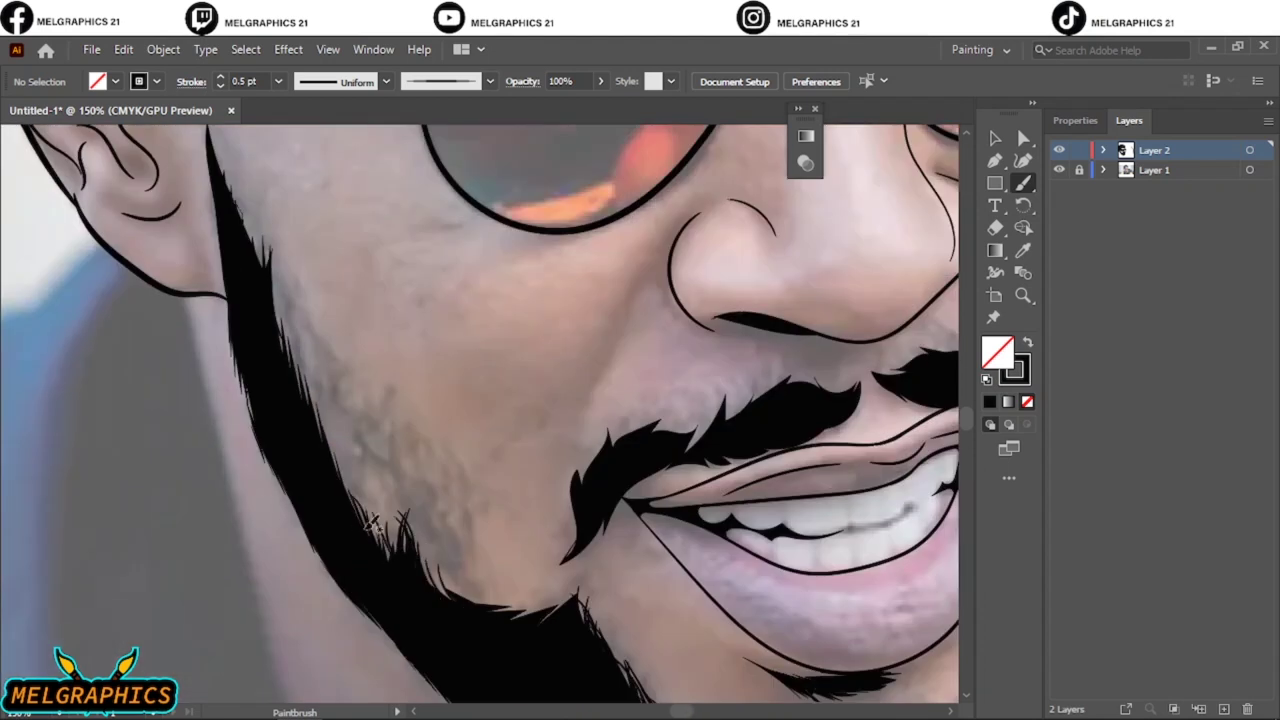
drag(436, 550, 432, 521)
mouse_move(445, 585)
mouse_down()
mouse_move(440, 525)
mouse_move(365, 447)
mouse_up()
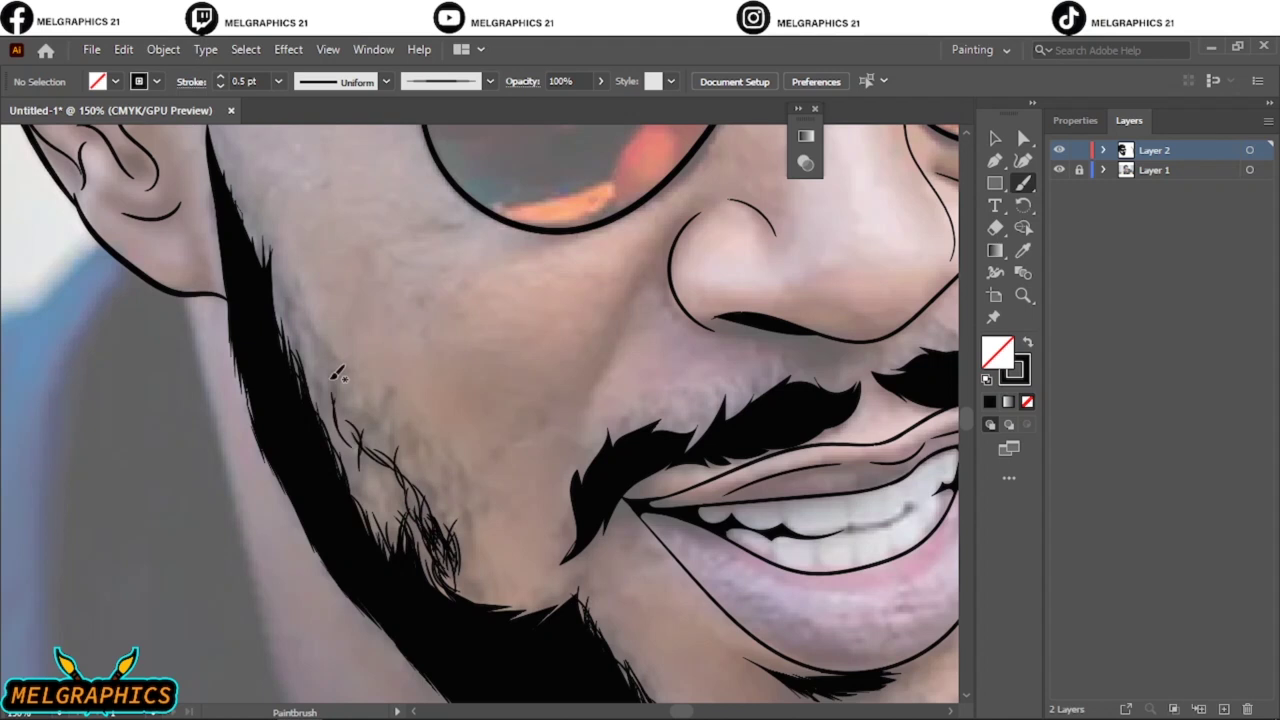
Step: Roughen the beard's cheek edge with thin hair strokes
drag(338, 384, 280, 276)
drag(298, 342, 272, 254)
drag(334, 390, 300, 318)
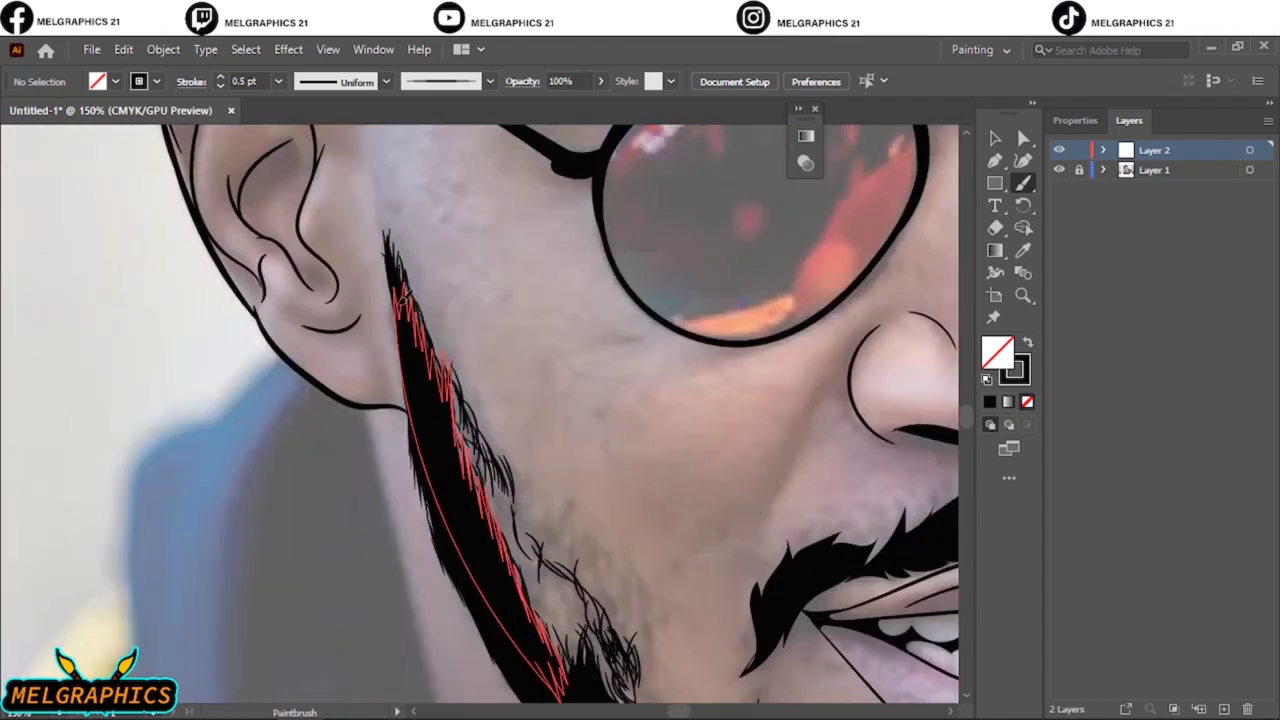
ctrl+click(541, 363)
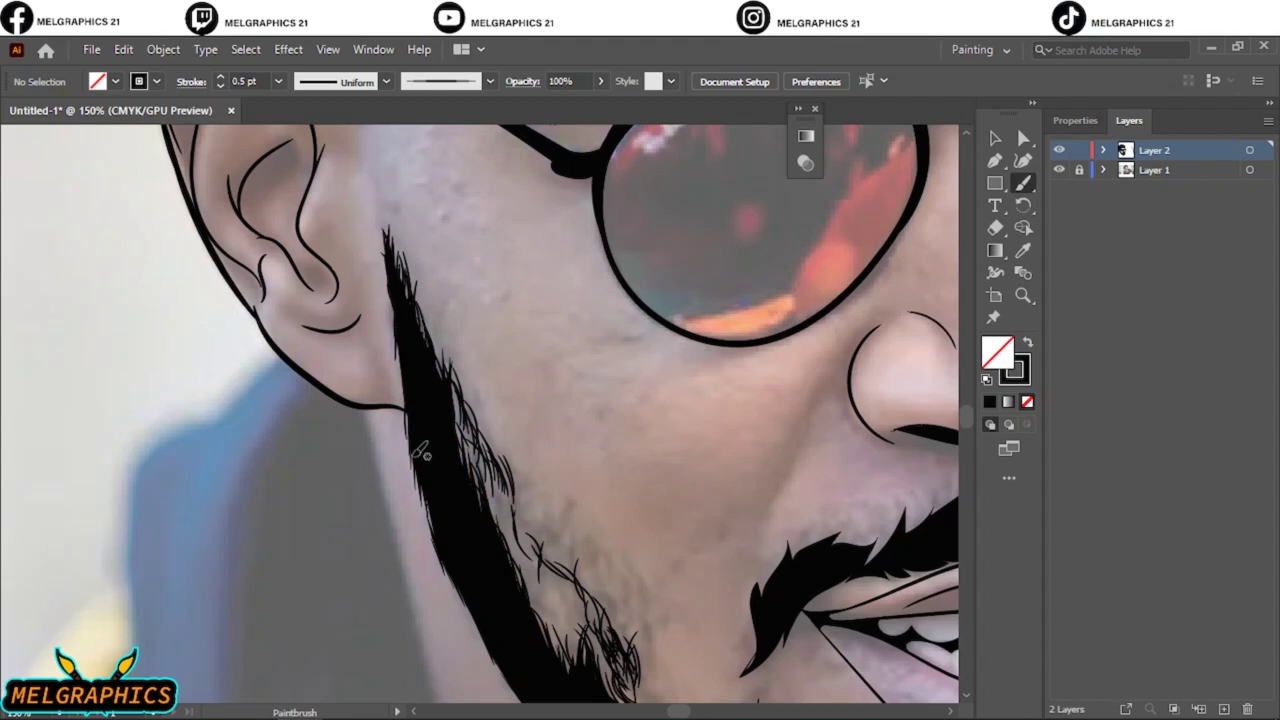
drag(460, 560, 500, 615)
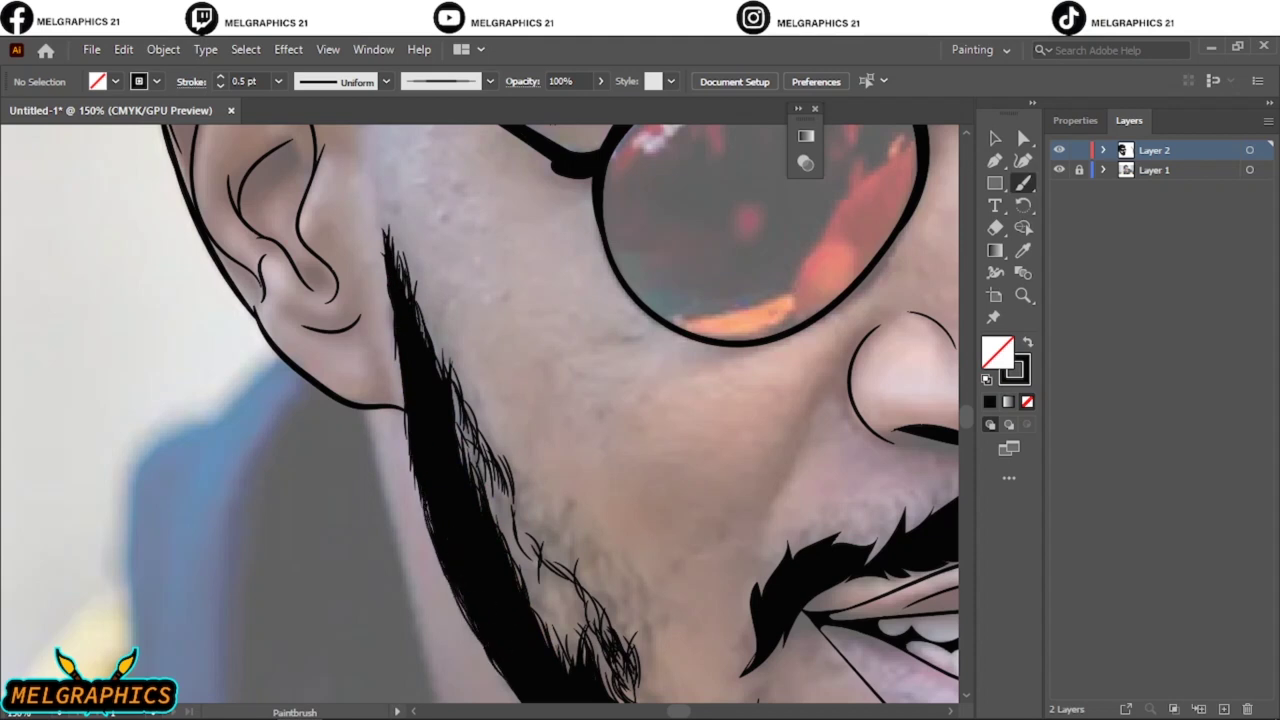
drag(514, 672, 506, 318)
drag(287, 306, 330, 364)
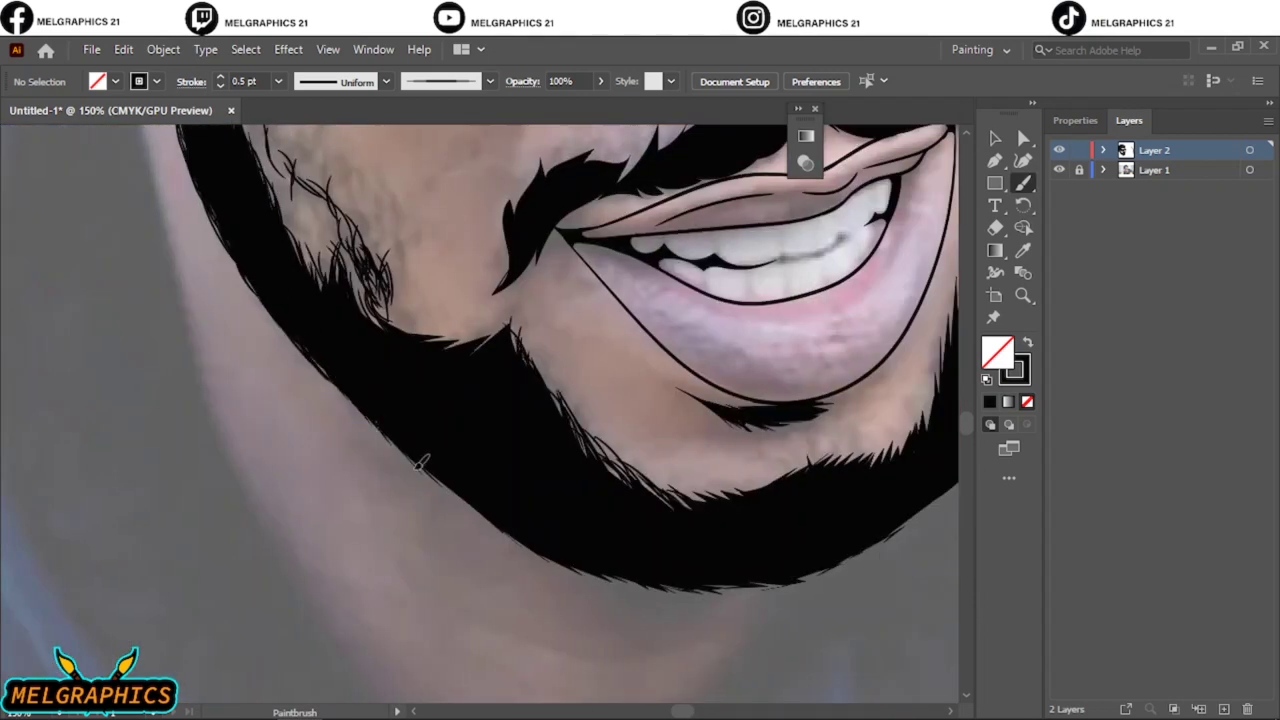
Step: Paint hair strokes along the beard's bottom edge and up its right edge
mouse_move(421, 462)
mouse_down()
mouse_move(555, 548)
mouse_move(676, 582)
mouse_up()
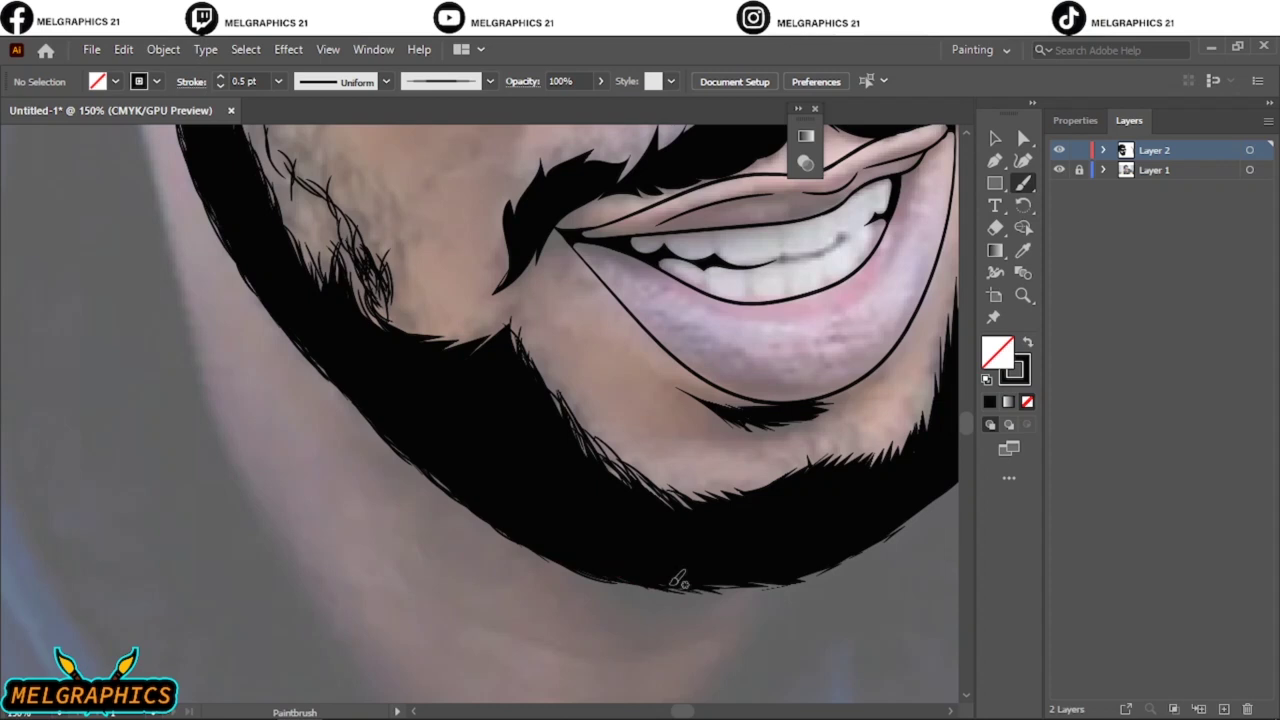
drag(524, 538, 620, 578)
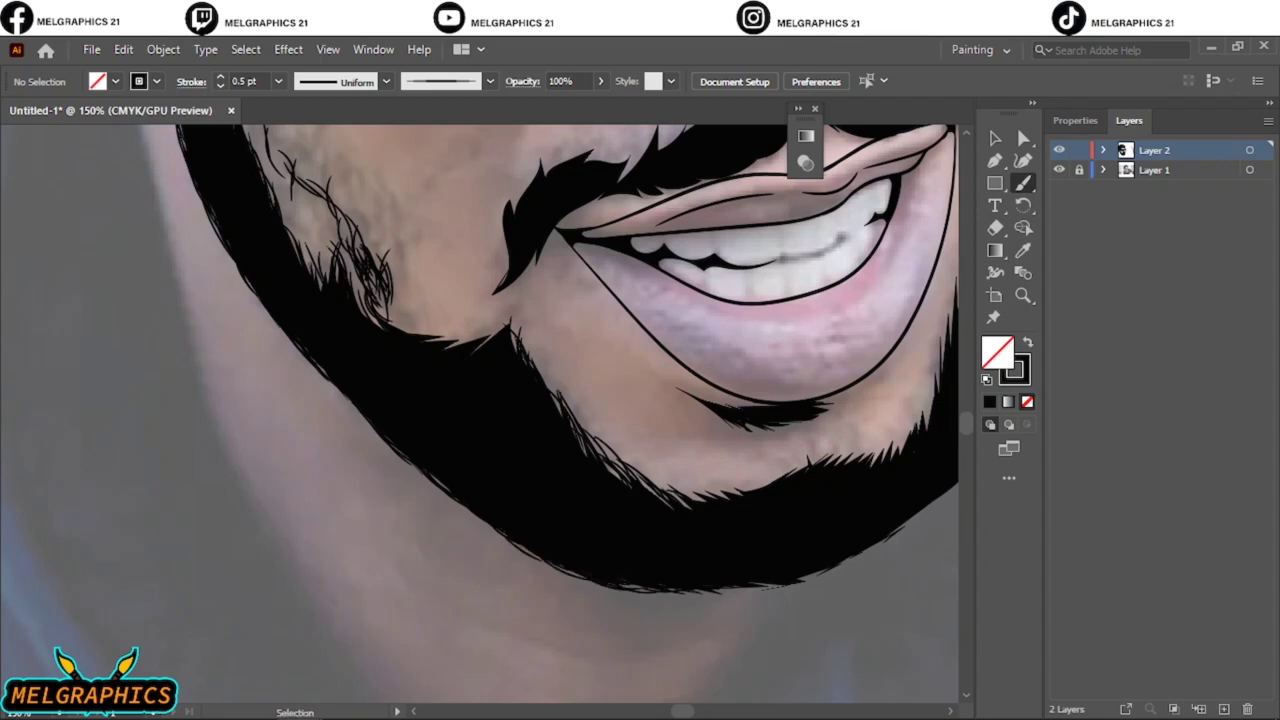
drag(780, 518, 490, 618)
drag(753, 417, 756, 287)
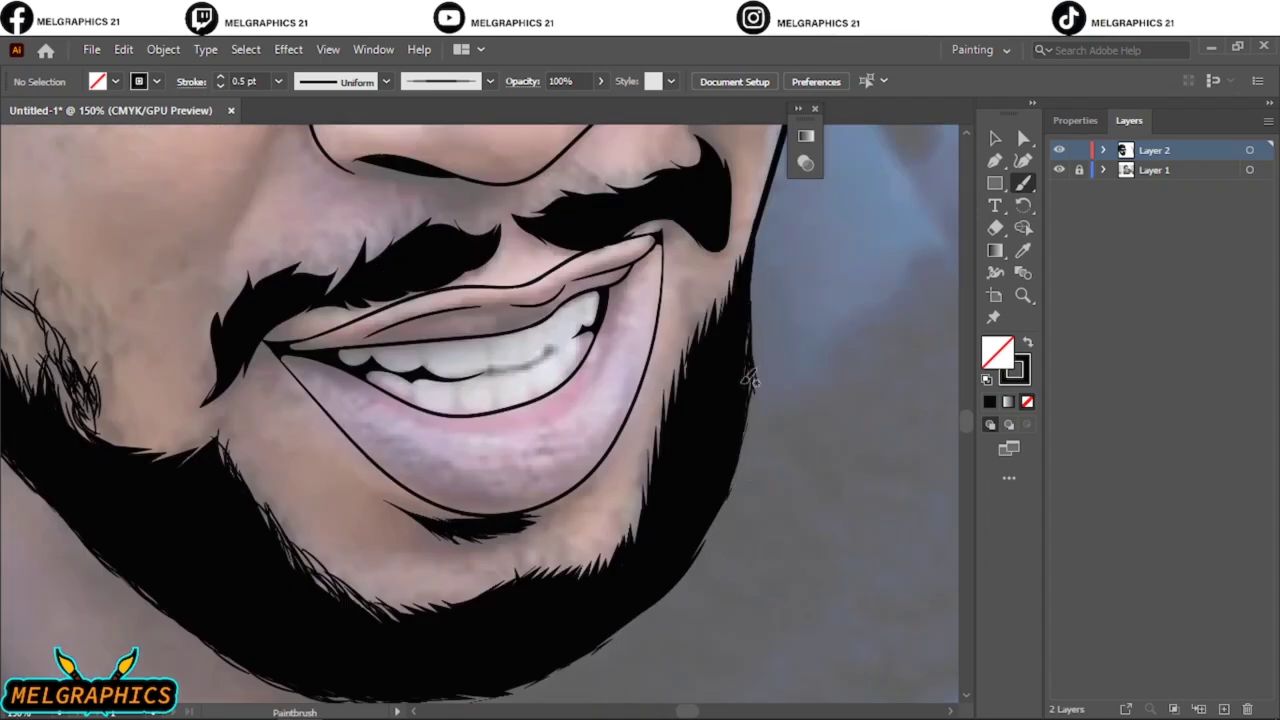
mouse_move(748, 378)
mouse_down()
mouse_move(700, 560)
mouse_move(703, 413)
mouse_move(629, 511)
mouse_move(545, 550)
mouse_up()
drag(434, 582, 580, 540)
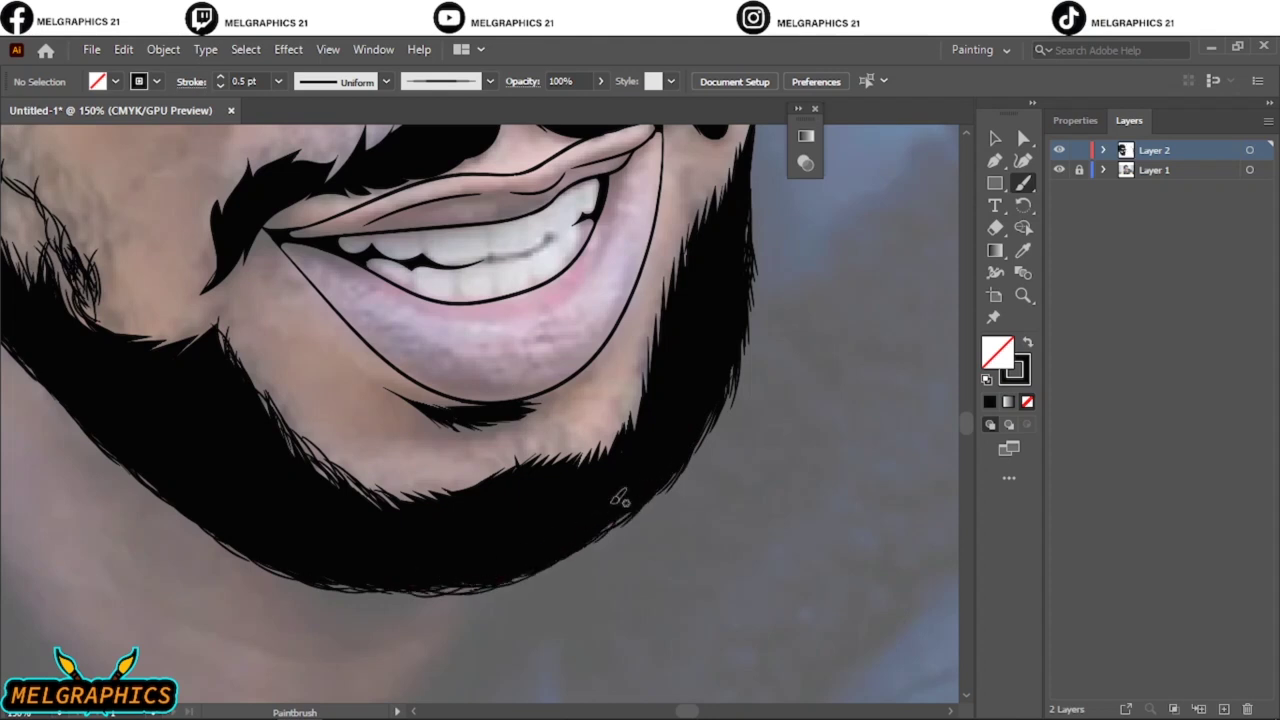
drag(440, 596, 345, 592)
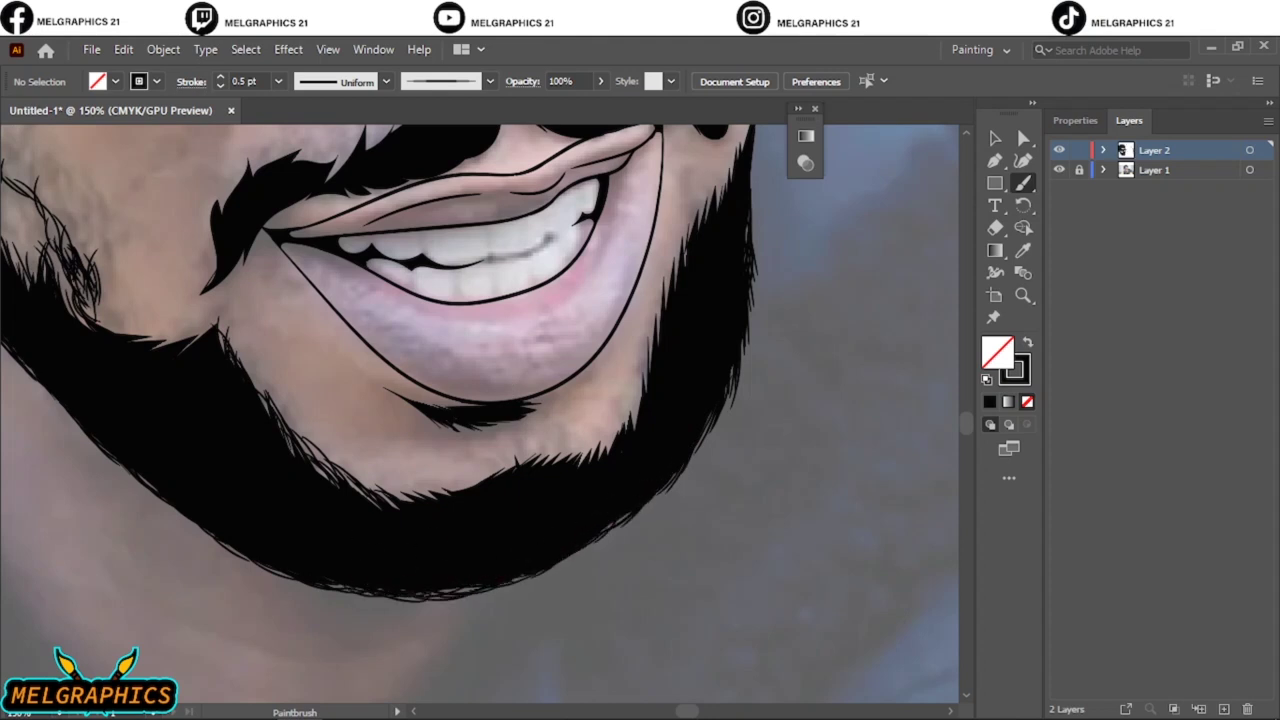
Step: Compare against the photo, fill a gap in the right beard edge, and thicken the mark under the lower lip
key(ctrl+0)
click(1057, 148)
key(ctrl+equal)
key(ctrl+equal)
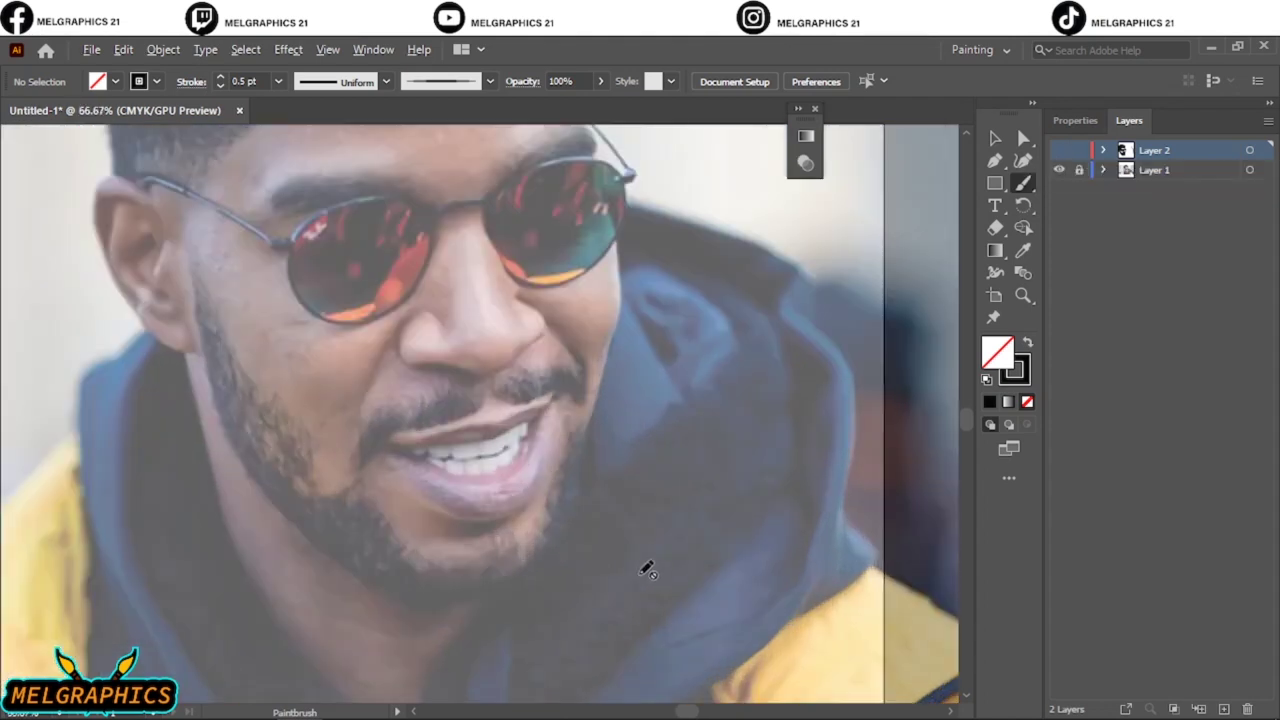
click(1057, 148)
scroll(617, 440, up, 2)
click(1059, 170)
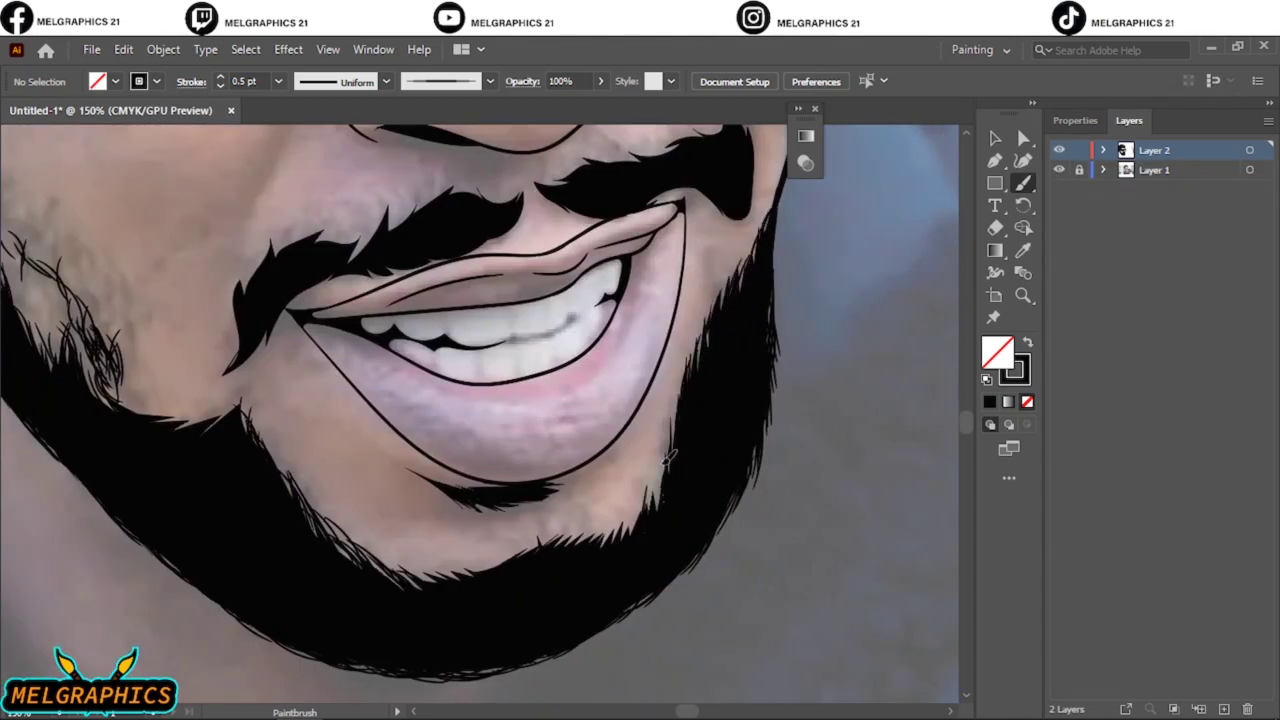
drag(666, 455, 656, 502)
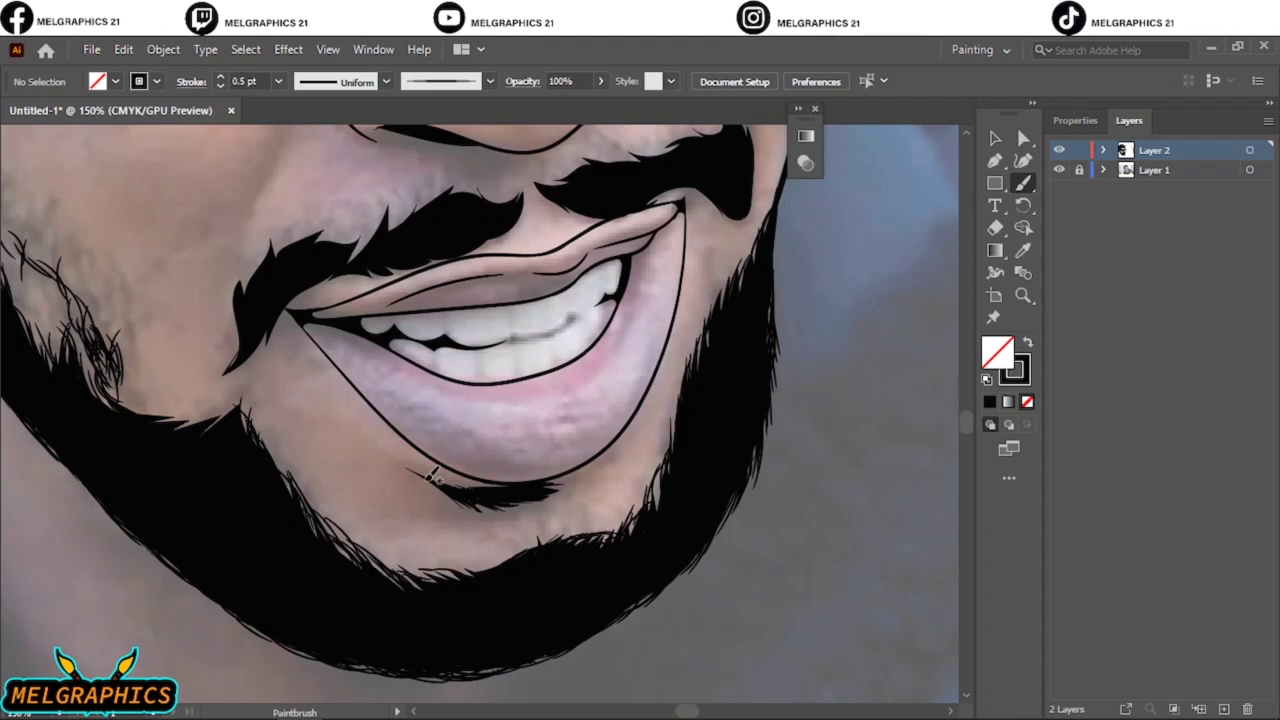
drag(478, 505, 522, 488)
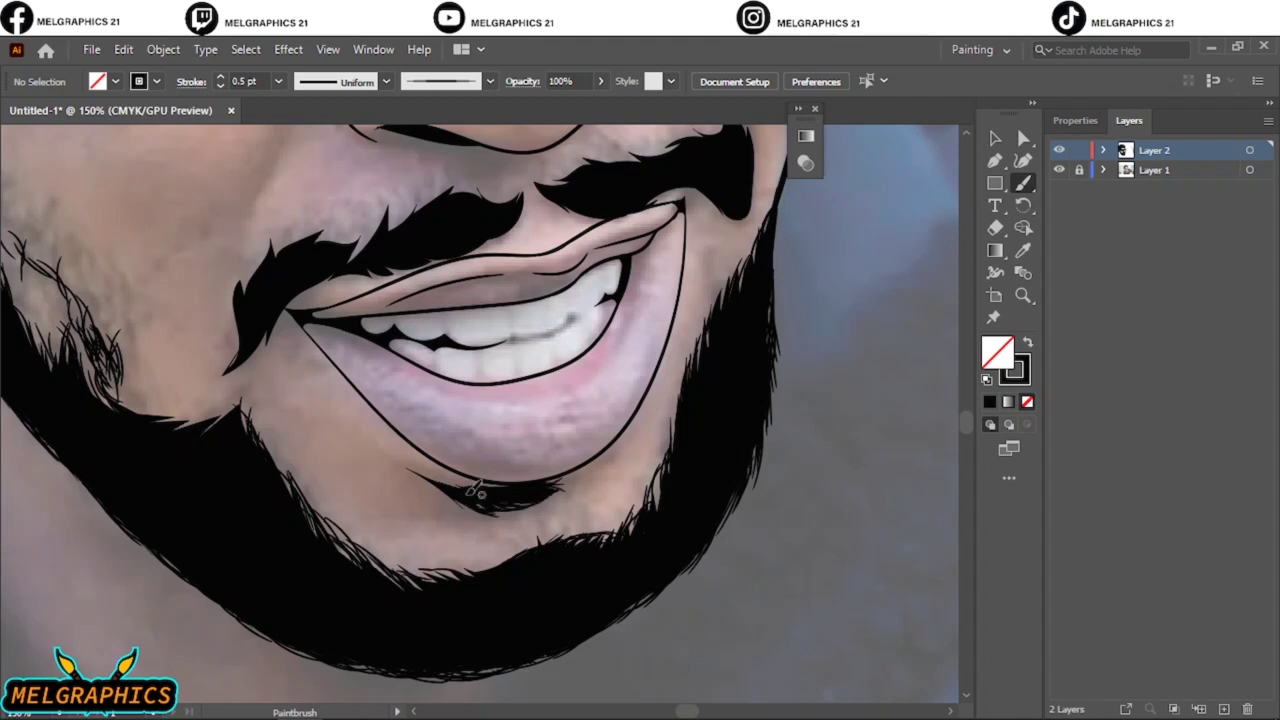
scroll(470, 440, up, 3)
scroll(460, 410, left, 4)
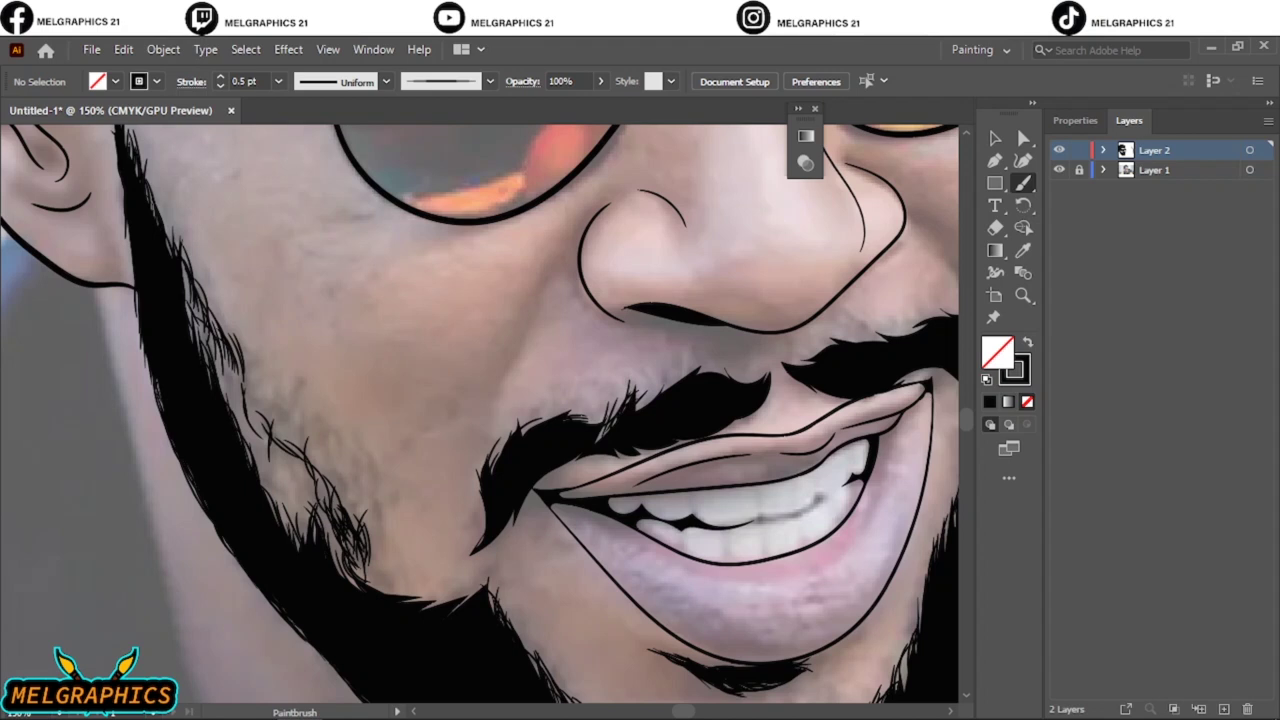
Step: Feather the moustache's edges with hair strokes and draw a curved cheek crease left of the nose
drag(652, 402, 676, 366)
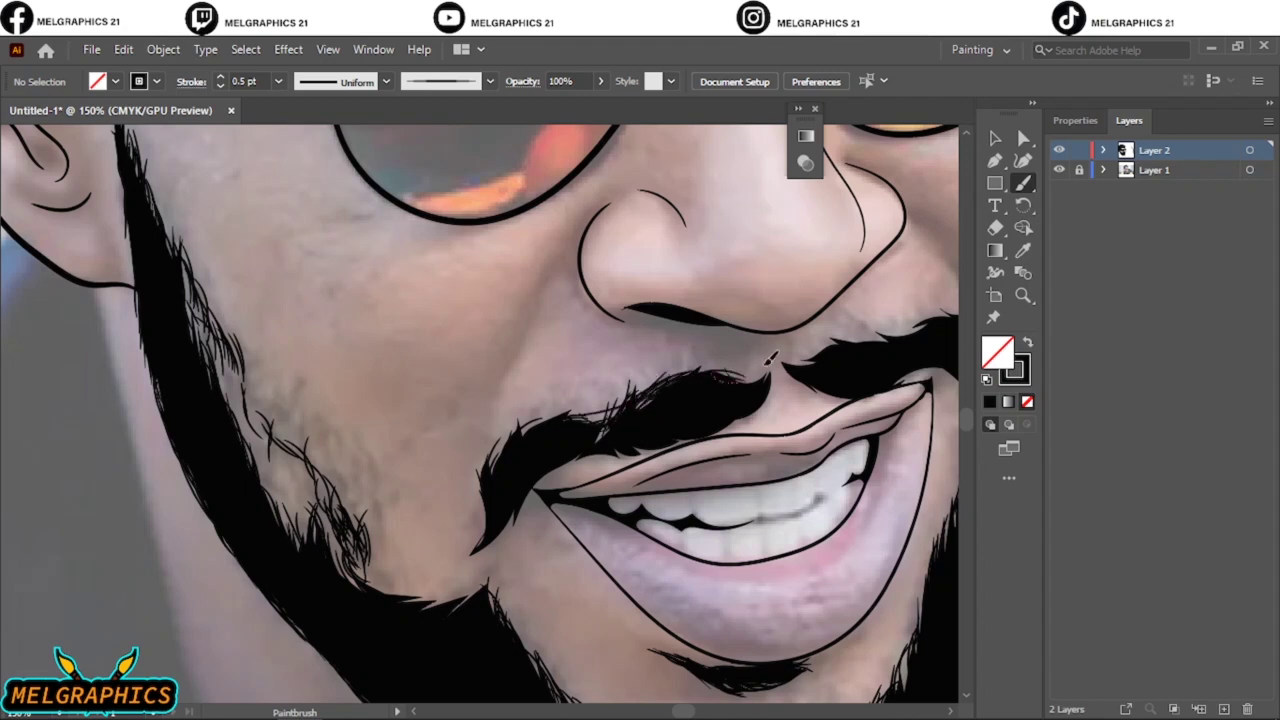
drag(767, 364, 717, 406)
drag(548, 474, 507, 527)
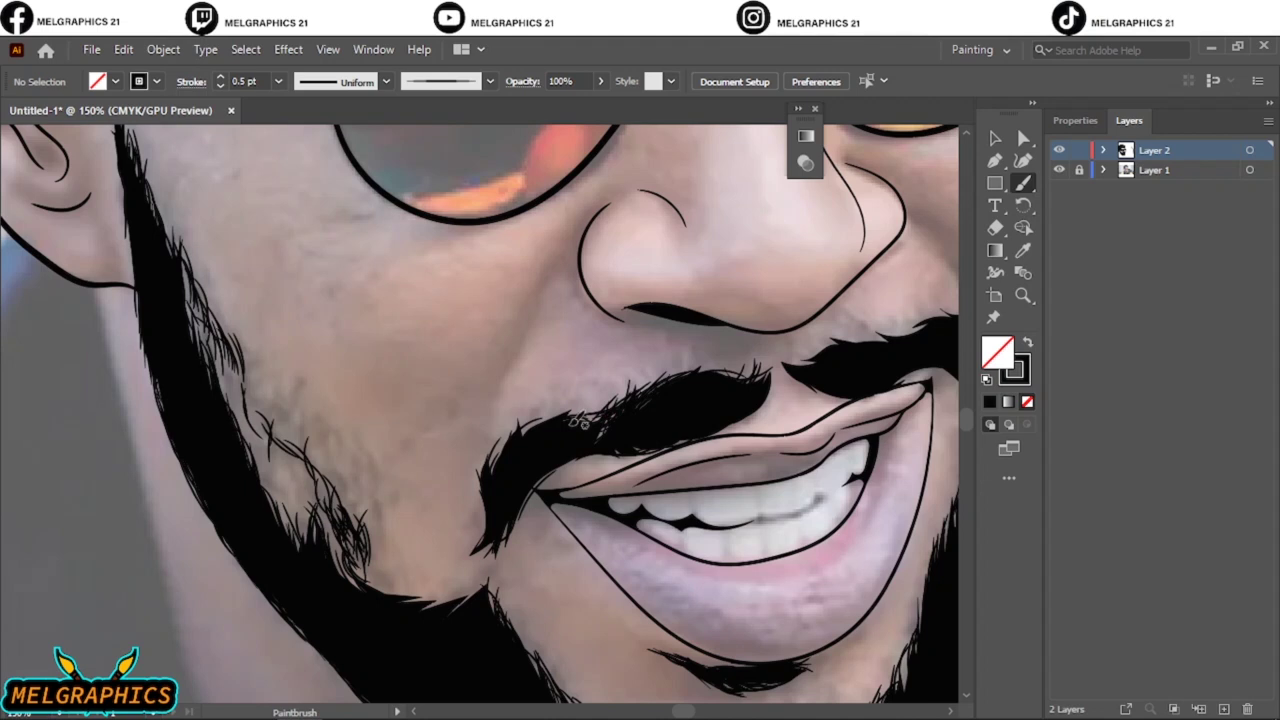
scroll(745, 480, right, 5)
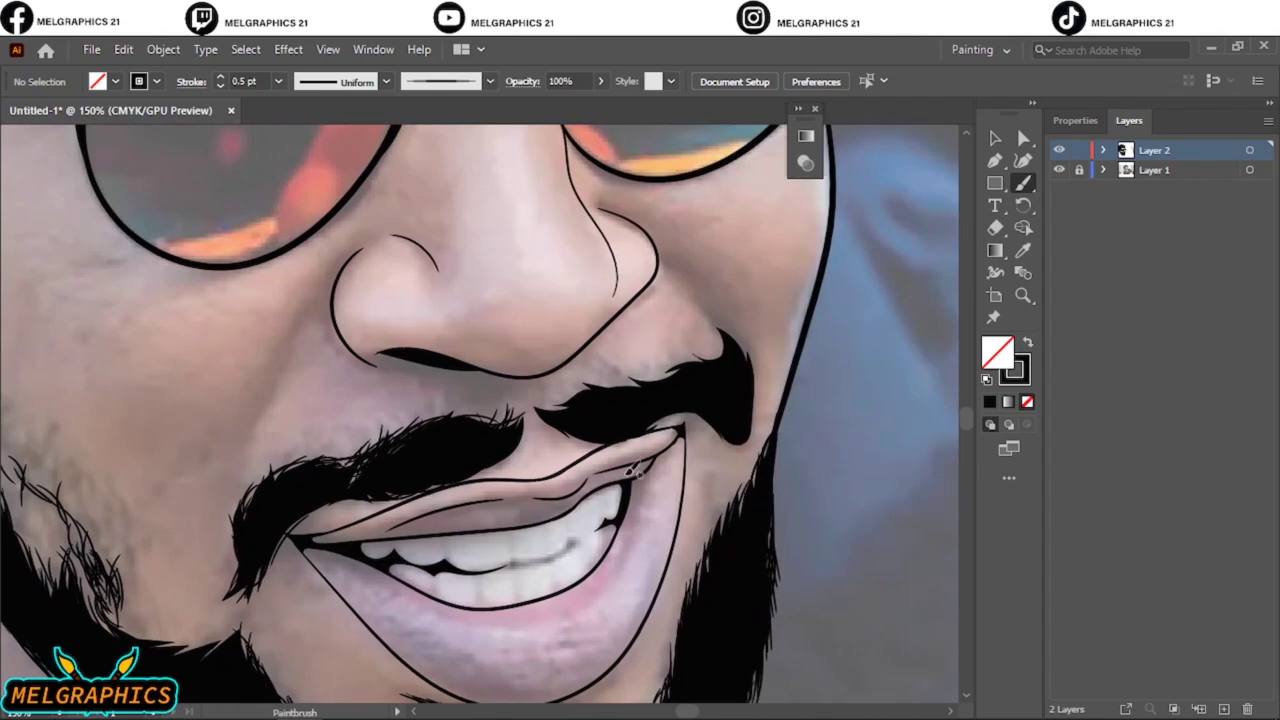
drag(315, 310, 254, 452)
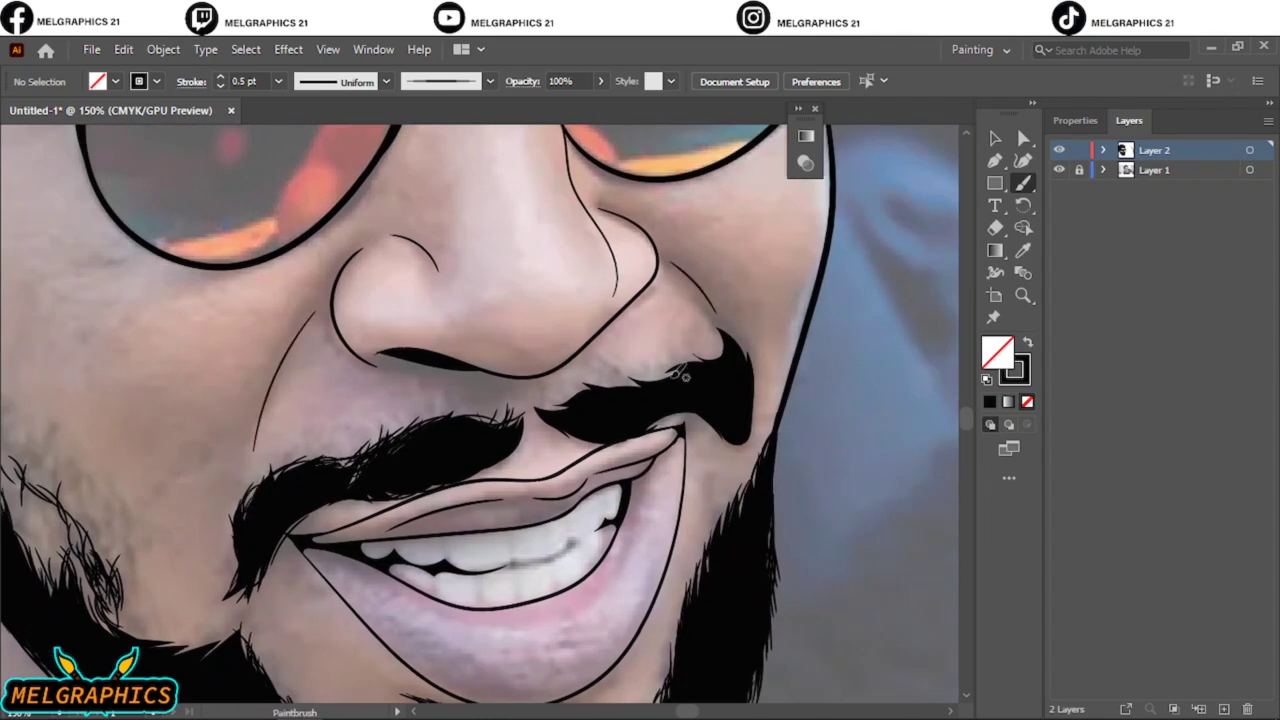
drag(735, 332, 701, 364)
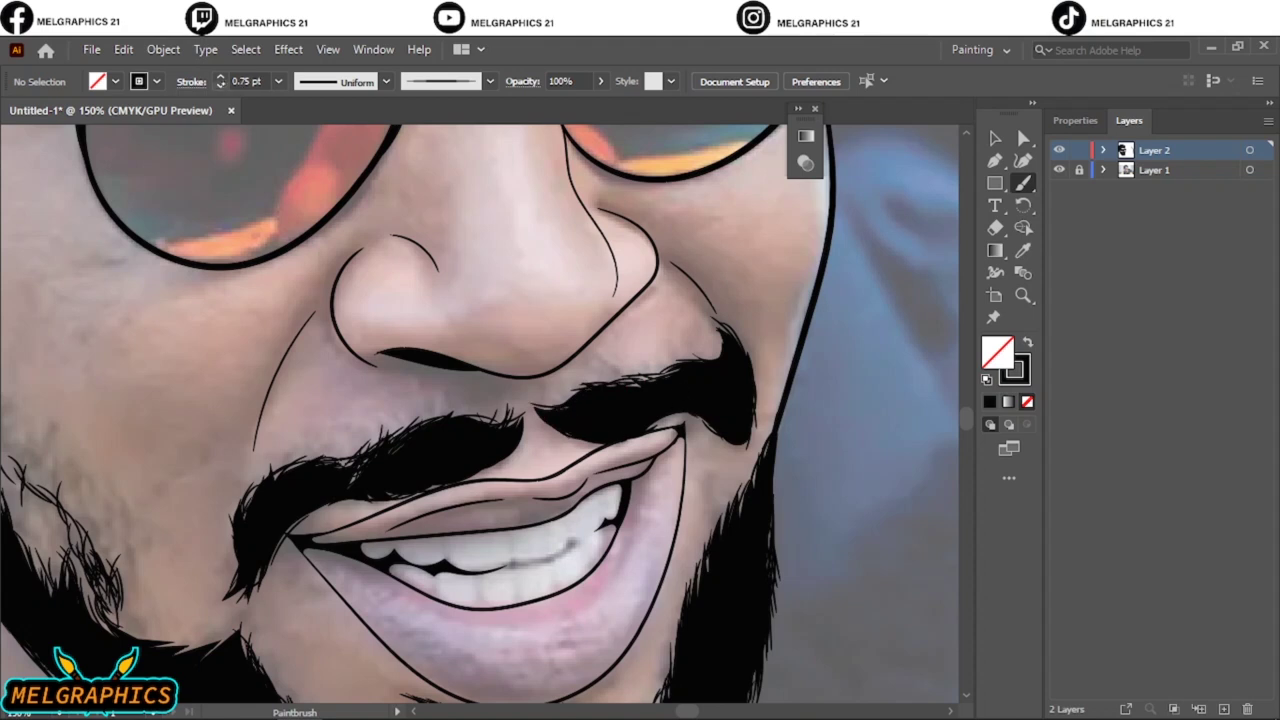
drag(348, 464, 410, 442)
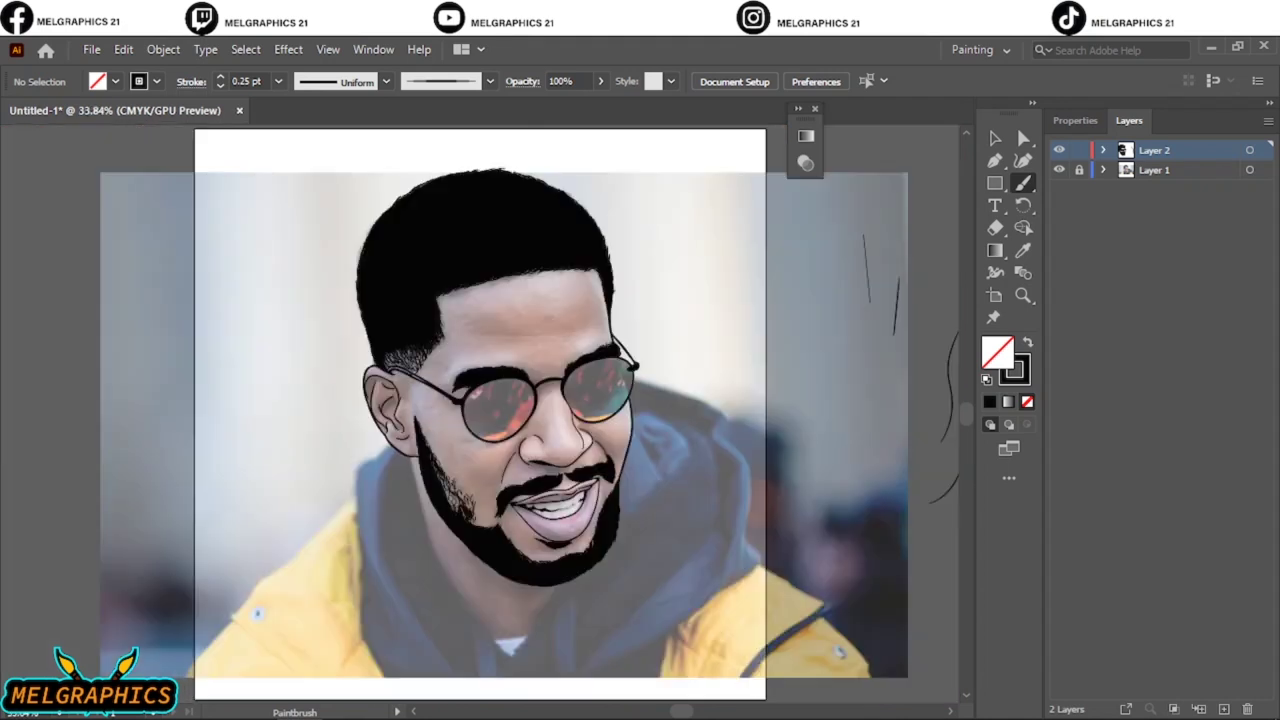
Step: Select all the line art and scale it up to fill the page
click(1060, 170)
click(995, 138)
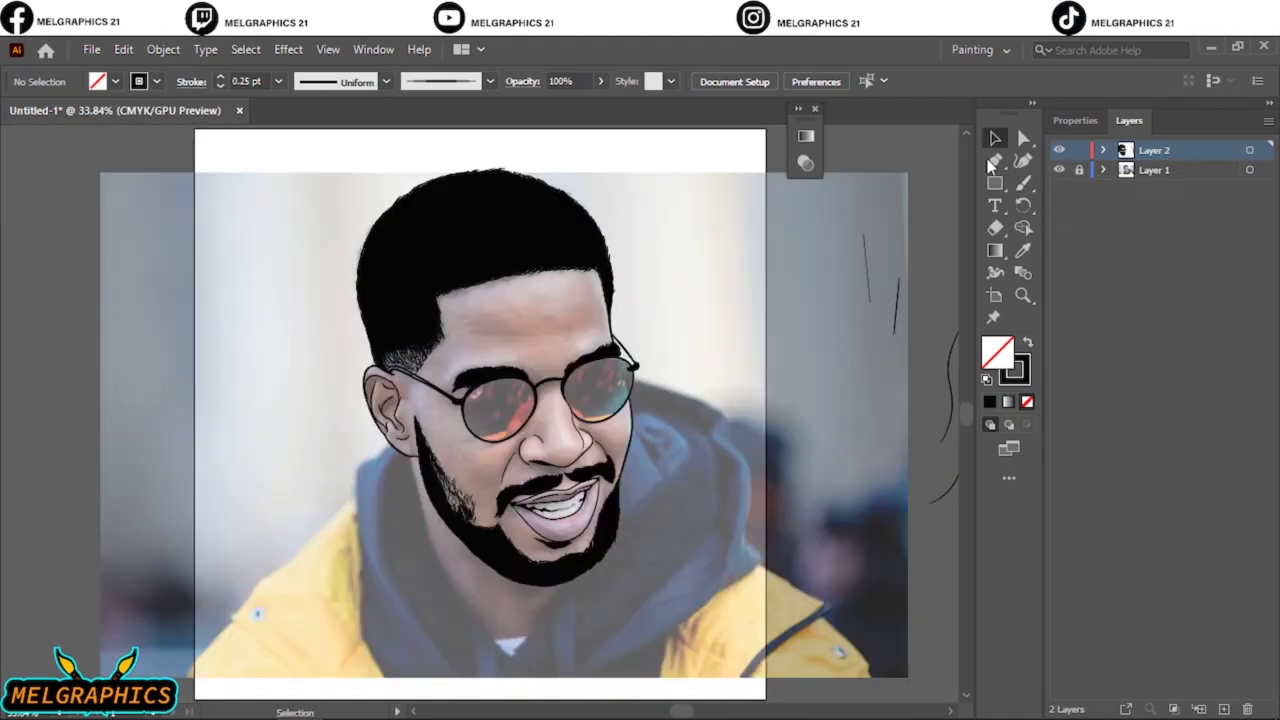
key(ctrl+a)
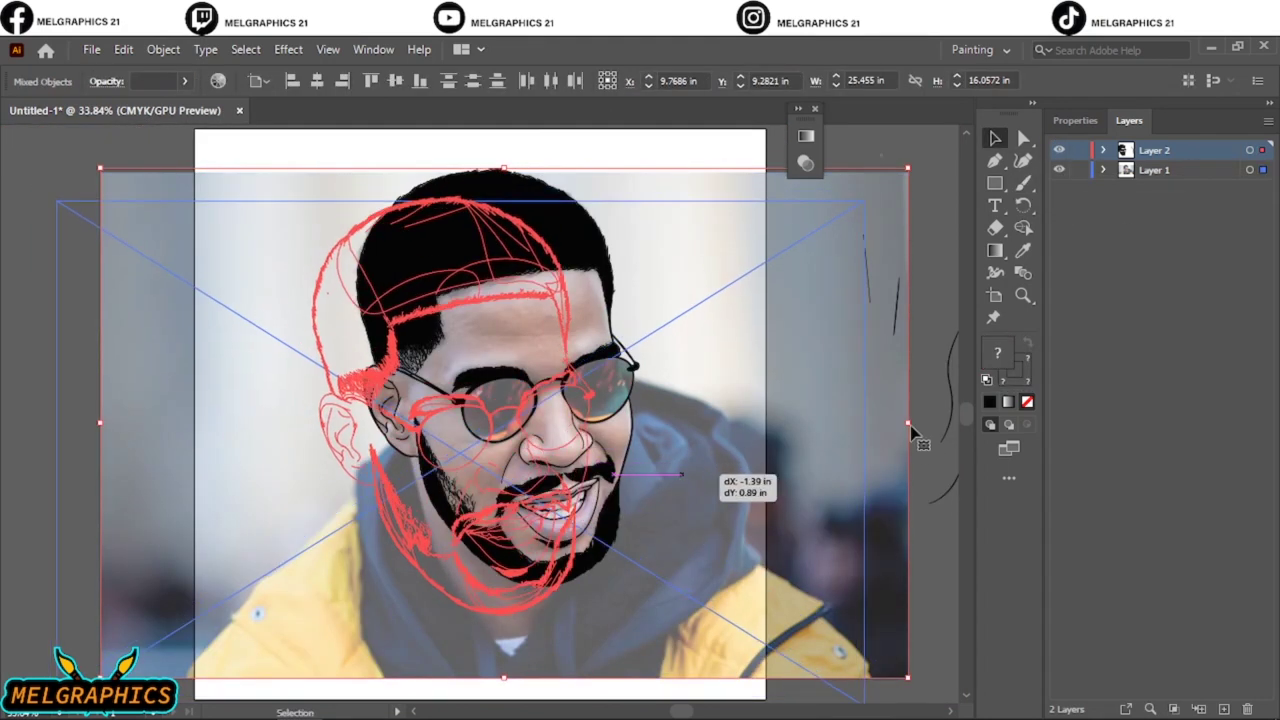
drag(909, 450, 924, 228)
click(924, 228)
Step: Lock and hide the photo layer, then expand the line art's appearance into shapes
click(1079, 170)
click(1060, 170)
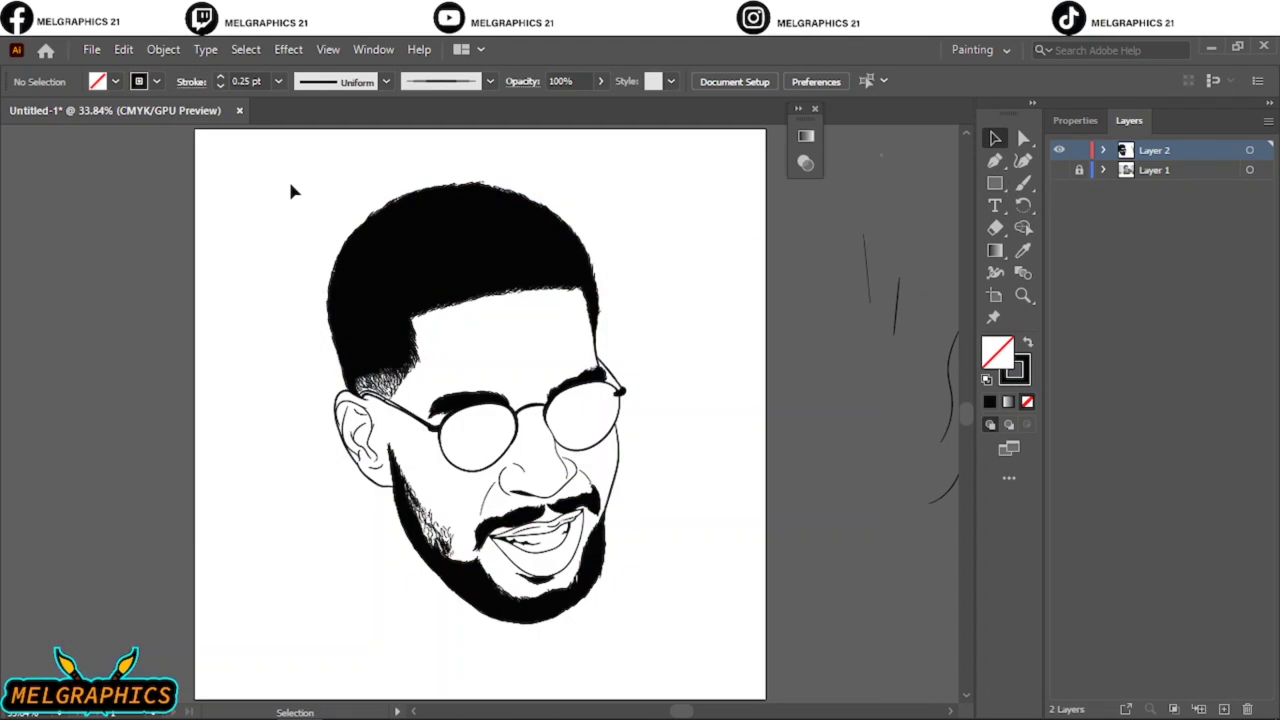
key(ctrl+a)
click(163, 49)
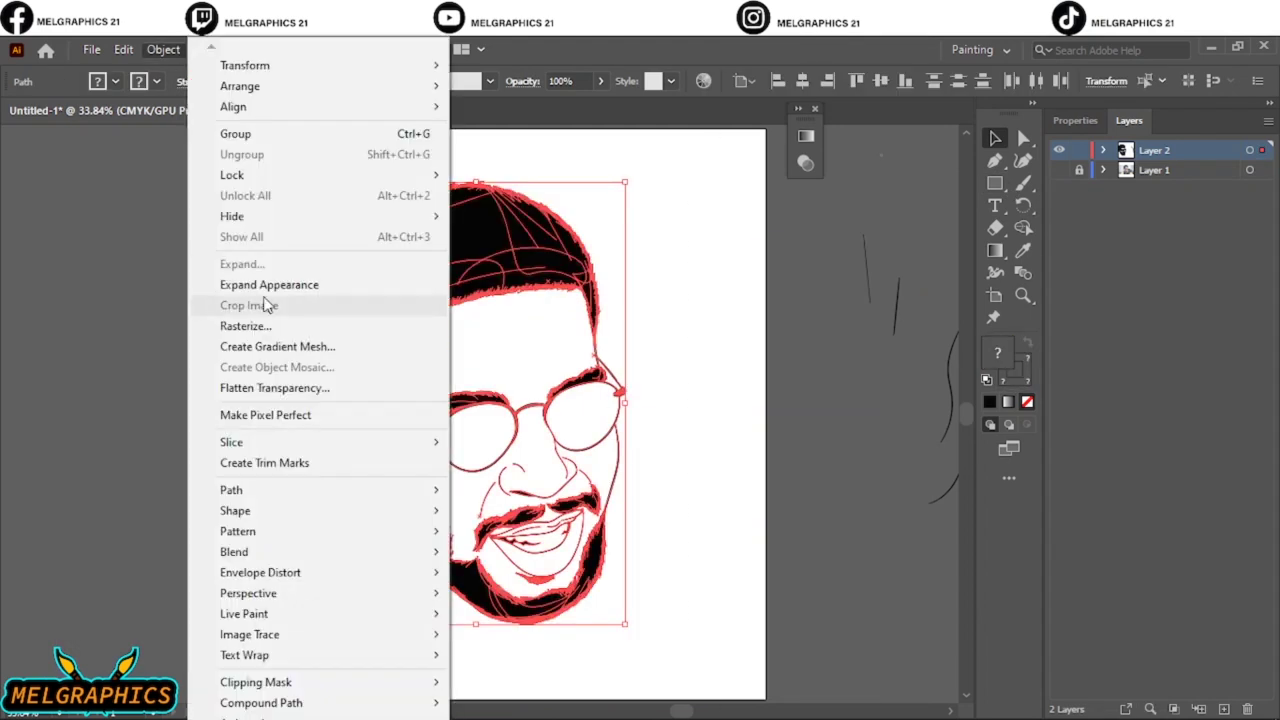
click(345, 303)
click(1075, 120)
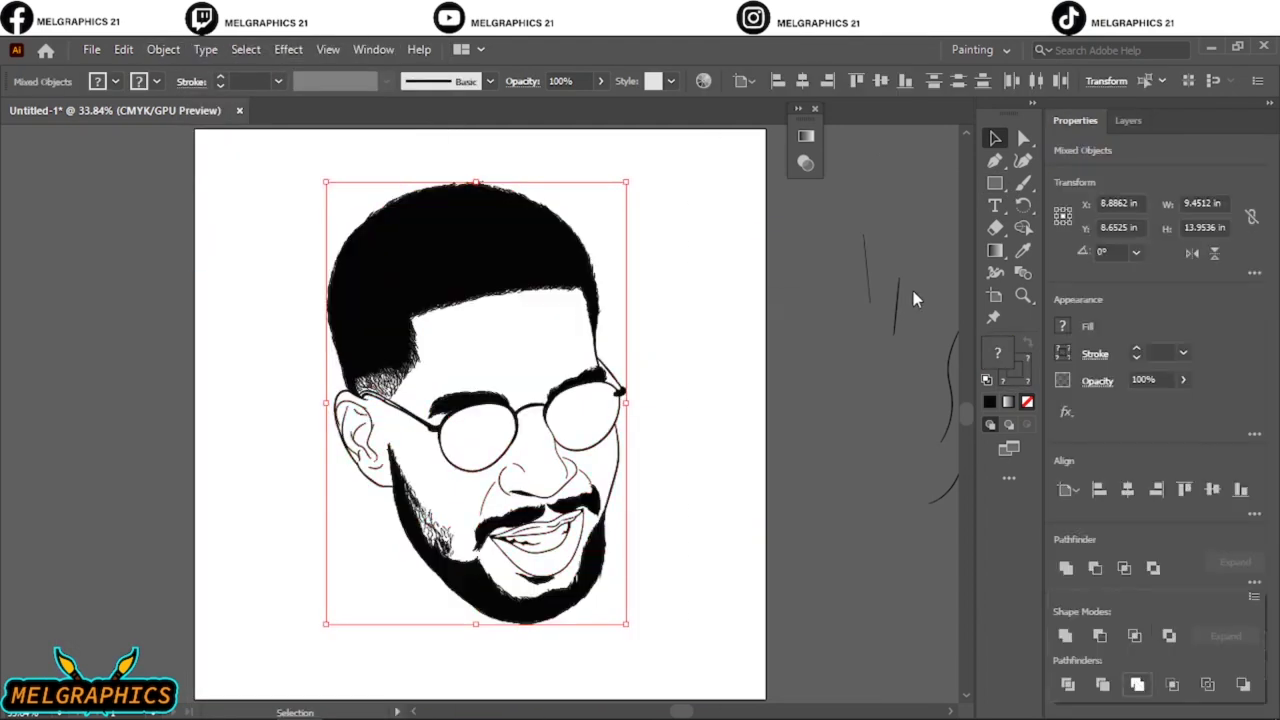
click(913, 291)
click(1128, 120)
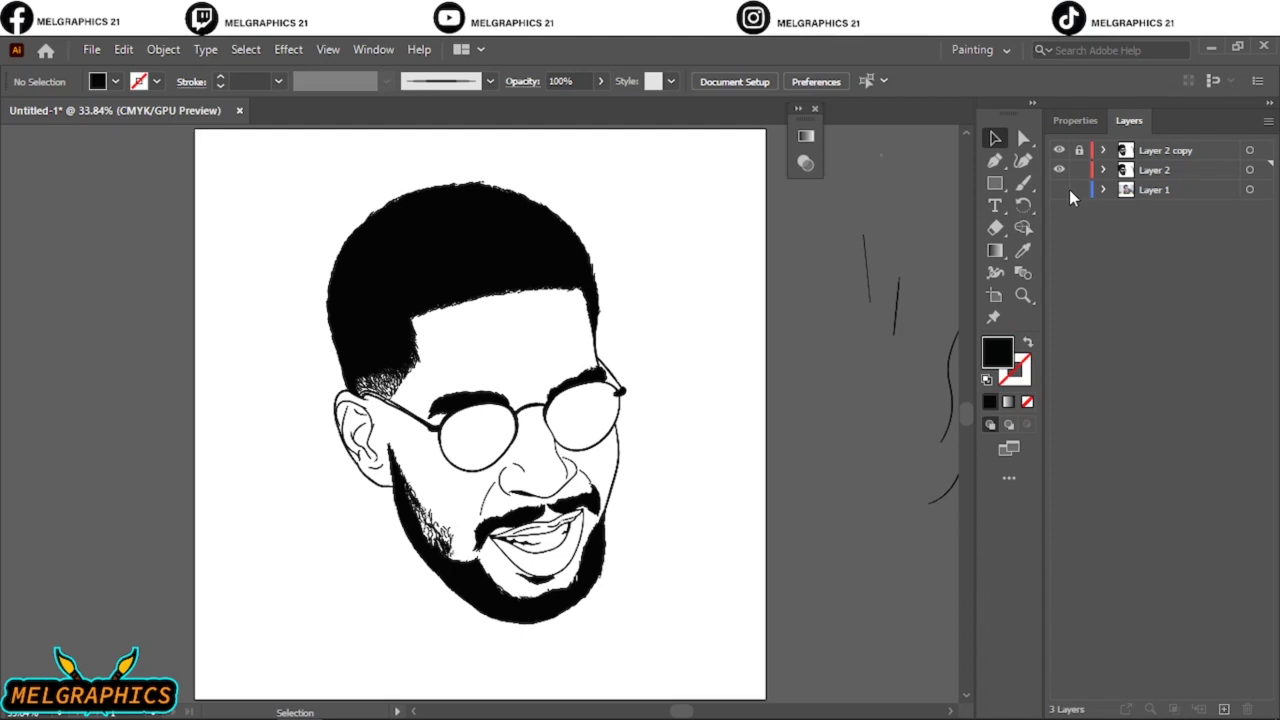
Step: Draw a light orange rectangle over the face and send it behind the line art
click(1069, 189)
double_click(997, 351)
drag(983, 461, 1012, 488)
click(856, 297)
click(1171, 268)
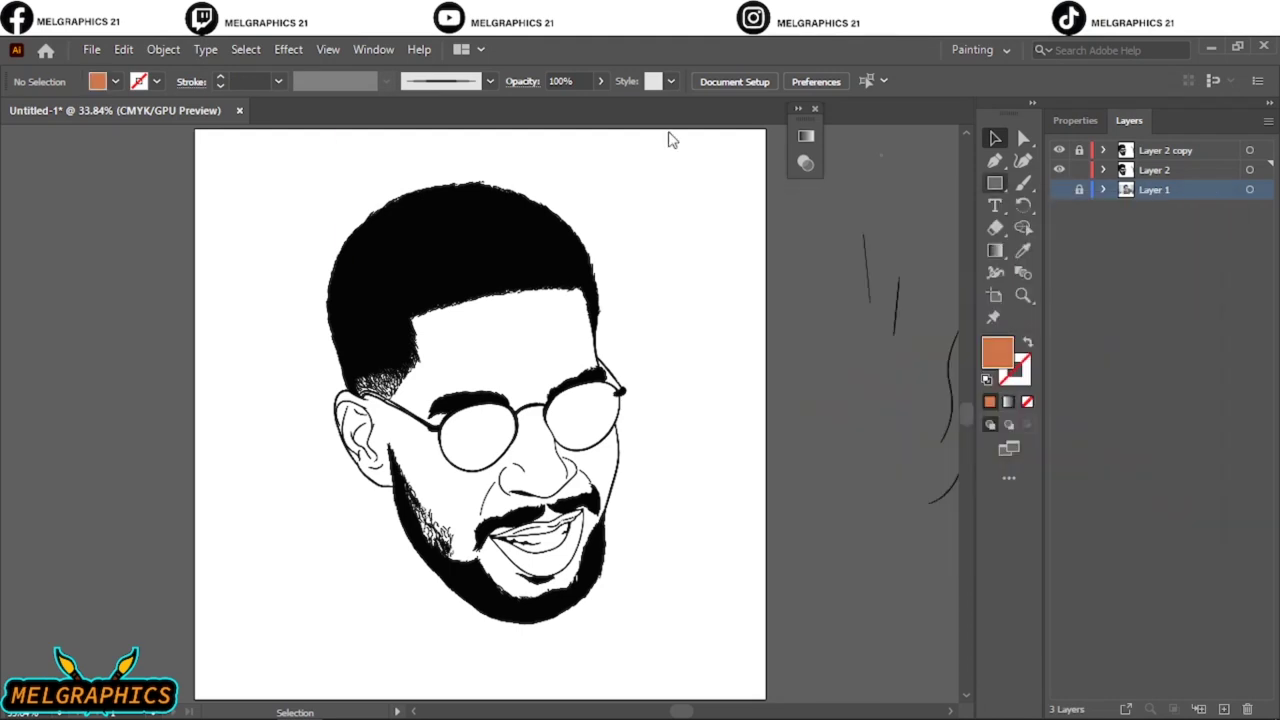
key(m)
drag(241, 167, 723, 637)
right_click(677, 294)
click(905, 674)
Step: Brighten the orange fill with Adjust Color Balance, reducing cyan and black
click(123, 49)
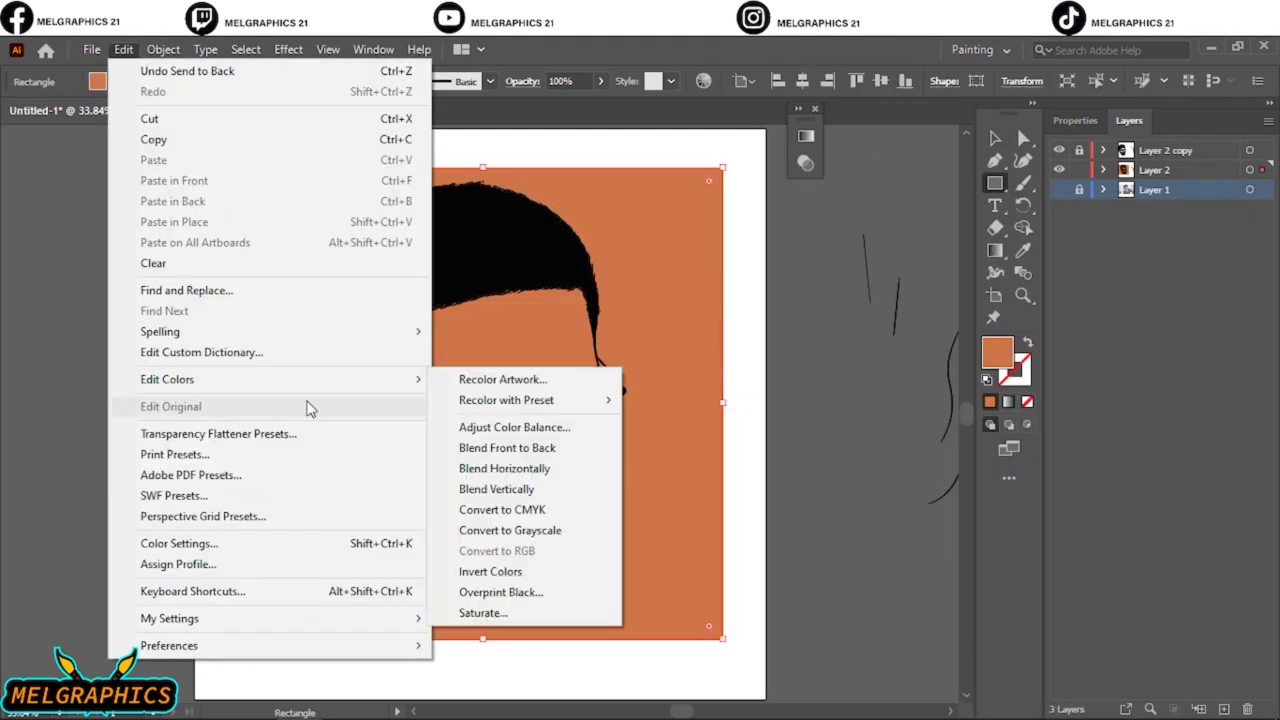
click(457, 429)
click(795, 501)
mouse_move(941, 322)
mouse_down()
mouse_move(951, 326)
mouse_move(940, 330)
mouse_move(934, 294)
mouse_up()
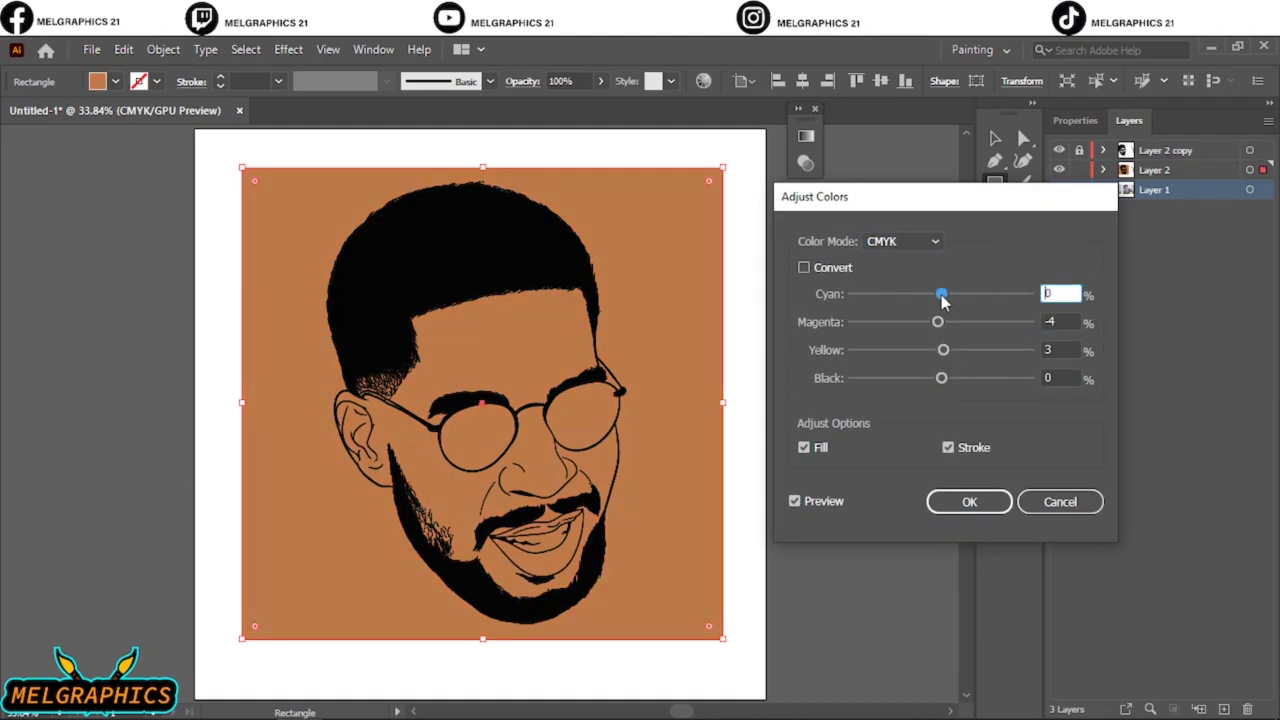
drag(941, 378, 936, 380)
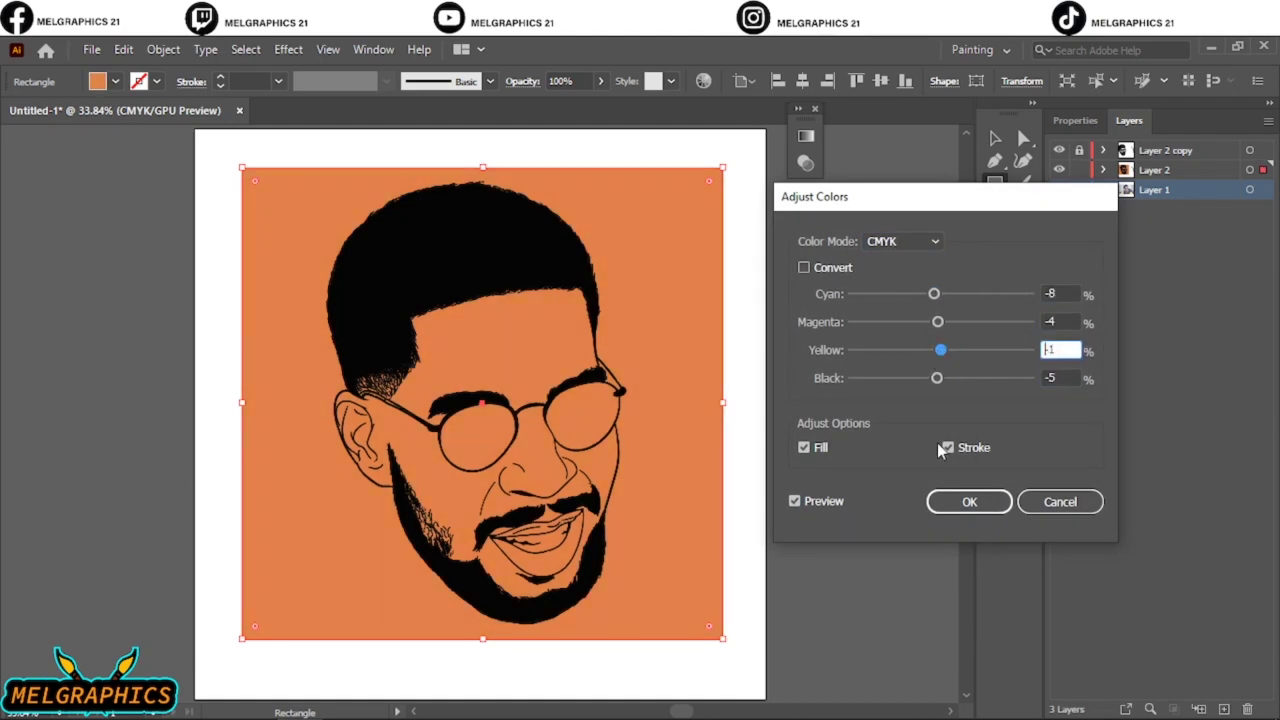
key(Return)
Step: Delete the orange pieces lying outside the face inside the cartoon group
key(ctrl+a)
click(1080, 121)
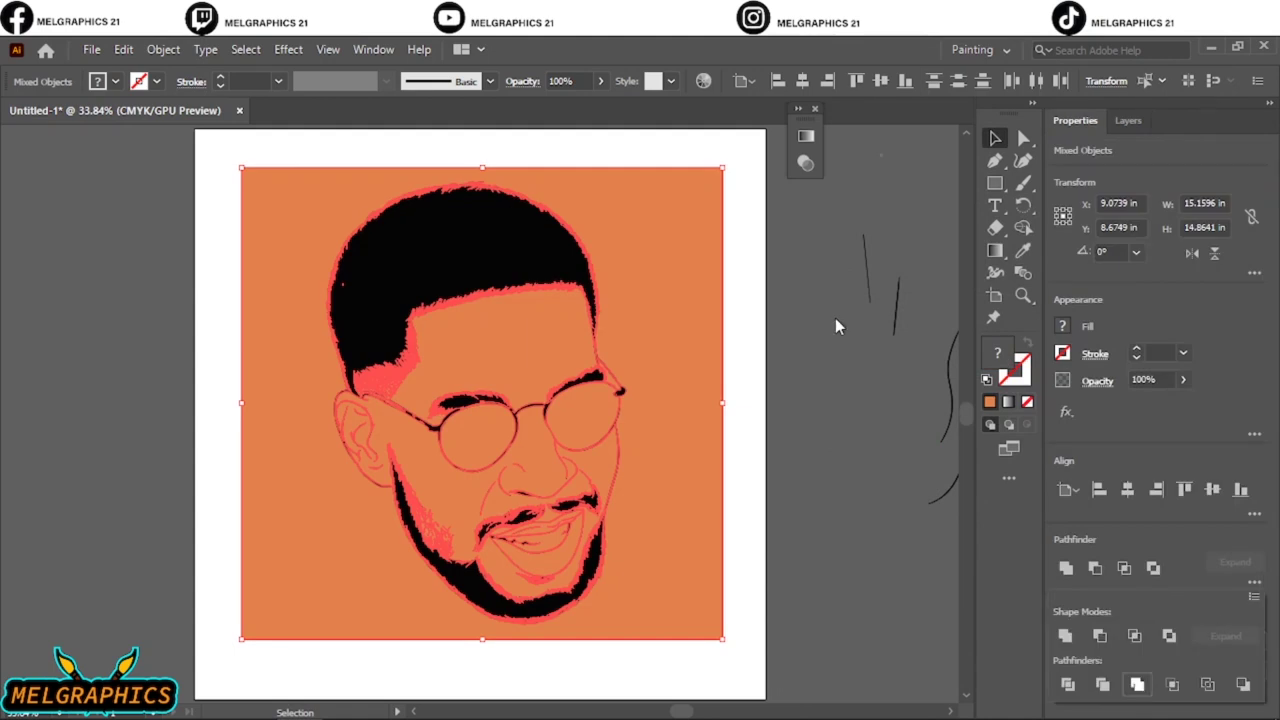
click(835, 326)
double_click(700, 368)
click(680, 375)
key(Delete)
scroll(660, 380, up, 5)
click(603, 377)
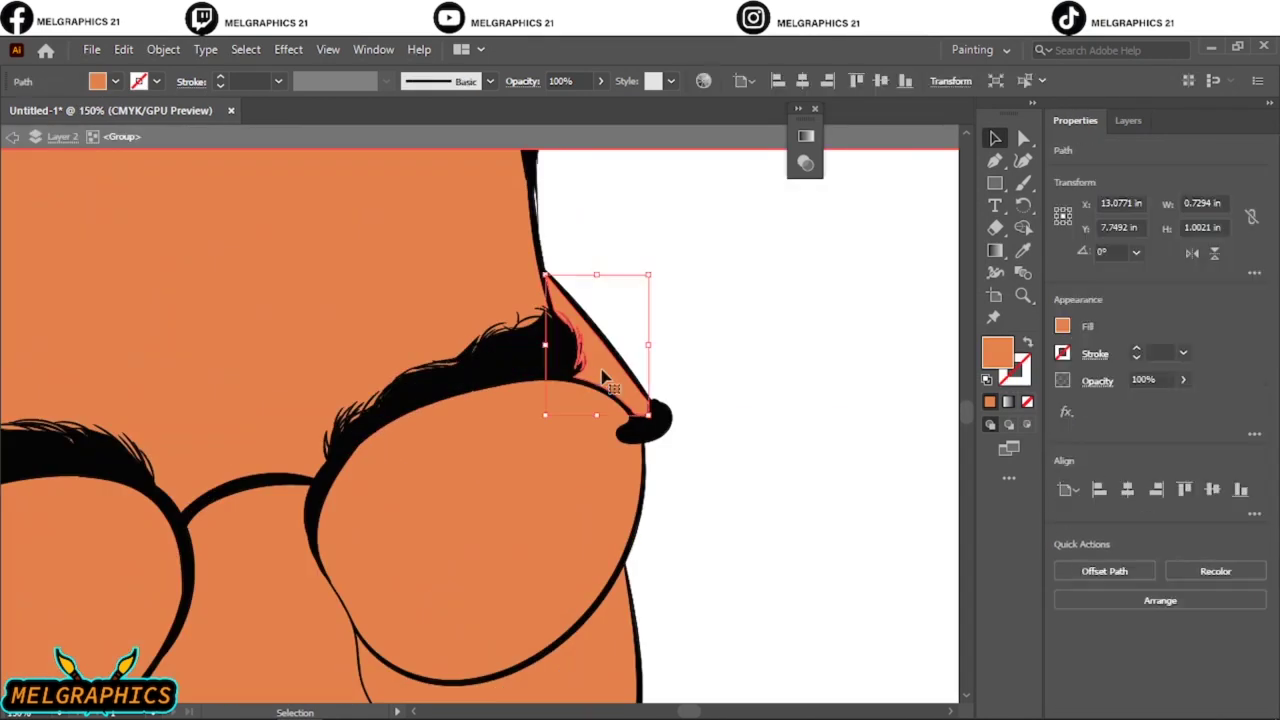
click(770, 280)
double_click(774, 288)
key(ctrl+minus)
key(ctrl+minus)
key(ctrl+minus)
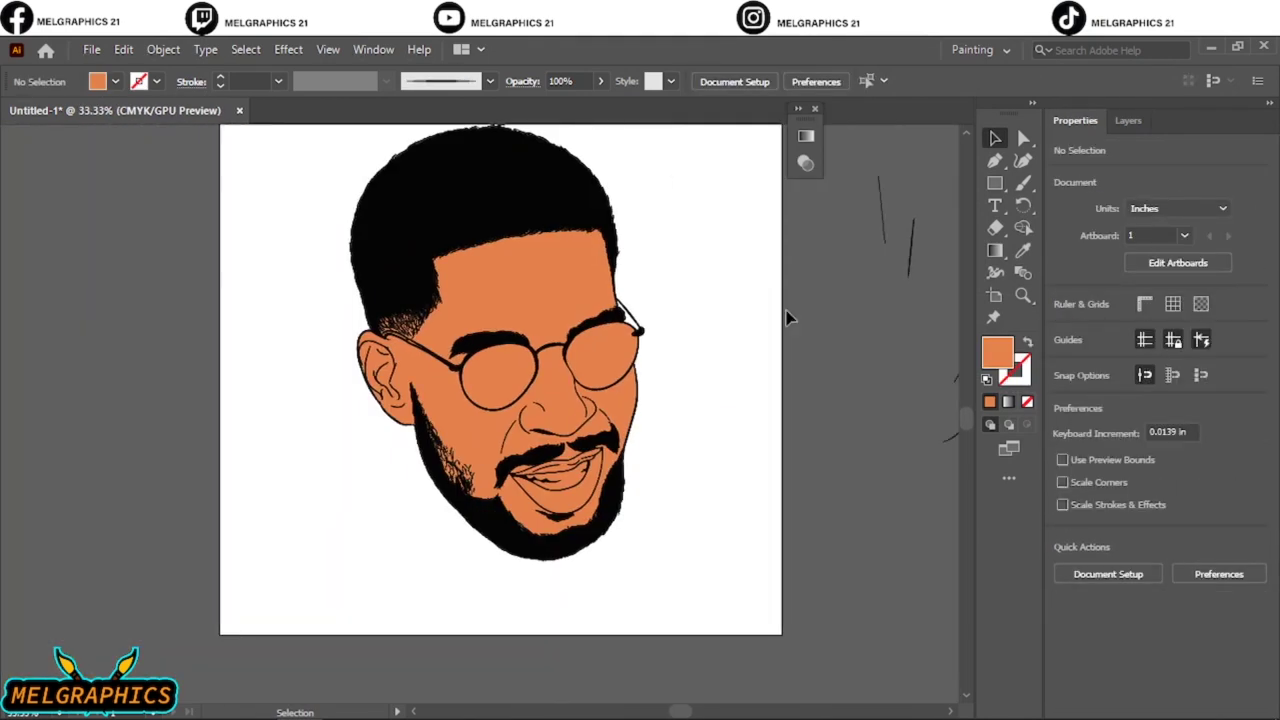
Step: Show the reference photo layer and hide the cartoon layer
click(1128, 120)
click(1059, 189)
click(1059, 170)
scroll(680, 346, up, 3)
Step: Show the cartoon again, hide the photo, and fill the lower lip with salmon E2714D
scroll(685, 348, down, 2)
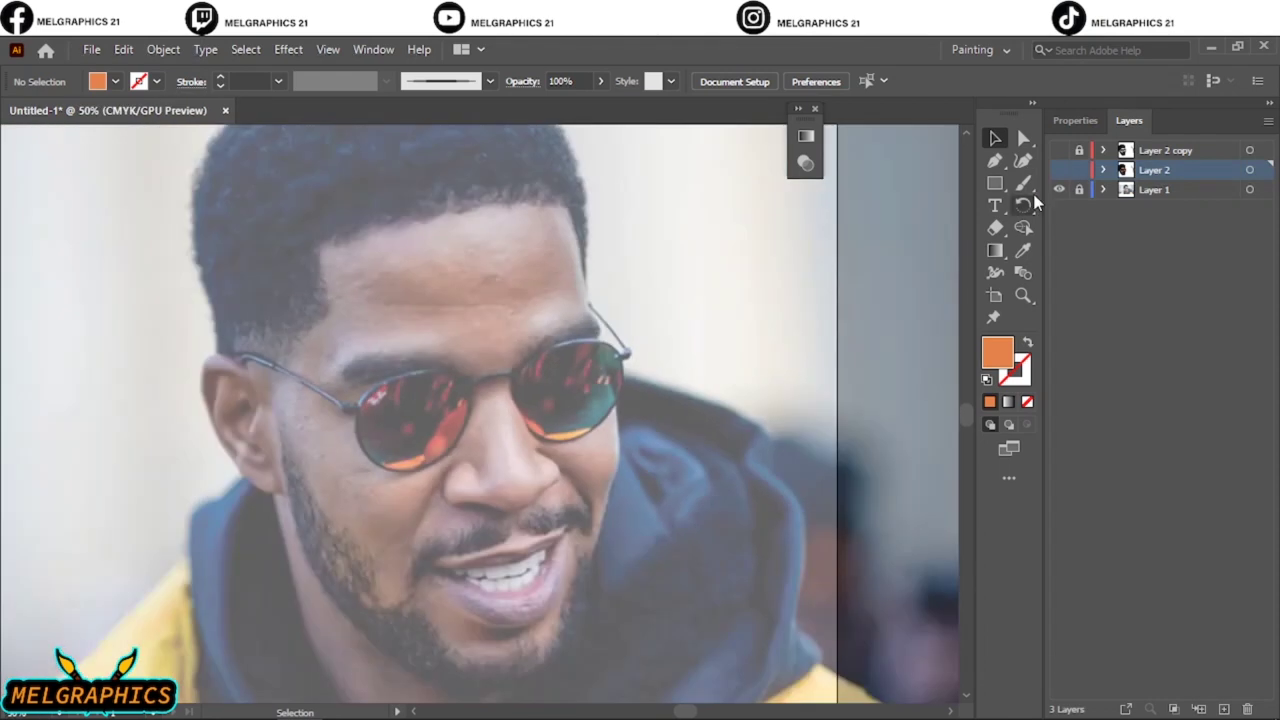
click(1059, 170)
click(1059, 189)
click(537, 600)
double_click(540, 600)
scroll(540, 600, up, 2)
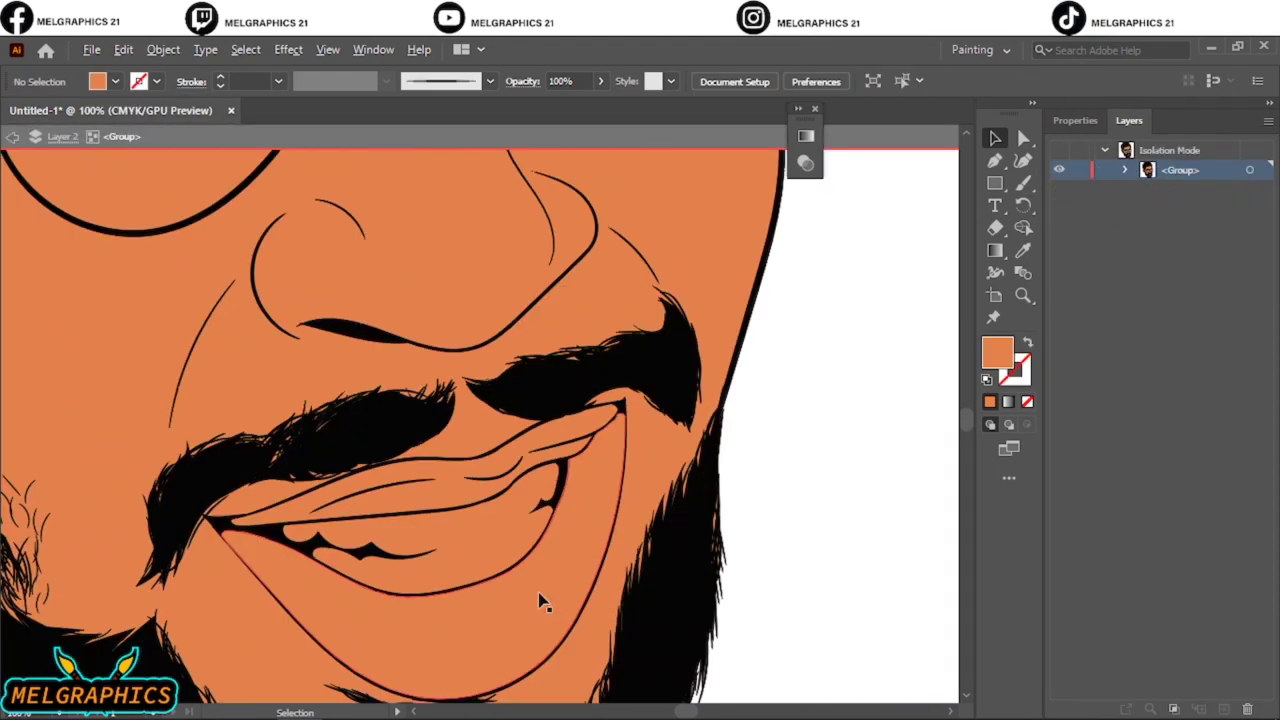
click(540, 600)
double_click(997, 352)
click(995, 273)
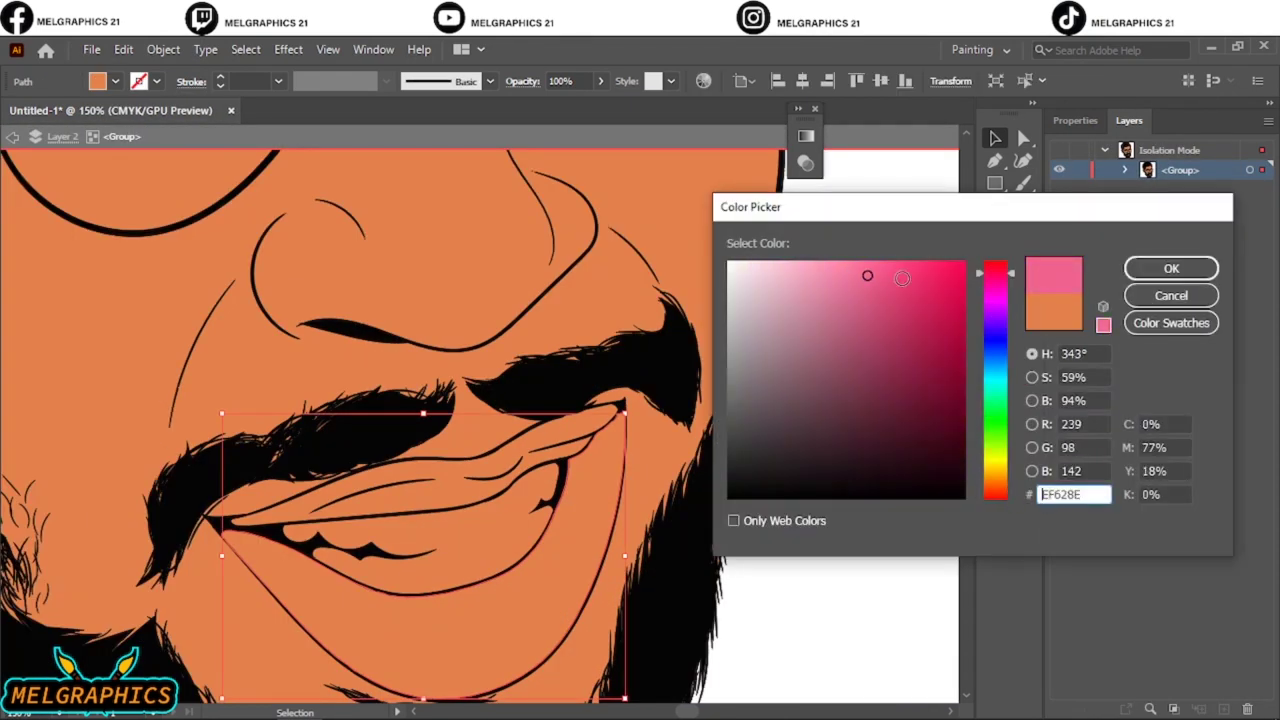
text(E2714D)
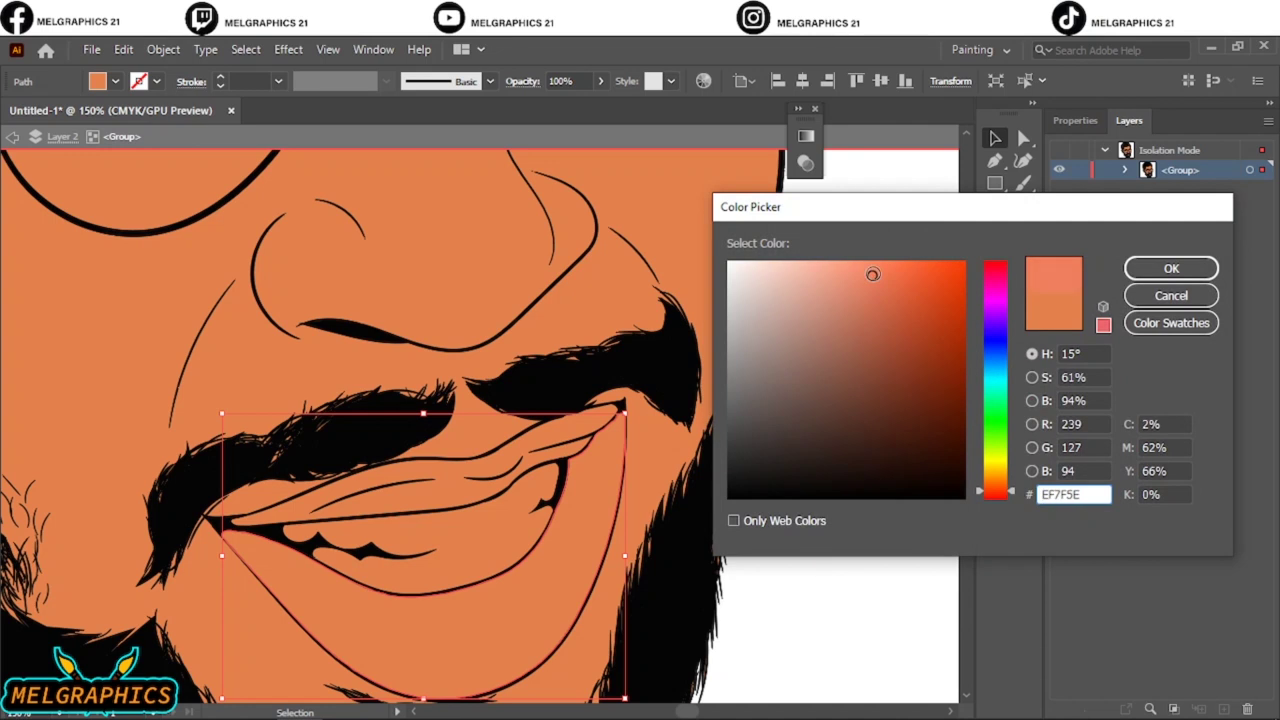
click(1171, 268)
Step: Fill the upper lip shape with a deeper red
click(450, 465)
double_click(997, 352)
click(890, 306)
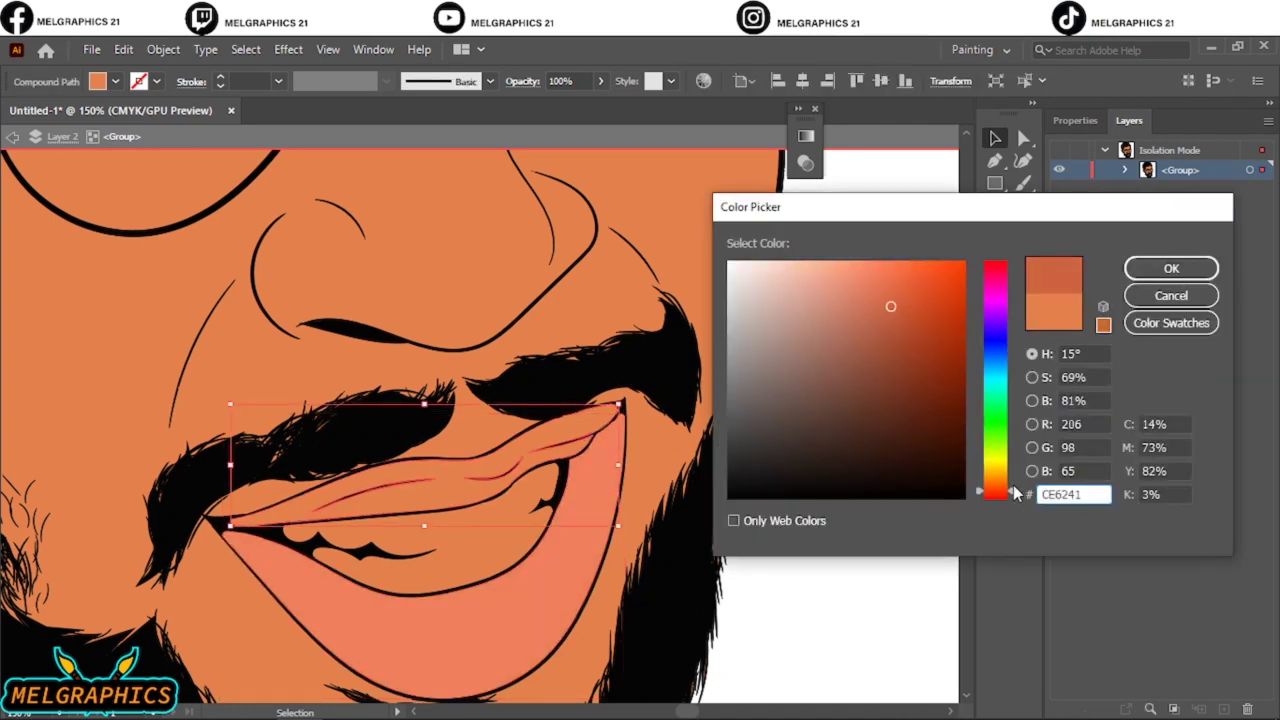
drag(1015, 494, 1017, 282)
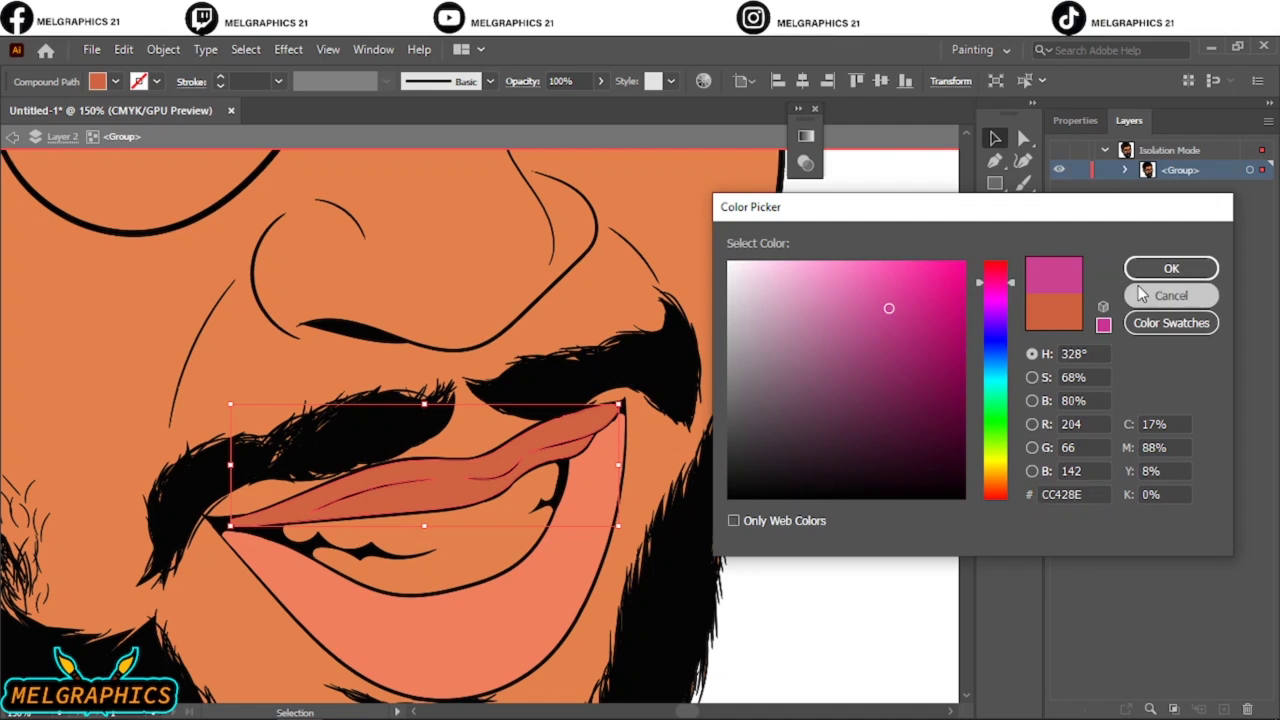
click(1171, 268)
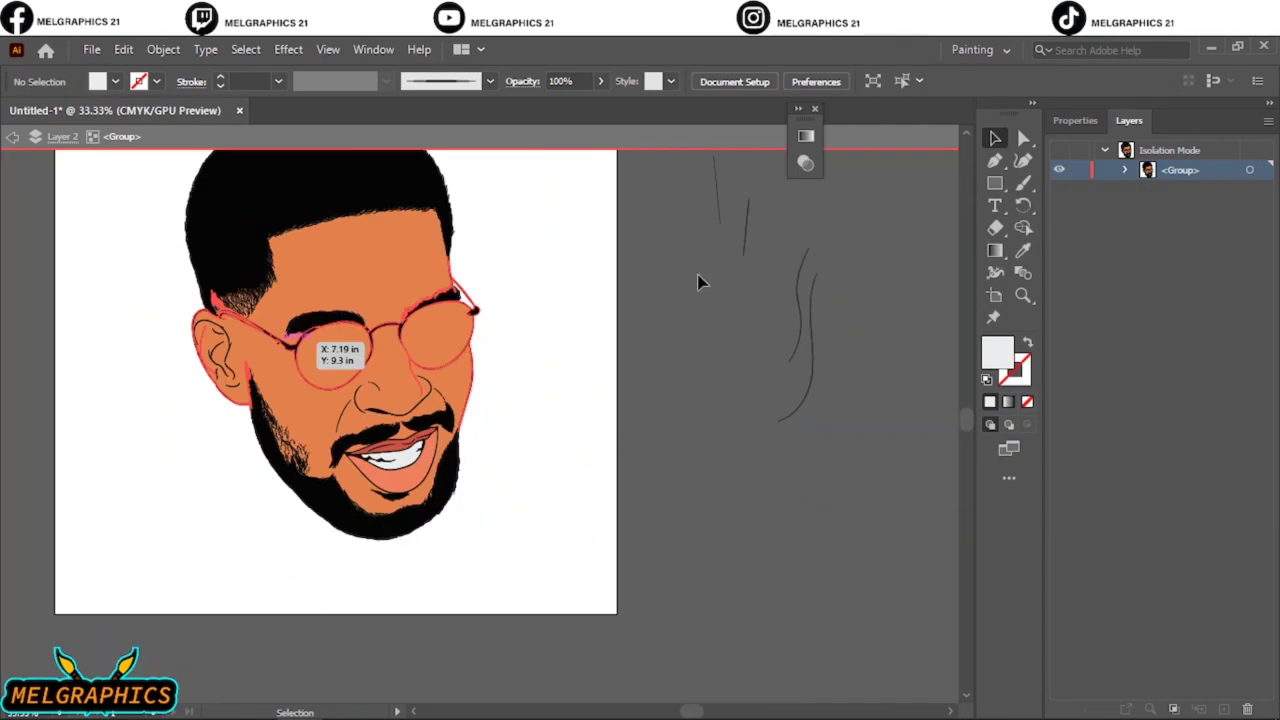
Step: Expand the cartoon group in Layers and lock its first run of shapes
click(1124, 170)
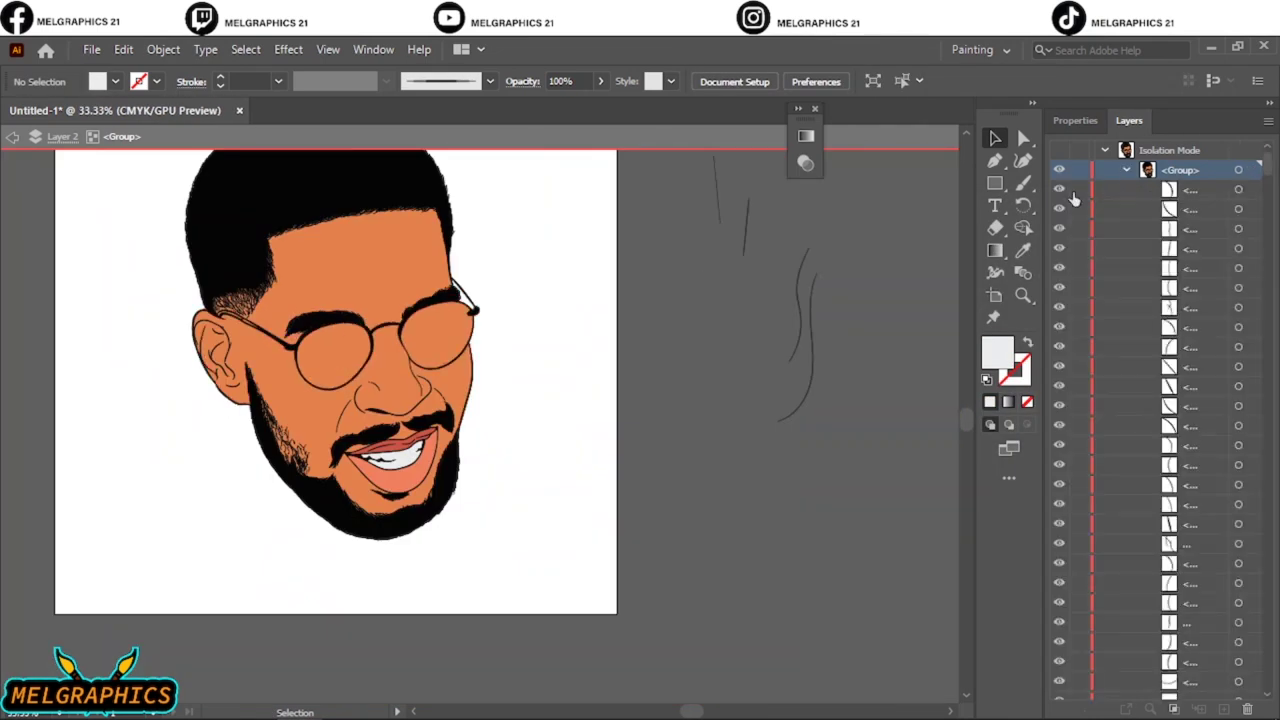
scroll(1073, 191, down, 3)
scroll(1140, 343, down, 3)
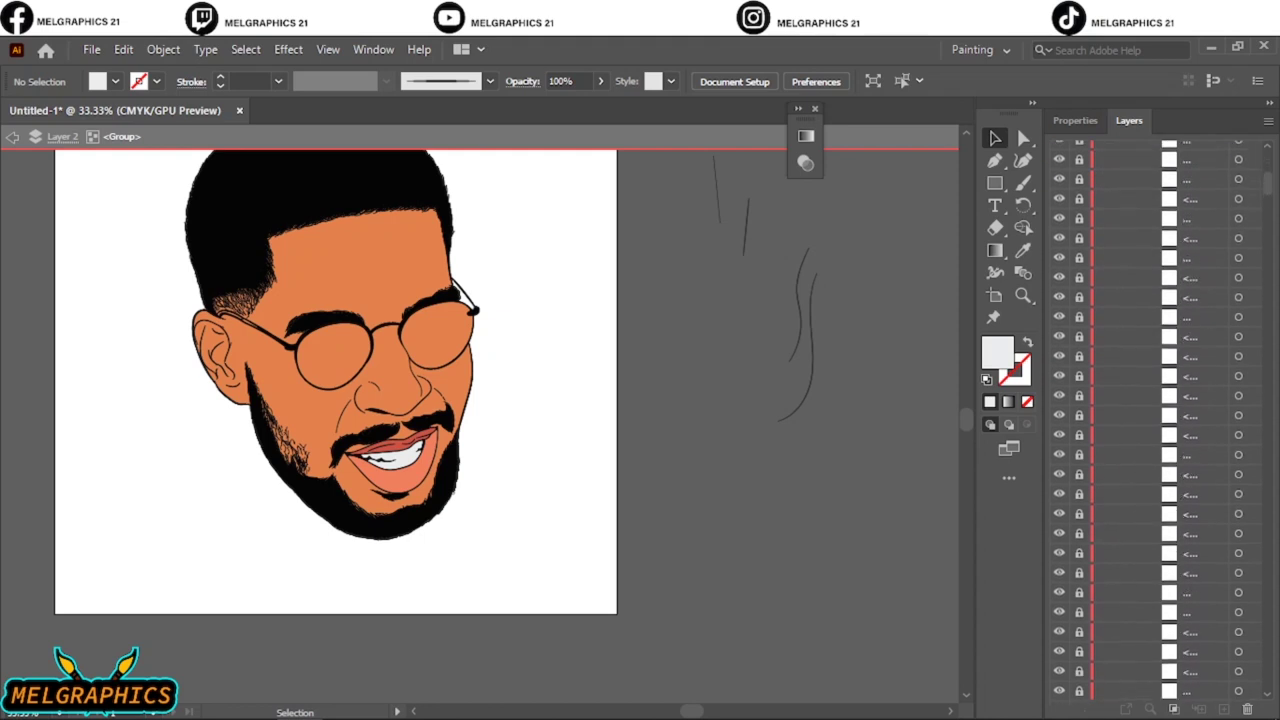
scroll(1140, 343, down, 3)
scroll(1142, 351, down, 3)
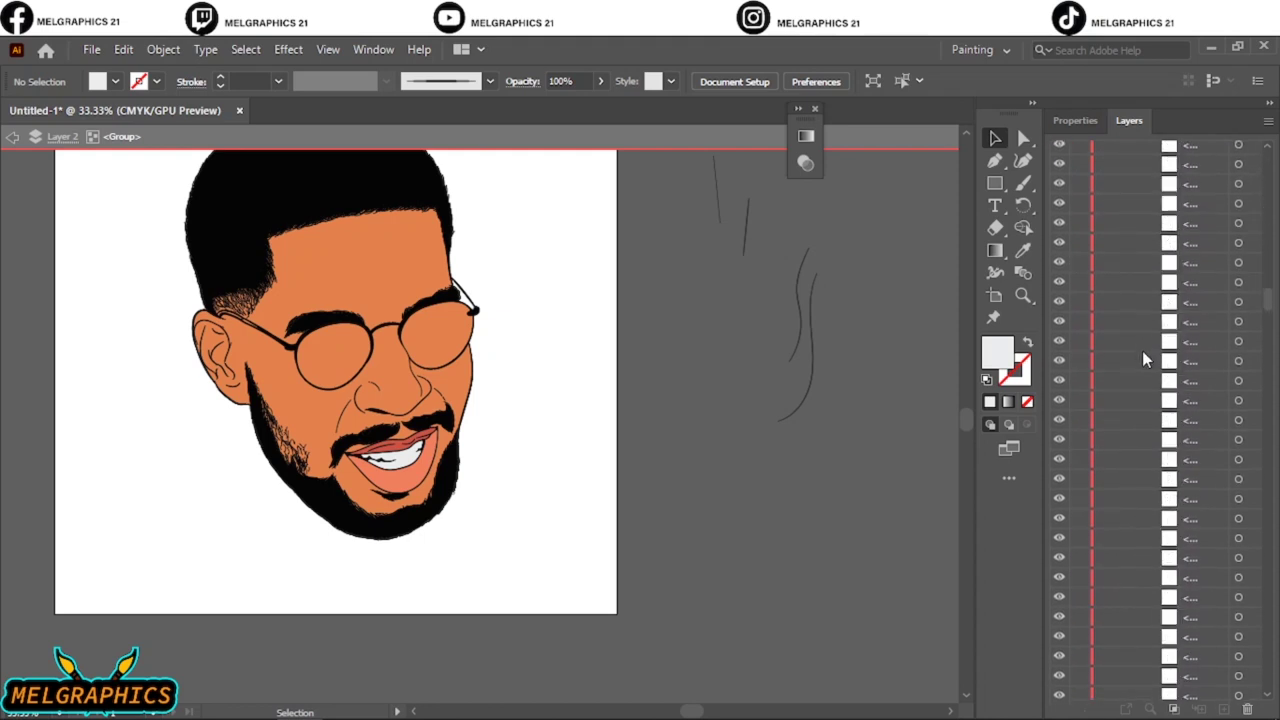
scroll(1142, 351, down, 3)
drag(1080, 285, 1087, 93)
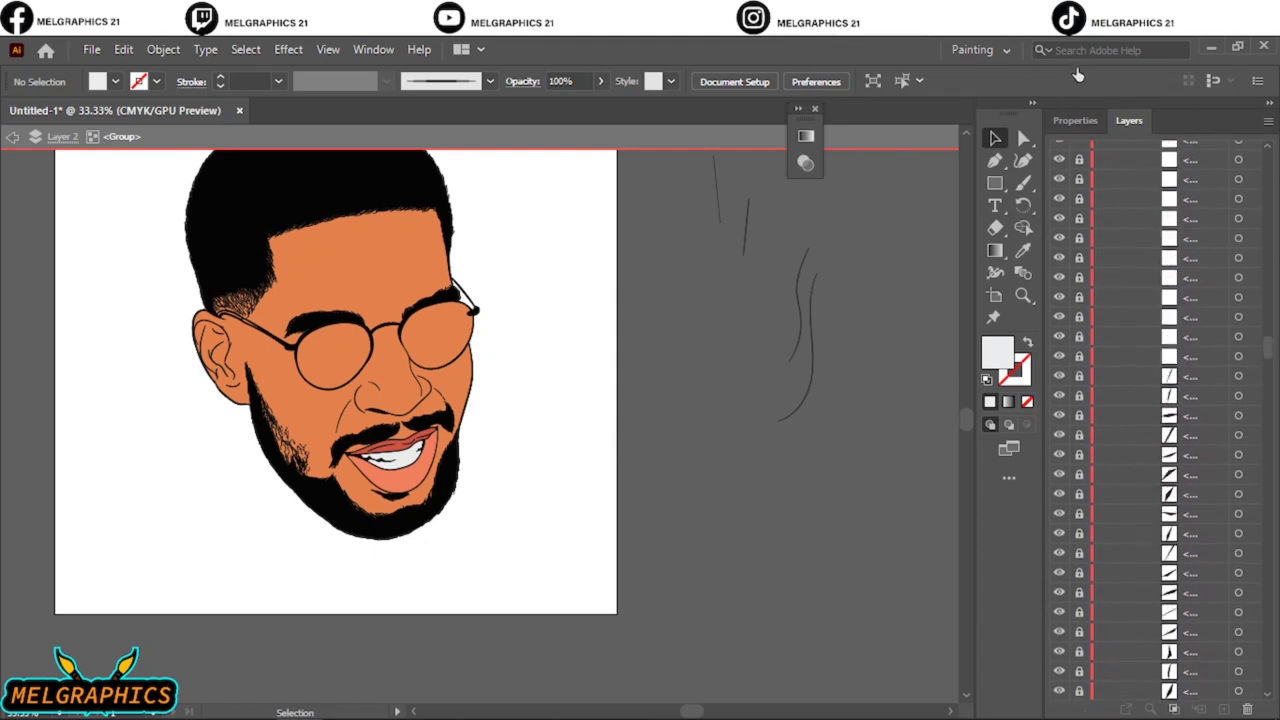
mouse_move(1087, 93)
mouse_down()
mouse_move(1123, 98)
mouse_move(1093, 69)
mouse_up()
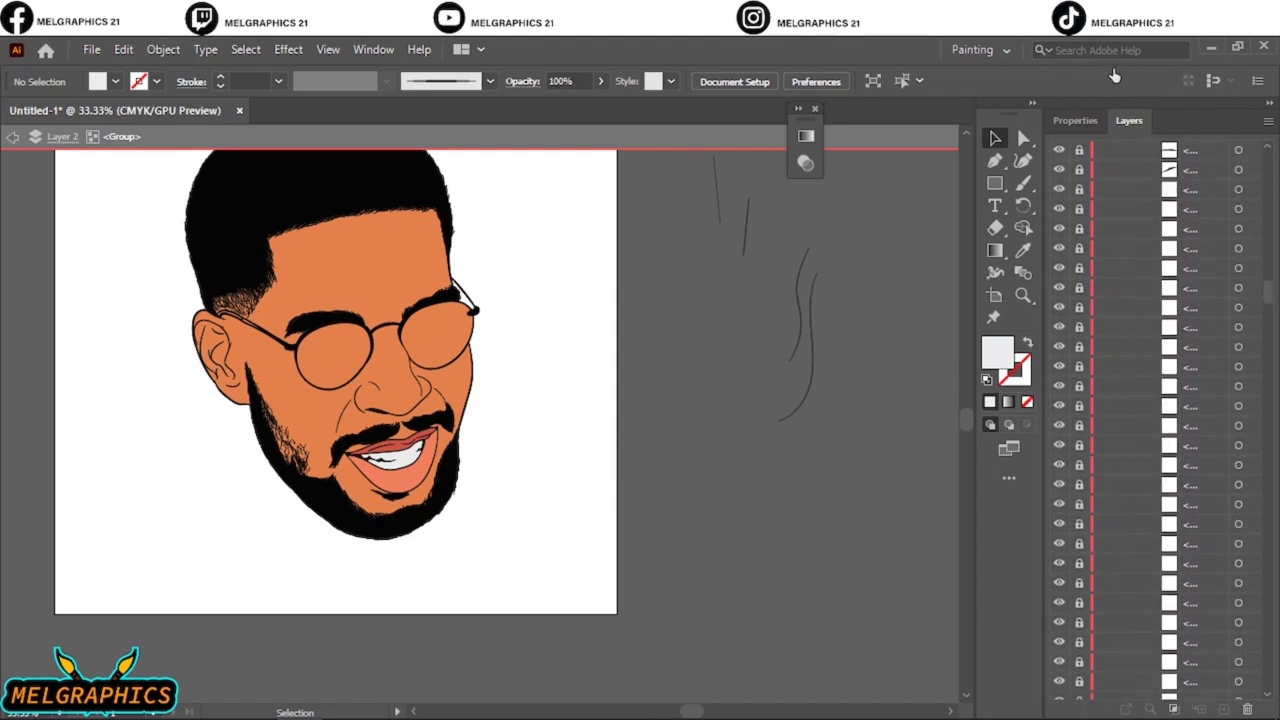
mouse_move(1093, 69)
mouse_down()
mouse_move(1137, 78)
mouse_move(1150, 200)
mouse_up()
Step: Unlock a run of shapes, then lock the remaining sublayers further down
drag(1115, 135, 1110, 557)
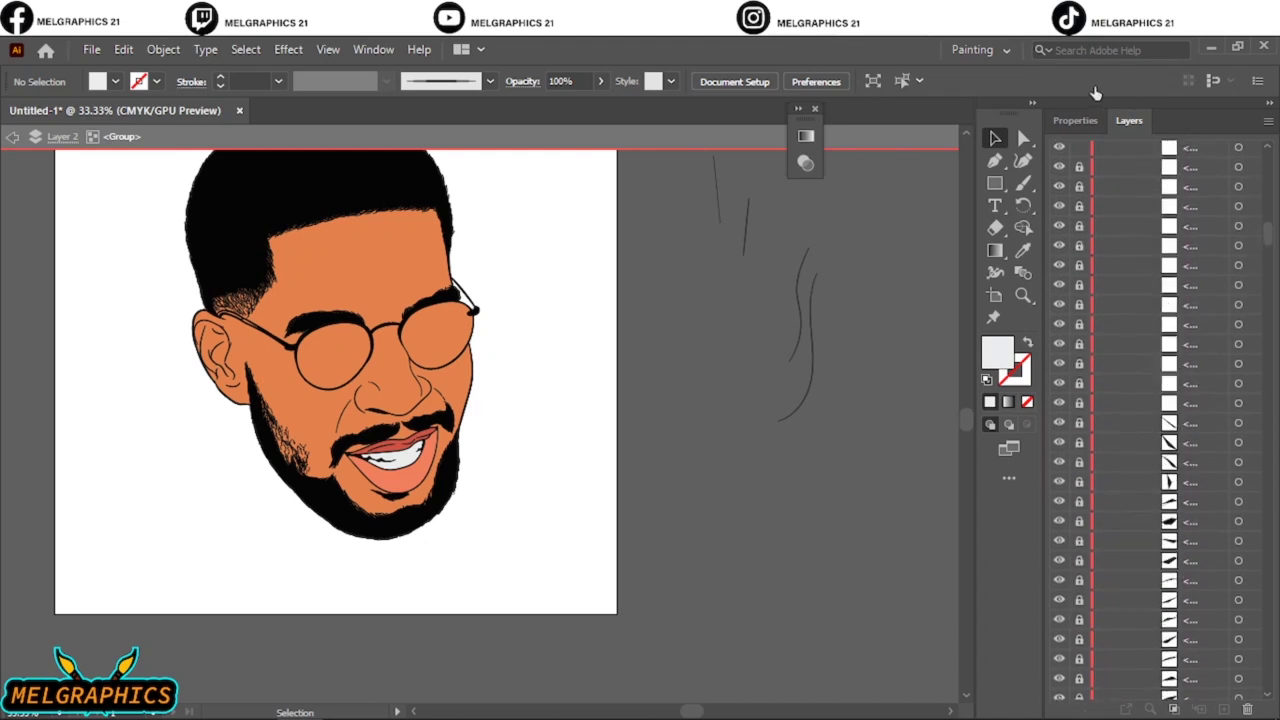
scroll(1209, 351, down, 3)
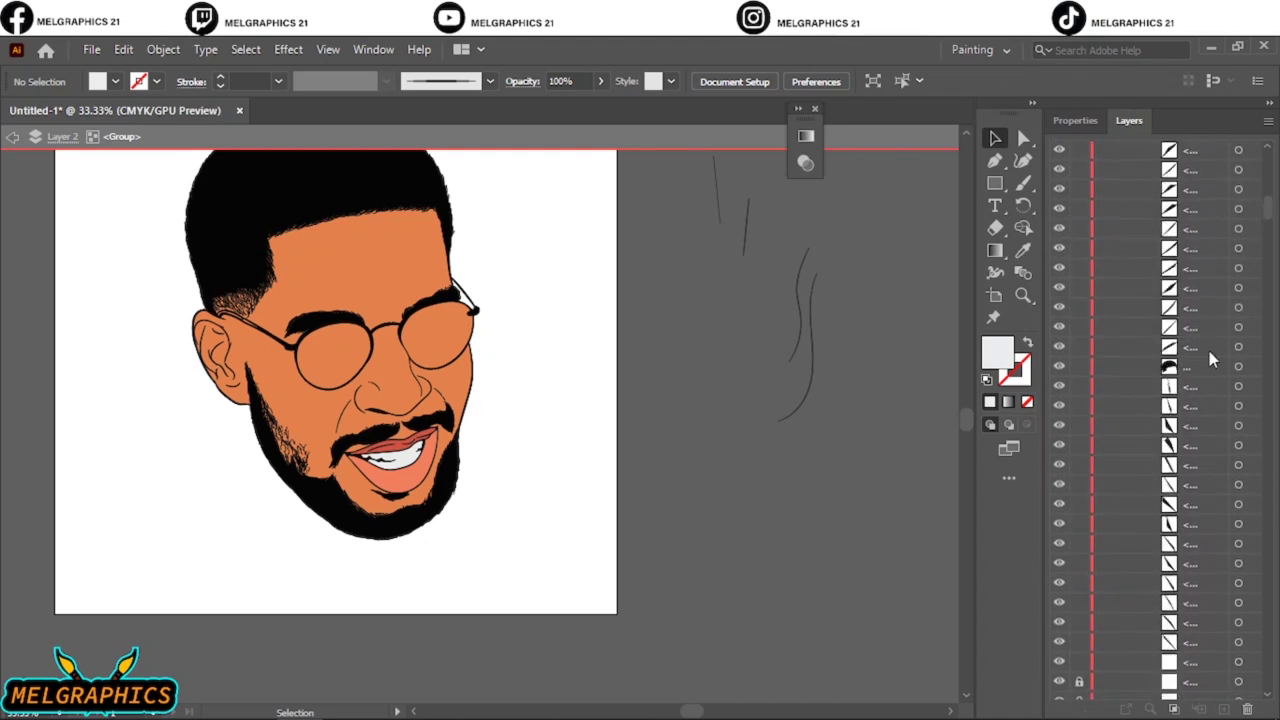
scroll(1120, 231, down, 3)
scroll(1135, 245, down, 3)
drag(1084, 662, 1079, 145)
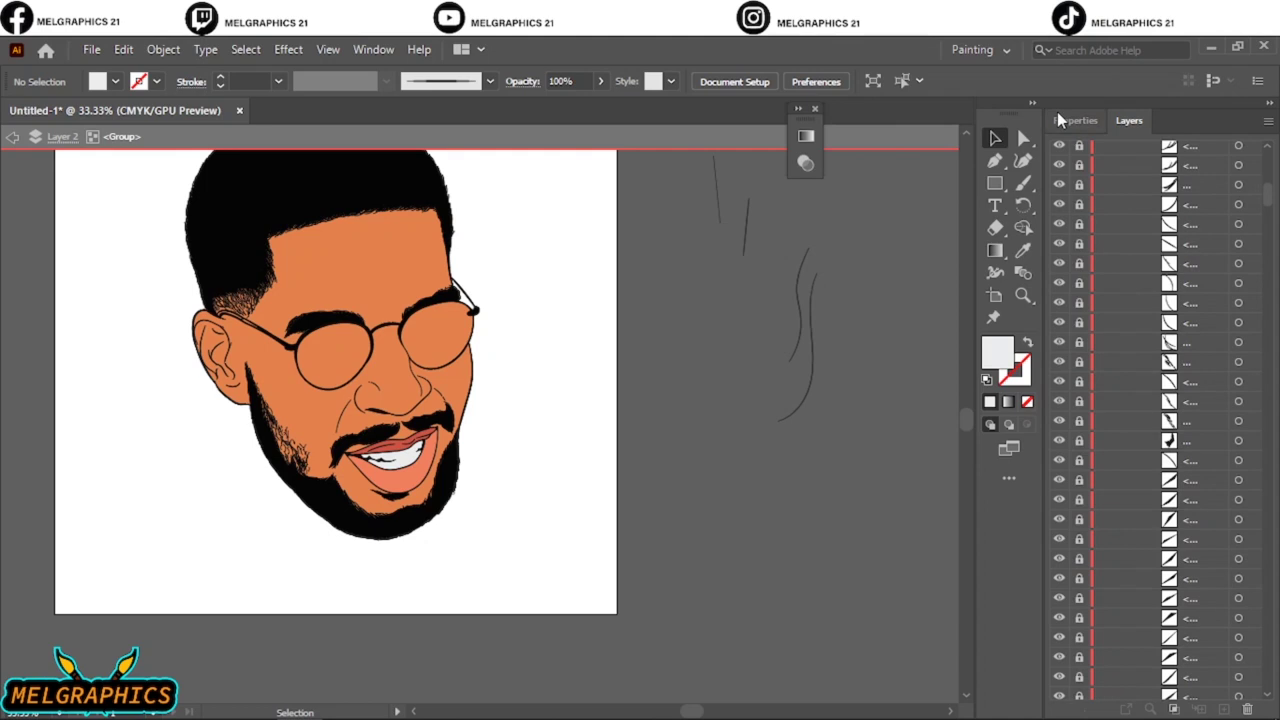
scroll(347, 330, up, 3)
Step: Fill the right lens with the white-to-black gradient swatch
click(520, 345)
click(115, 81)
click(13, 152)
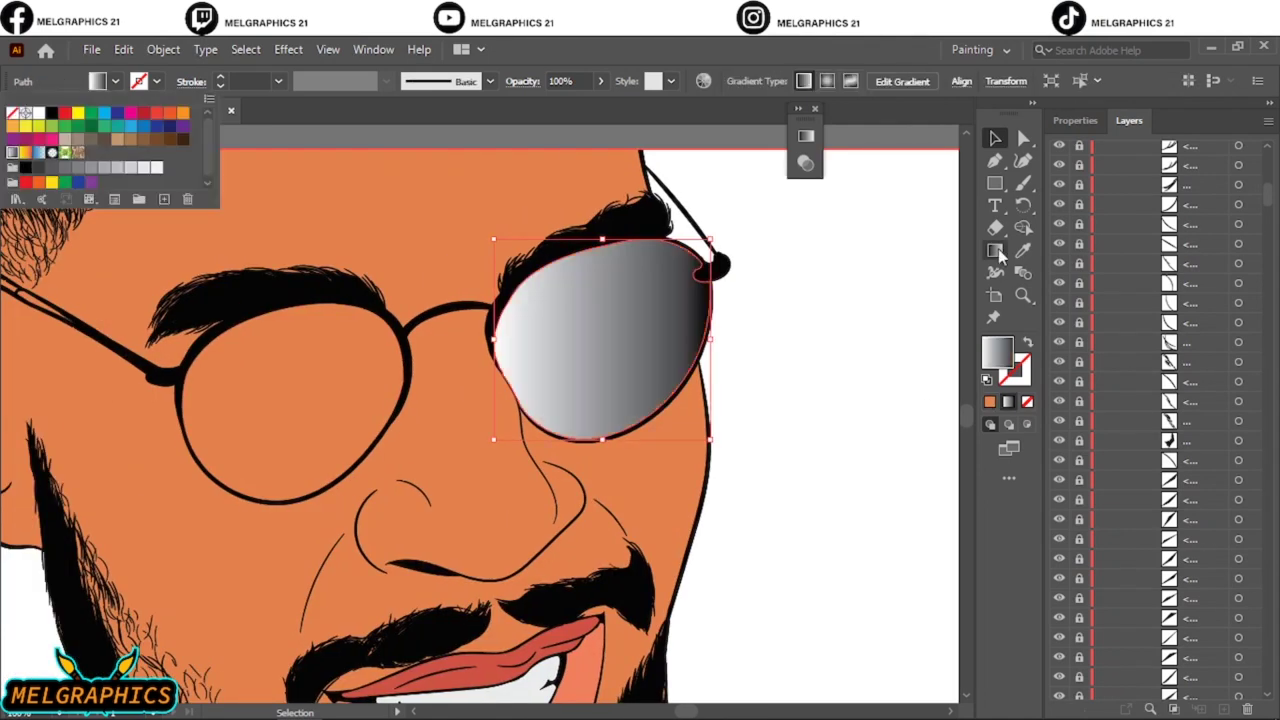
drag(994, 251, 1075, 273)
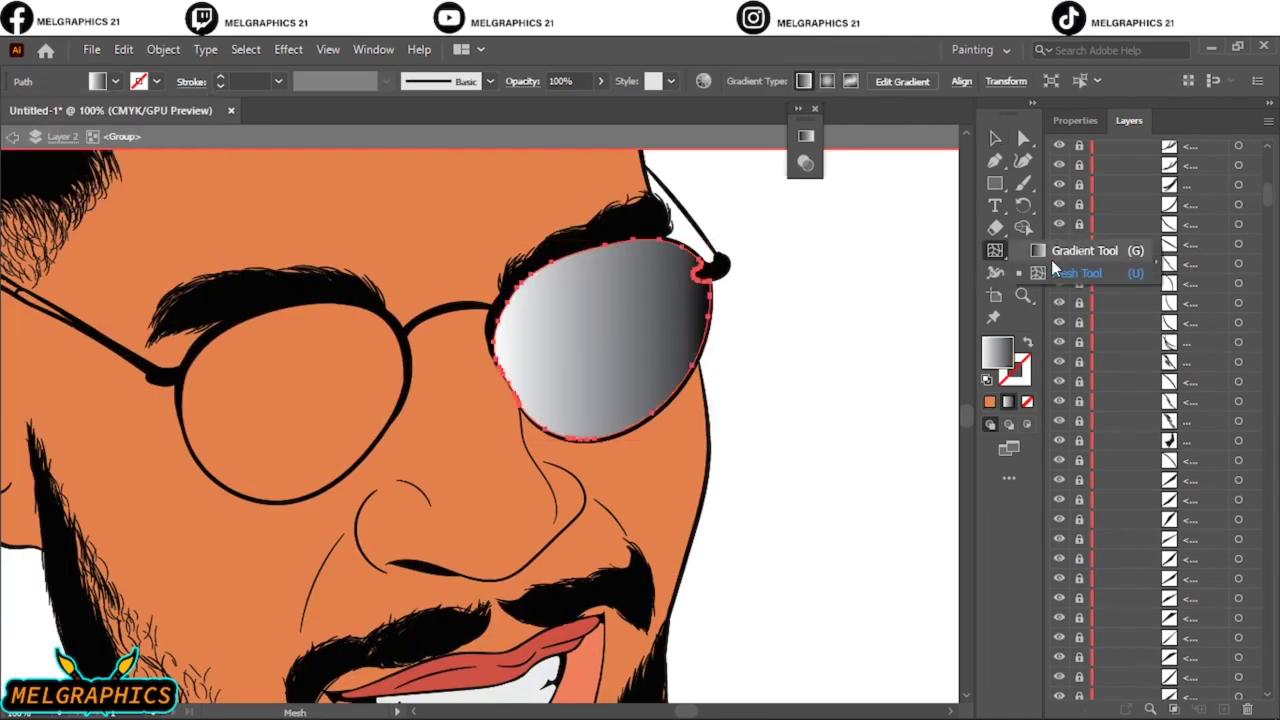
click(1060, 251)
double_click(994, 251)
Step: Add gradient stops and colour them dark blue, purple, orange and yellow
click(648, 281)
drag(690, 281, 713, 281)
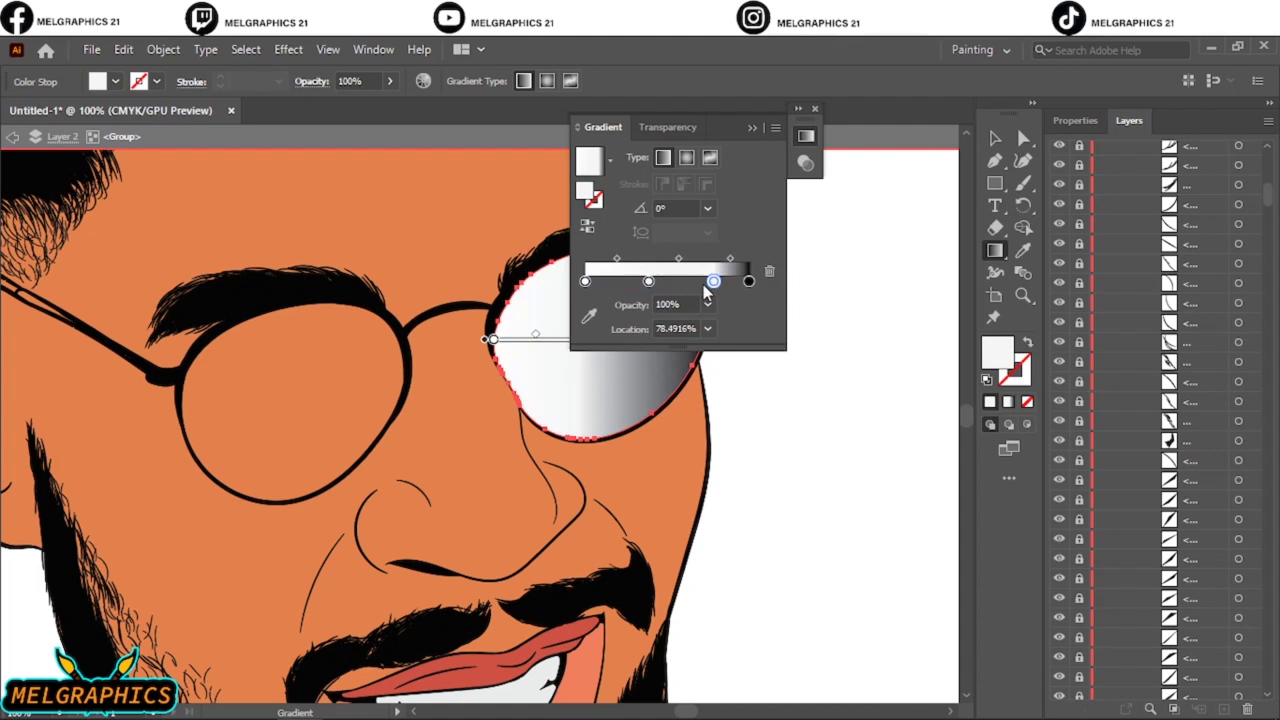
click(626, 282)
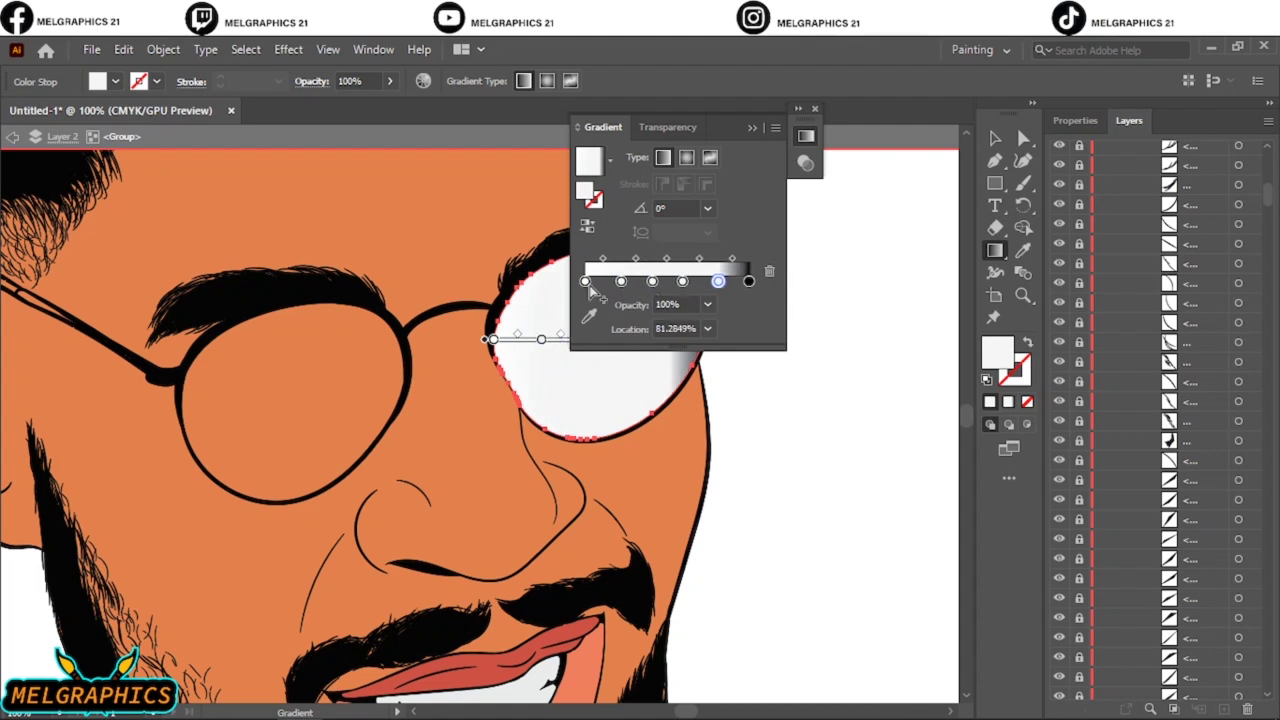
double_click(590, 281)
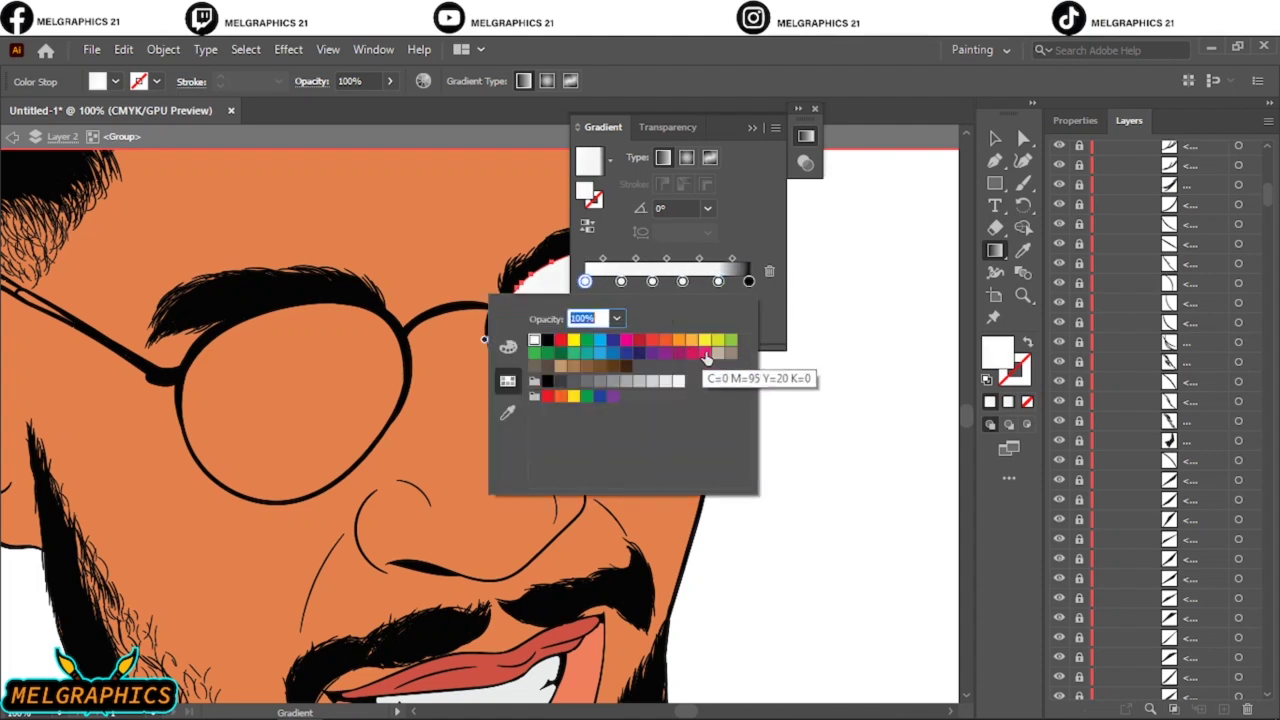
click(639, 352)
double_click(652, 281)
click(665, 352)
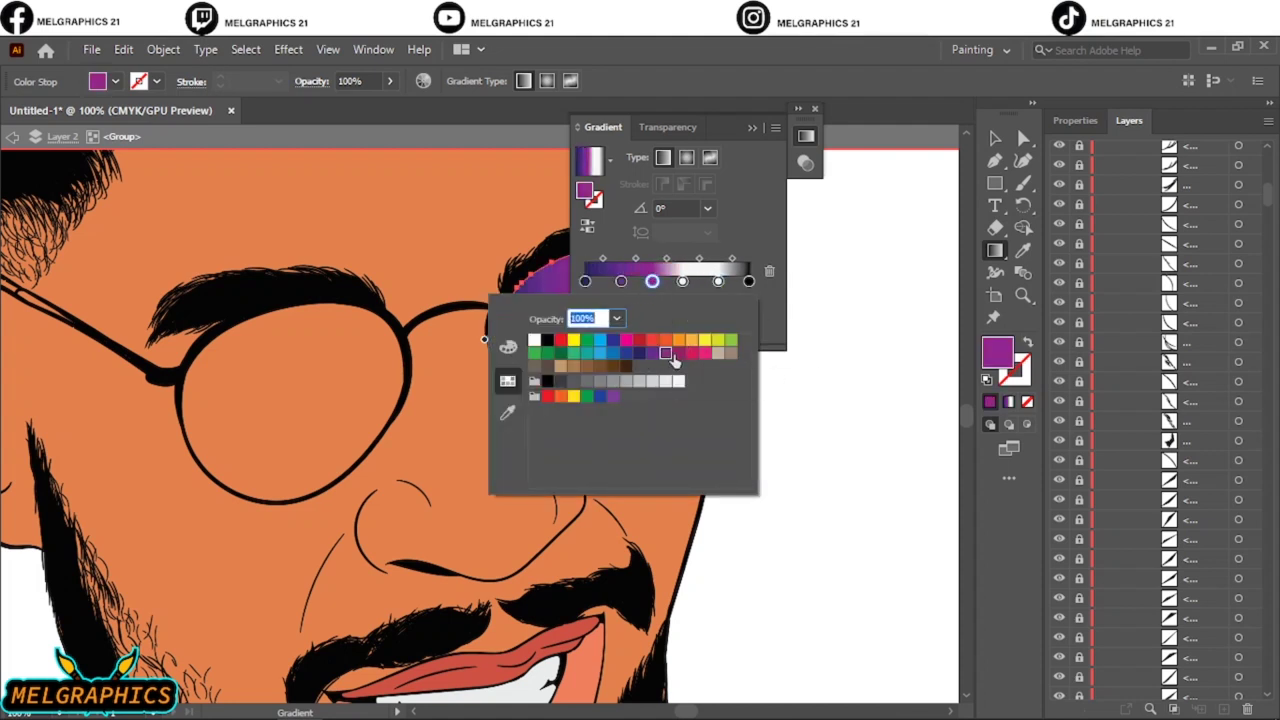
click(690, 340)
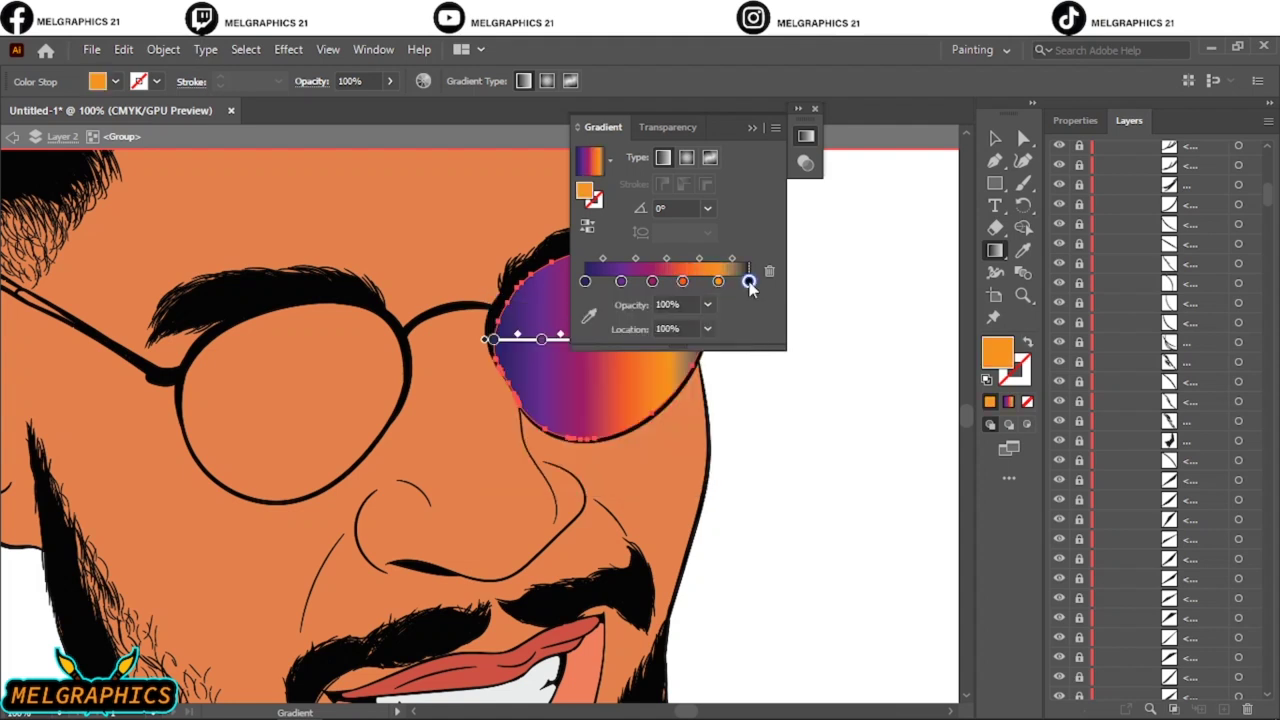
double_click(748, 281)
click(573, 340)
Step: Undo the accidental lens mesh and angle the right lens gradient top-left to bottom-right
drag(997, 252, 1080, 277)
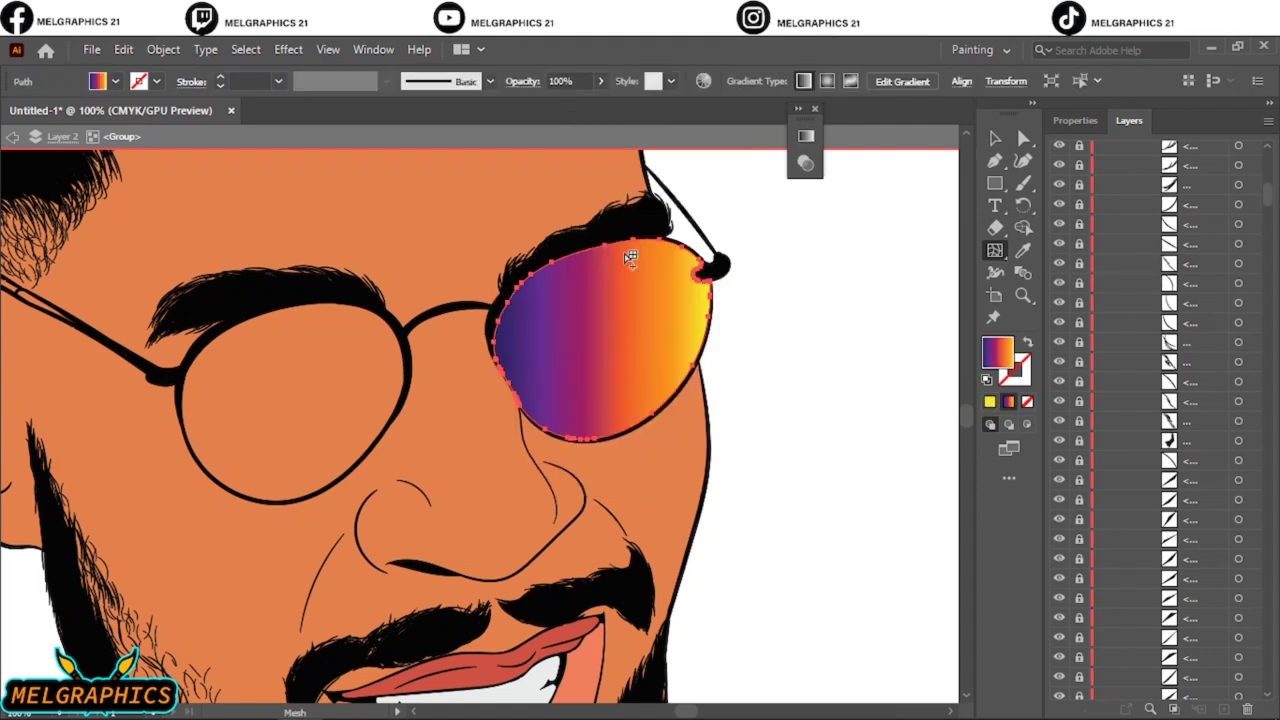
click(1010, 401)
key(v)
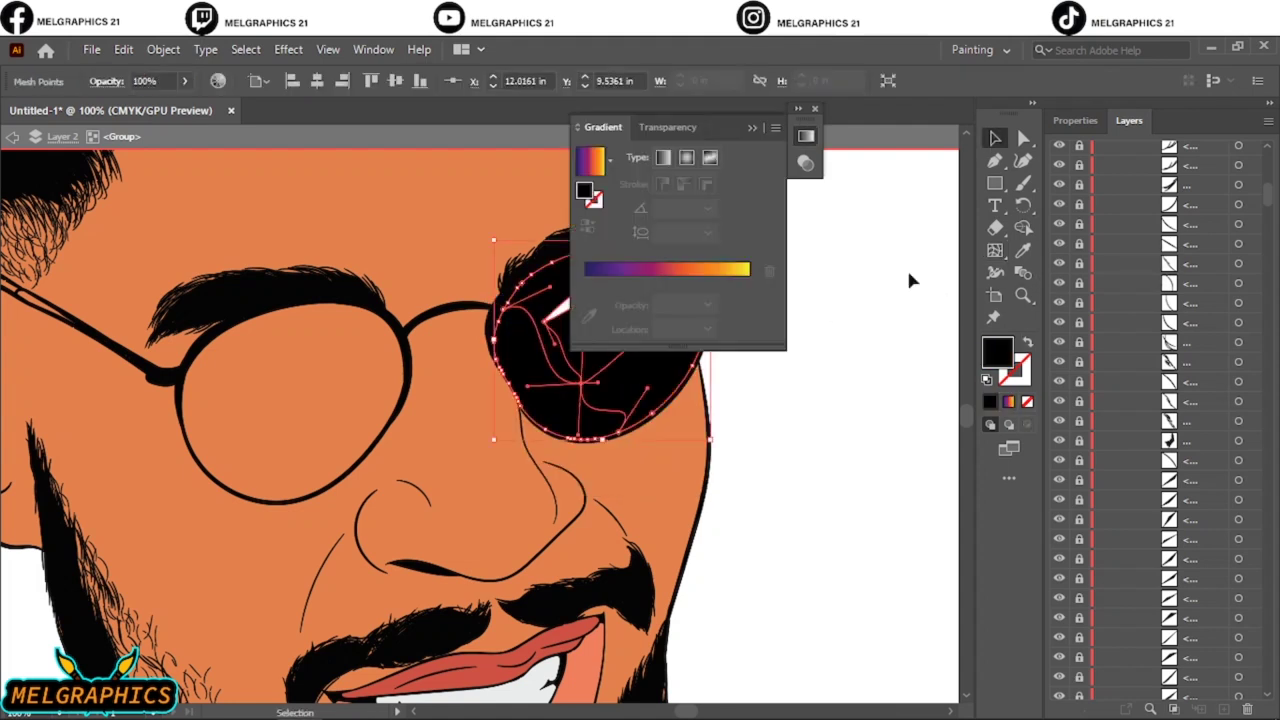
click(727, 363)
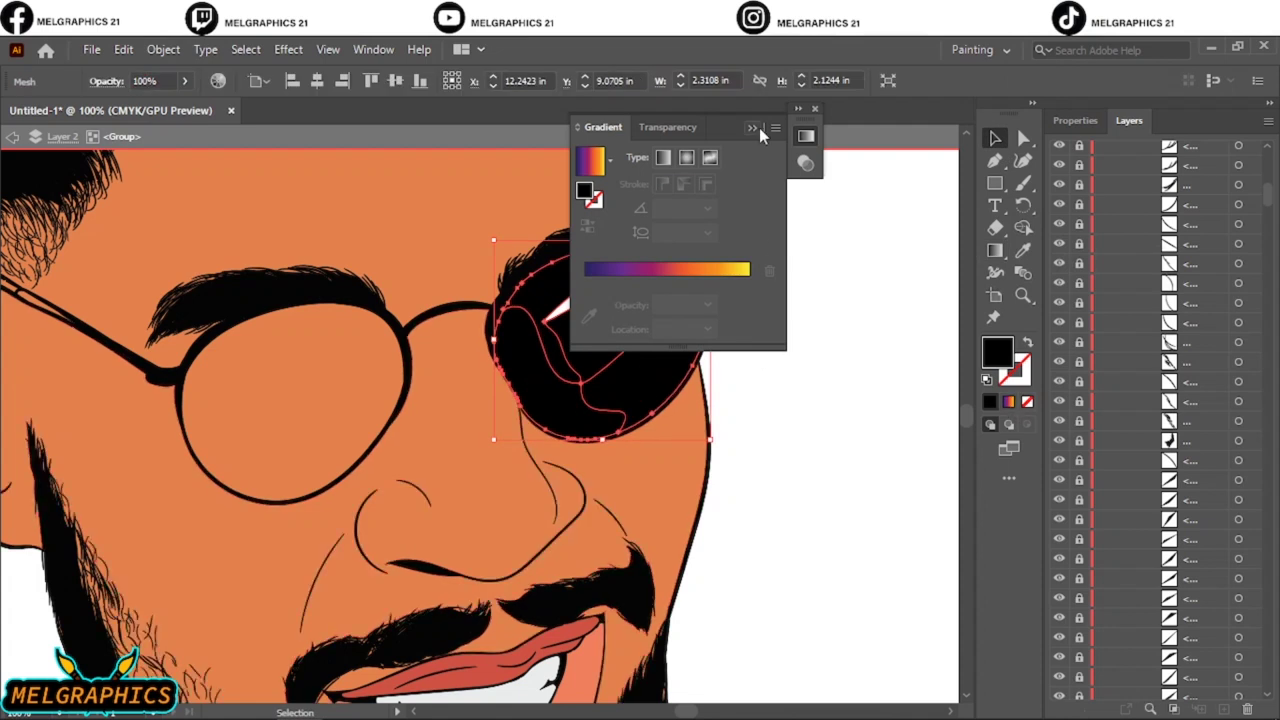
click(752, 127)
click(857, 237)
click(703, 293)
key(g)
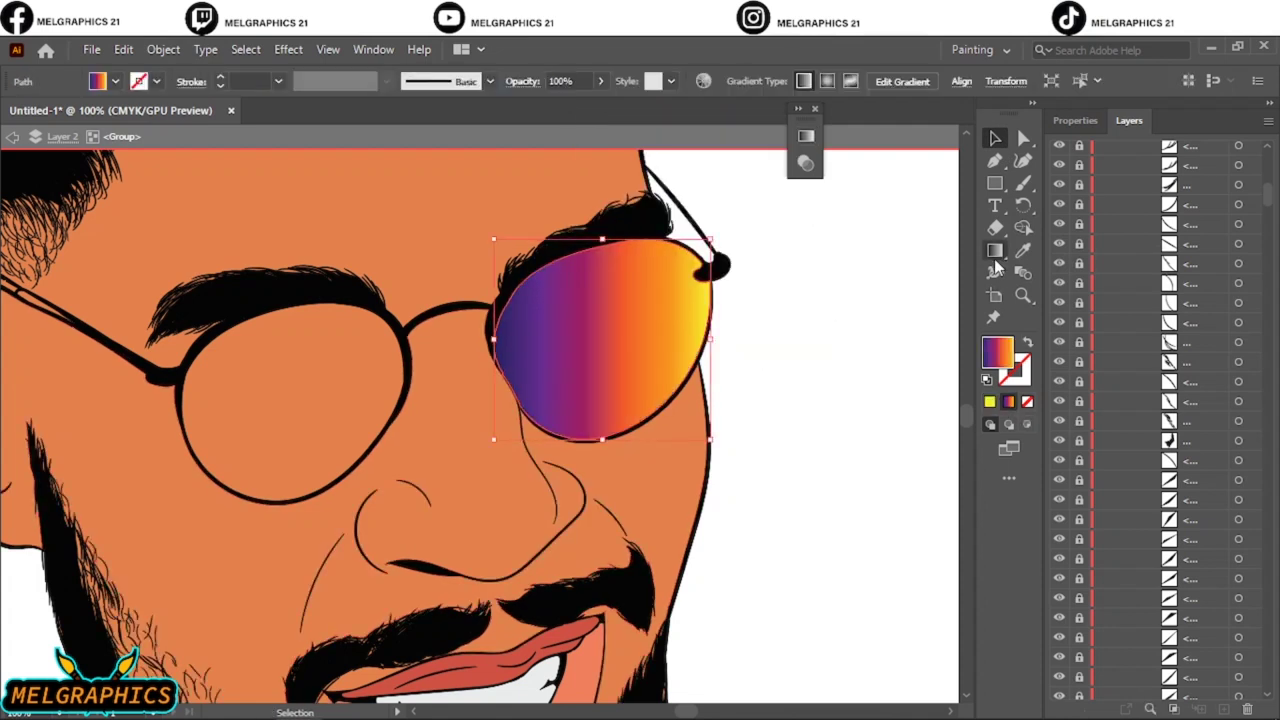
mouse_move(541, 272)
mouse_down()
mouse_move(646, 491)
mouse_move(723, 423)
mouse_move(672, 455)
mouse_up()
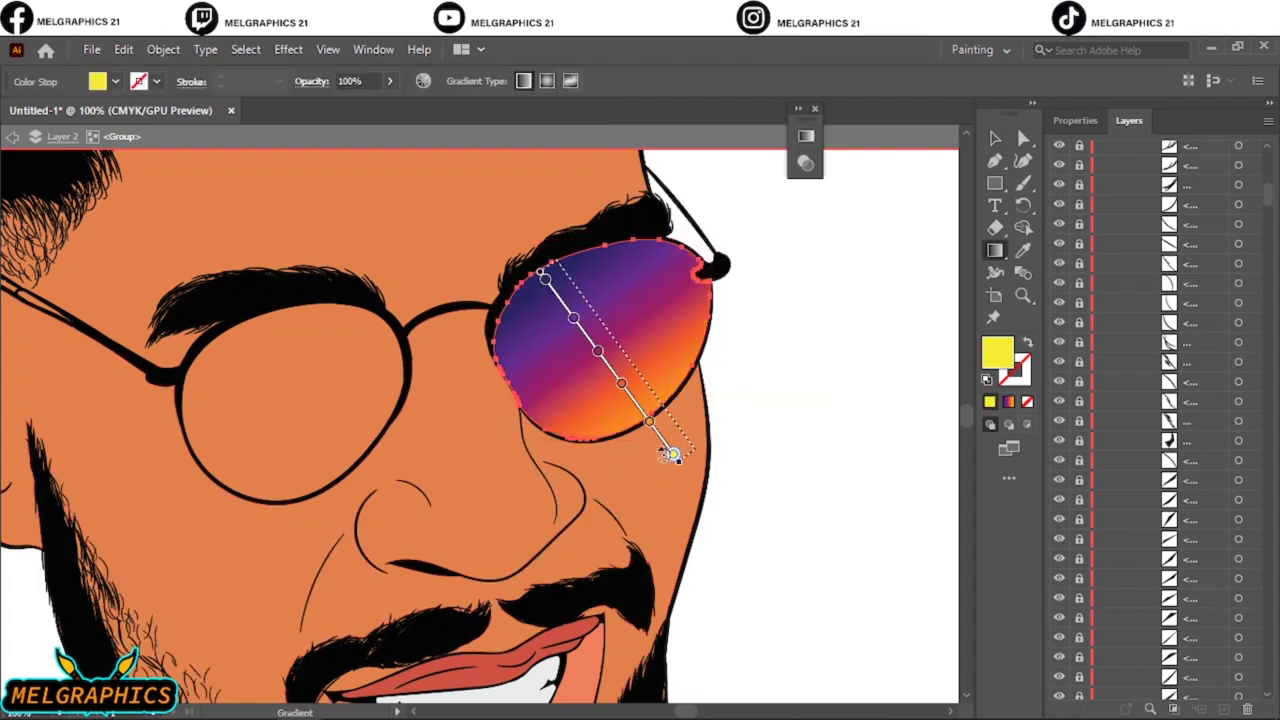
Step: Eyedropper the gradient onto the left lens and angle it diagonally too
click(797, 311)
key(ctrl+0)
scroll(414, 417, up, 5)
click(414, 417)
key(i)
click(720, 340)
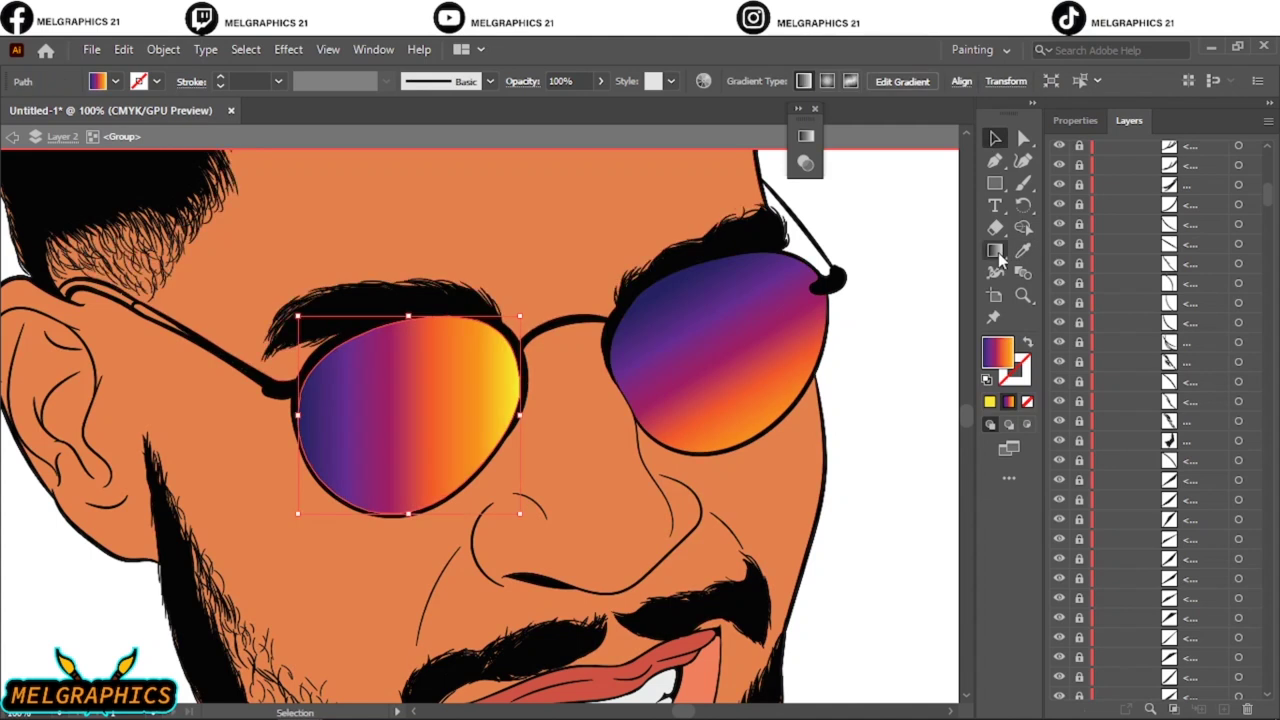
key(g)
drag(370, 355, 507, 537)
click(1000, 140)
click(860, 177)
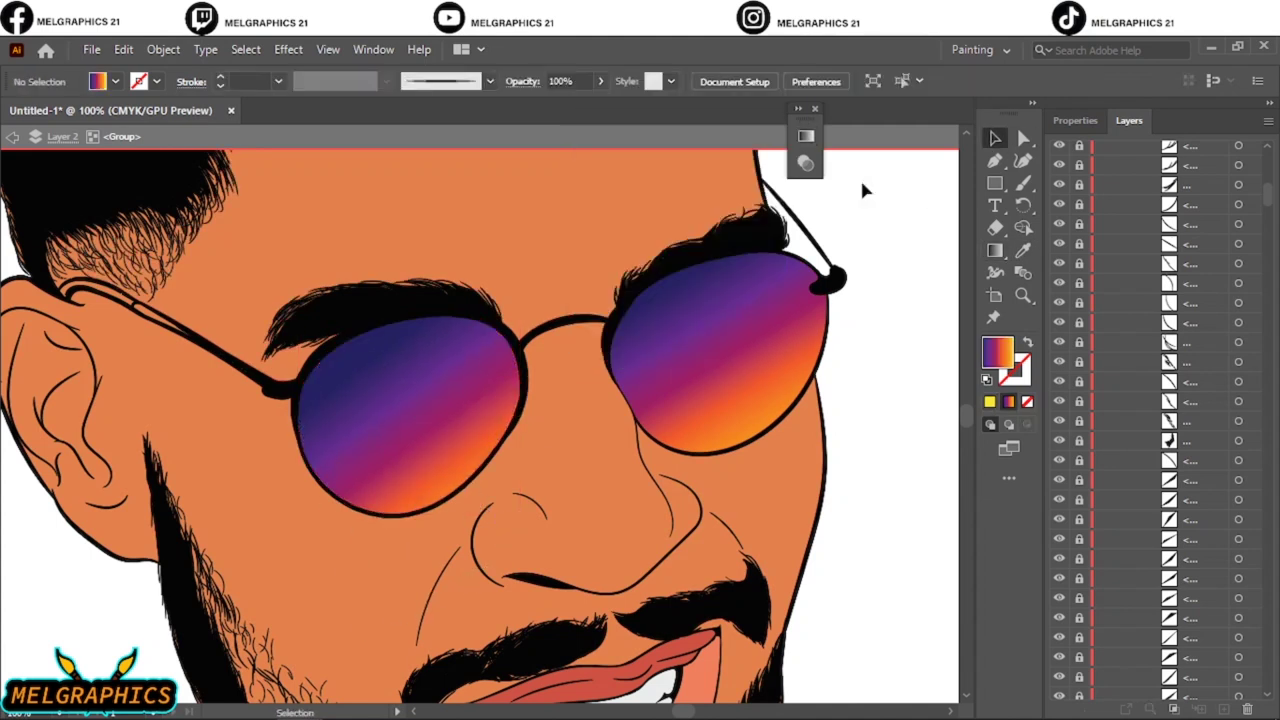
key(ctrl+0)
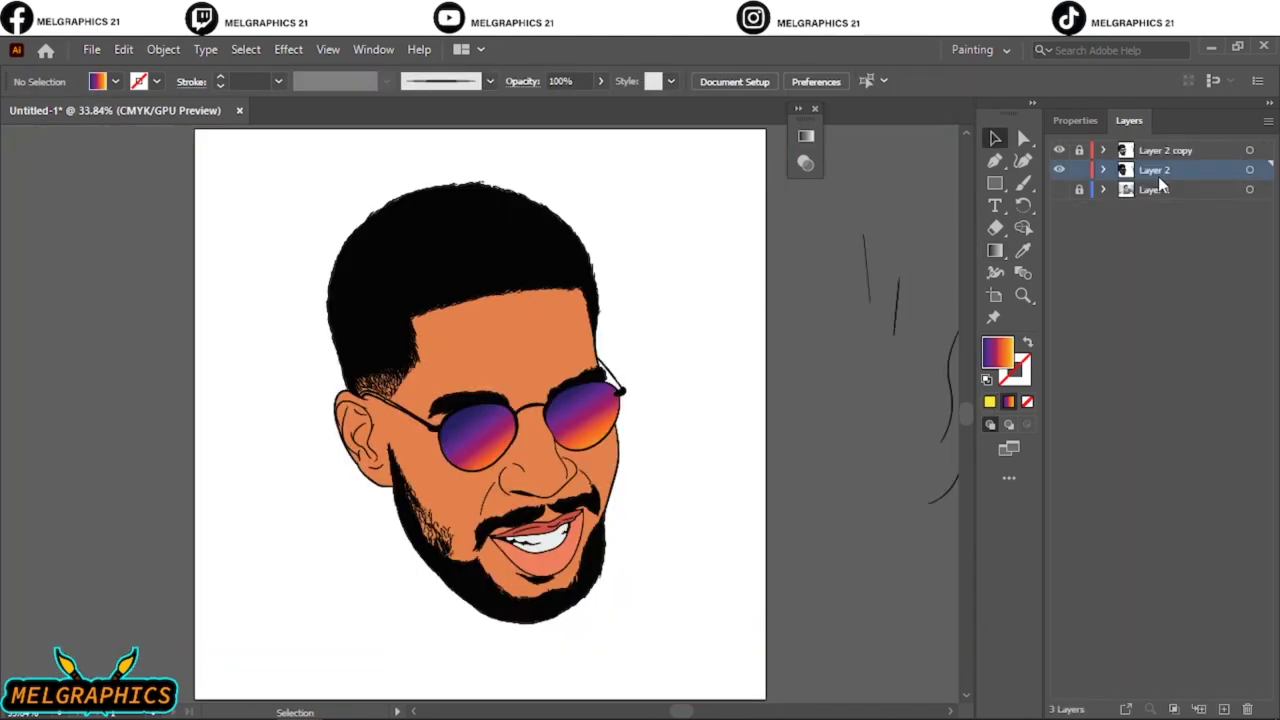
Step: Duplicate Layer 2 as Layer 2 copy 2 and lock the original Layer 2
drag(1160, 185, 1224, 709)
click(1079, 189)
key(a)
scroll(420, 243, up, 2)
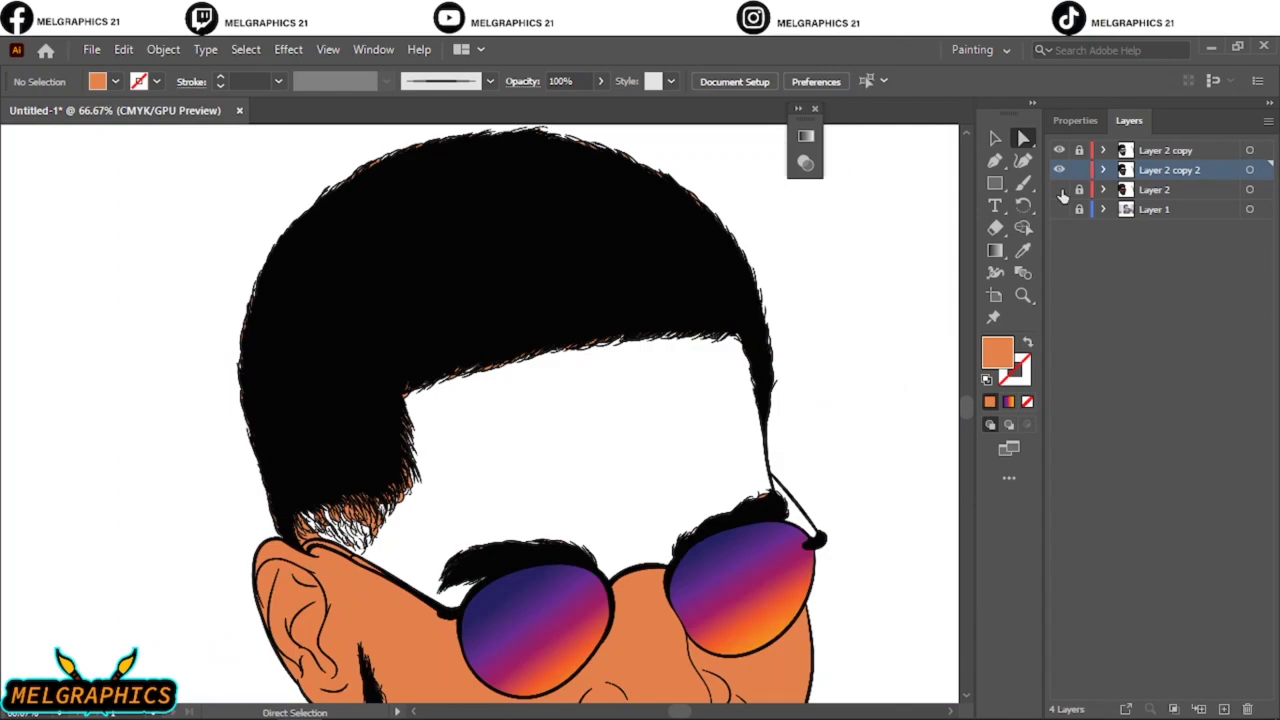
click(1059, 189)
scroll(771, 306, up, 2)
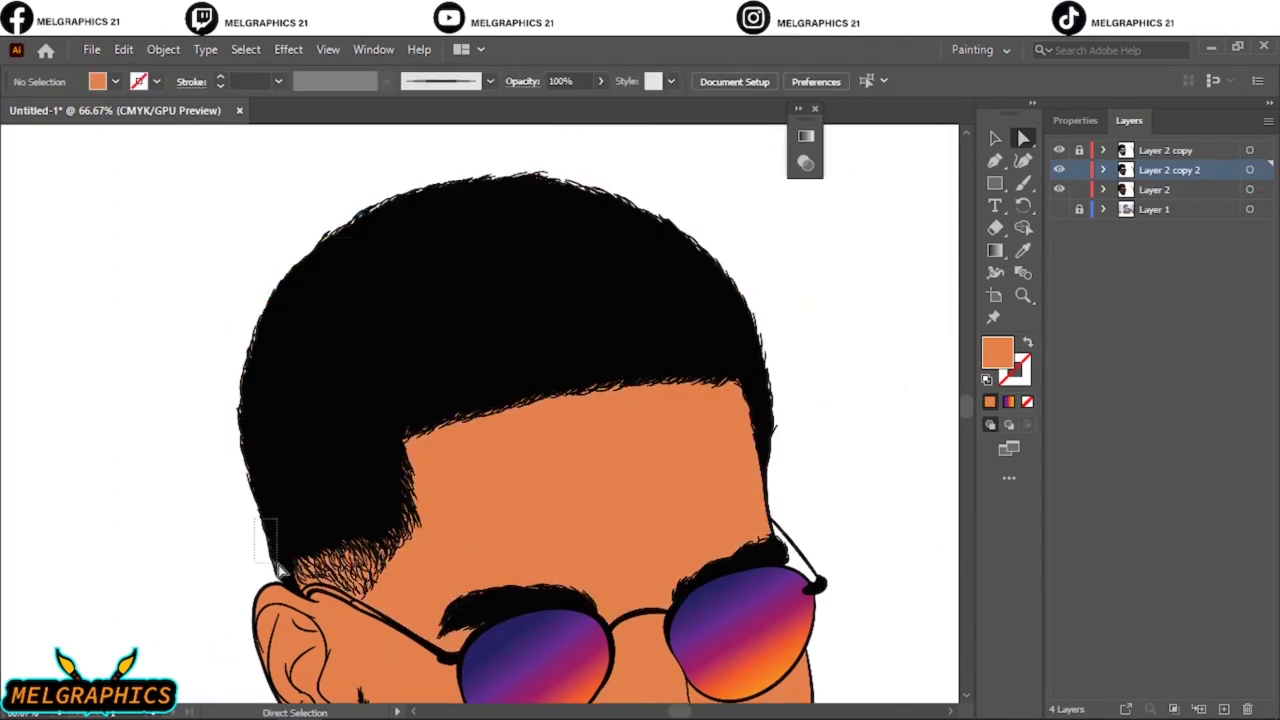
scroll(280, 570, up, 3)
scroll(275, 475, down, 4)
scroll(343, 563, up, 3)
Step: Select and adjust anchor points along the beard's outer and lower edges
drag(360, 250, 412, 440)
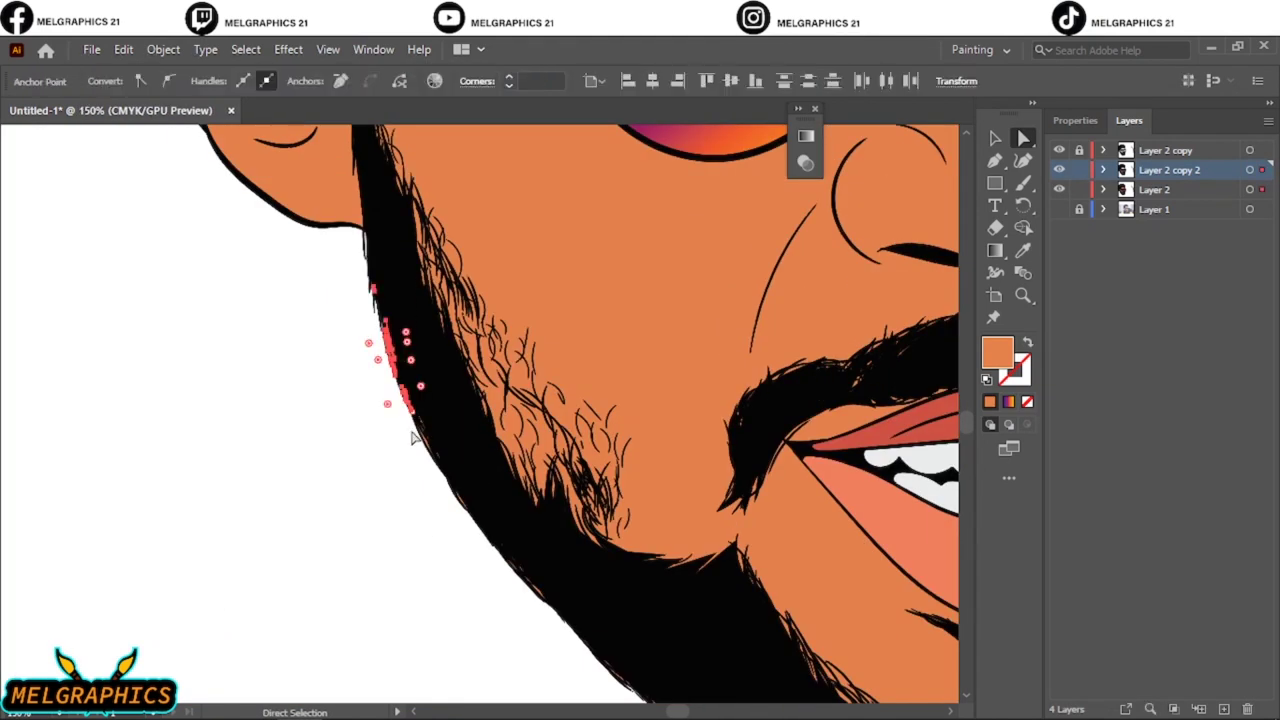
drag(457, 557, 560, 620)
scroll(397, 390, down, 5)
scroll(563, 522, down, 3)
drag(266, 480, 666, 643)
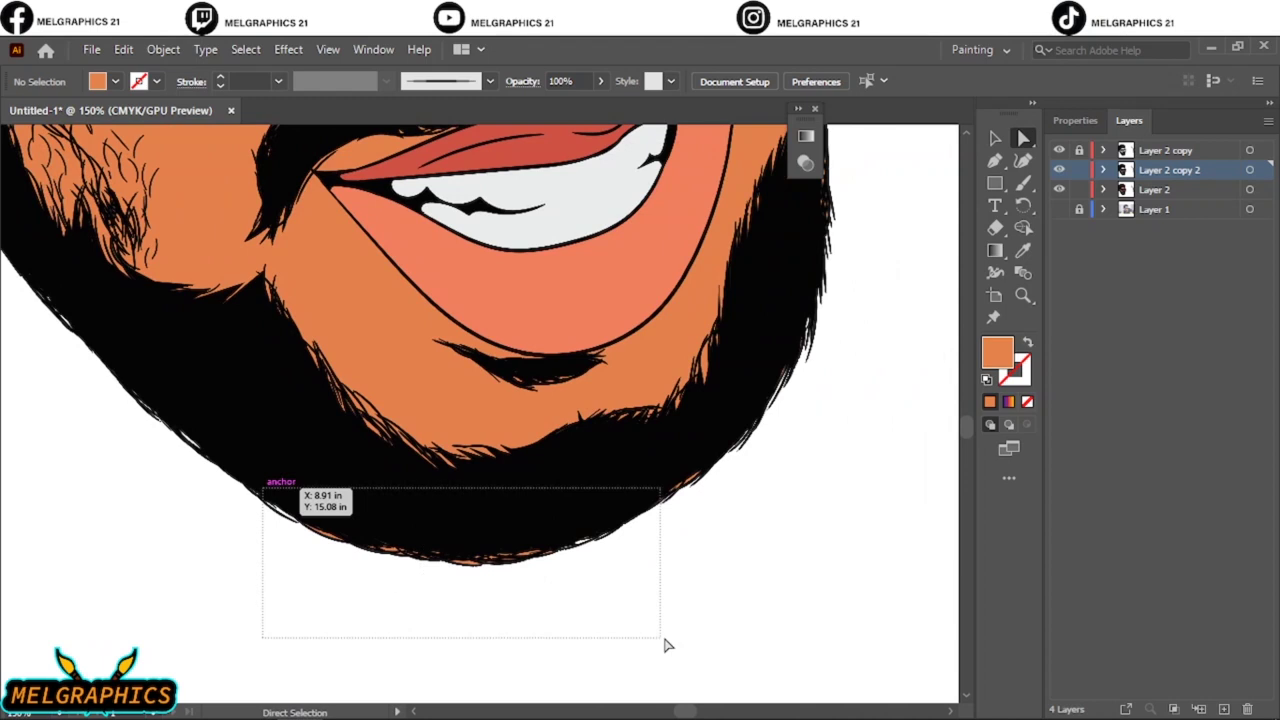
drag(857, 271, 729, 463)
scroll(766, 509, up, 5)
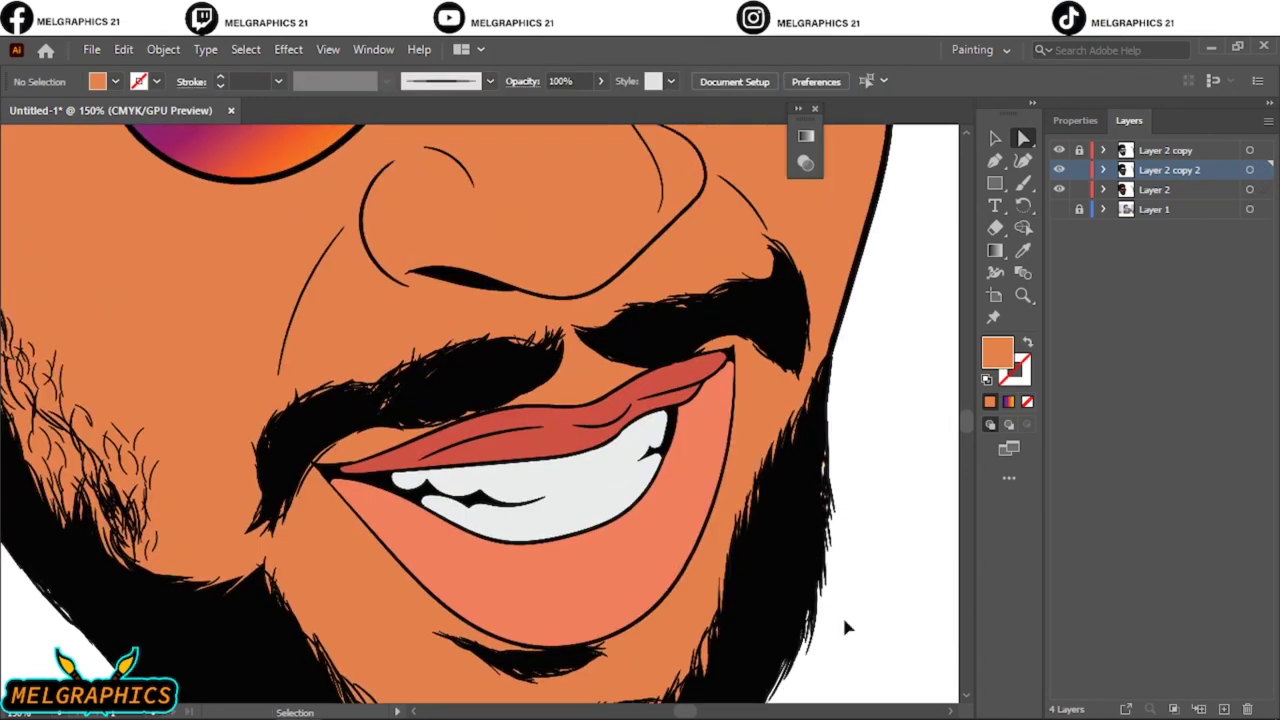
scroll(845, 627, down, 5)
scroll(229, 400, up, 3)
Step: Adjust anchor points along the hairline and the sideburn edge
drag(490, 248, 925, 401)
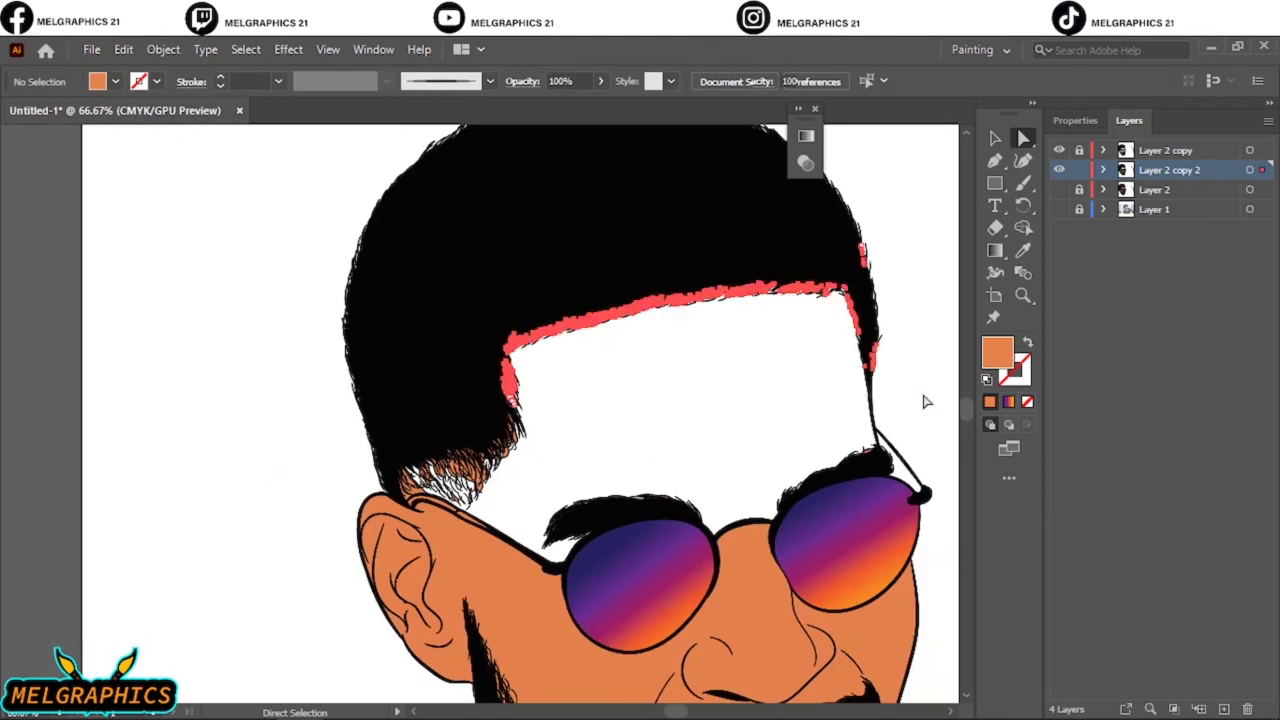
click(925, 401)
drag(551, 380, 385, 445)
scroll(630, 355, up, 5)
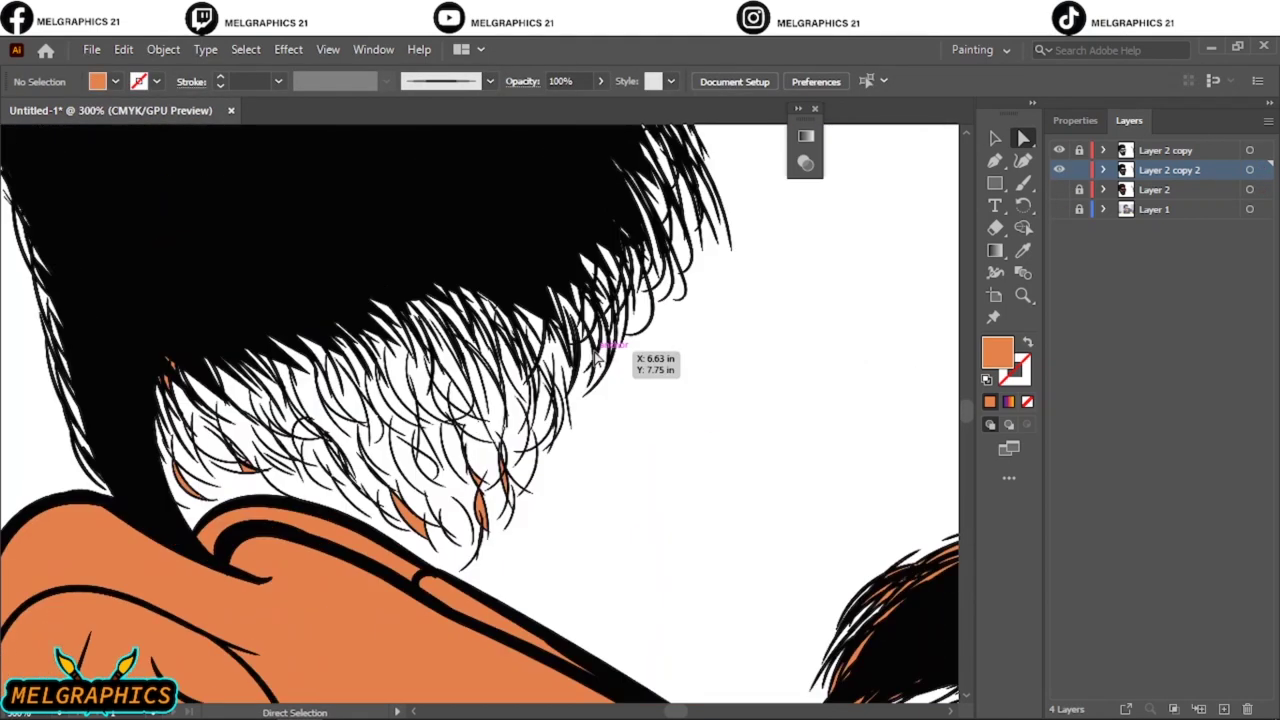
drag(630, 355, 300, 430)
click(655, 415)
Step: Adjust anchor points along the top edge of the eyebrow
scroll(655, 415, right, 5)
drag(450, 400, 700, 491)
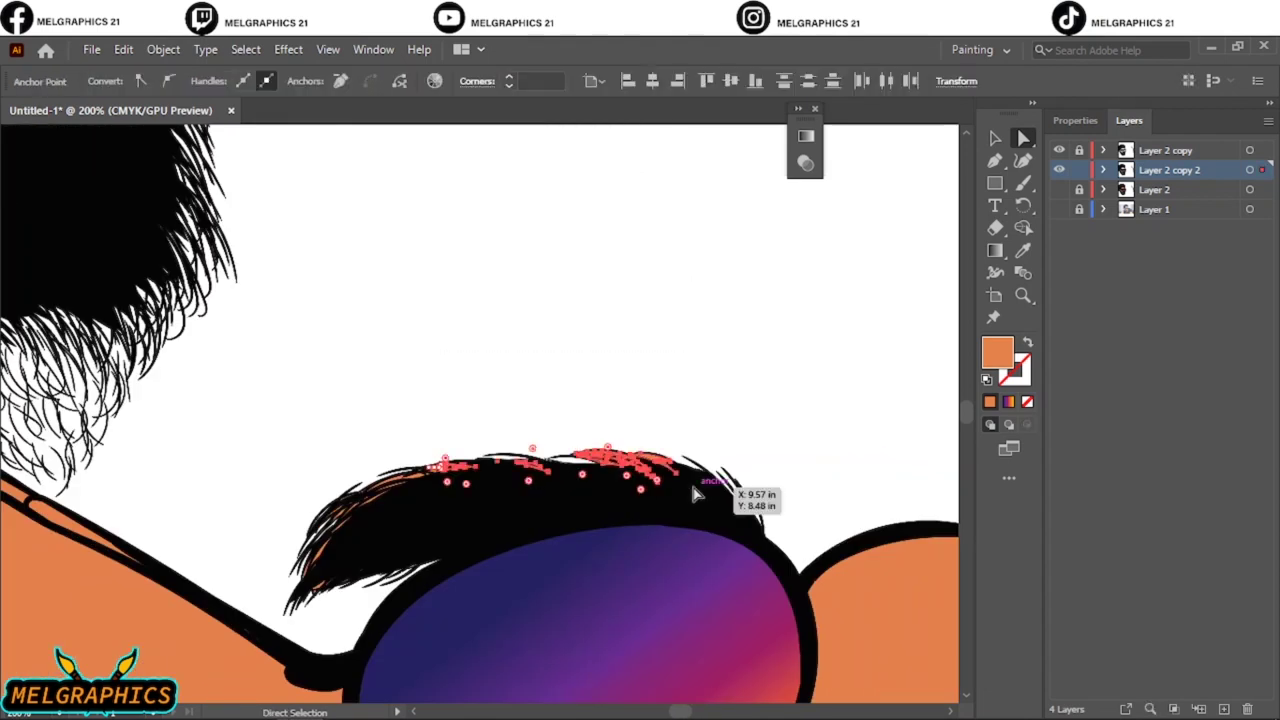
drag(386, 414, 223, 528)
scroll(697, 337, down, 3)
scroll(697, 337, up, 3)
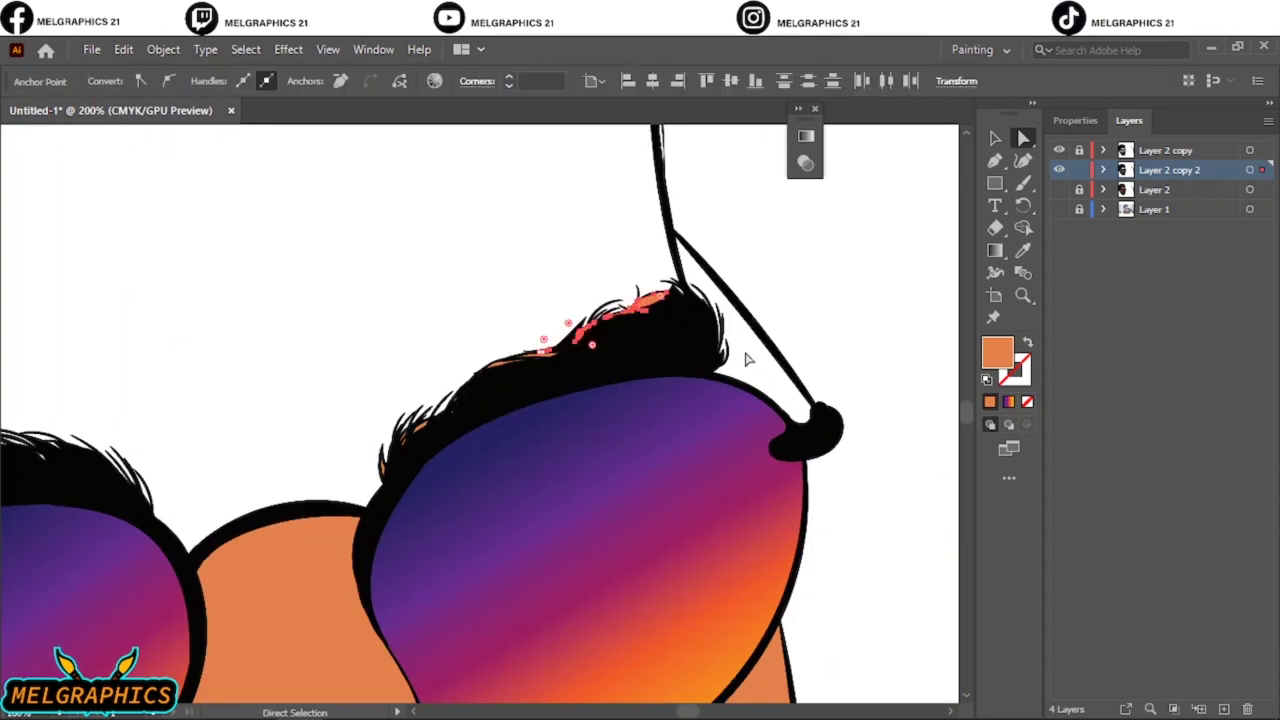
scroll(404, 461, down, 2)
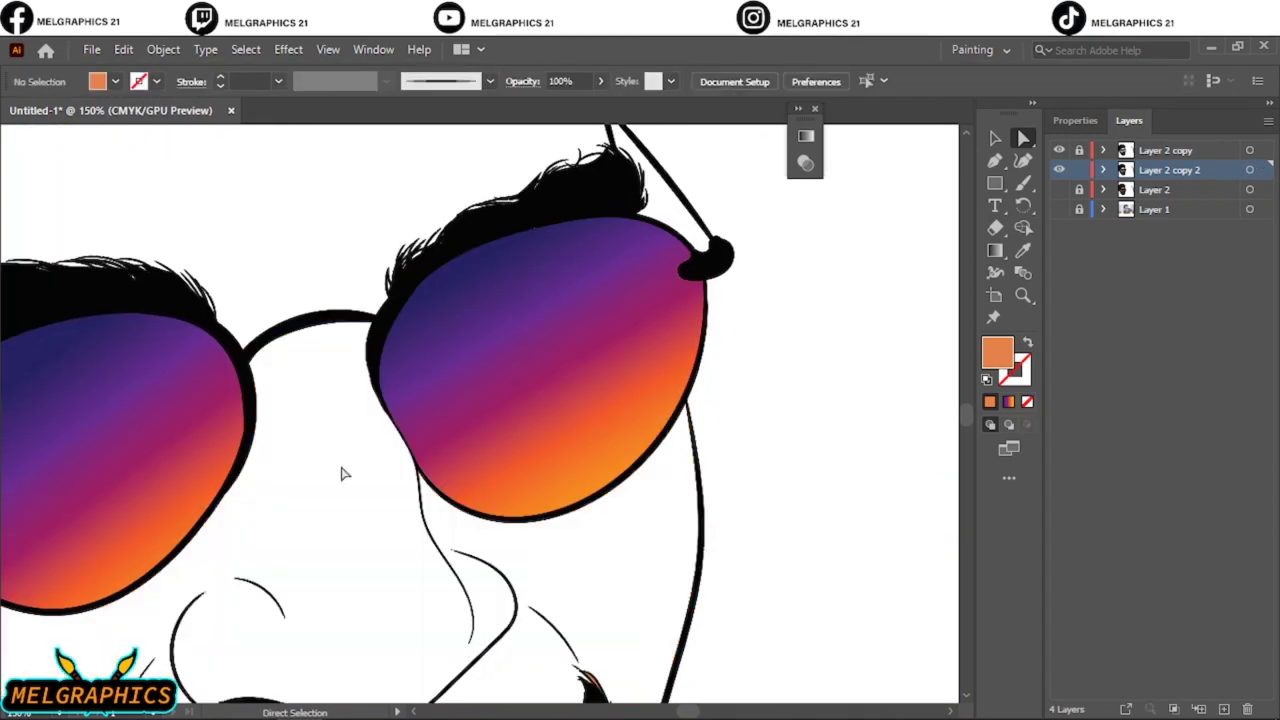
scroll(343, 471, down, 5)
click(618, 425)
Step: Reshape the mustache's lower-left edge near the lip and a beard-edge point
drag(225, 385, 380, 442)
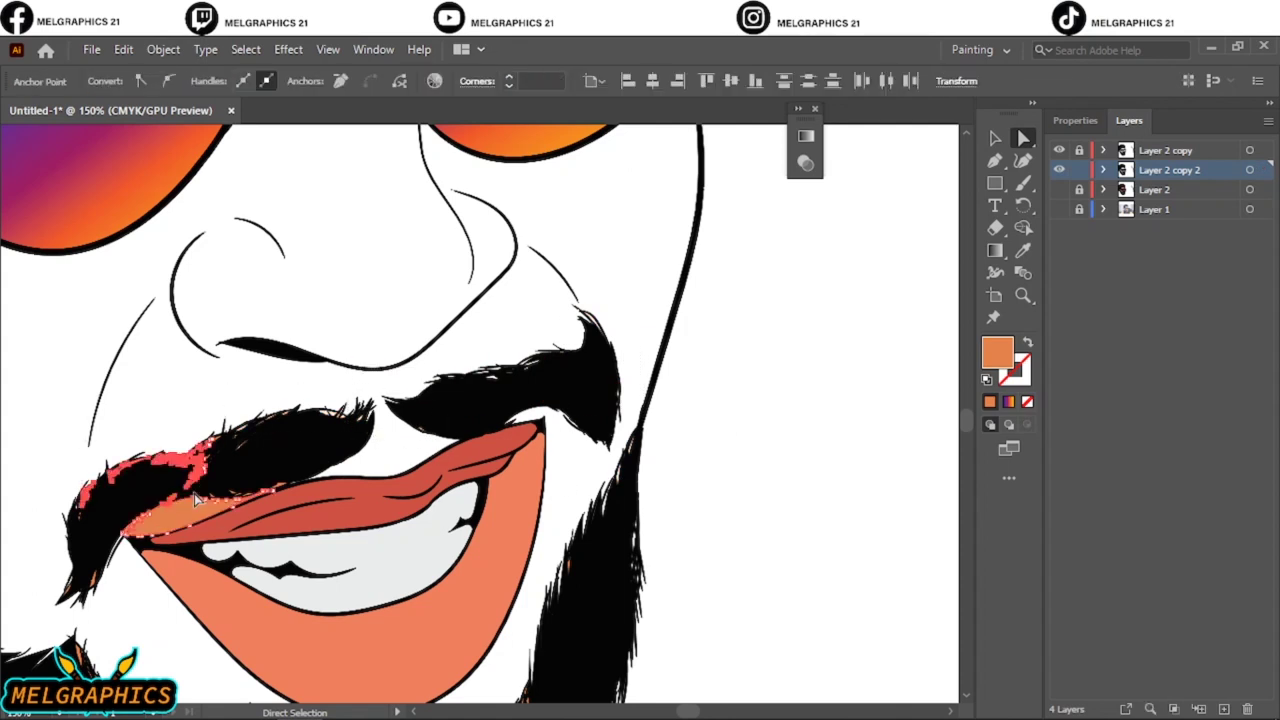
drag(228, 466, 210, 490)
scroll(300, 520, down, 3)
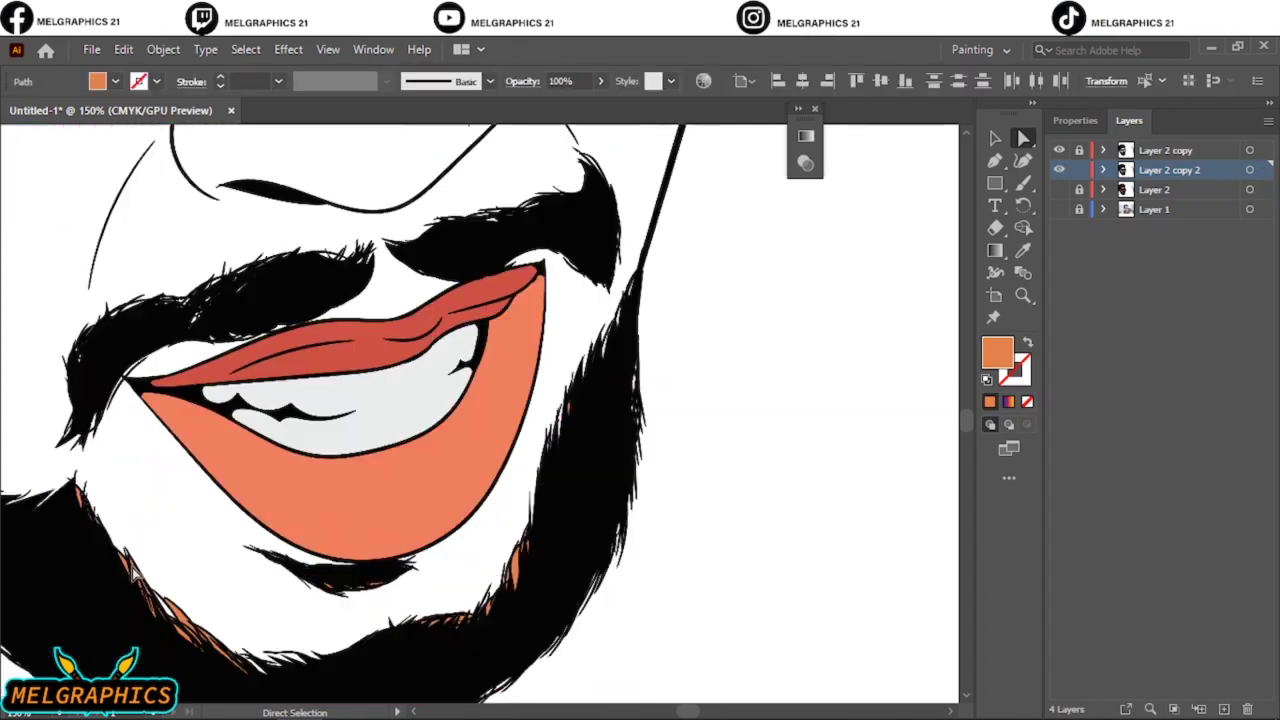
scroll(527, 588, down, 5)
scroll(553, 464, up, 4)
mouse_move(316, 632)
mouse_down()
mouse_move(257, 500)
mouse_move(343, 500)
mouse_up()
scroll(305, 553, left, 4)
scroll(305, 553, left, 2)
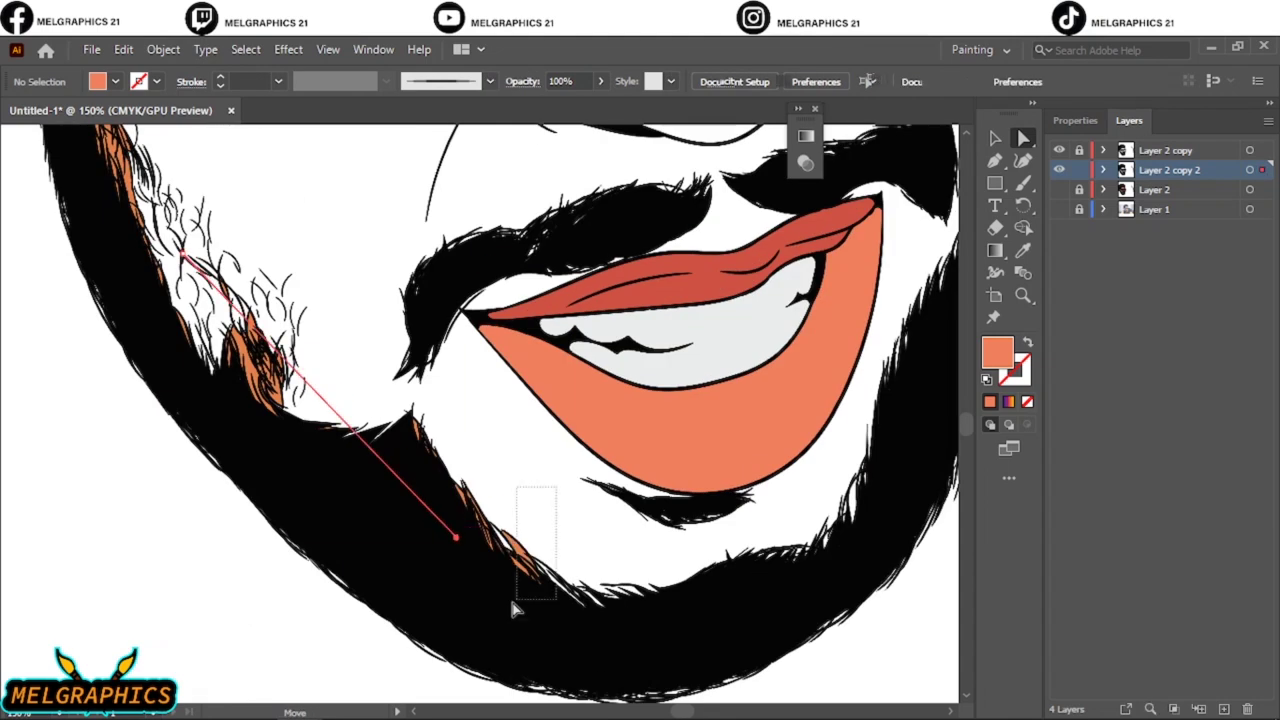
drag(514, 600, 272, 314)
scroll(300, 580, up, 5)
scroll(322, 591, up, 5)
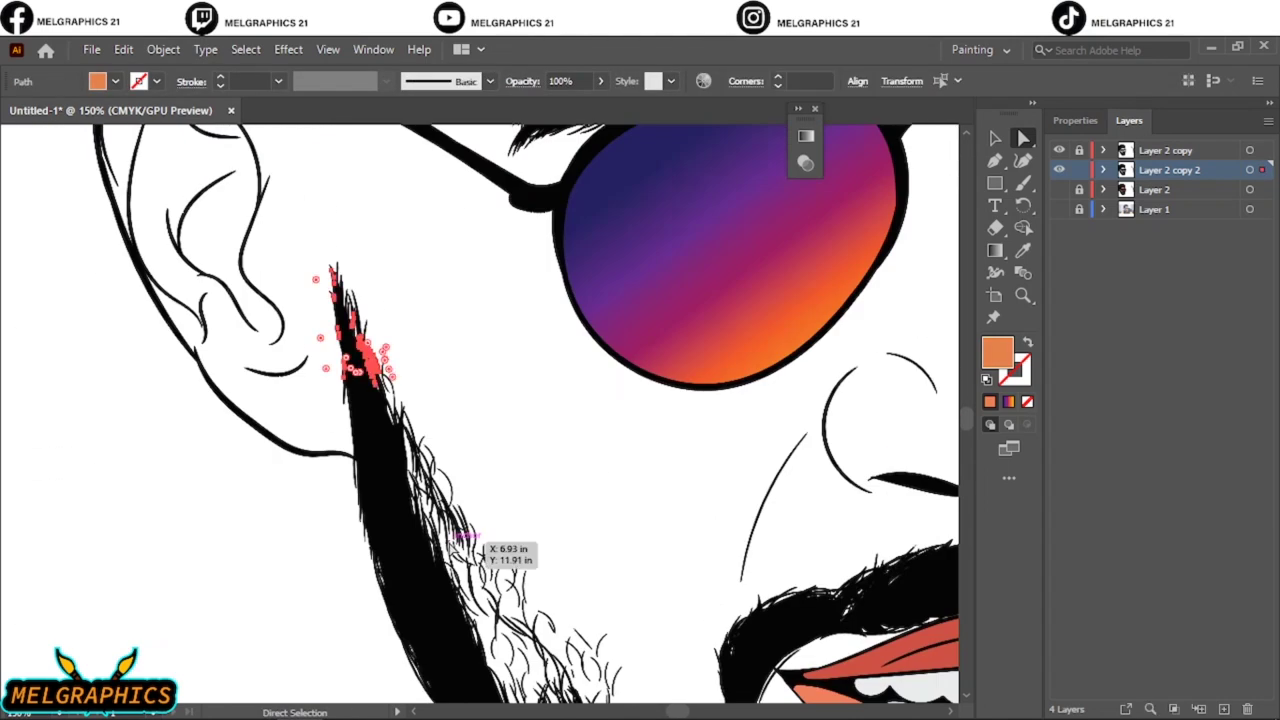
key(ctrl+0)
scroll(473, 382, up, 8)
Step: Isolate the glasses temple group and colour its orange sliver dark like the frame
double_click(271, 528)
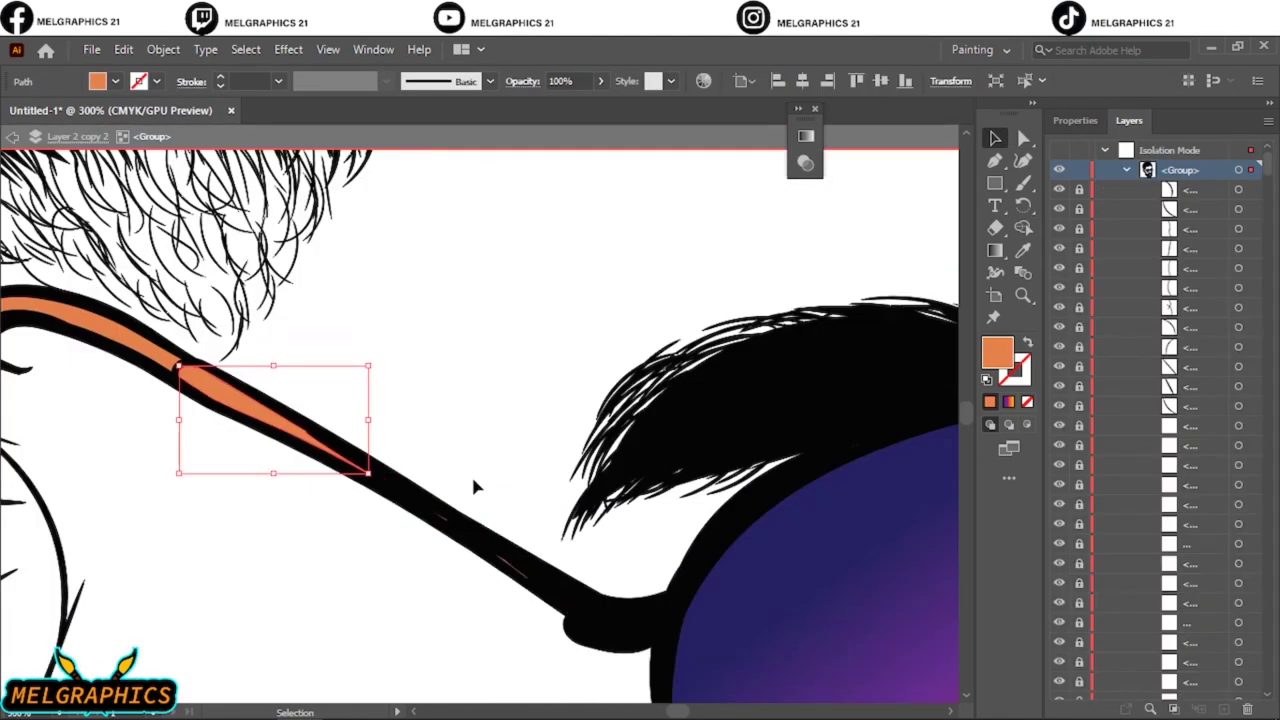
scroll(471, 474, up, 4)
double_click(996, 352)
key(Return)
scroll(574, 280, up, 5)
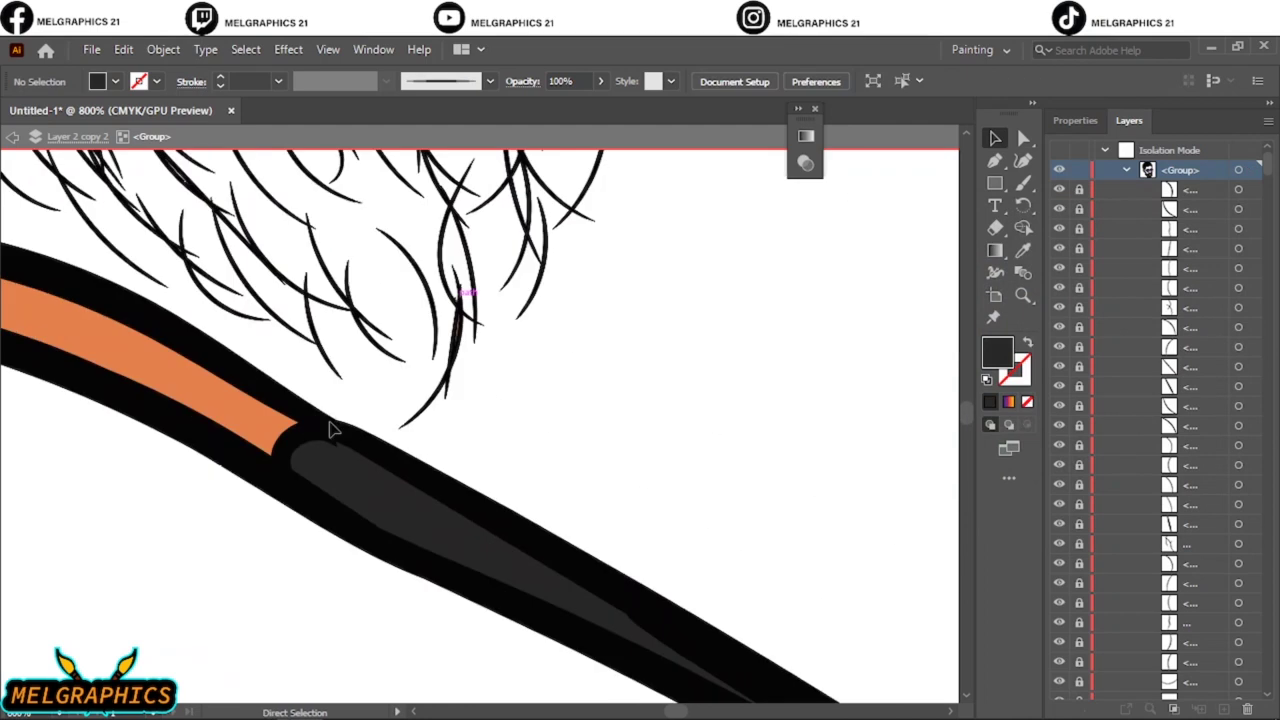
click(329, 428)
key(i)
click(563, 457)
Step: Select the other orange slivers on the temple and delete them
double_click(1000, 354)
click(1171, 269)
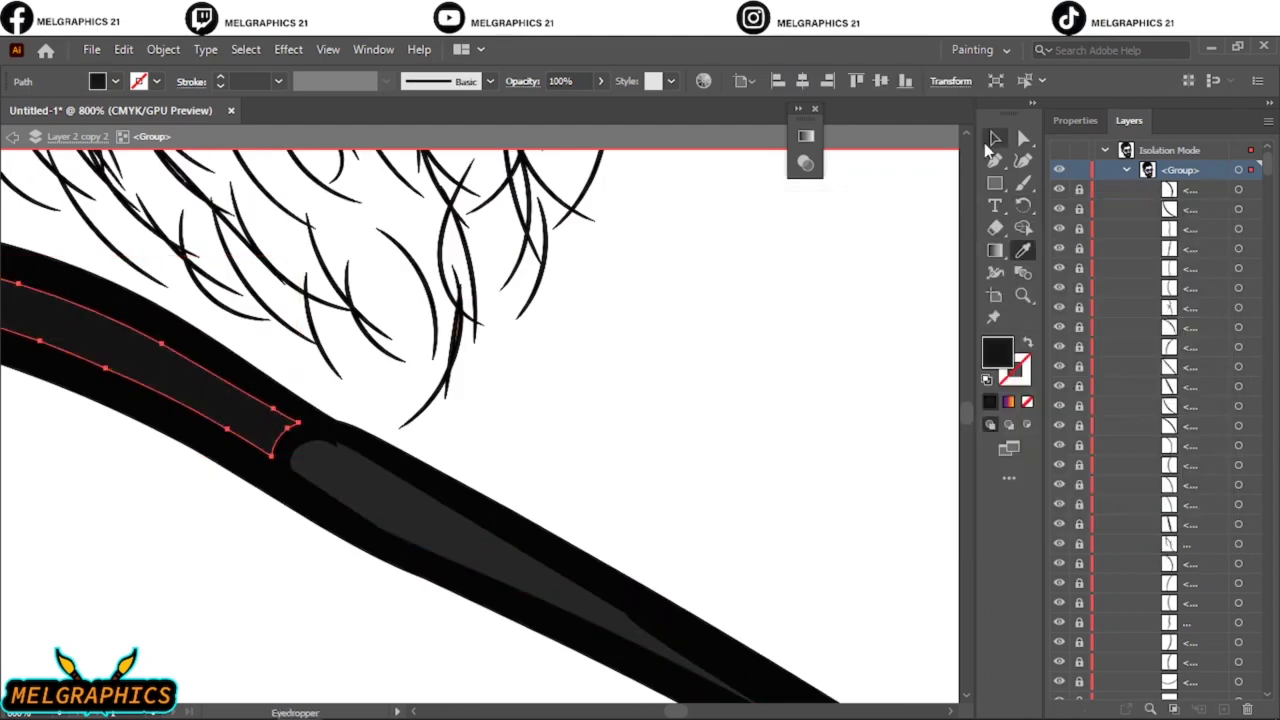
key(v)
click(640, 500)
shift+click(505, 403)
key(Delete)
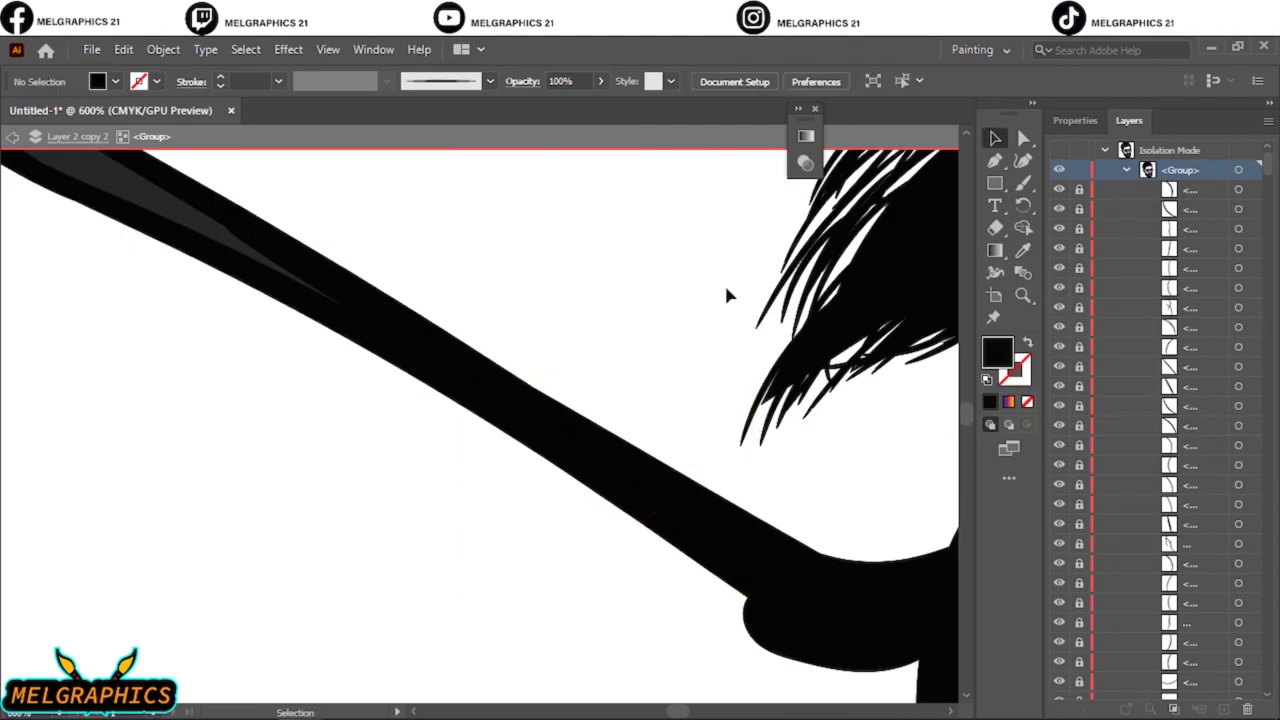
key(ctrl+0)
key(Escape)
Step: Unlock Layer 2 and fill the remaining arm slivers with dark grey #282828
click(1081, 190)
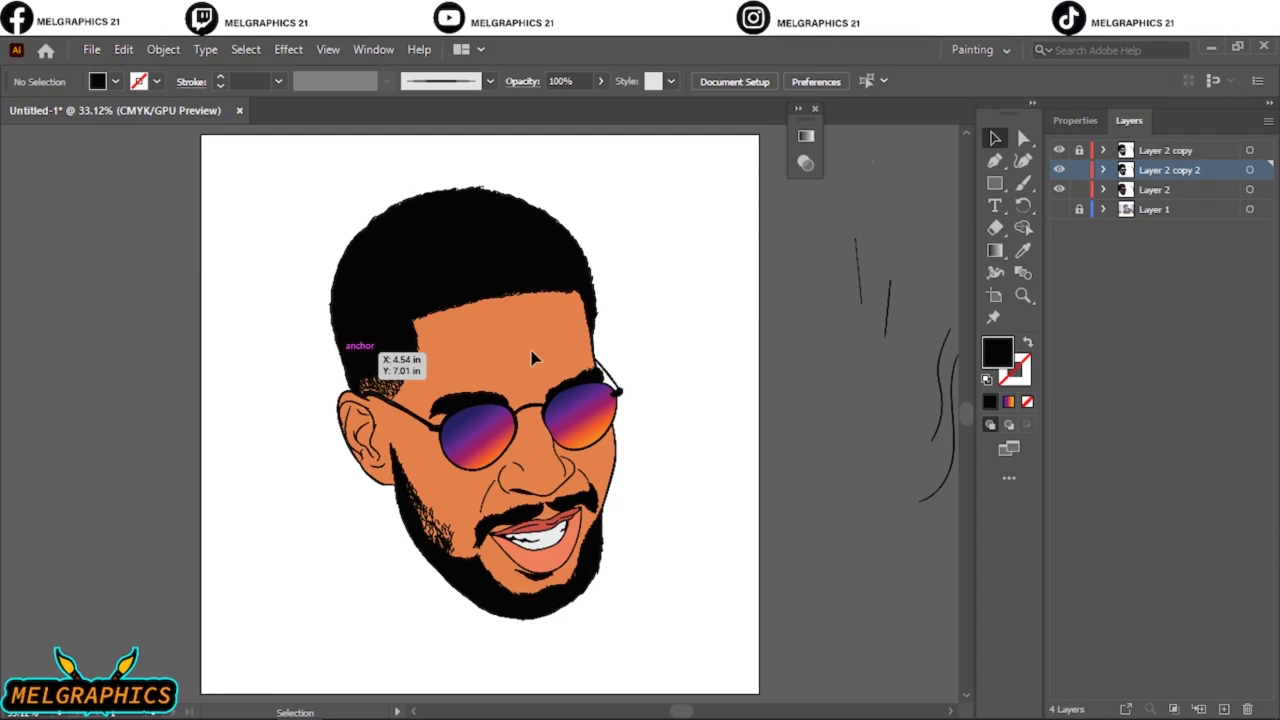
scroll(532, 358, up, 5)
double_click(300, 375)
double_click(997, 351)
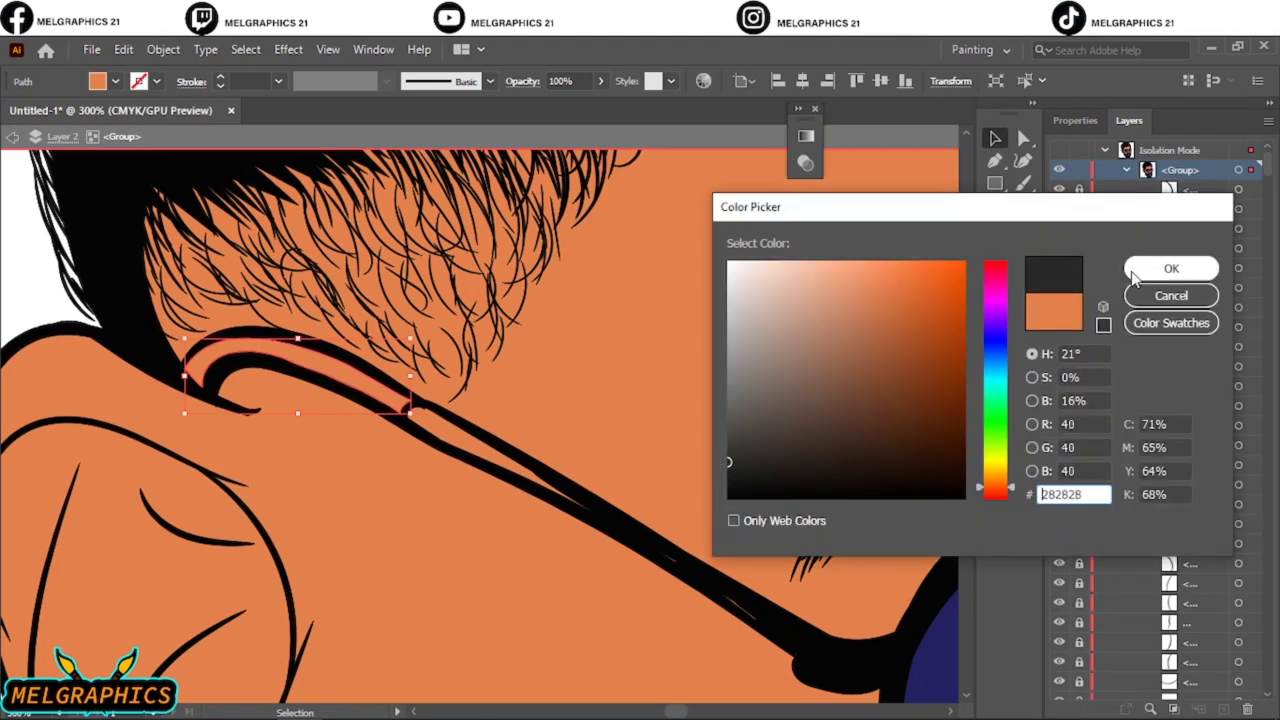
click(778, 461)
key(Return)
click(500, 460)
double_click(997, 351)
key(Return)
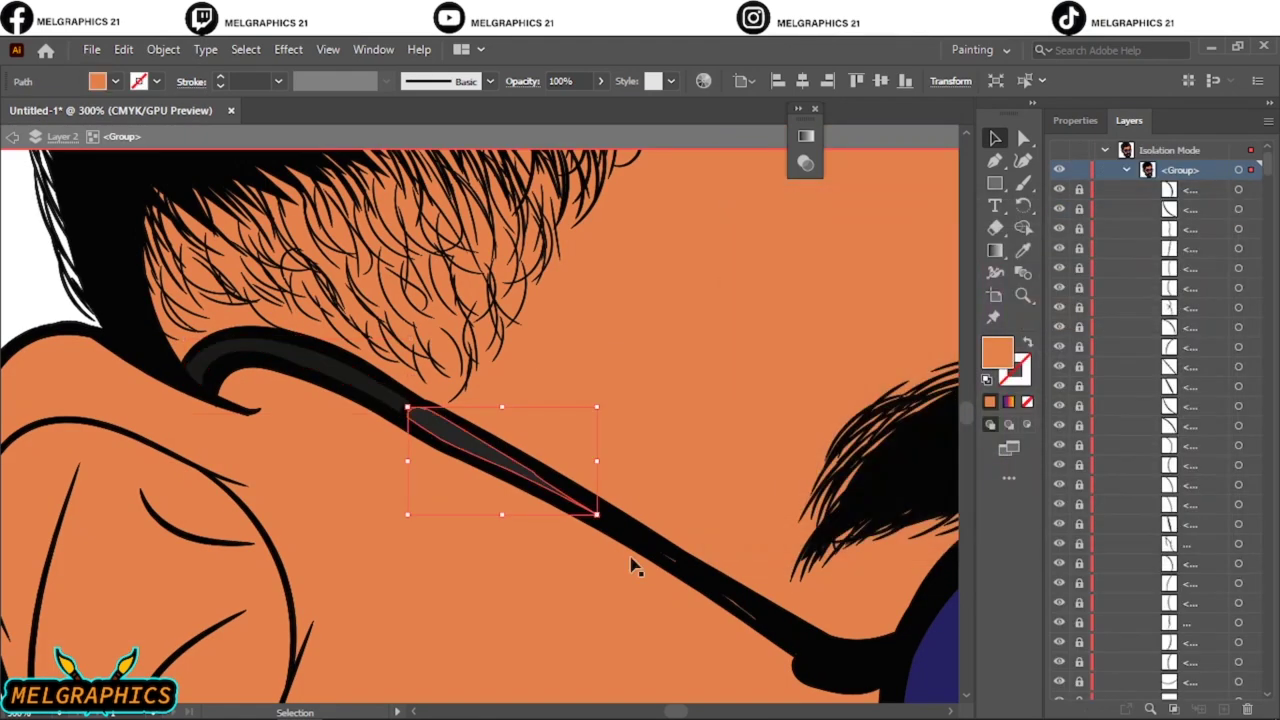
key(ctrl+shift+a)
key(ctrl+0)
Step: Show the reference photo behind the hidden coloured face and zoom the face to 100%
key(Escape)
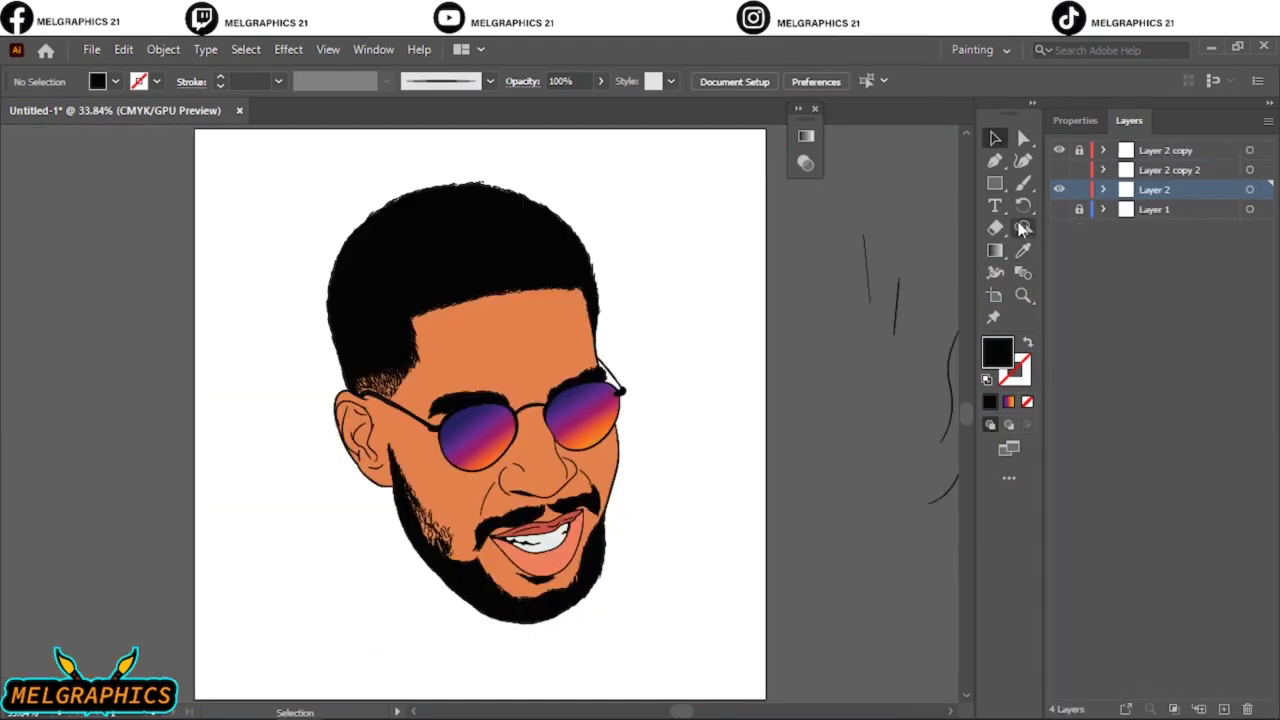
click(1059, 209)
click(1059, 189)
click(1059, 189)
click(1059, 189)
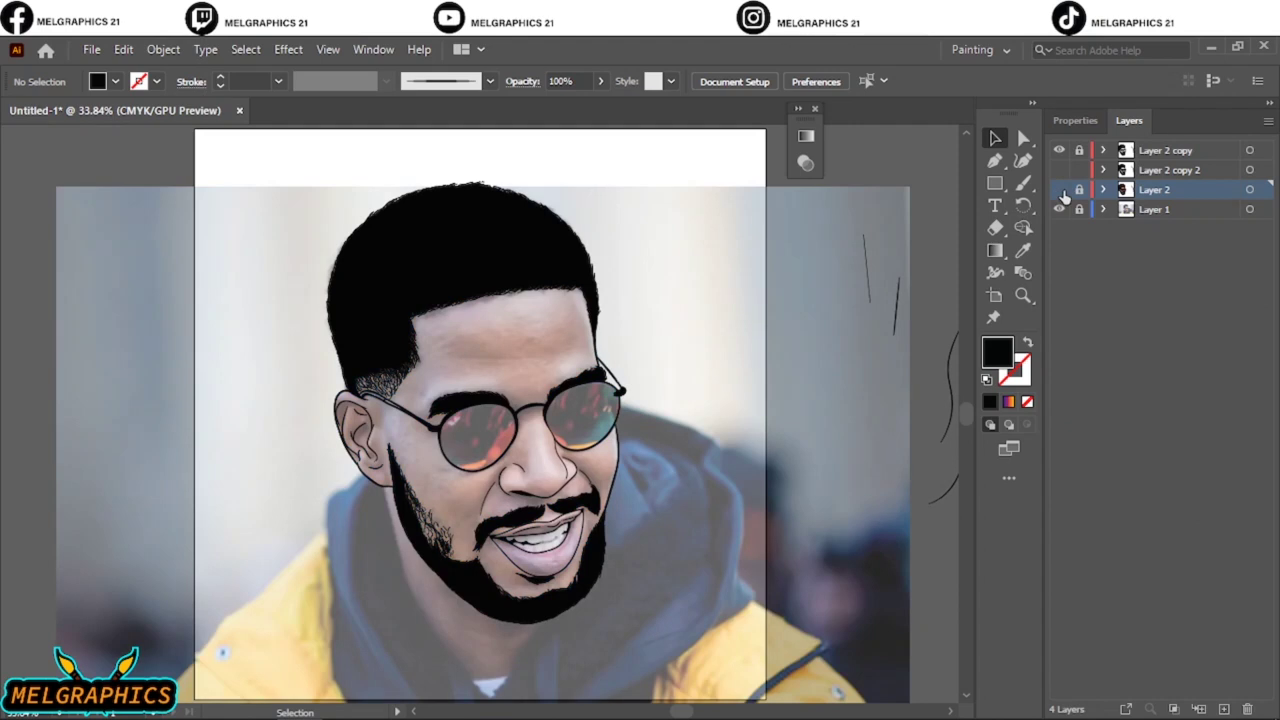
click(1059, 189)
click(1059, 209)
click(1059, 209)
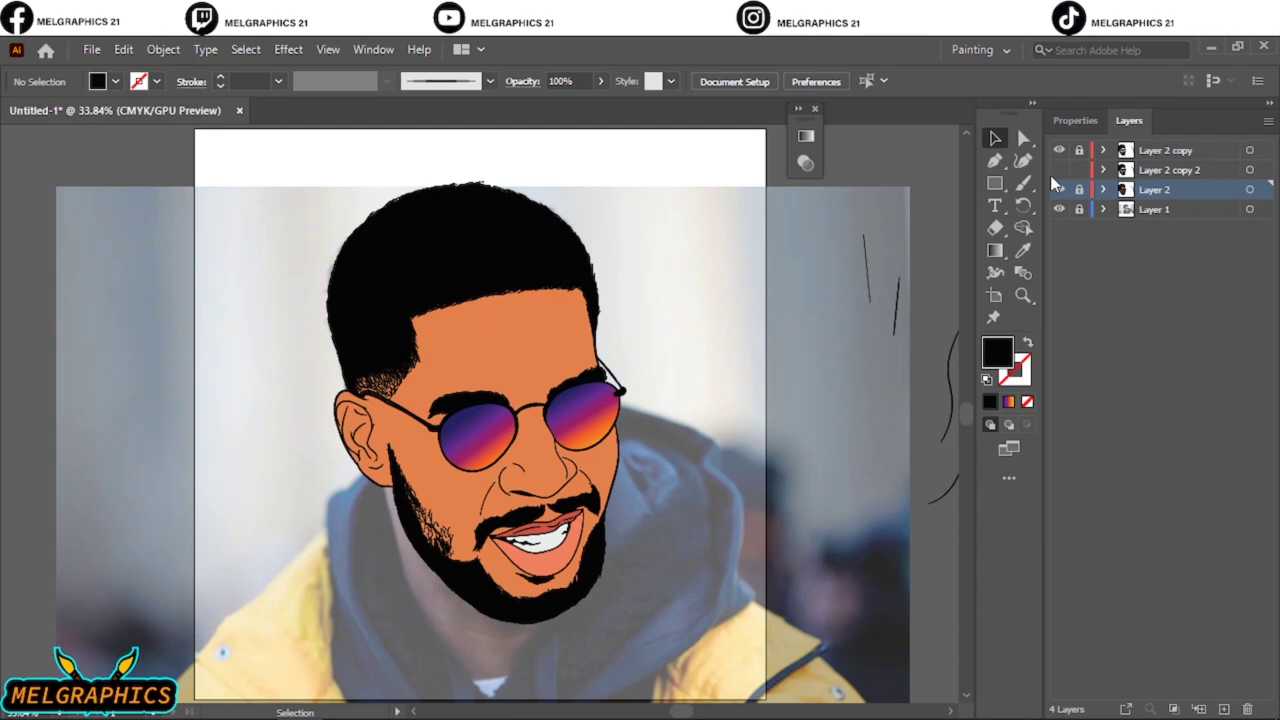
click(1059, 189)
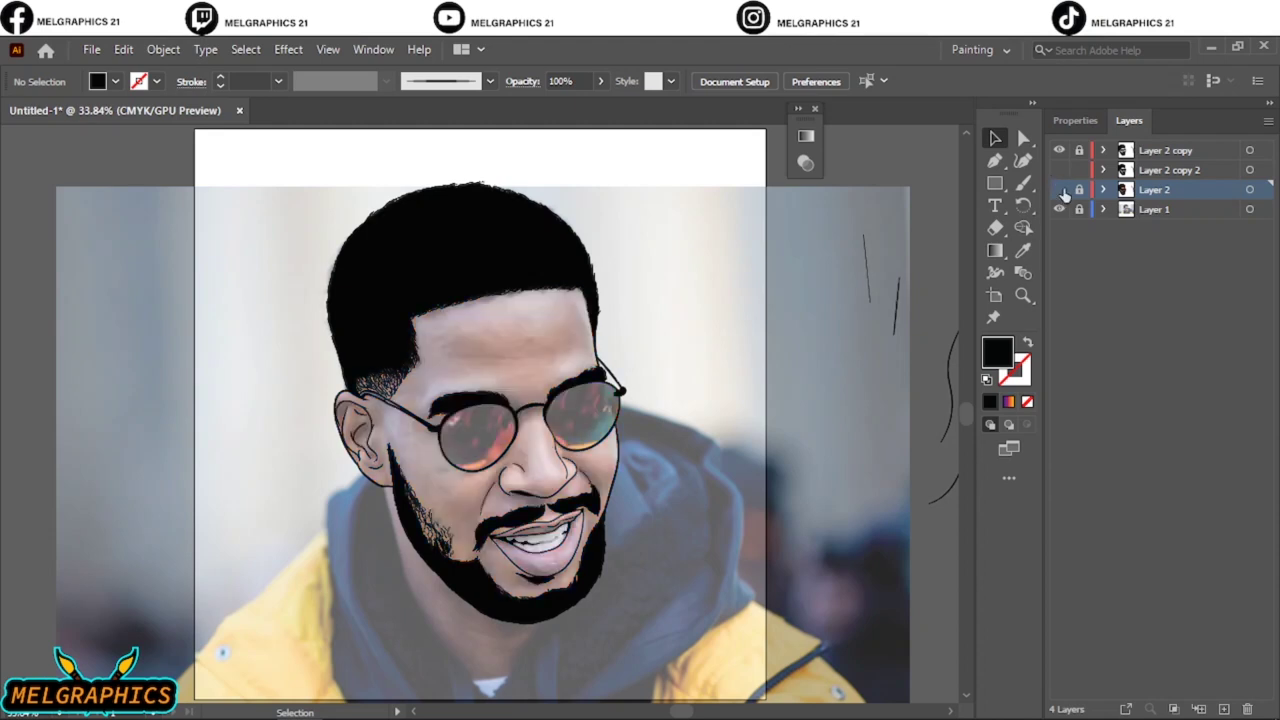
key(ctrl+1)
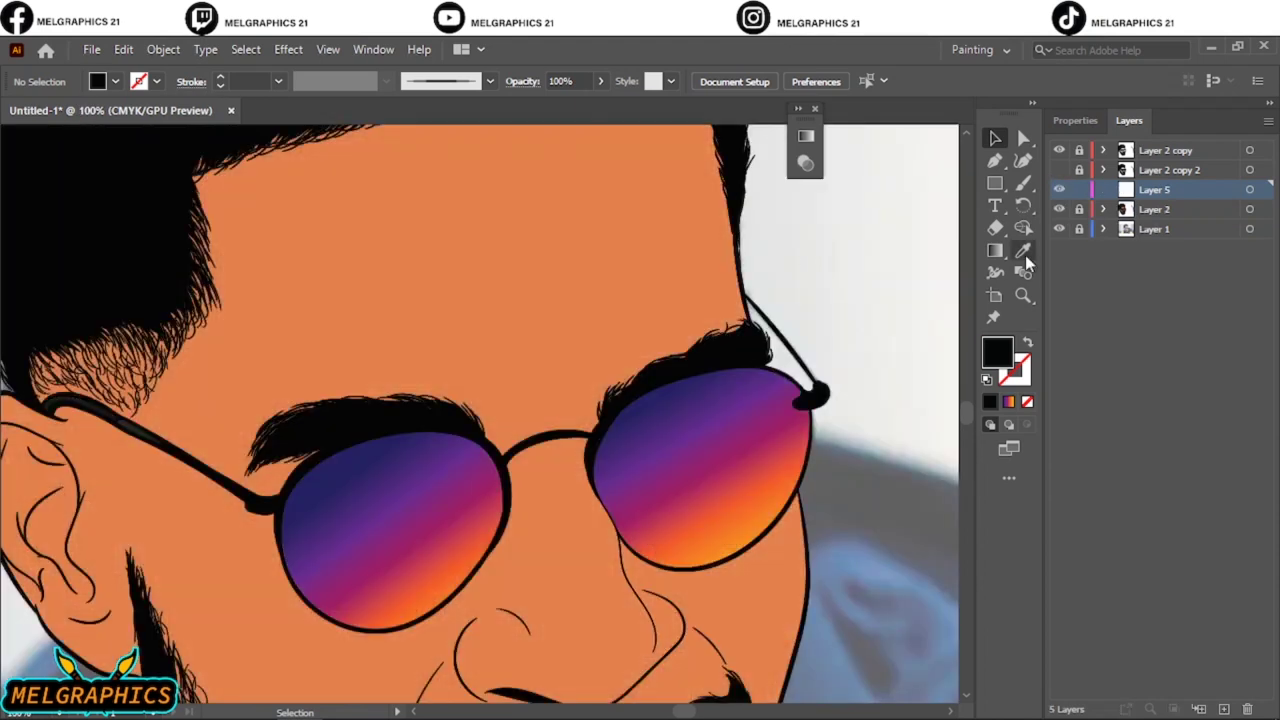
Step: Set the fill to a darker orange, #C66A42, for shadow shapes
click(1023, 250)
double_click(997, 352)
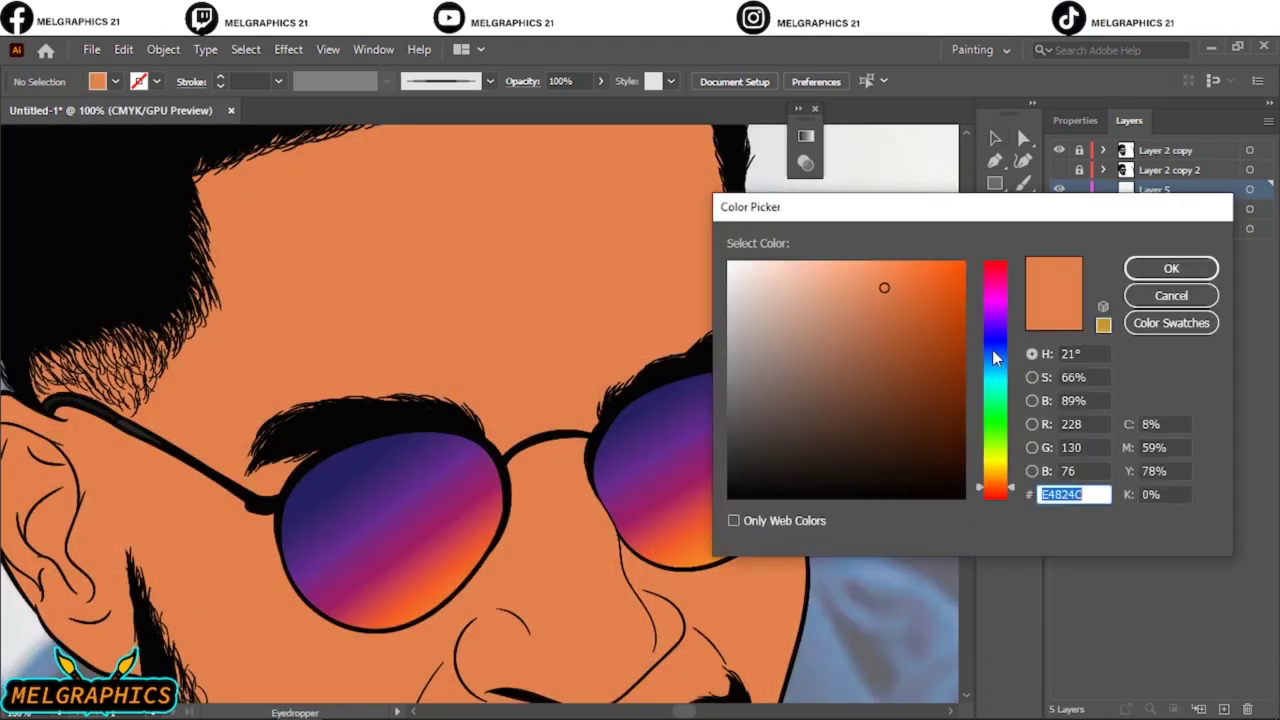
click(886, 314)
key(Return)
Step: With the Pencil, draw the orange shadow shape between the lenses
key(n)
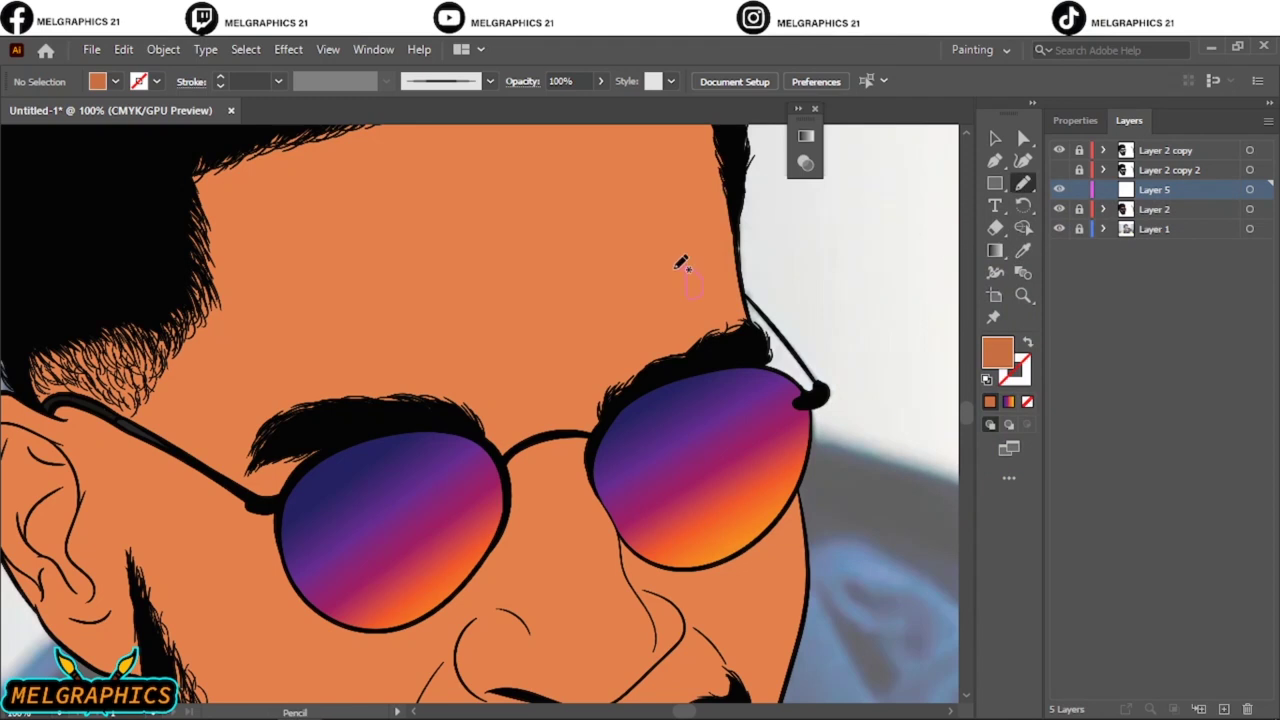
scroll(660, 238, up, 2)
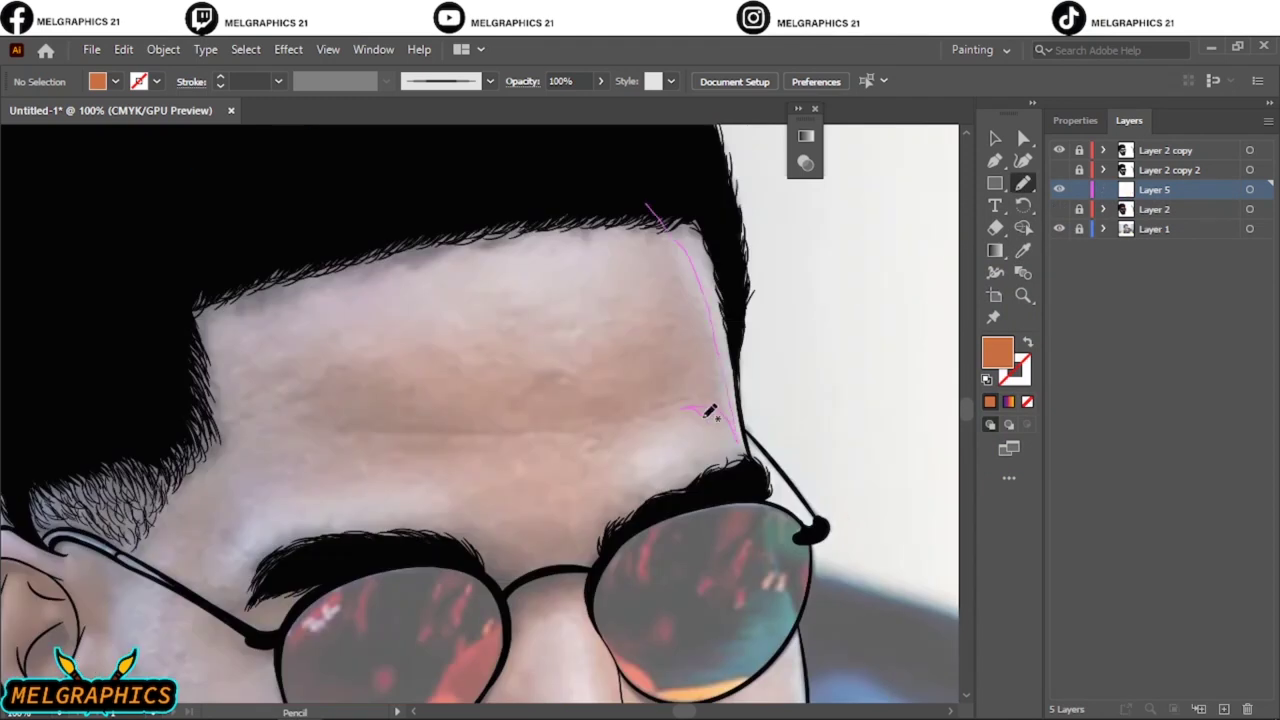
drag(622, 495, 620, 498)
key(ctrl+=)
scroll(366, 346, down, 3)
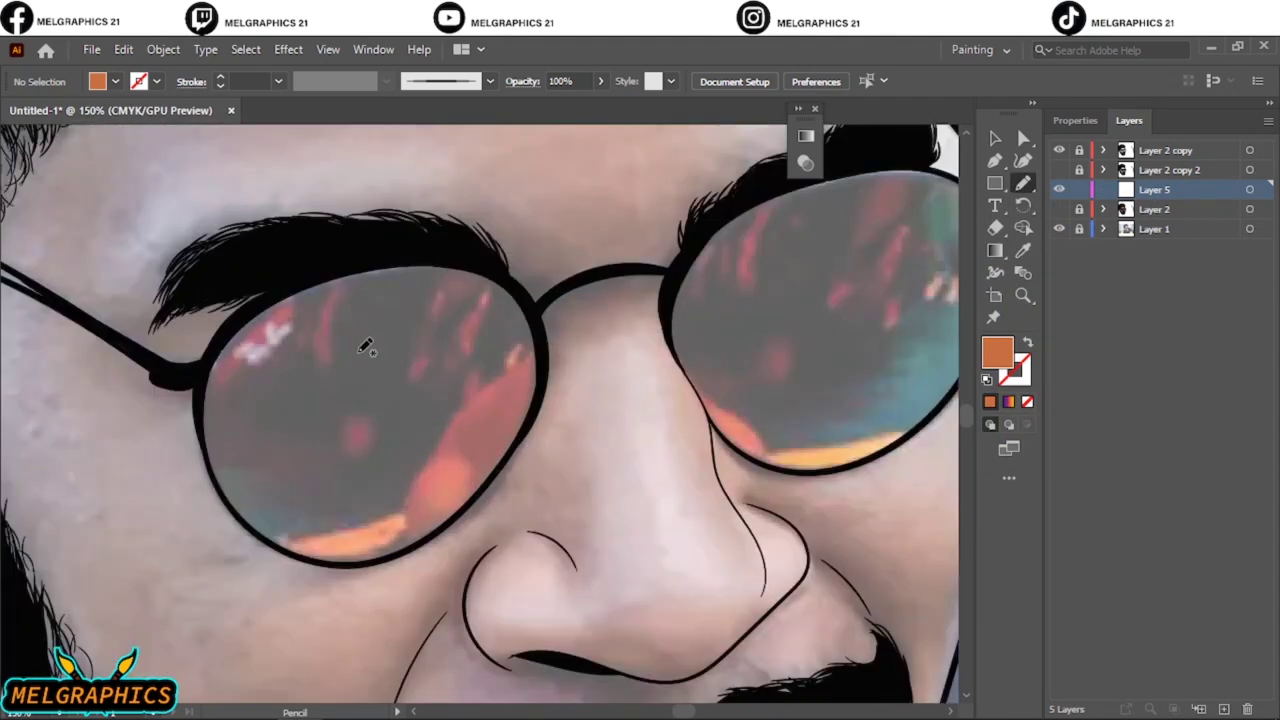
drag(522, 265, 524, 268)
click(1059, 170)
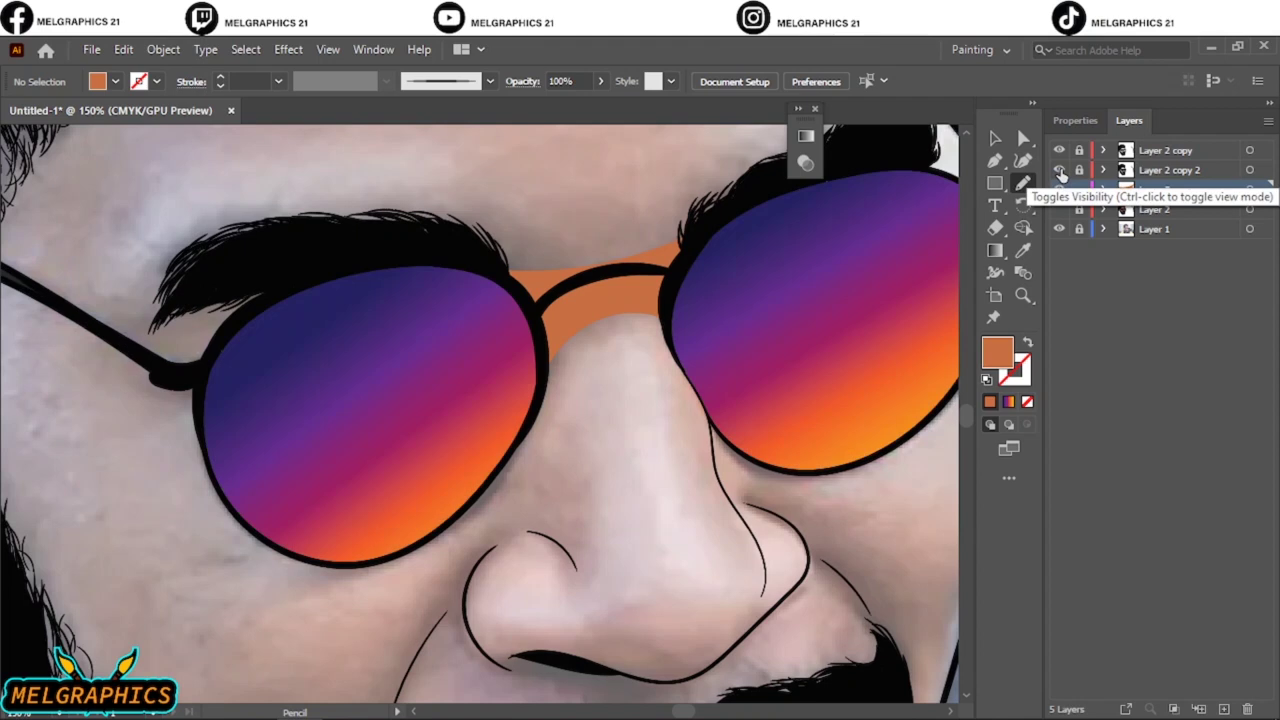
scroll(549, 481, down, 3)
scroll(549, 481, right, 3)
key(ctrl+=)
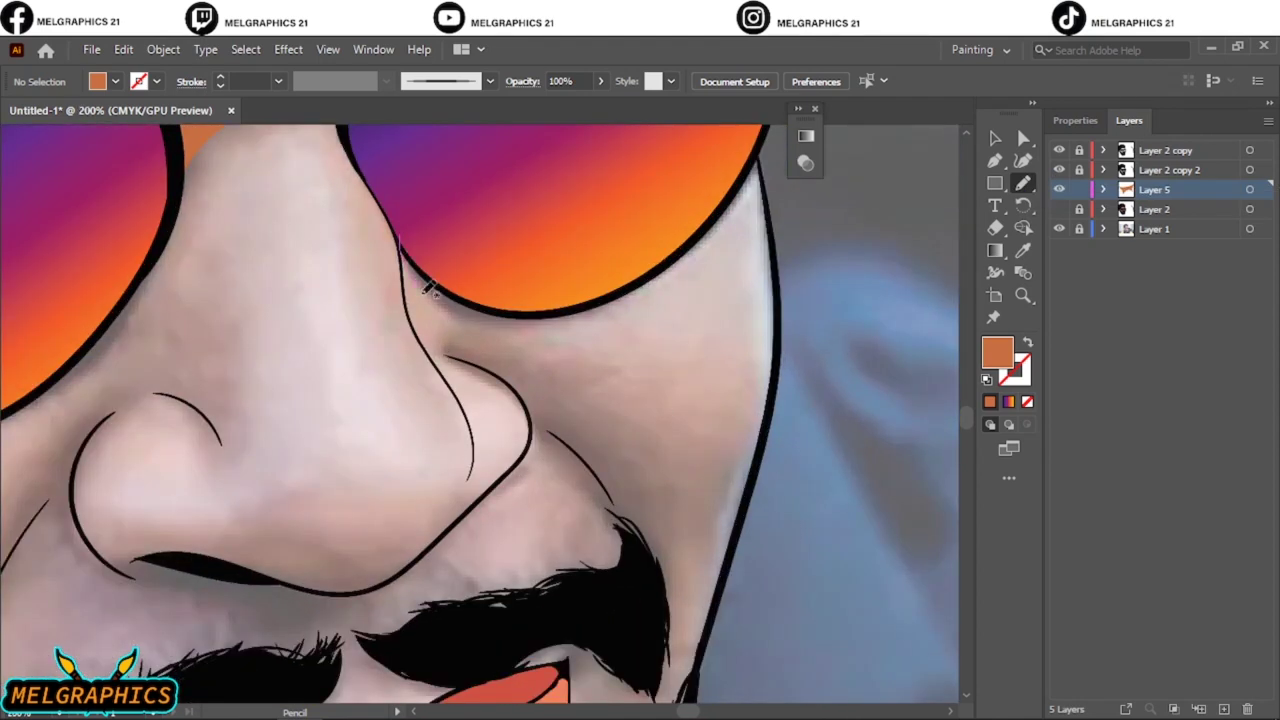
Step: Draw a shadow crescent under the right lens and shade the cheek beside the nose
drag(742, 183, 467, 290)
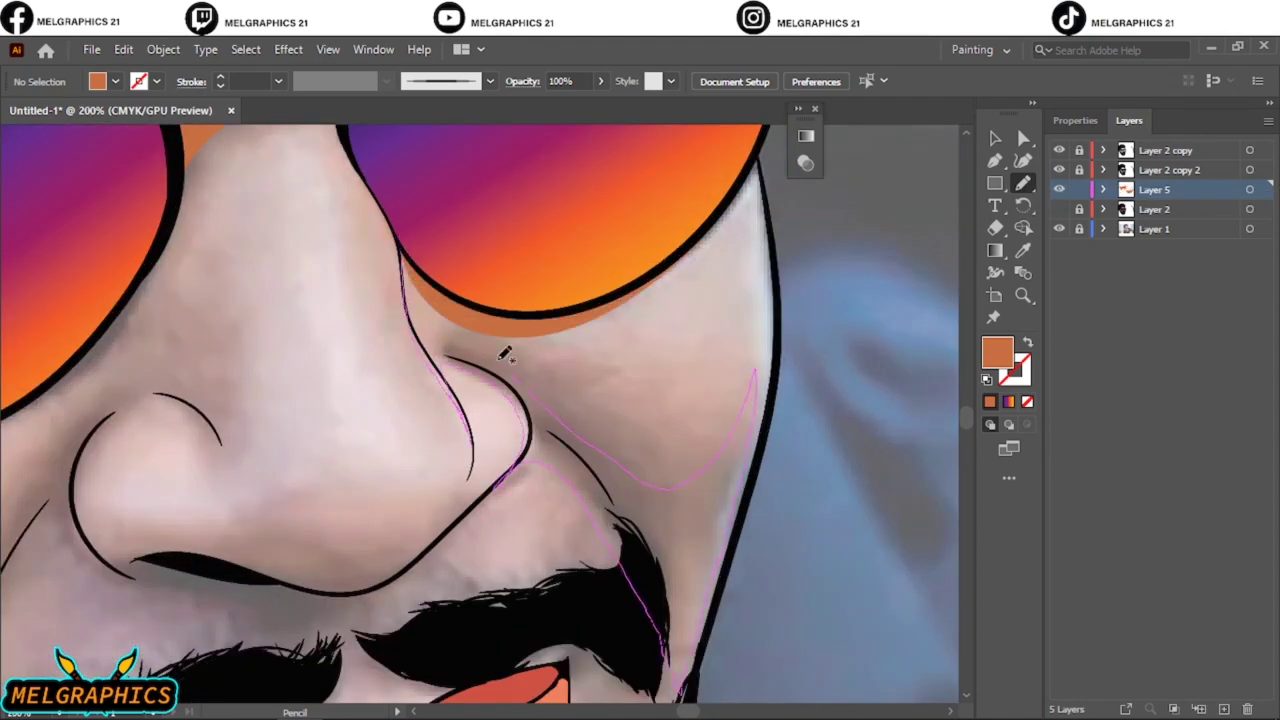
drag(505, 355, 408, 270)
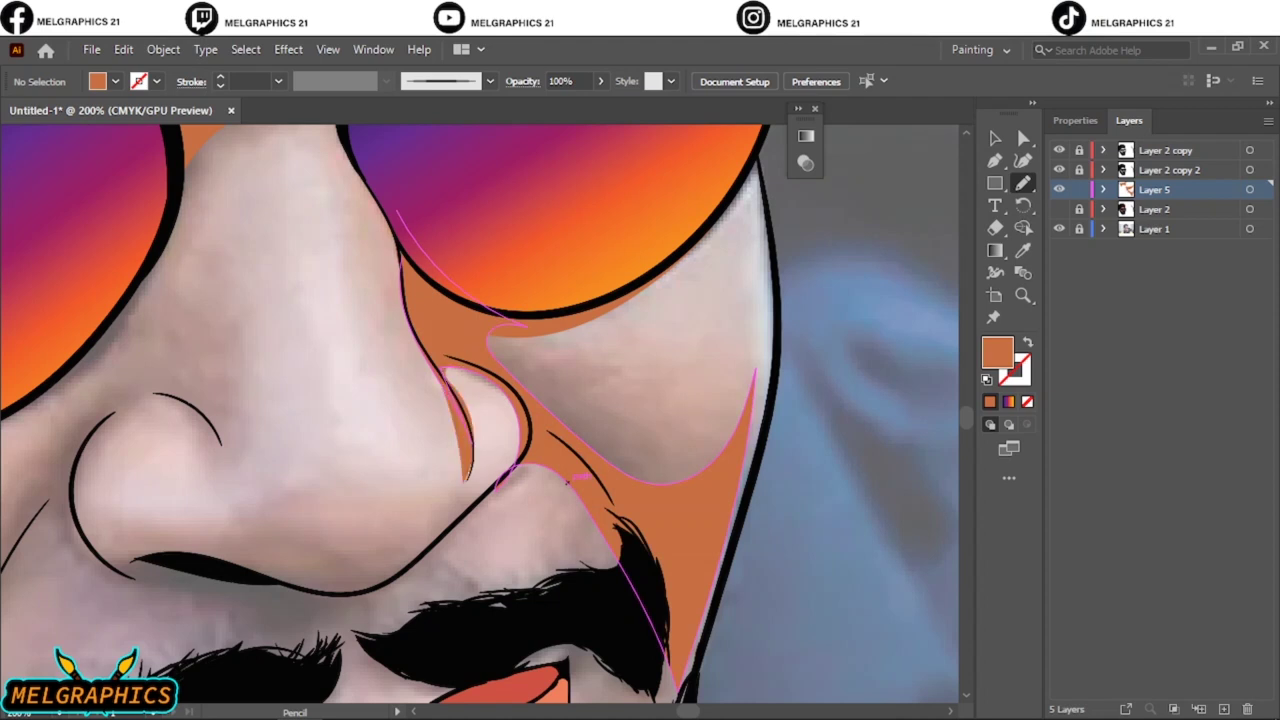
scroll(505, 465, up, 2)
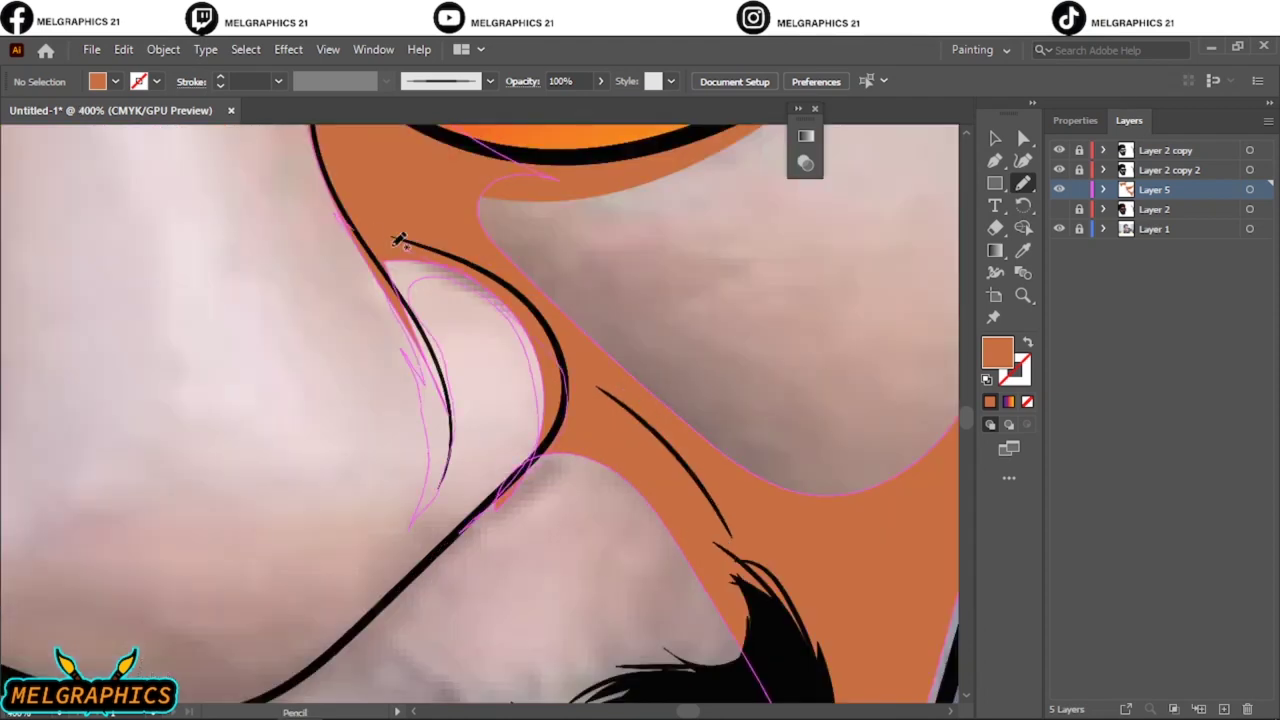
scroll(398, 240, down, 5)
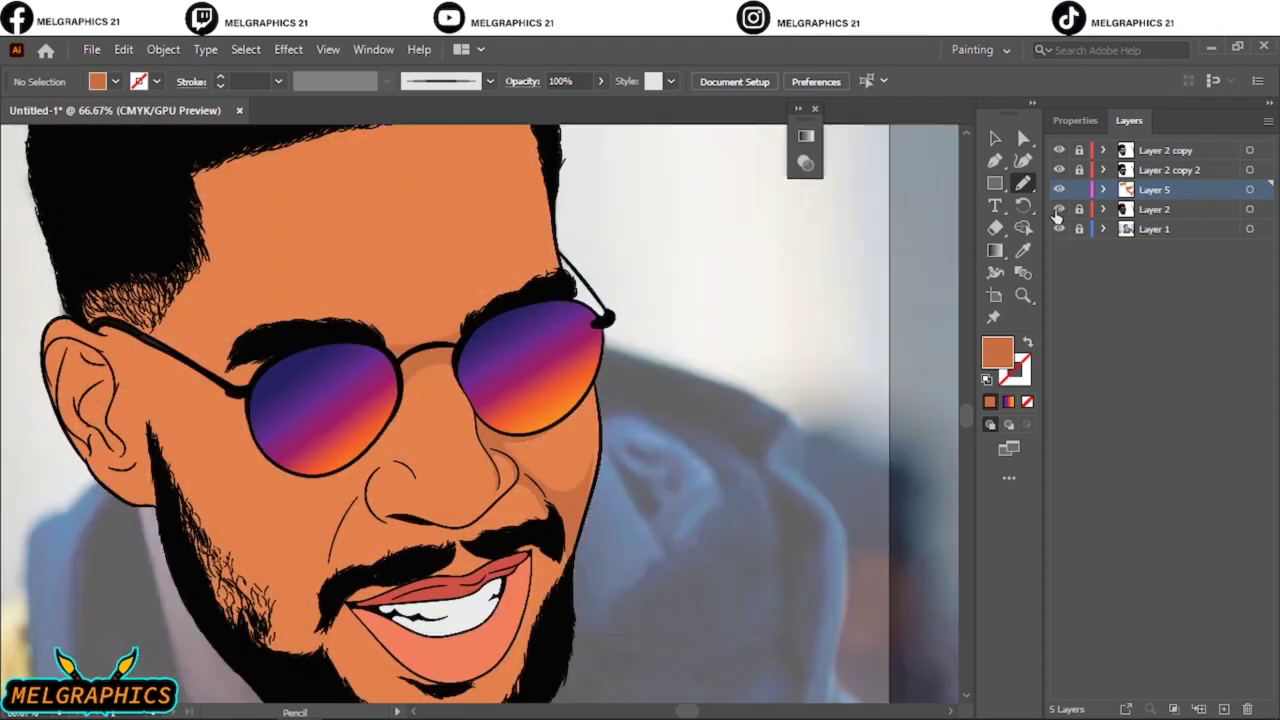
Step: Draw shadow shapes around the nostrils and along the left side of the nose
click(1059, 209)
scroll(678, 298, up, 3)
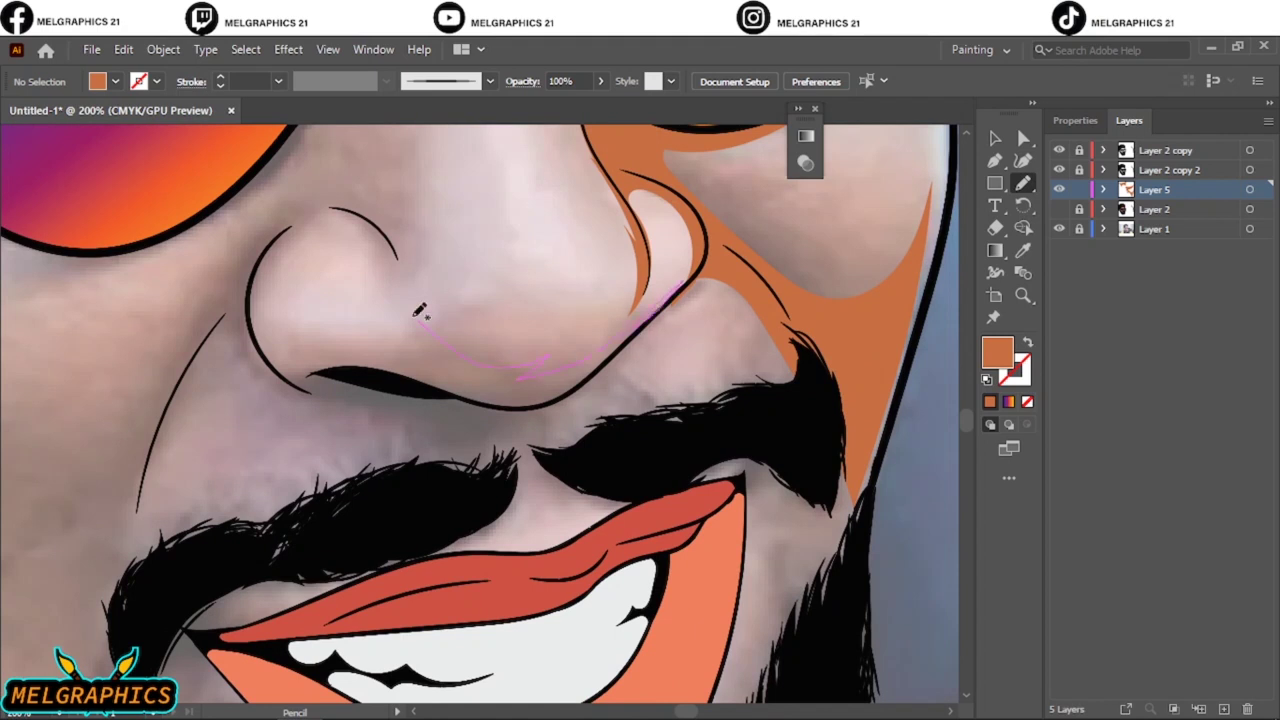
drag(633, 345, 620, 343)
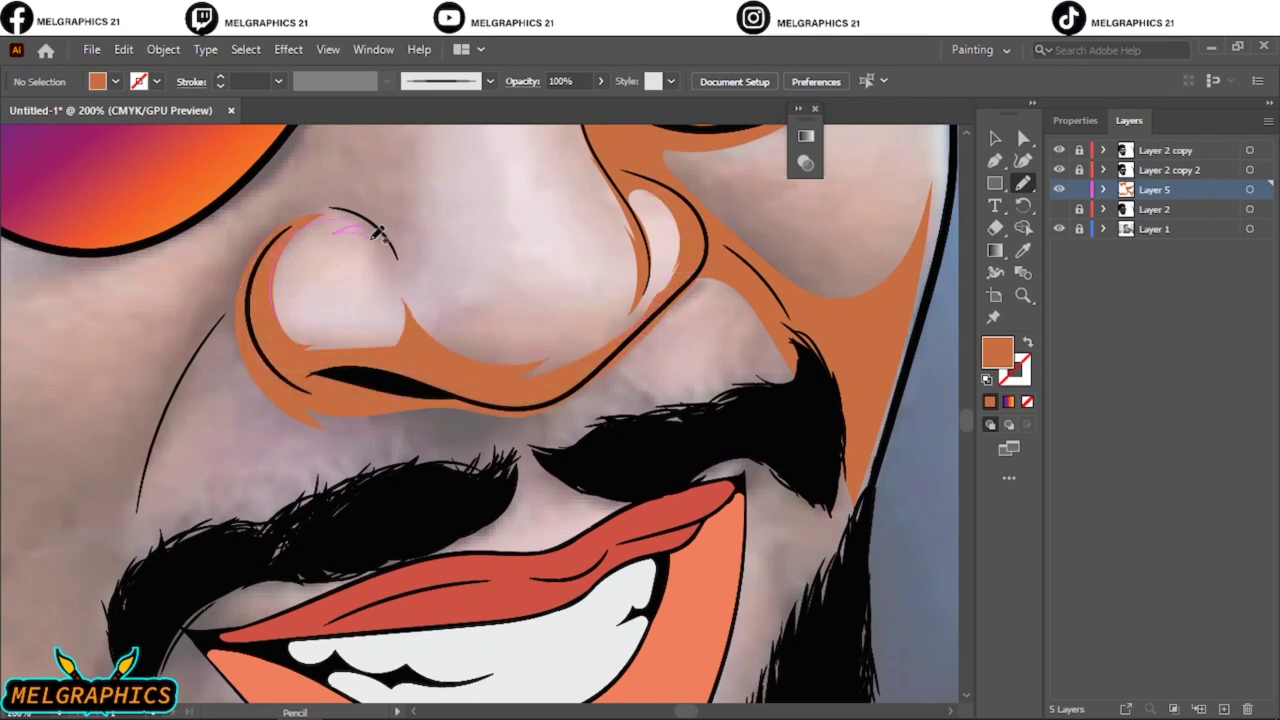
scroll(333, 476, up, 5)
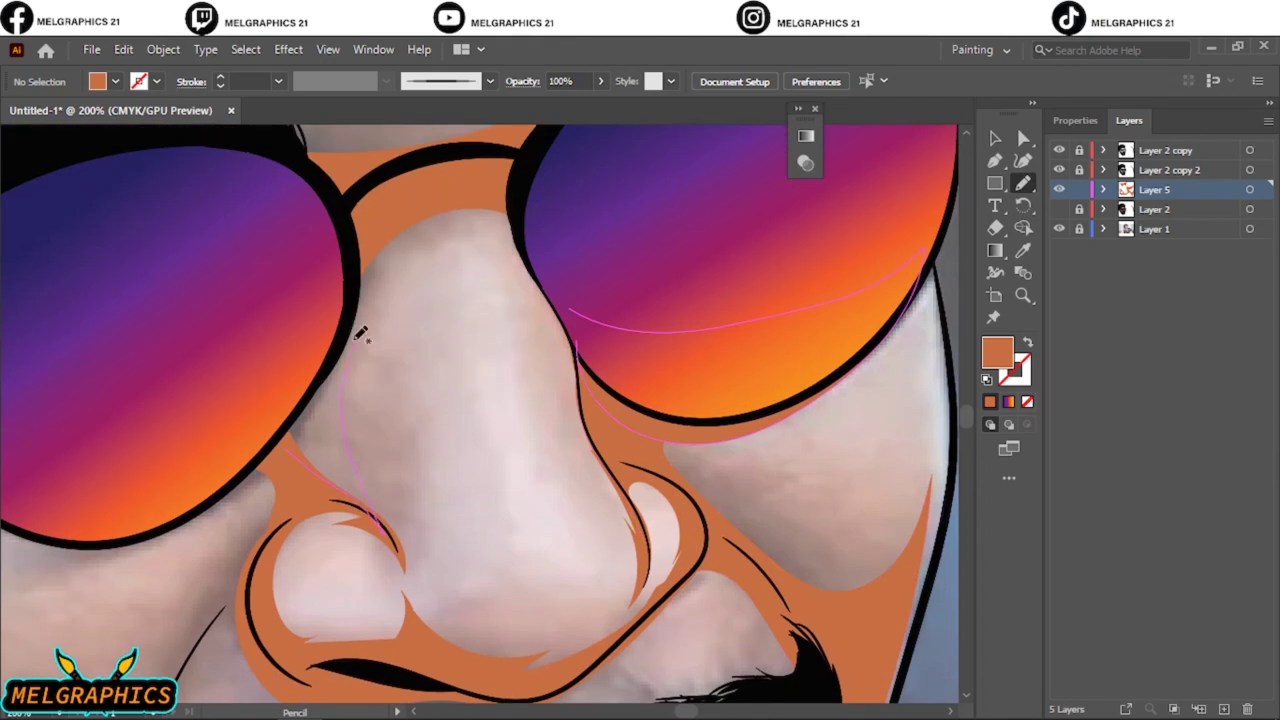
drag(305, 466, 310, 470)
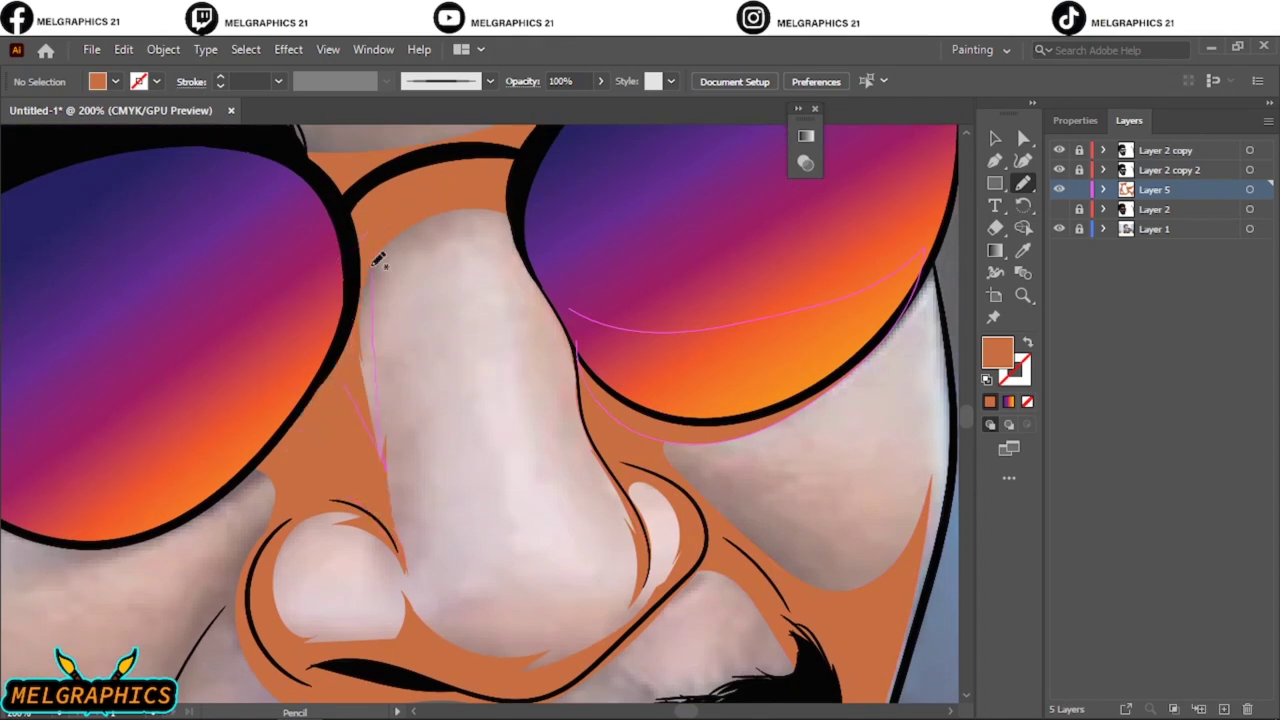
key(ctrl+0)
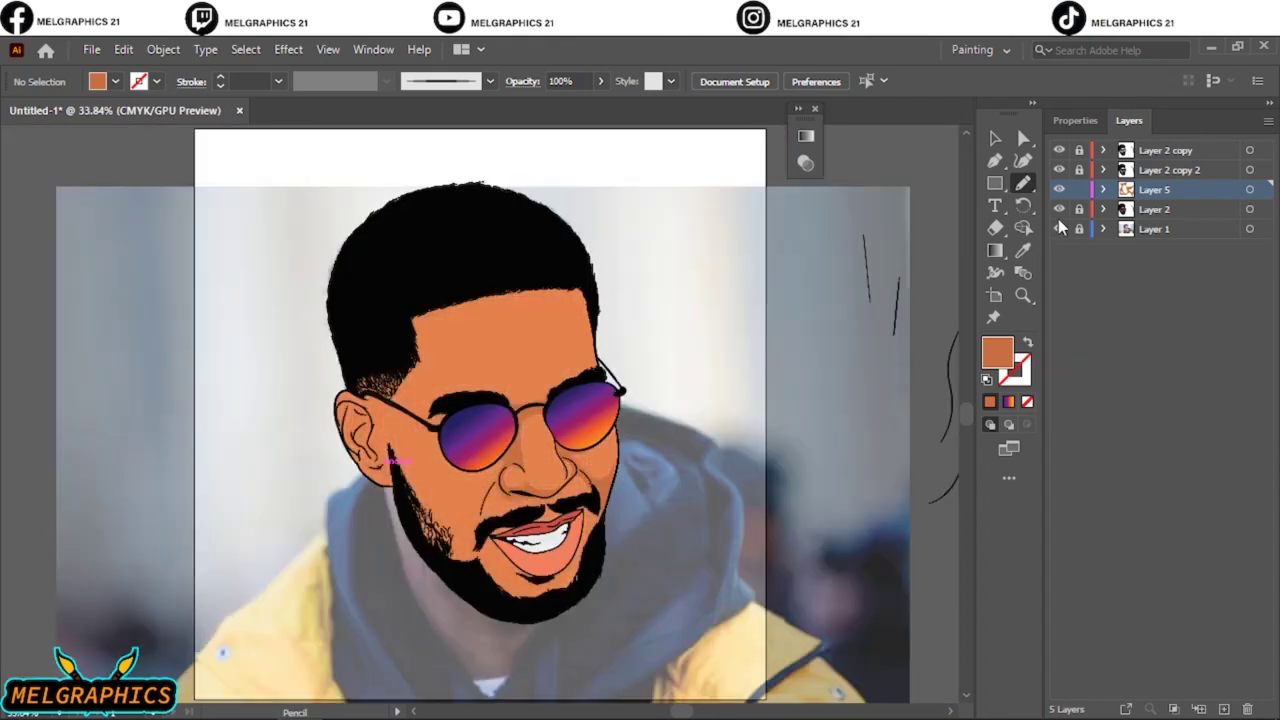
Step: Trace shadows along the upper lip, beside the nose and along the mustache
click(1059, 209)
scroll(530, 228, up, 5)
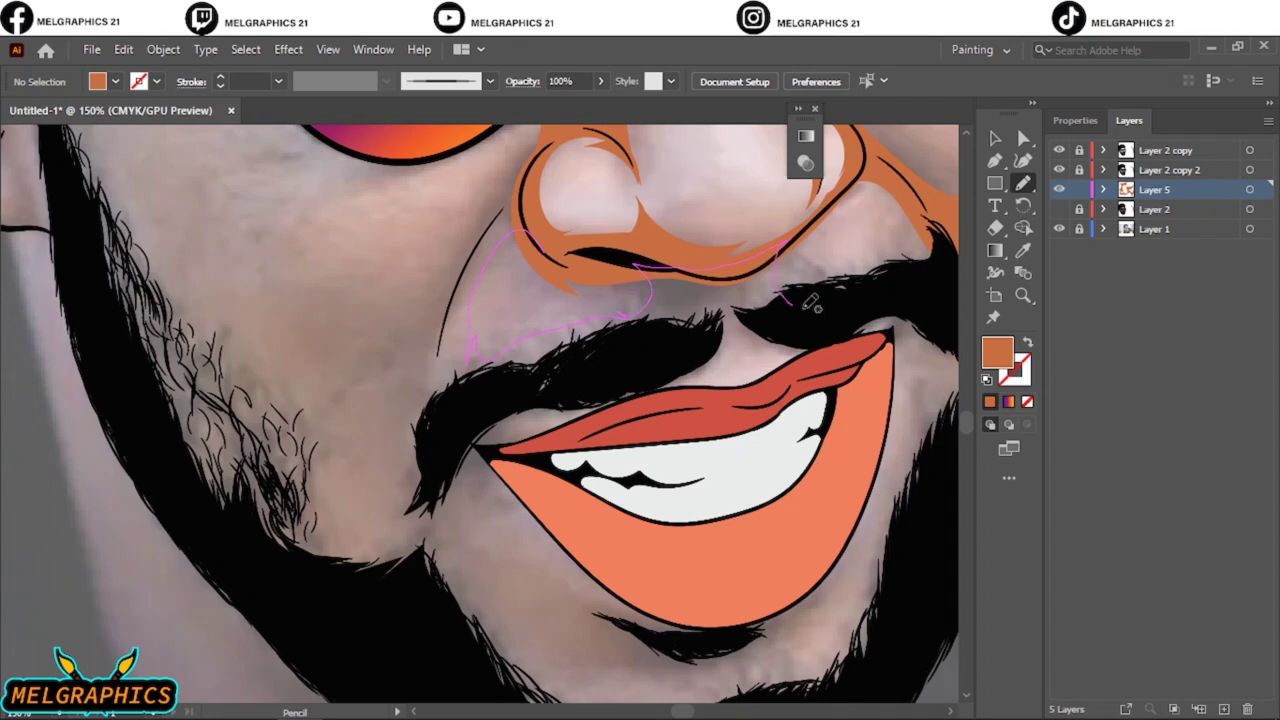
drag(703, 373, 419, 574)
drag(538, 136, 538, 138)
scroll(530, 330, up, 3)
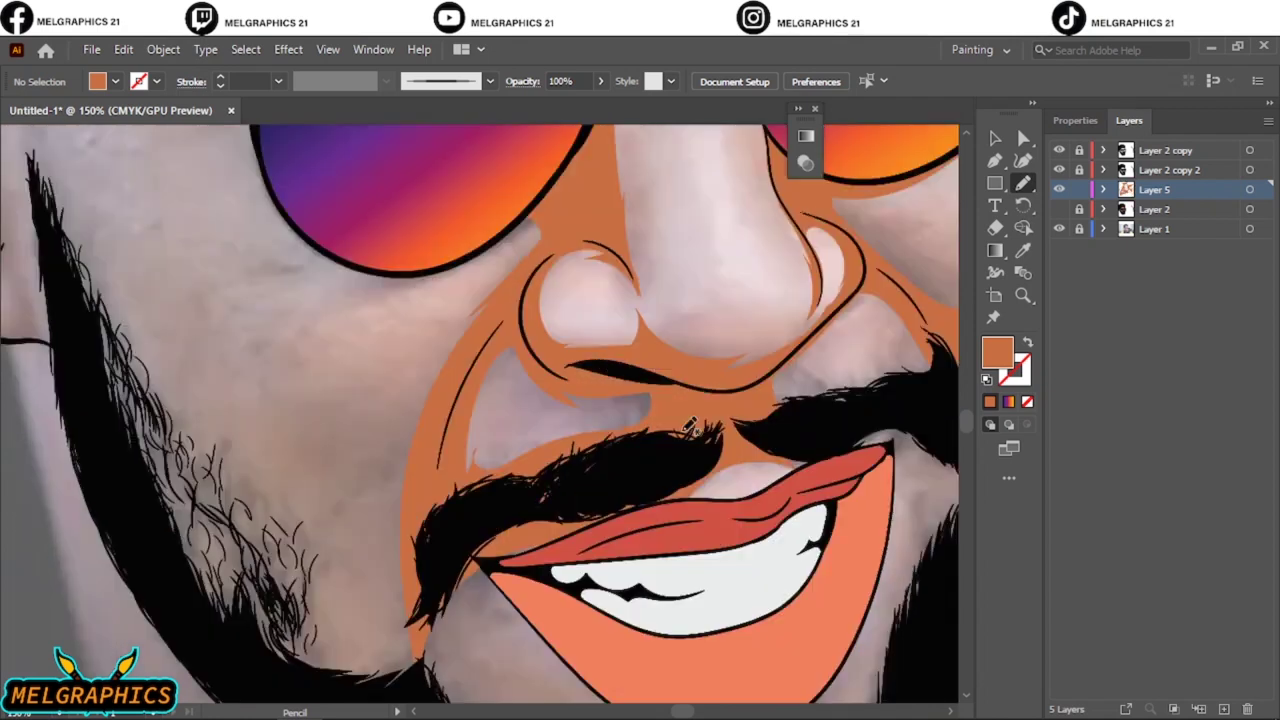
drag(505, 363, 507, 365)
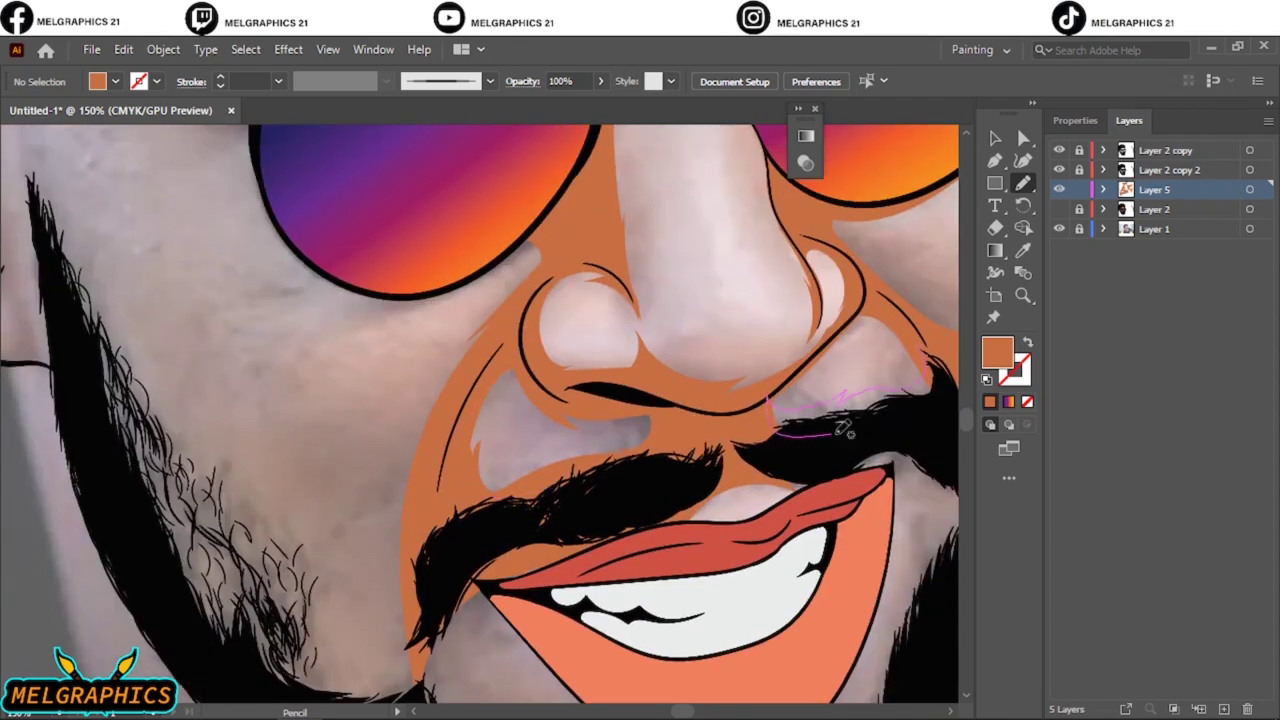
drag(843, 428, 845, 426)
Step: Draw shadow shapes on the chin, below the lower lip and on the right cheek
scroll(708, 500, down, 3)
scroll(330, 350, up, 3)
mouse_move(262, 460)
mouse_down()
mouse_move(336, 345)
mouse_move(336, 485)
mouse_up()
drag(690, 490, 692, 494)
drag(440, 585, 598, 508)
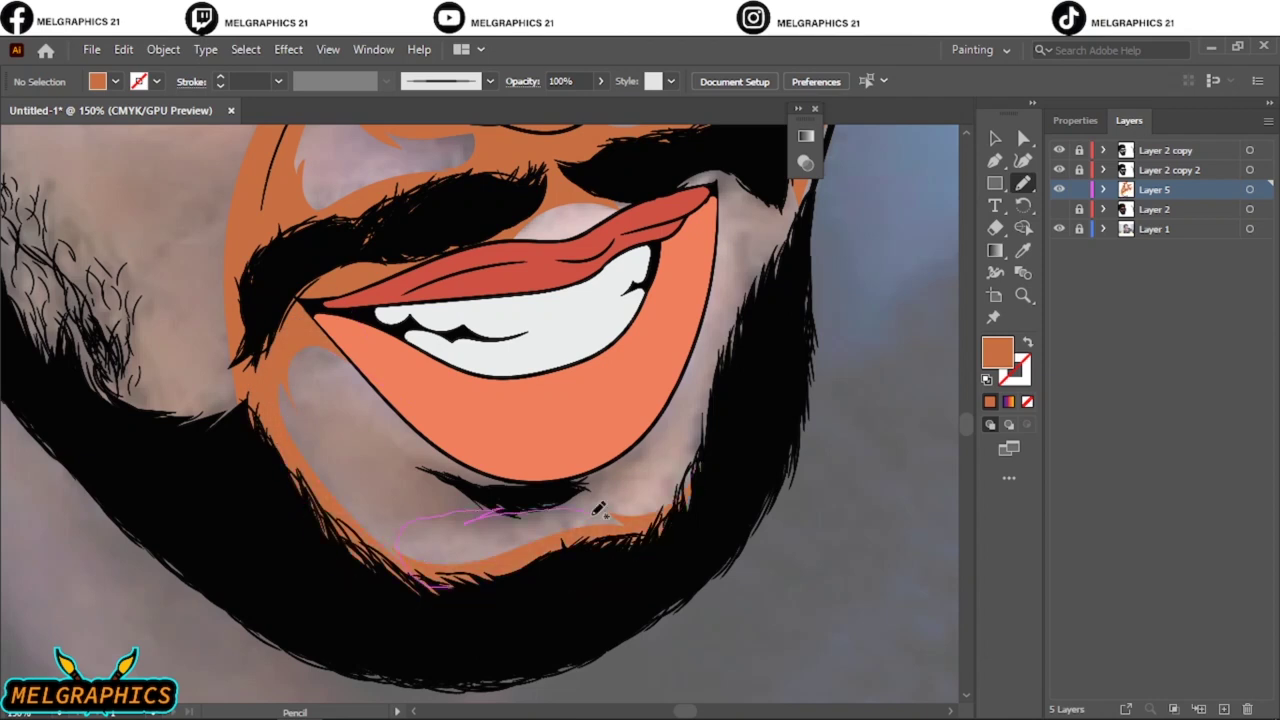
drag(424, 466, 493, 553)
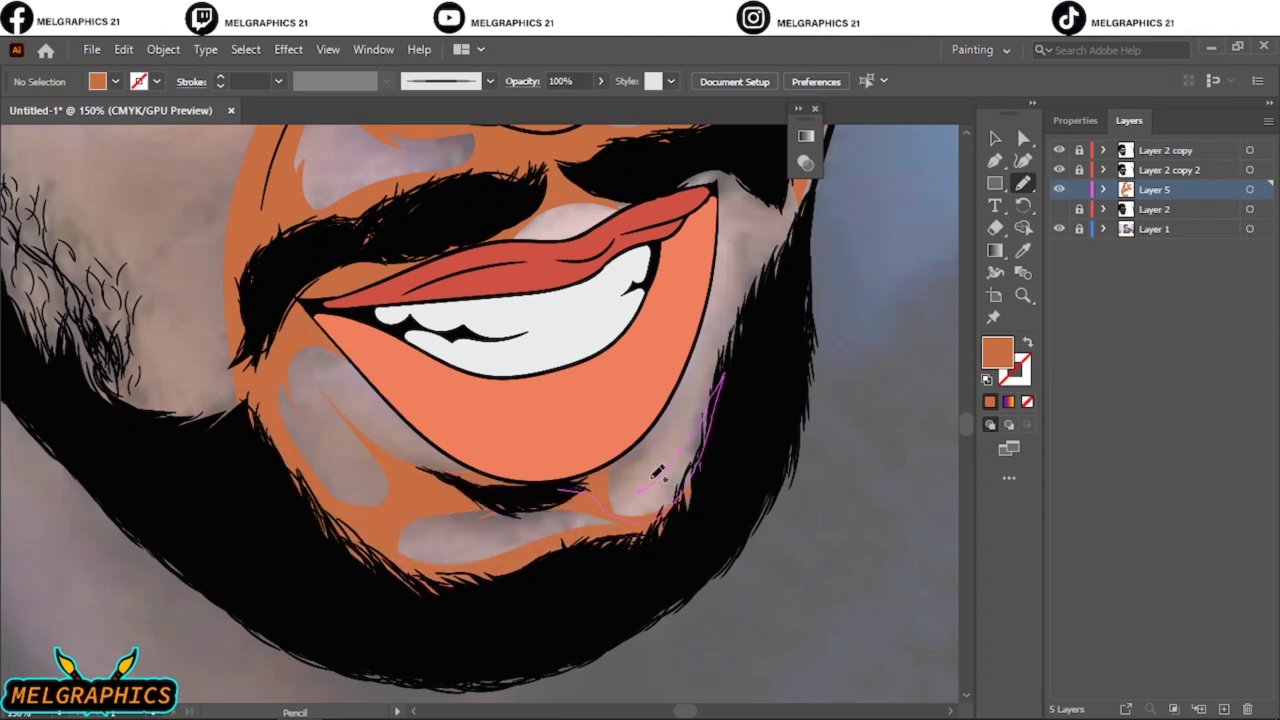
drag(612, 470, 735, 415)
Step: Add shadows at the upper lip corner and along the jaw beside the beard
mouse_move(630, 192)
mouse_down()
mouse_move(690, 180)
mouse_move(712, 190)
mouse_up()
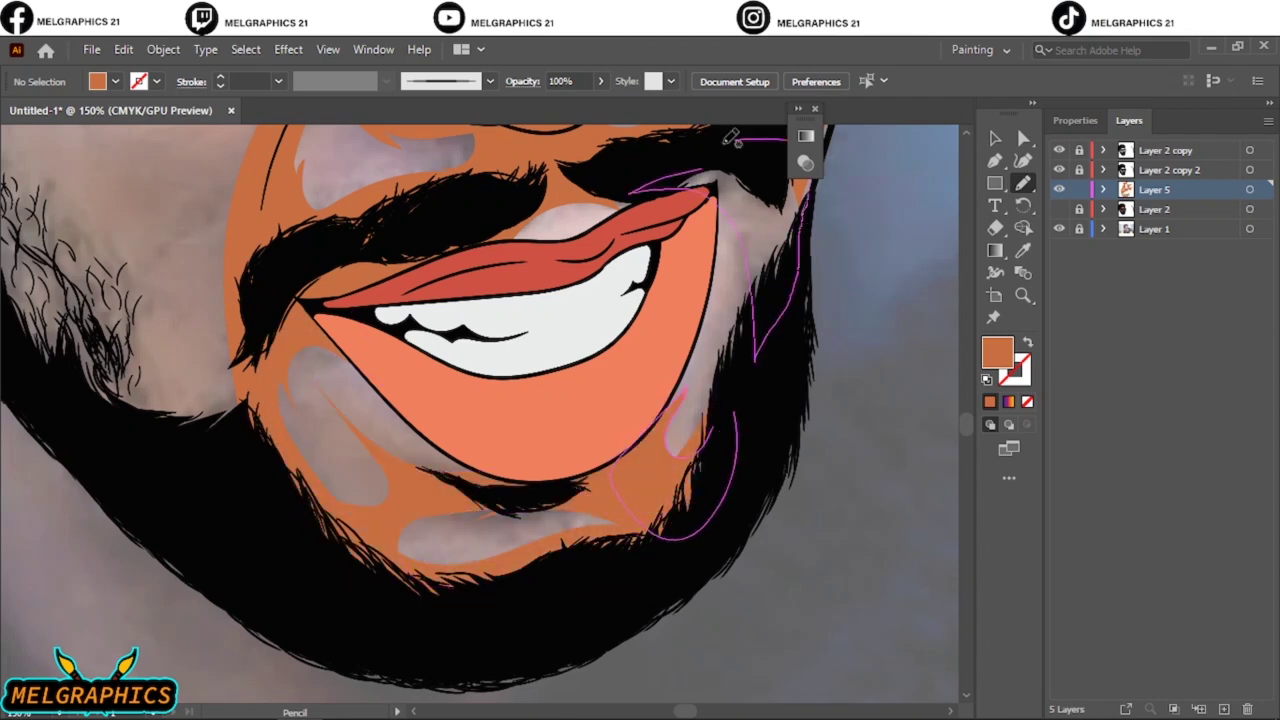
scroll(700, 300, up, 2)
scroll(535, 510, down, 3)
scroll(535, 510, up, 3)
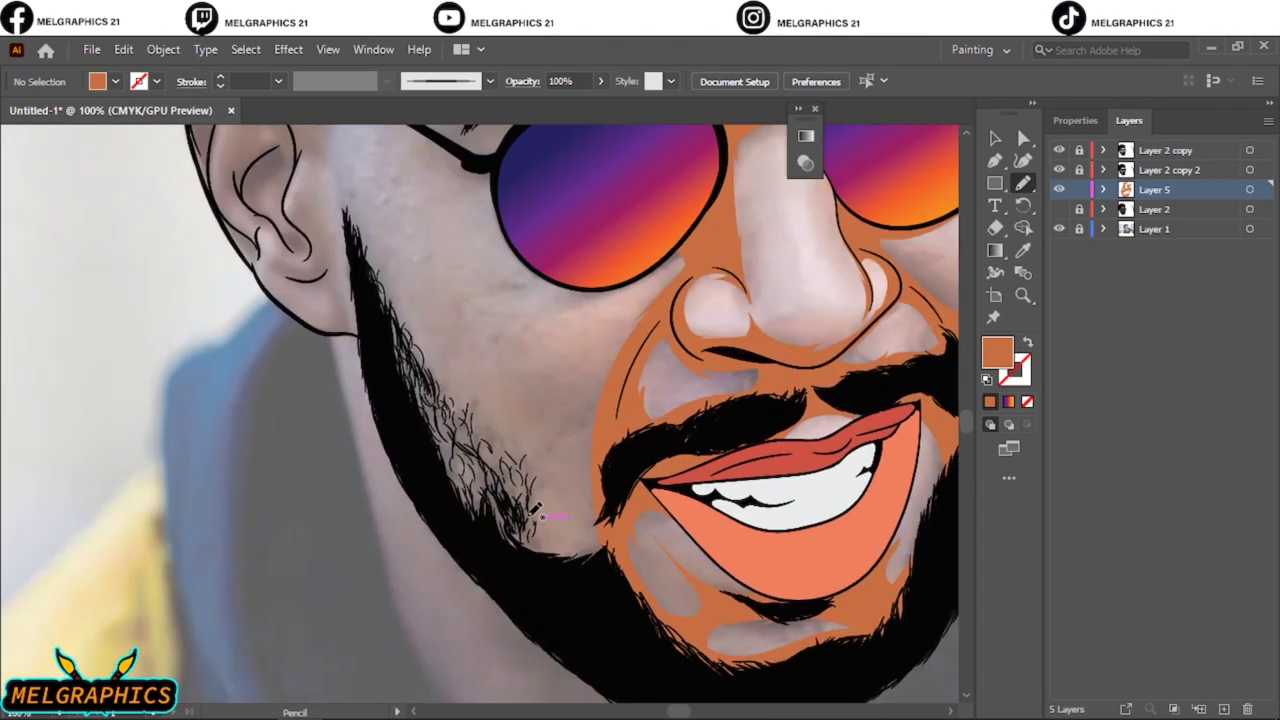
drag(369, 237, 360, 228)
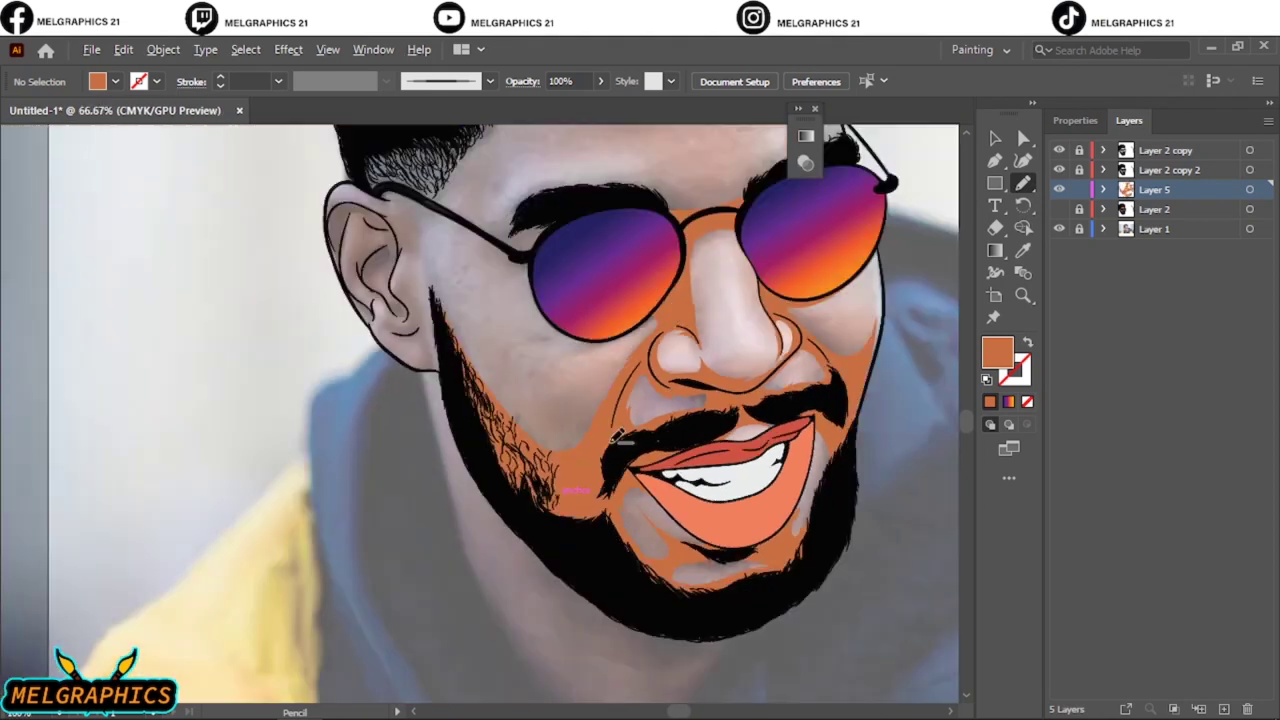
scroll(678, 245, down, 2)
scroll(678, 245, up, 1)
scroll(678, 245, up, 1)
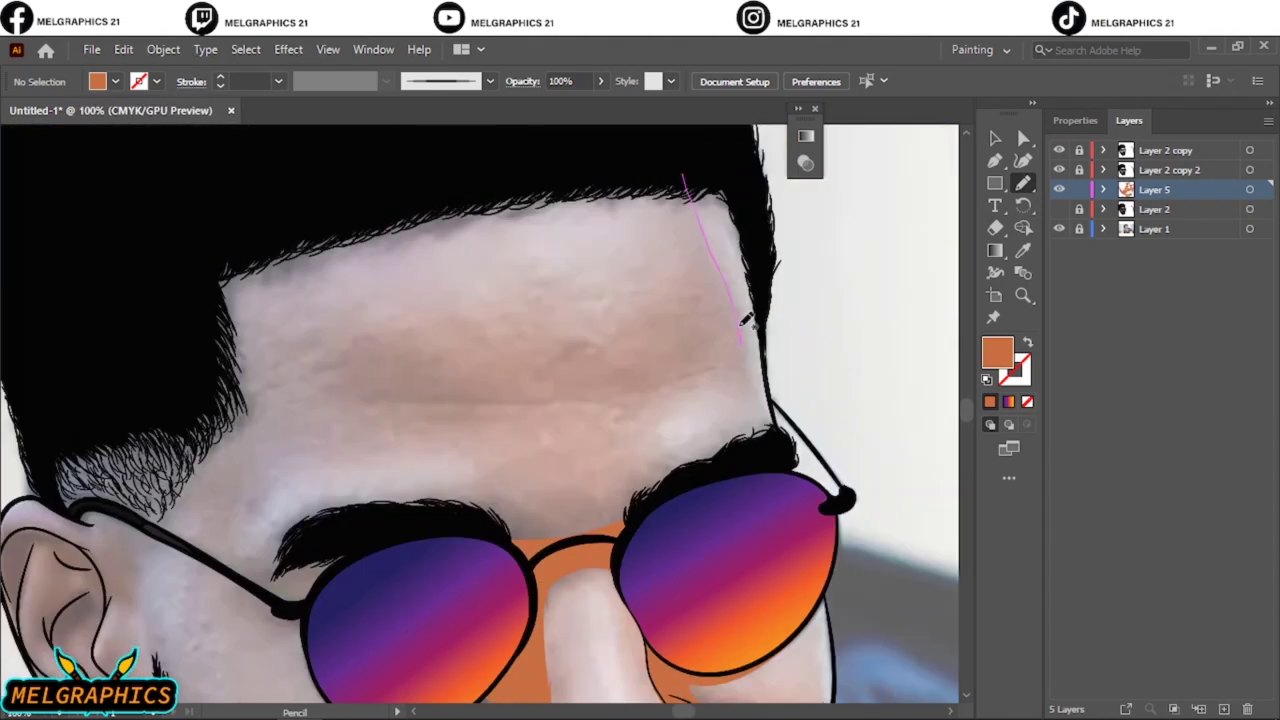
Step: Draw closed orange Pencil shapes over the left and right forehead
drag(665, 352, 655, 195)
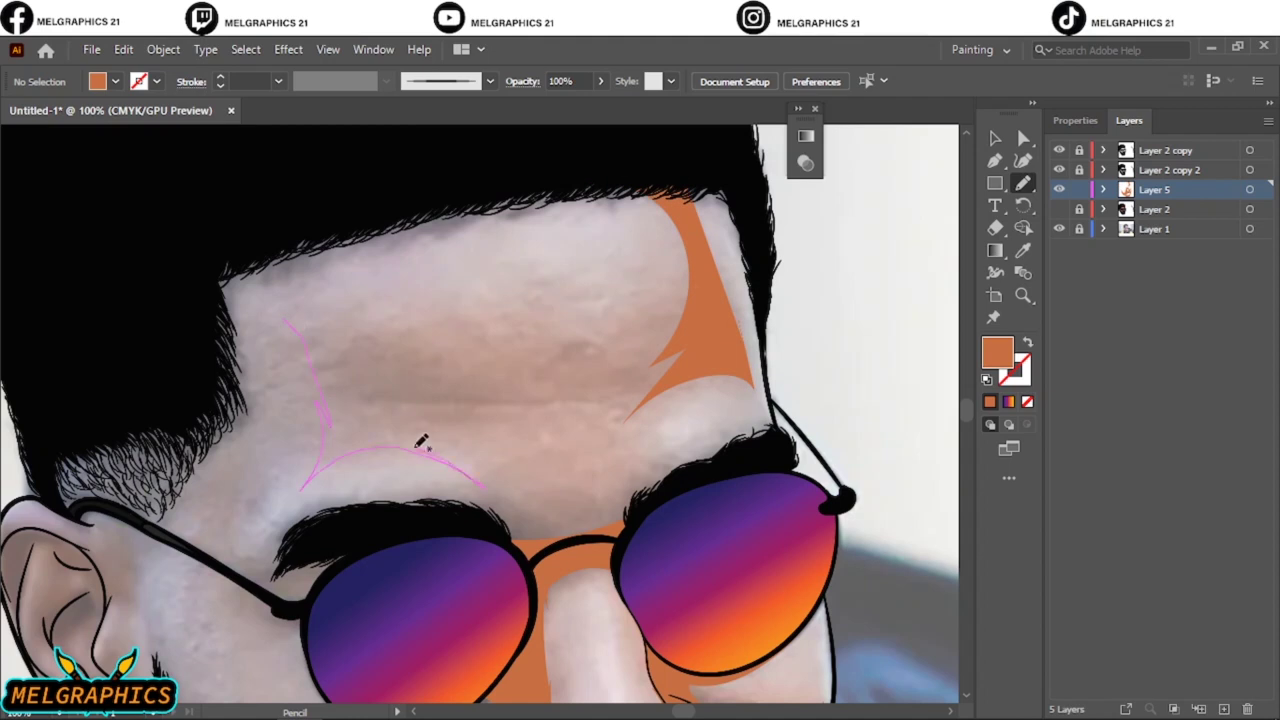
drag(421, 441, 350, 405)
drag(503, 392, 352, 412)
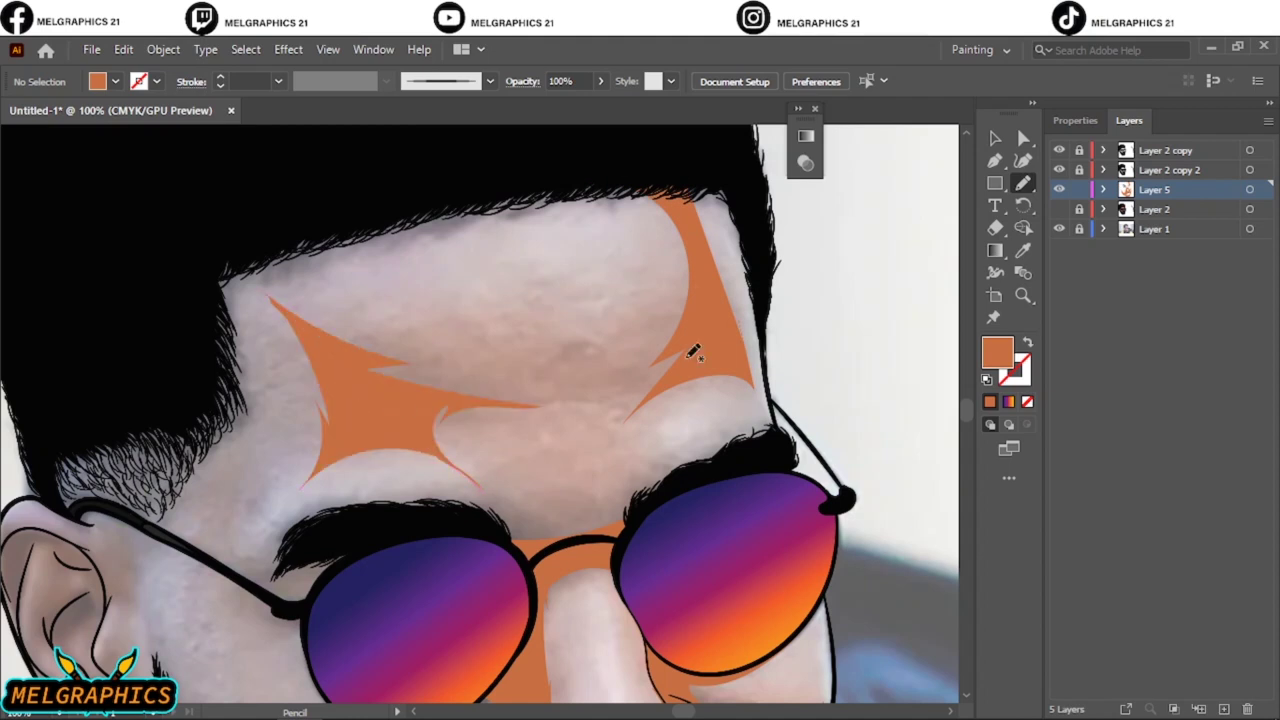
drag(597, 393, 684, 236)
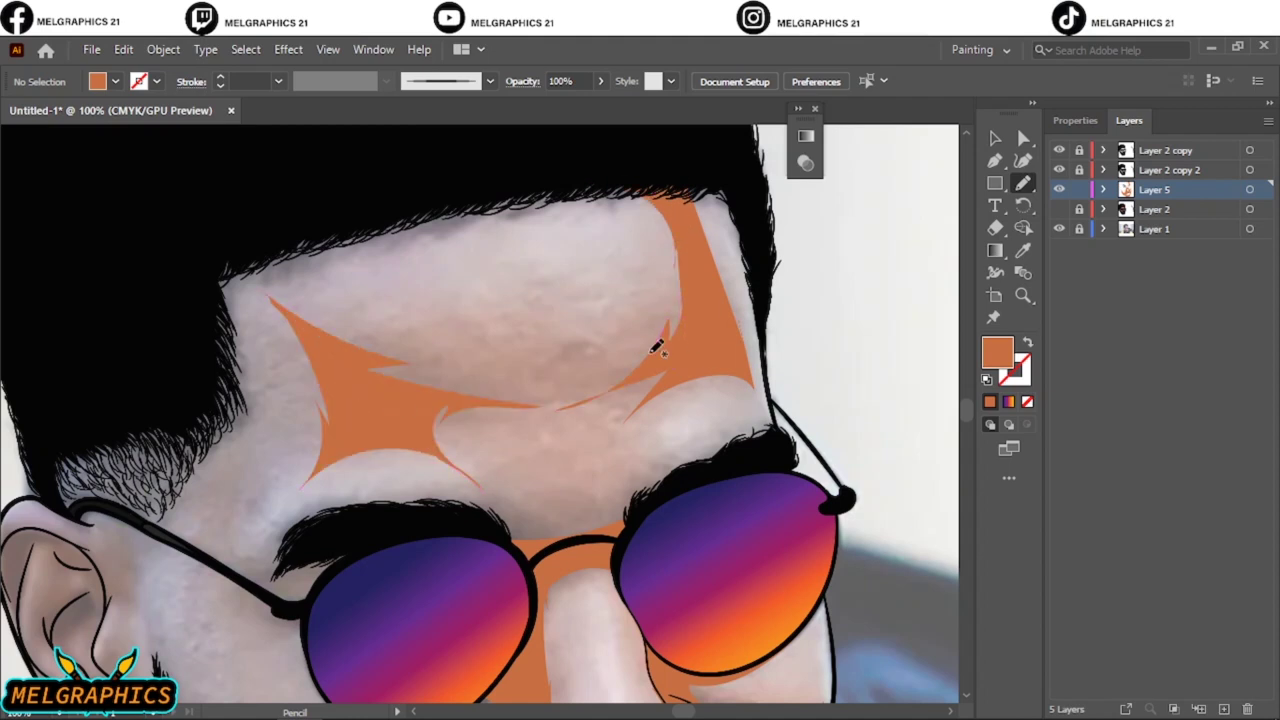
Step: Fit the whole artboard and briefly hide the reference photo to check the artwork
key(ctrl+0)
click(1059, 209)
click(1059, 229)
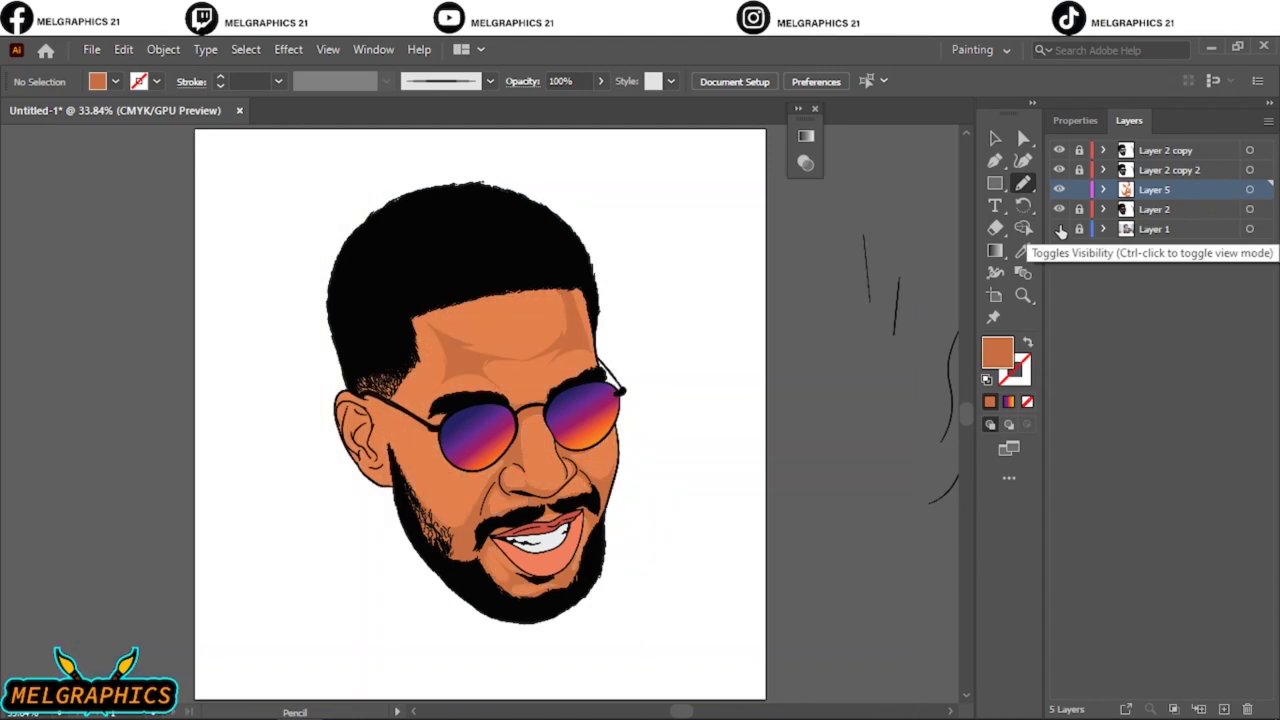
click(1059, 229)
click(1059, 209)
scroll(400, 460, up, 5)
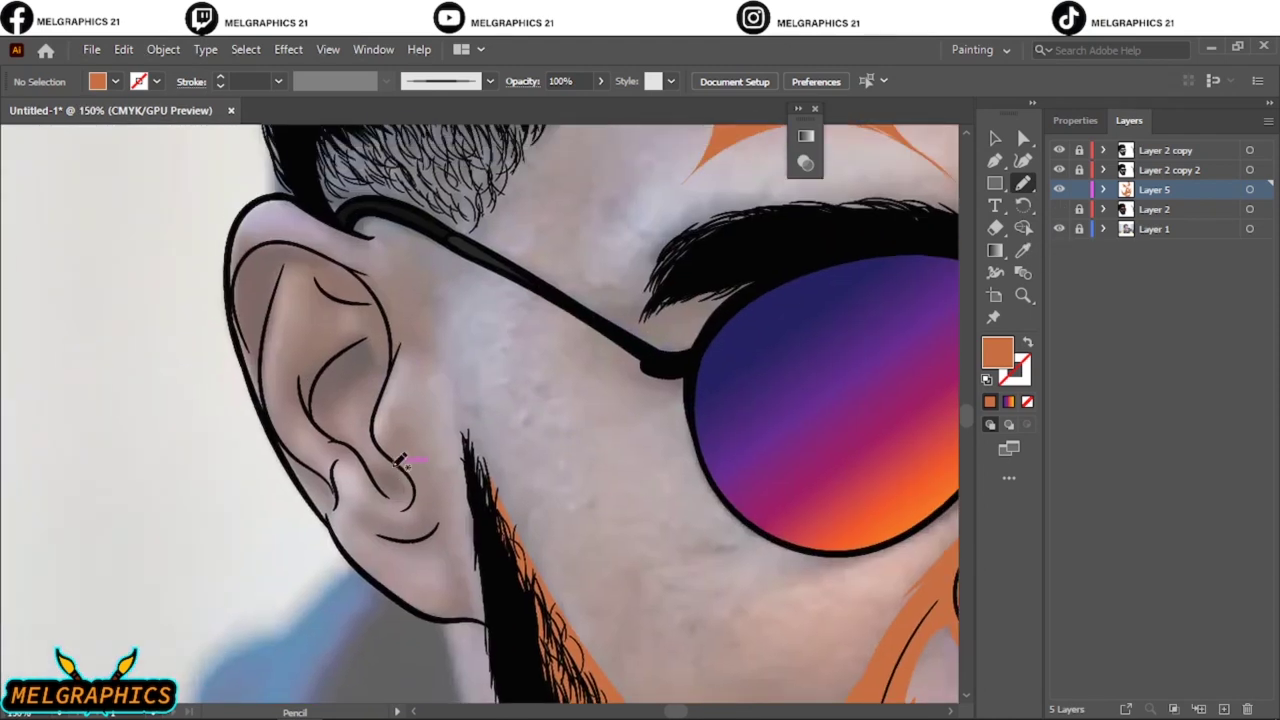
Step: Add orange shapes between cheek and ear, along the glasses arm and above the rim
drag(460, 344, 350, 226)
drag(422, 607, 436, 612)
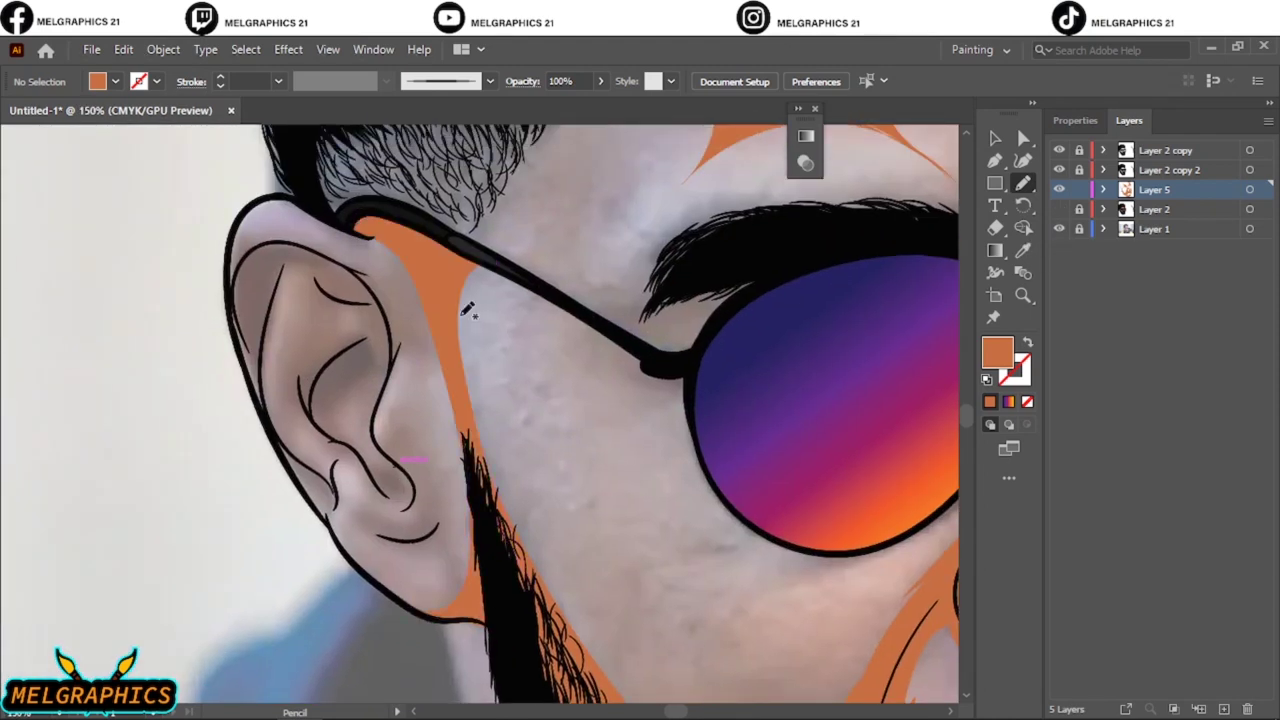
drag(640, 385, 705, 345)
drag(615, 345, 640, 330)
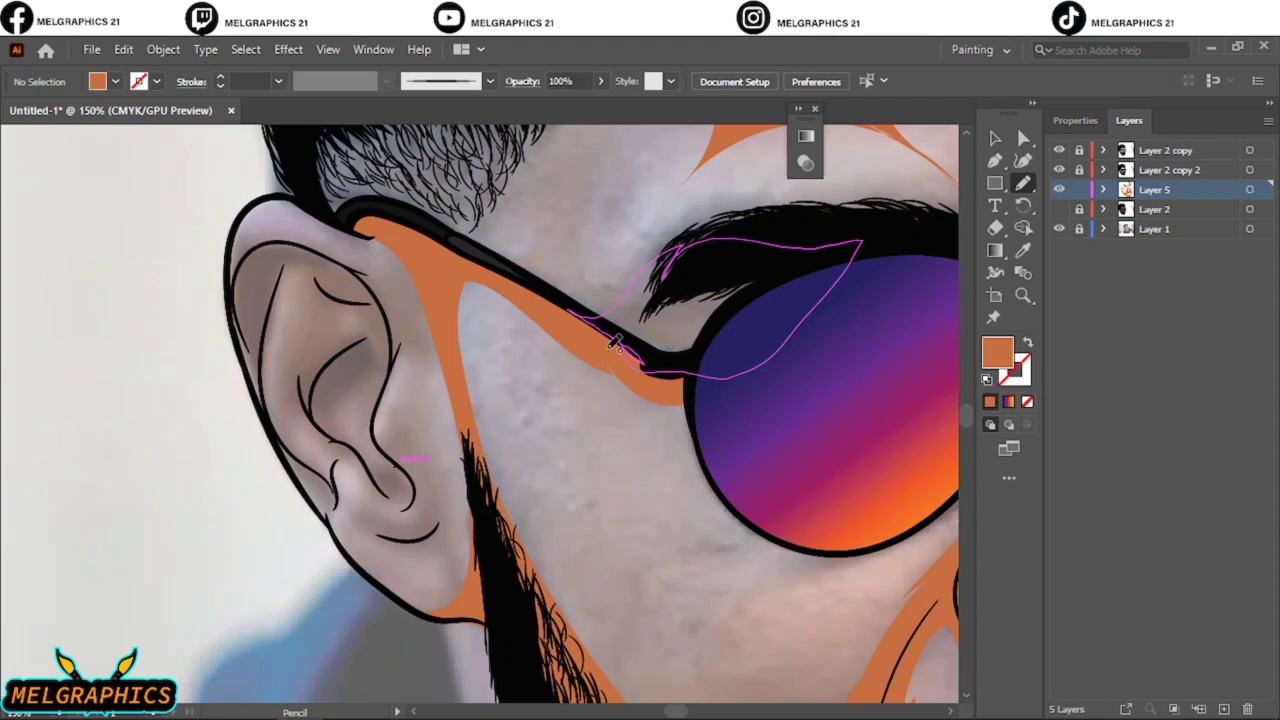
drag(322, 528, 492, 533)
alt+scroll(492, 533, up, 2)
Step: Fill the lower ear, inner-ear curve and outer ear edge with orange shapes
mouse_move(577, 503)
mouse_down()
mouse_move(680, 528)
mouse_move(630, 343)
mouse_up()
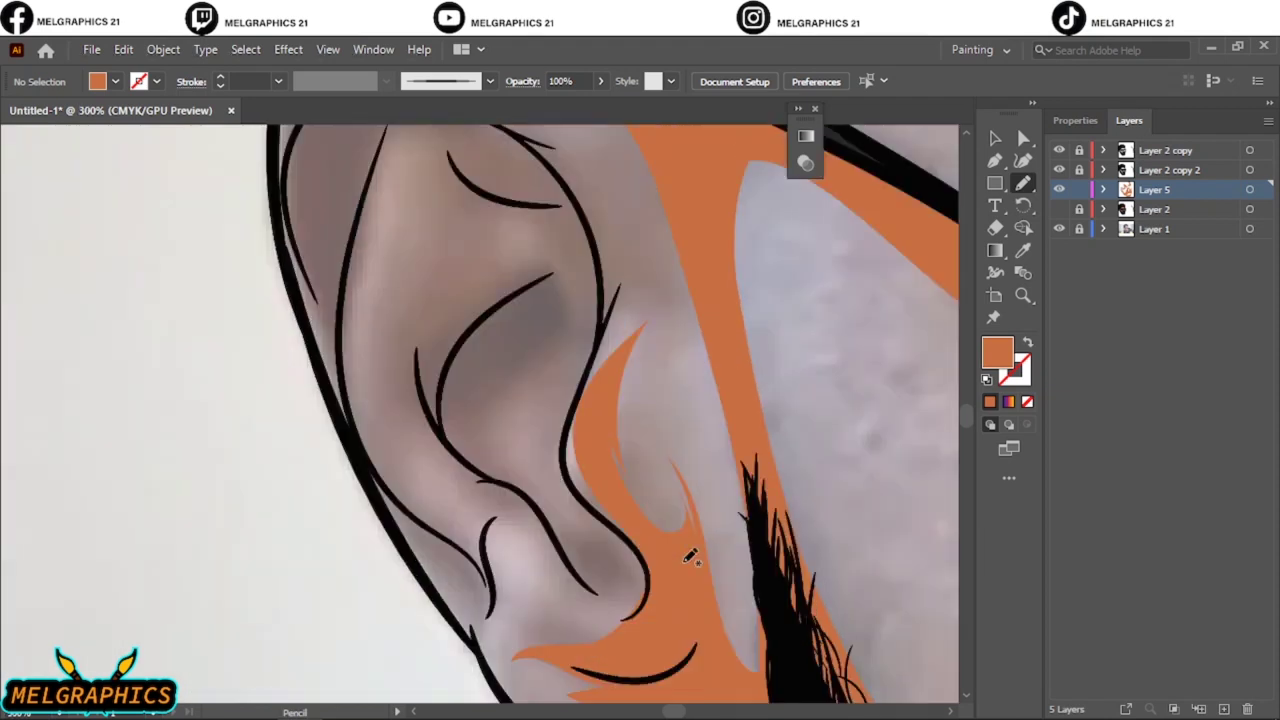
drag(570, 514, 686, 553)
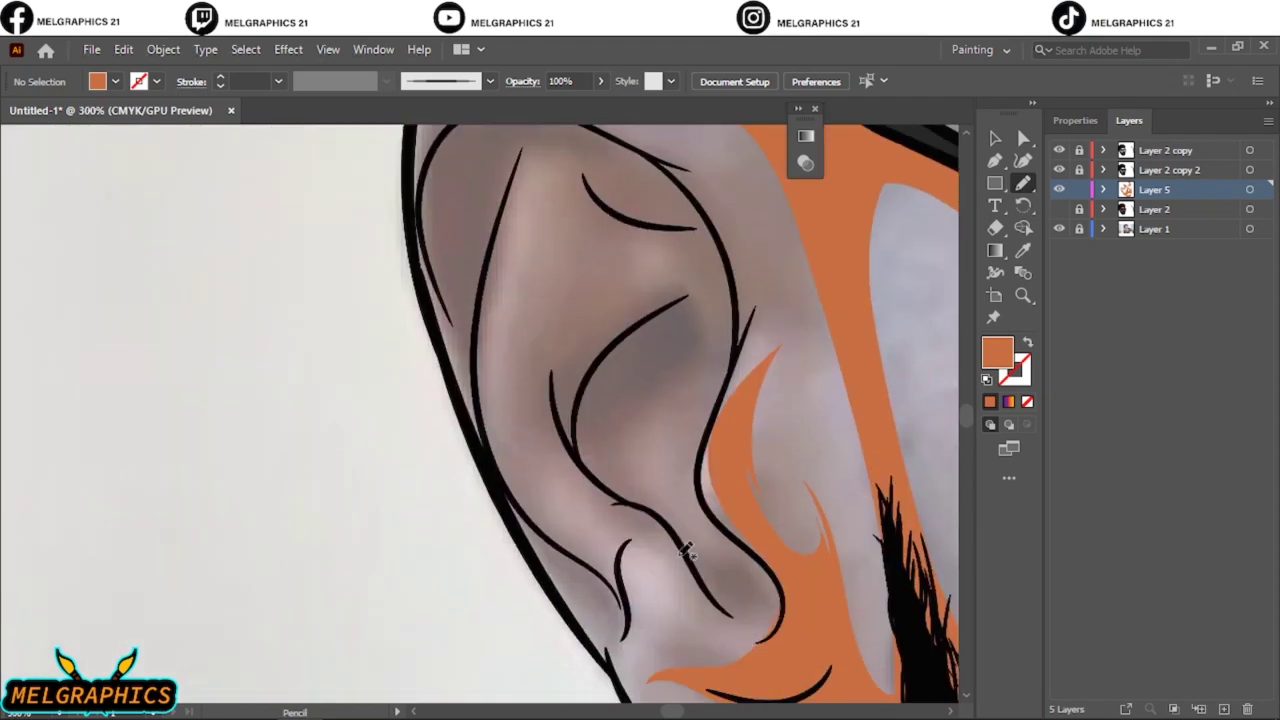
drag(700, 495, 705, 290)
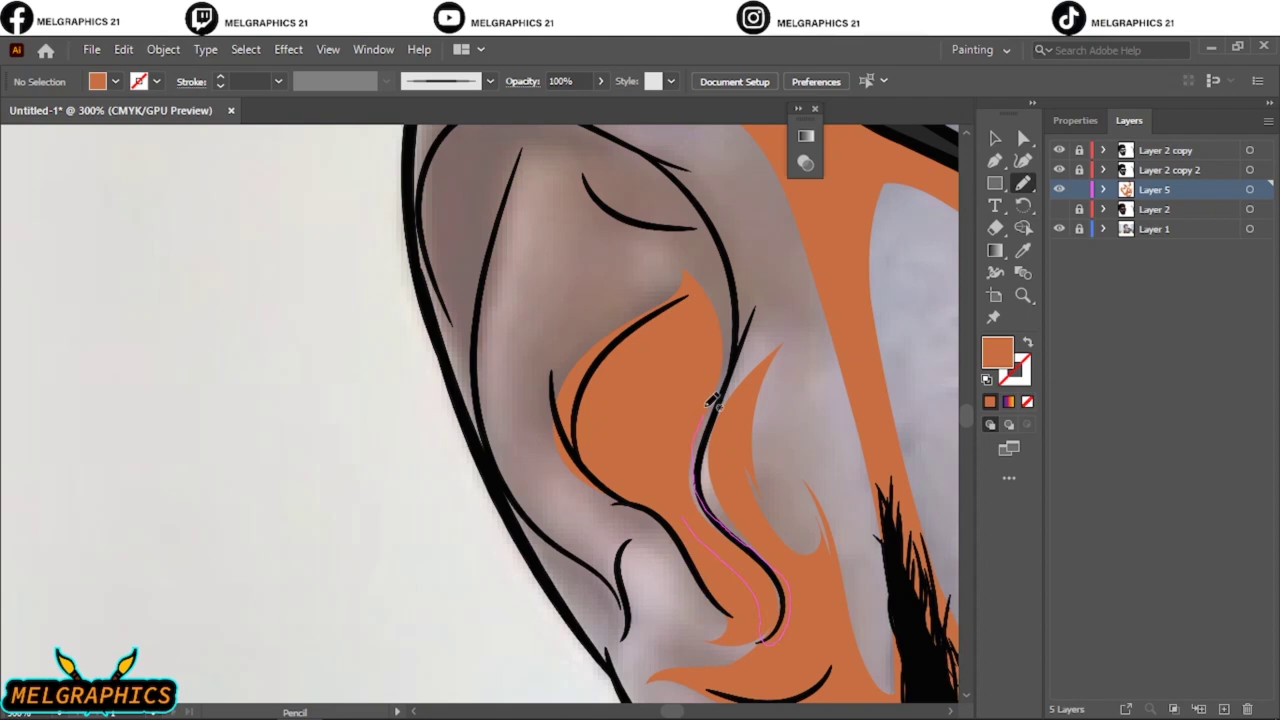
scroll(540, 330, down, 1)
drag(483, 350, 519, 313)
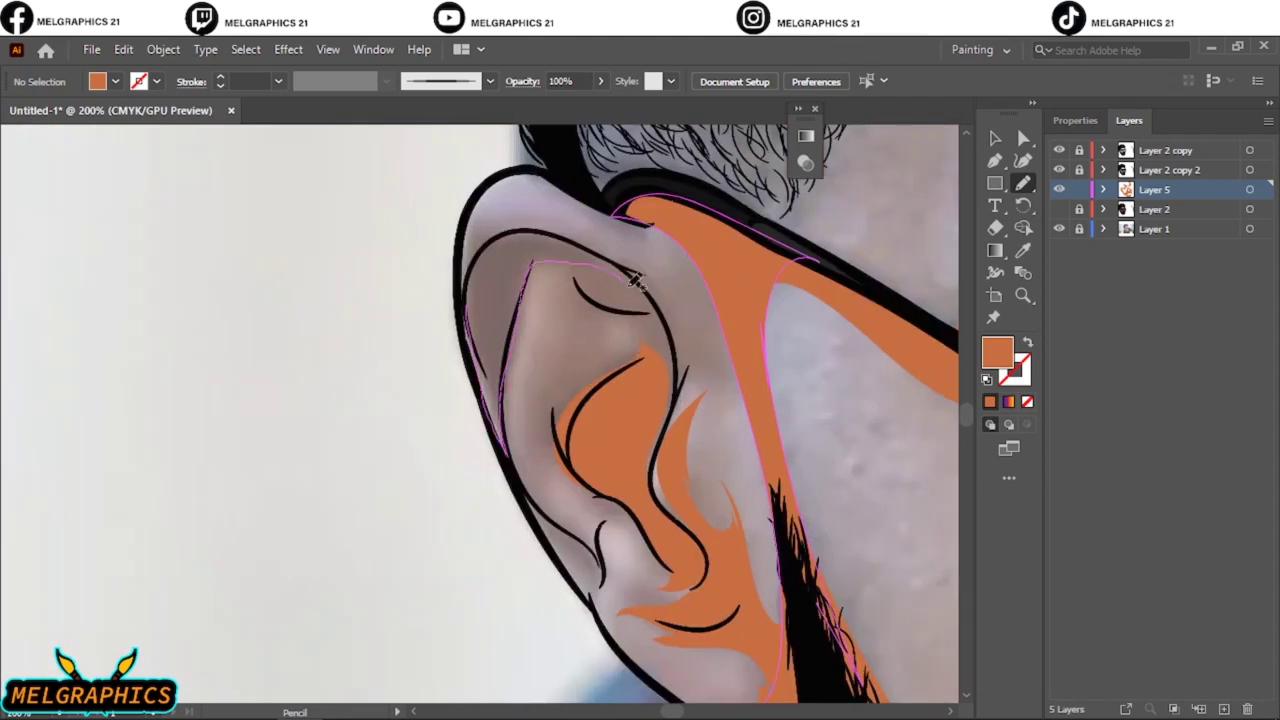
drag(683, 345, 680, 352)
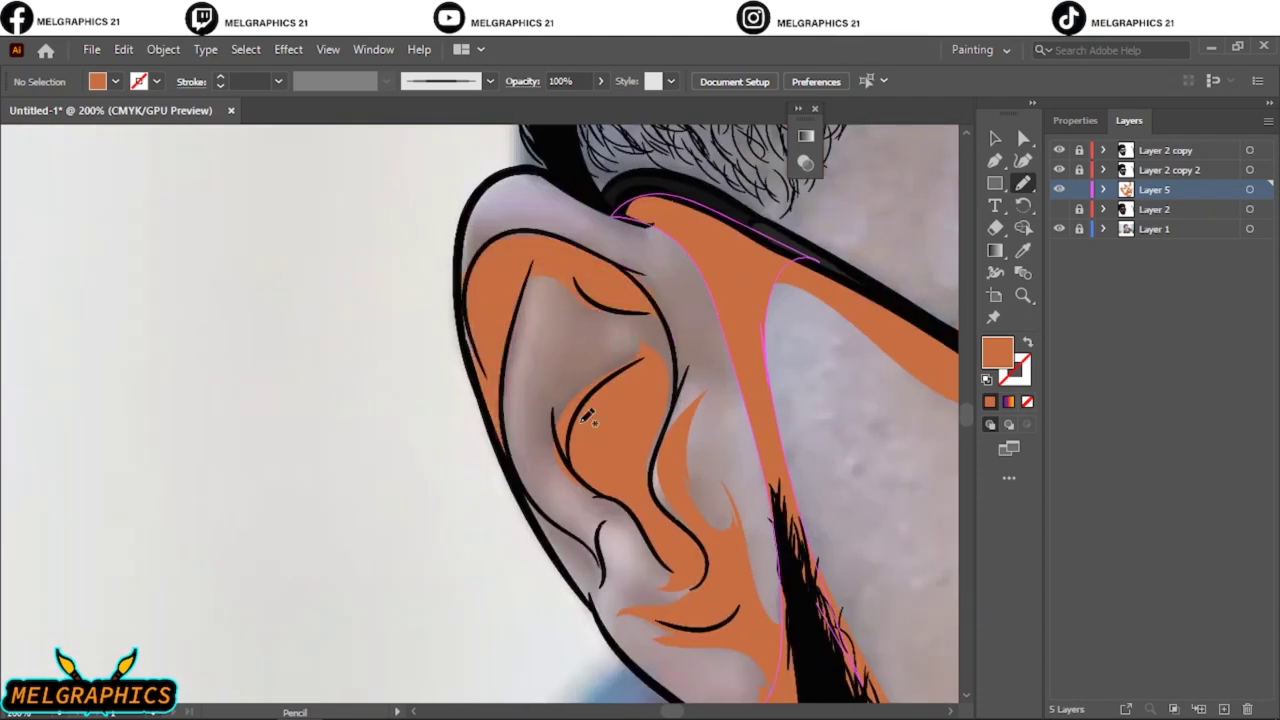
drag(582, 357, 580, 350)
drag(505, 440, 593, 600)
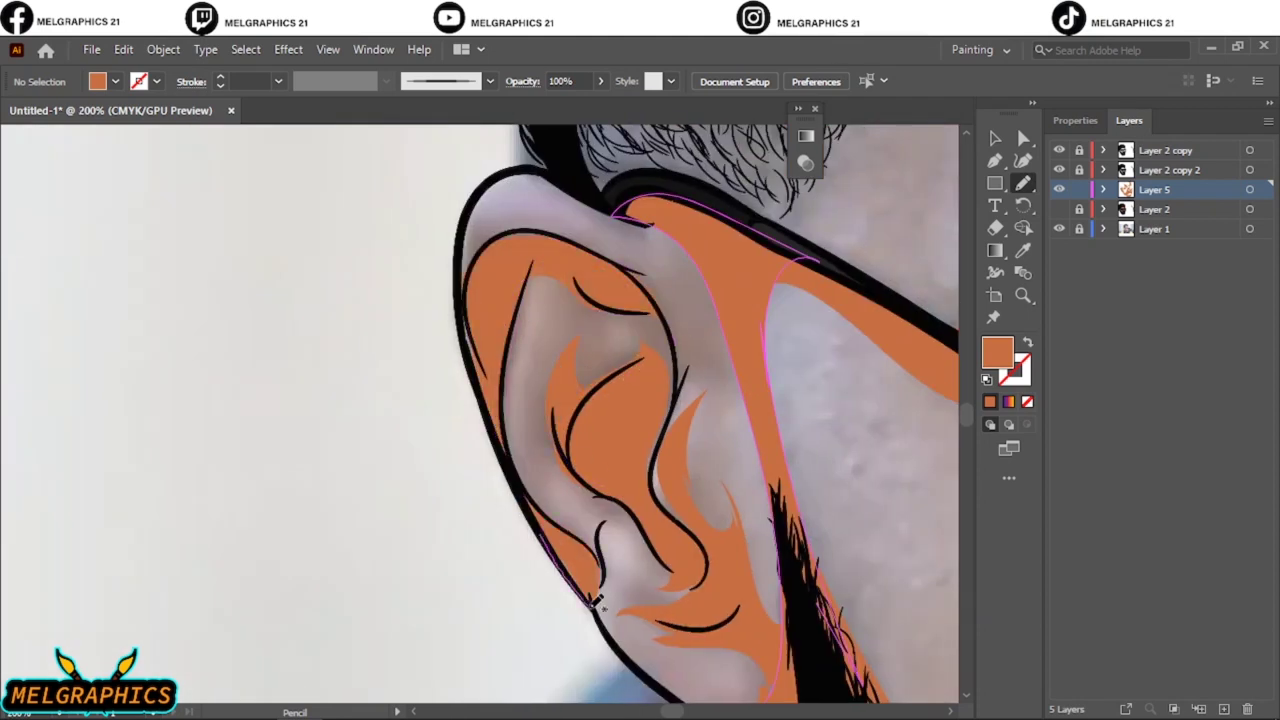
Step: Hide the reference photo and shift Layer 5's shapes slightly toward magenta with Adjust Color Balance
key(ctrl+0)
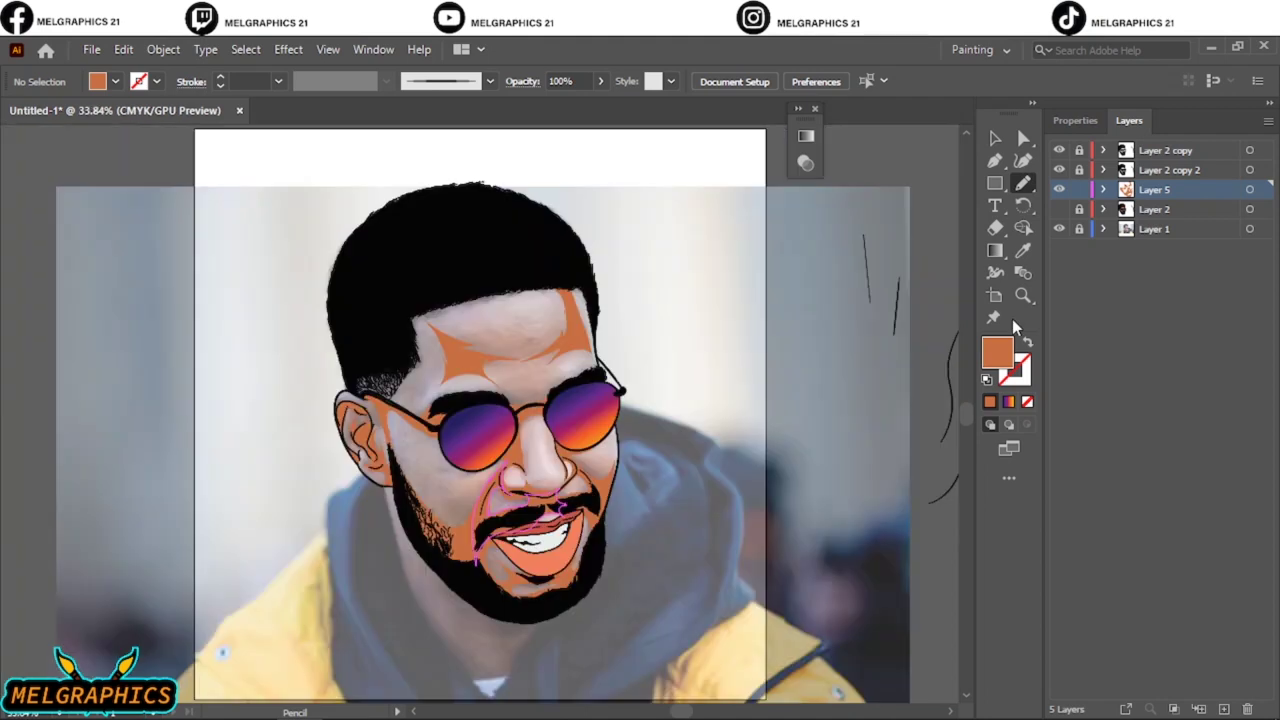
click(1059, 229)
key(ctrl+plus)
click(1250, 189)
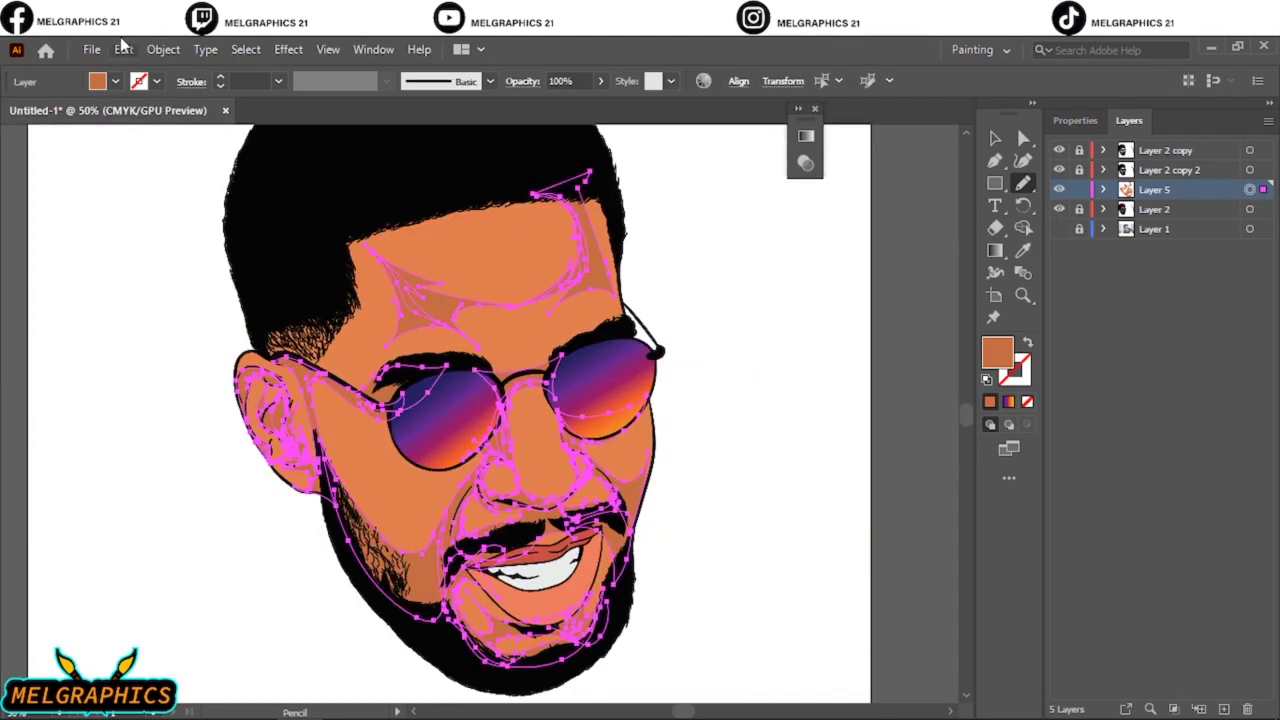
click(123, 49)
click(500, 429)
click(795, 501)
mouse_move(943, 325)
mouse_down()
mouse_move(955, 297)
mouse_move(940, 302)
mouse_up()
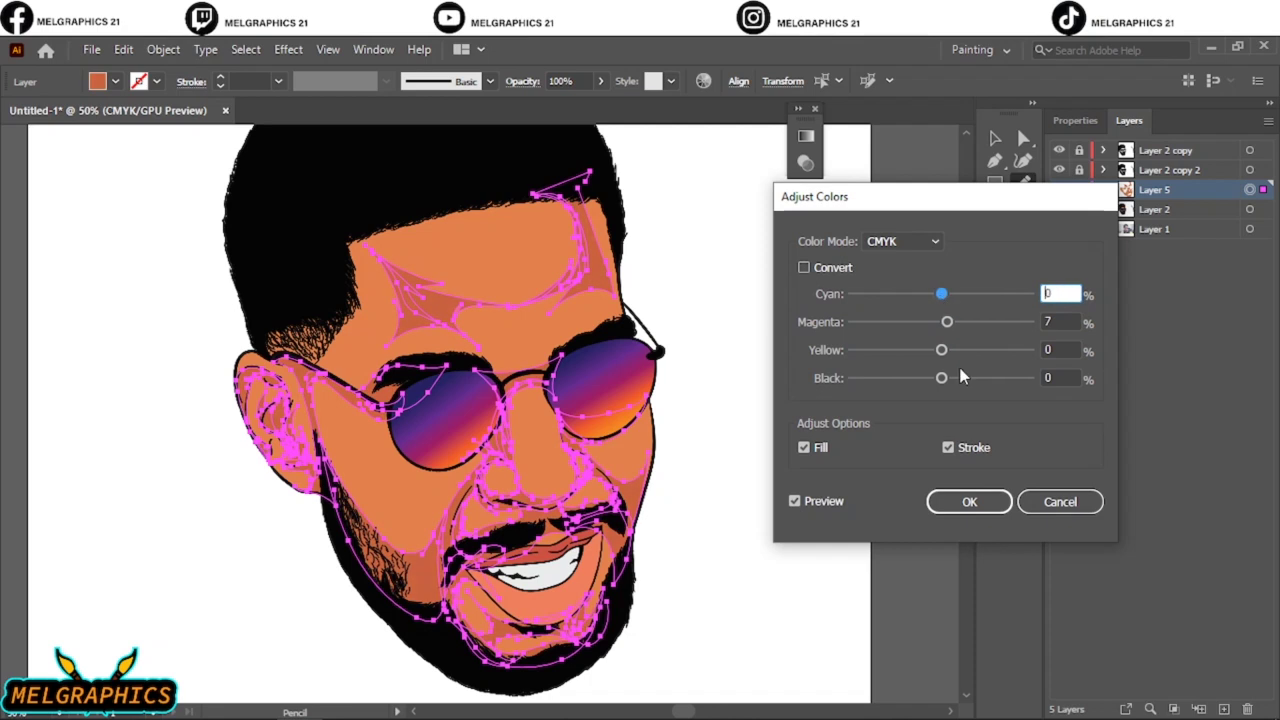
key(Return)
Step: Reselect Layer 5's shapes and darken them by raising Black to 14% in Adjust Color Balance
key(v)
click(890, 278)
key(ctrl+0)
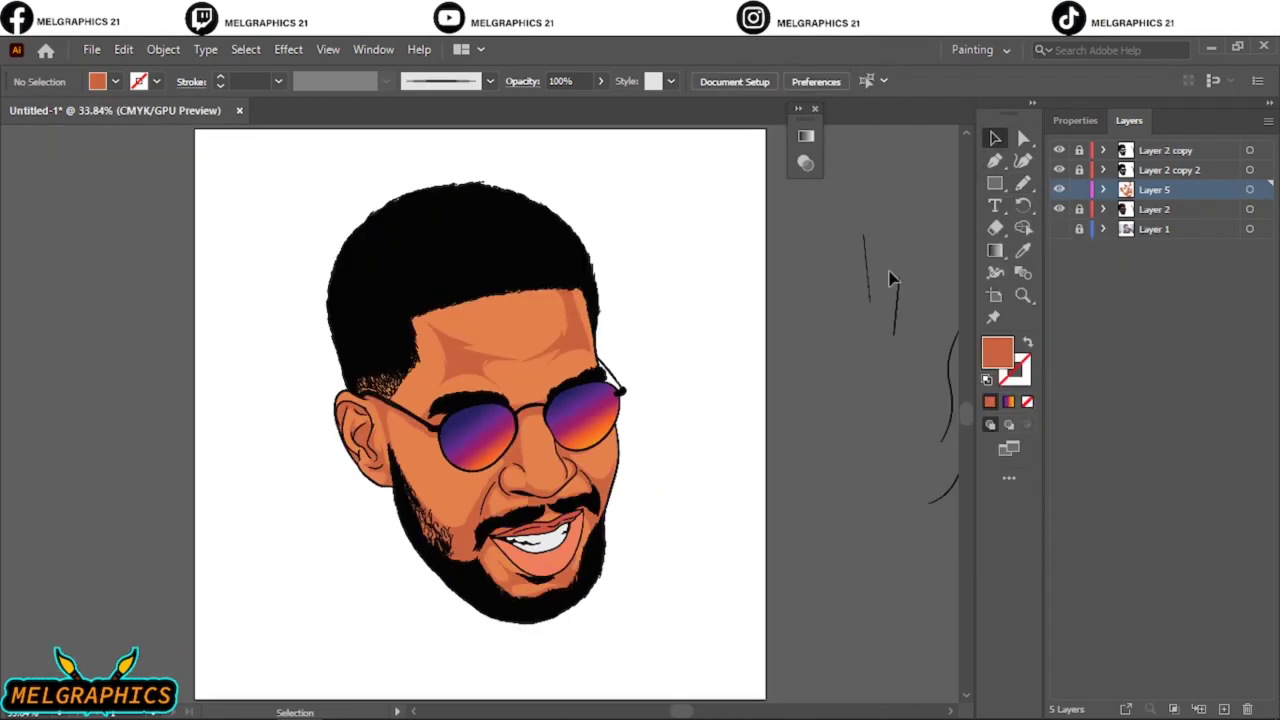
click(1250, 189)
click(123, 49)
click(500, 429)
click(794, 500)
drag(940, 374, 957, 374)
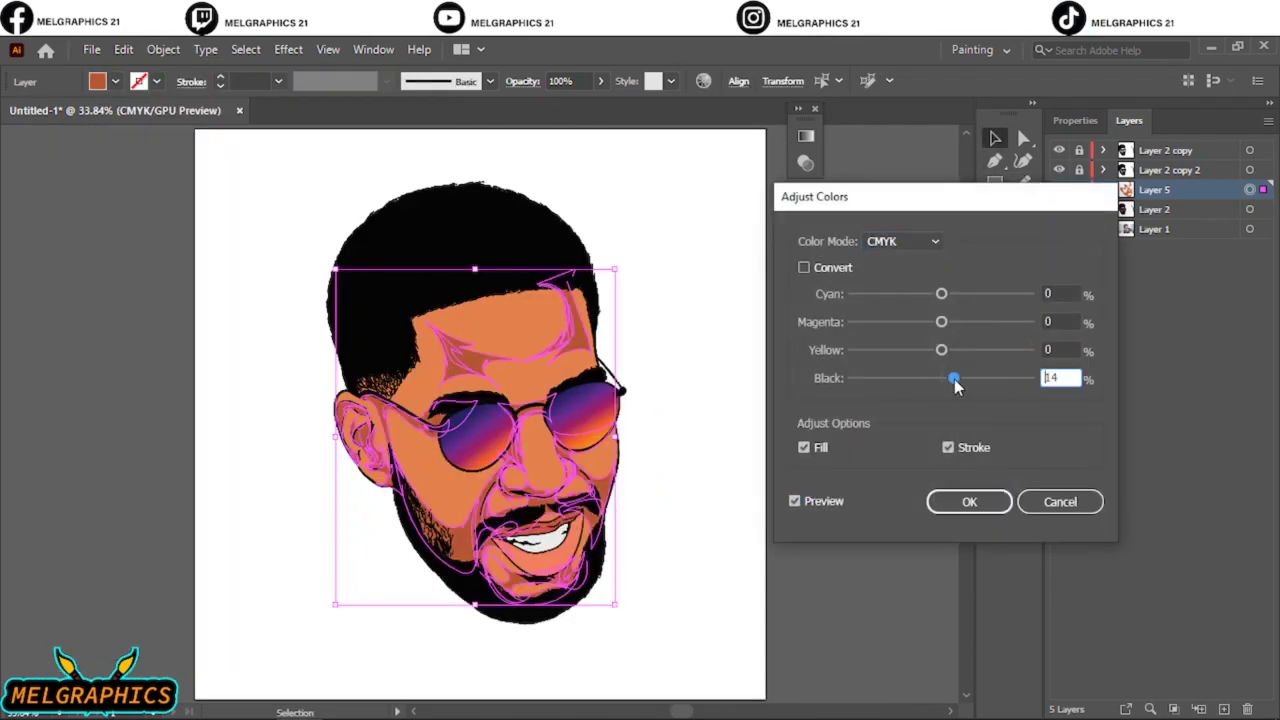
click(968, 500)
scroll(700, 390, down, 1)
Step: Set the fill to #E4824C and create Layer 6 as the drawing layer
scroll(543, 449, up, 3)
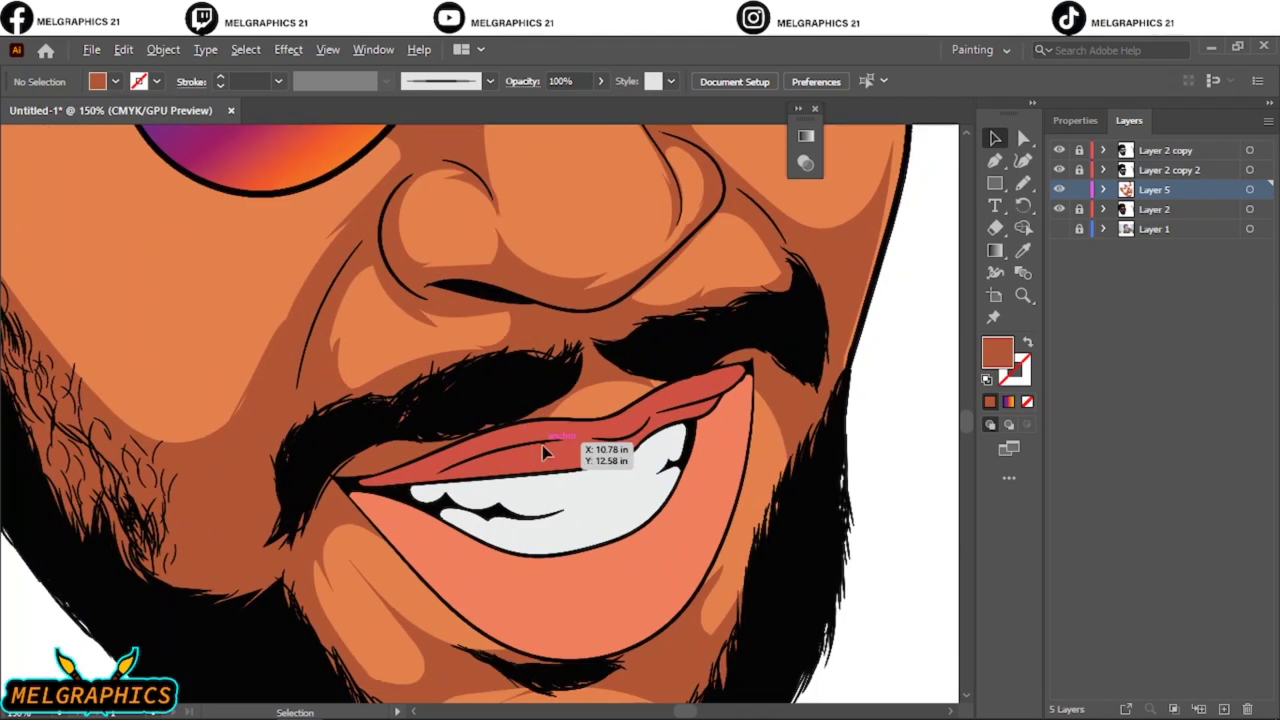
scroll(620, 455, up, 3)
double_click(997, 352)
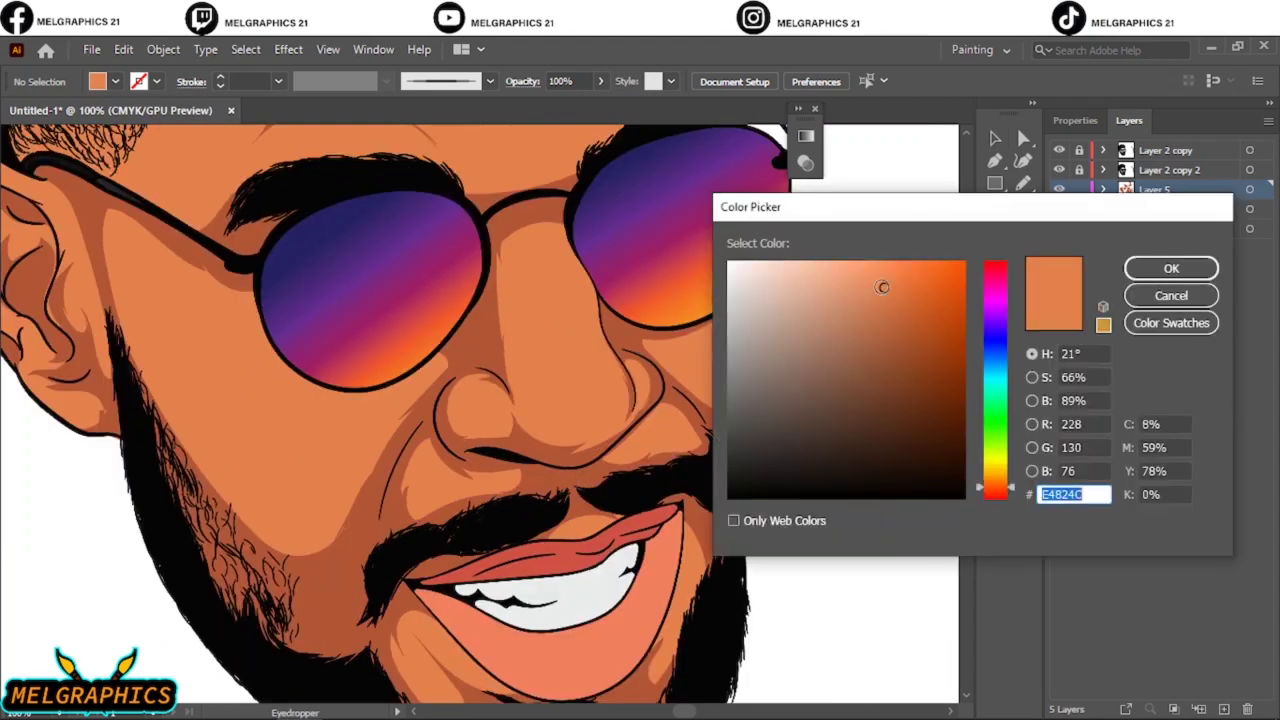
key(Return)
key(n)
click(1150, 209)
click(1224, 709)
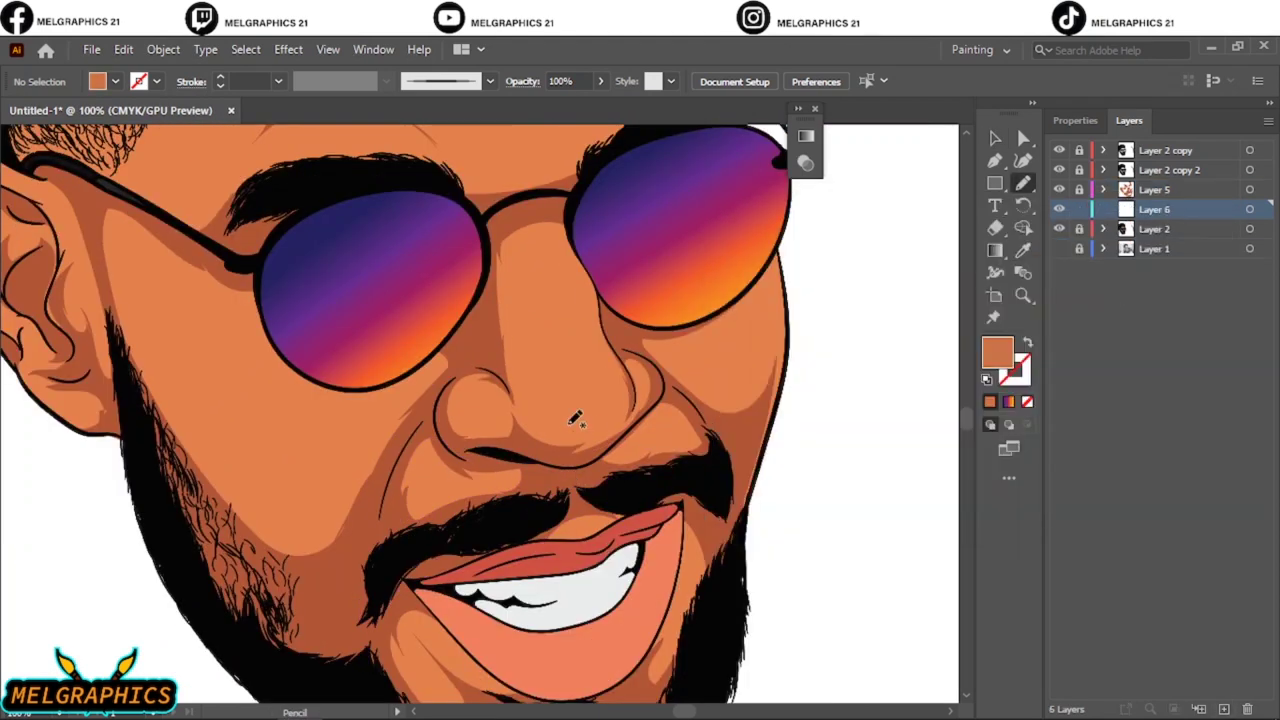
Step: Show the reference photo and draw light highlight shapes on the cheek and down the nose
click(1059, 248)
click(1059, 229)
drag(486, 363, 484, 362)
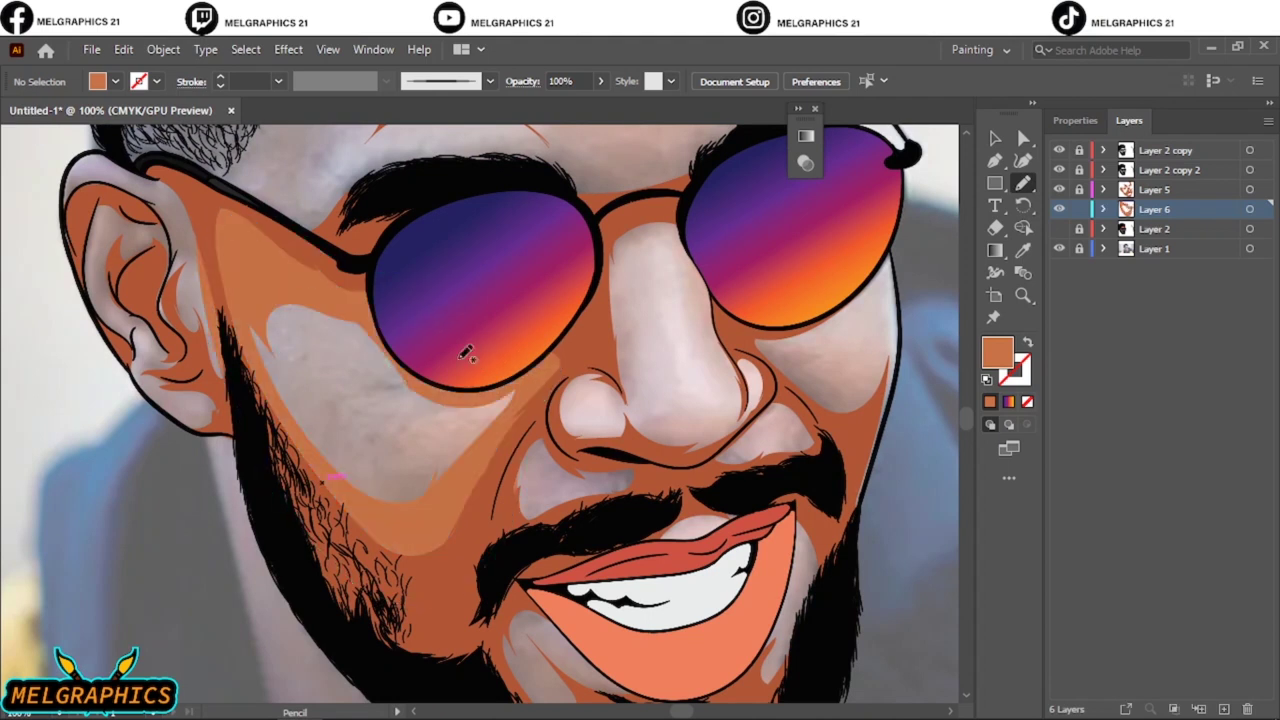
drag(703, 305, 700, 300)
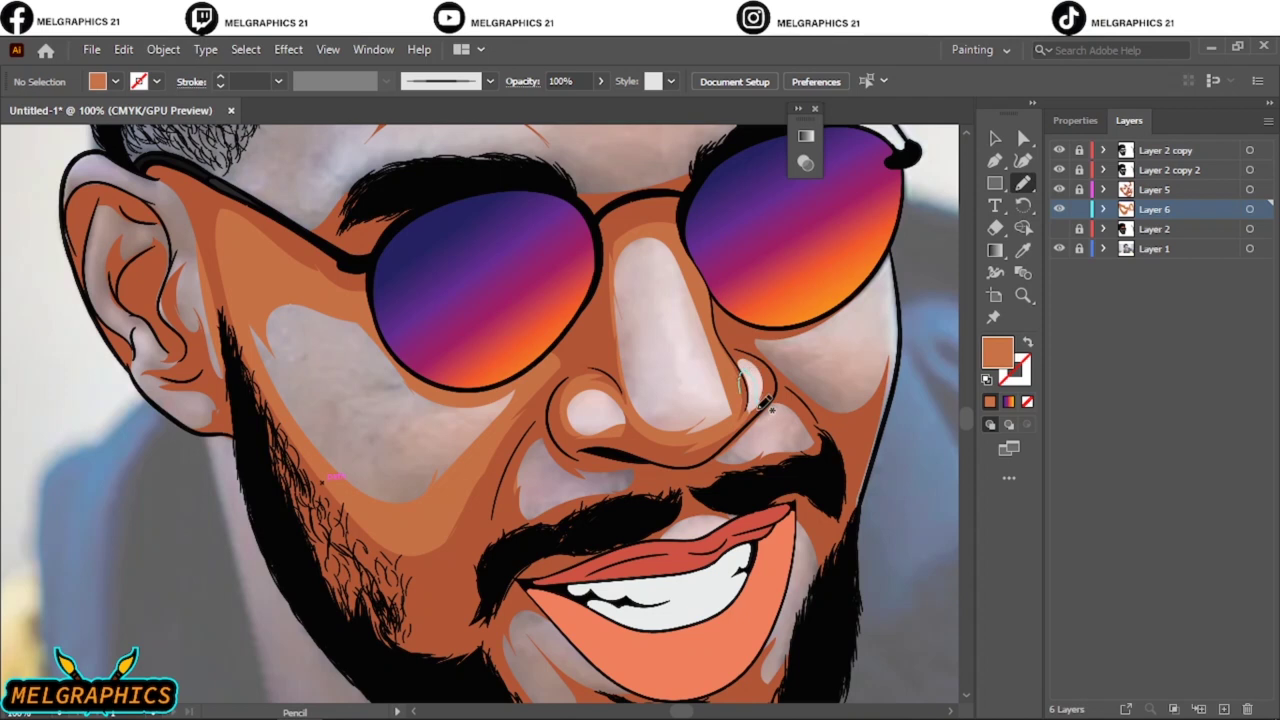
scroll(765, 400, down, 2)
scroll(420, 580, down, 3)
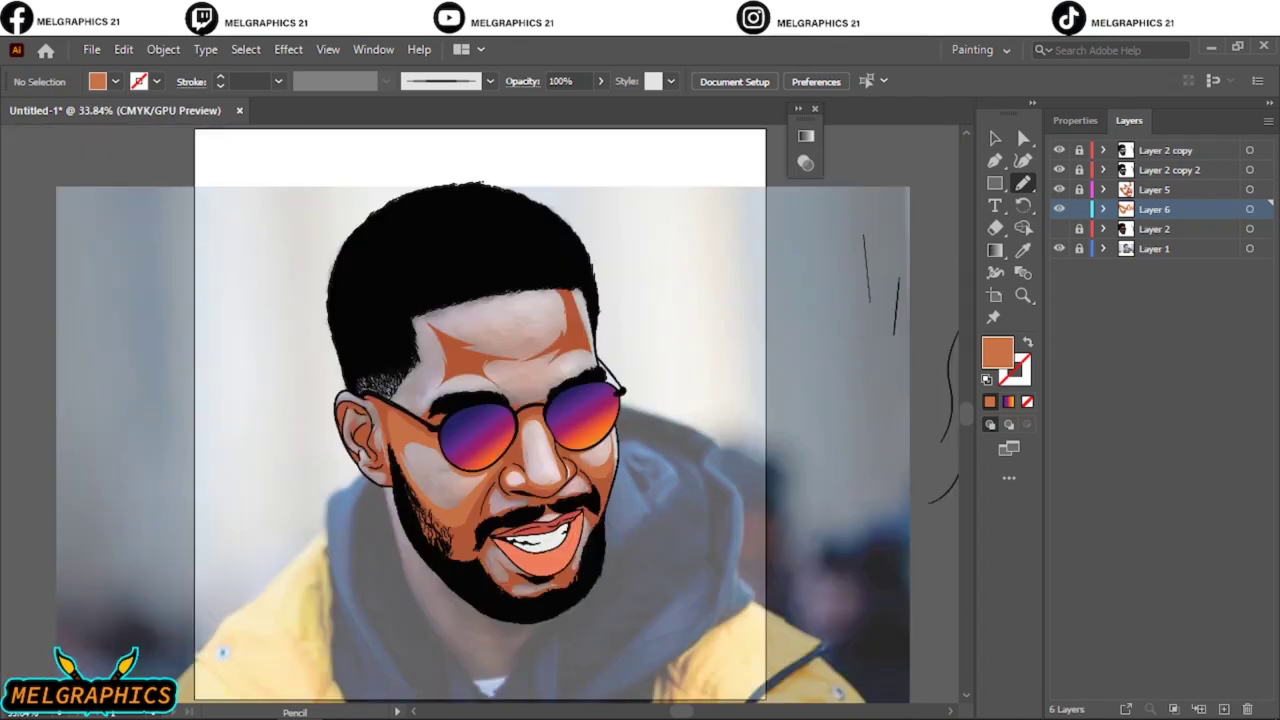
Step: Hide the reference photo and set Magenta to 11 in Adjust Color Balance for Layer 6's highlights
click(1059, 248)
scroll(575, 450, up, 4)
click(1250, 209)
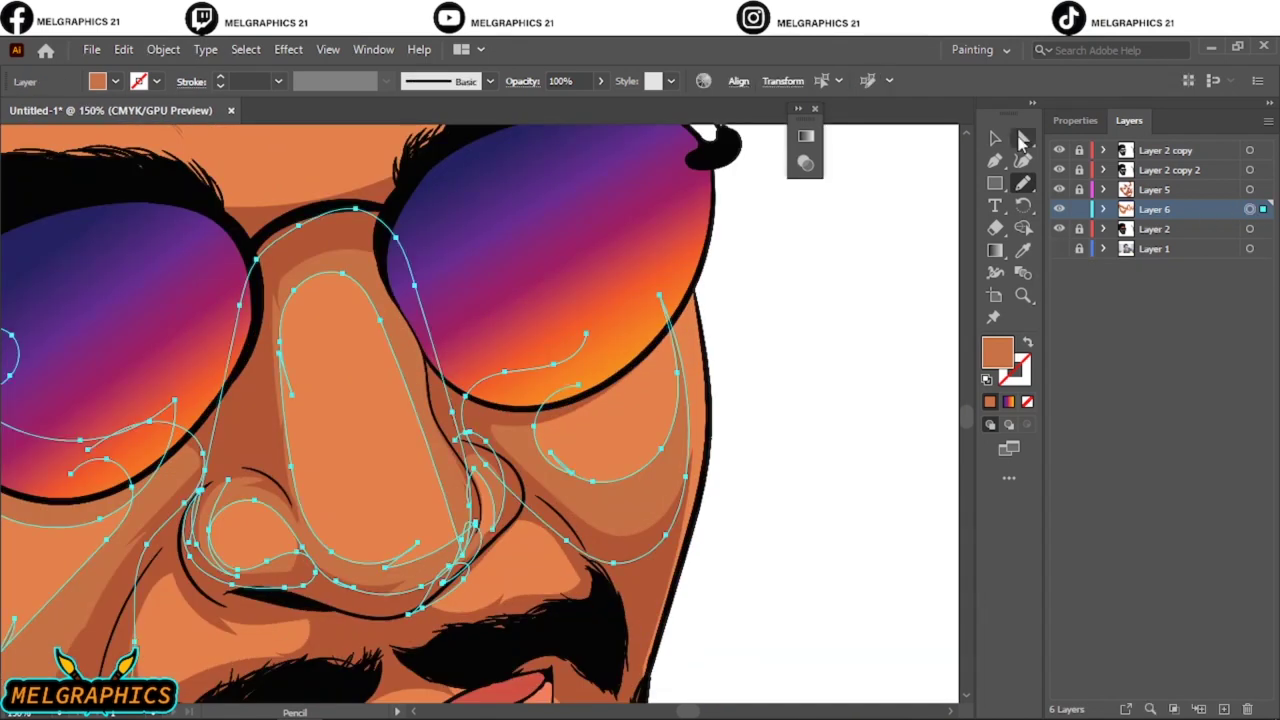
click(995, 138)
click(123, 49)
click(520, 428)
mouse_move(941, 322)
mouse_down()
mouse_move(951, 325)
mouse_move(925, 352)
mouse_up()
key(Return)
click(811, 462)
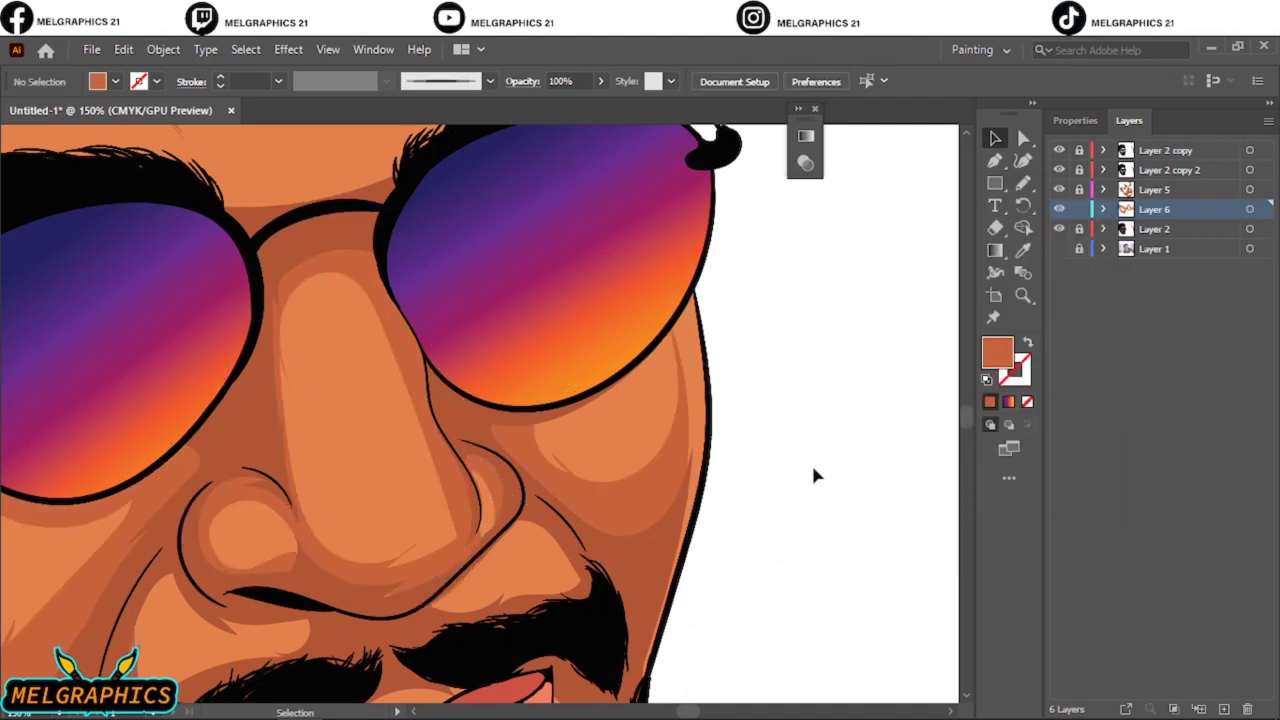
key(ctrl+0)
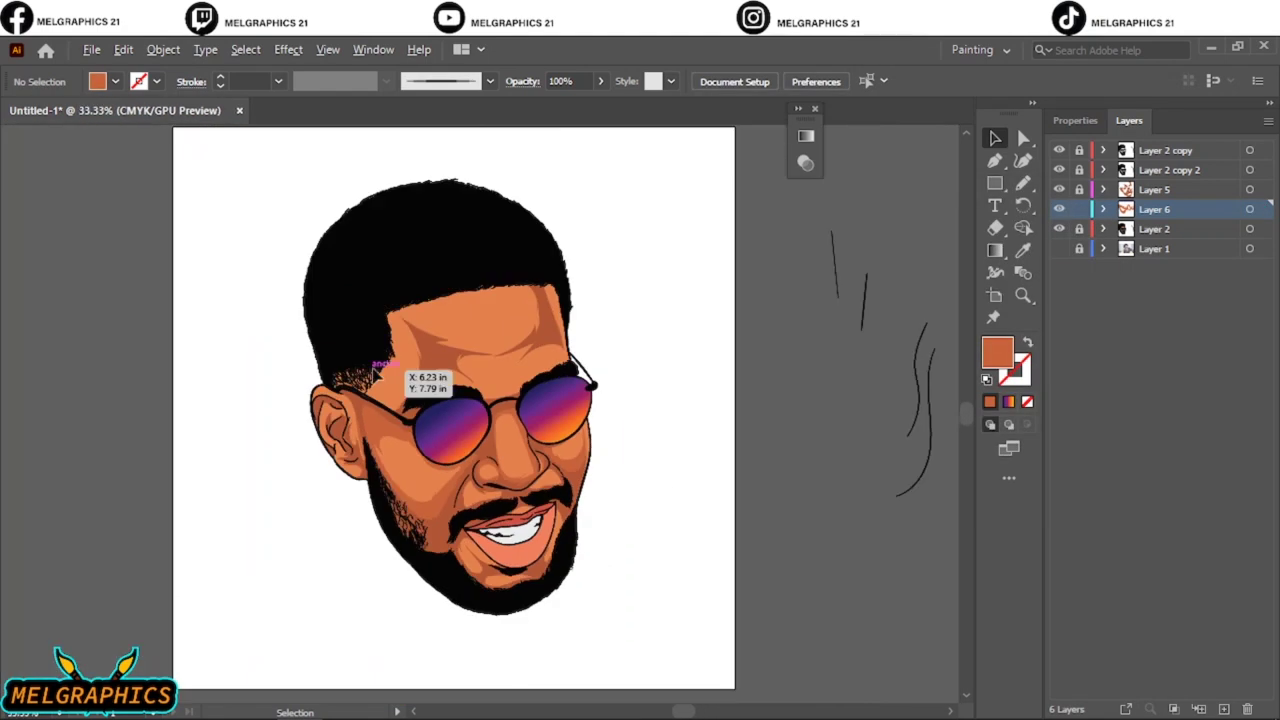
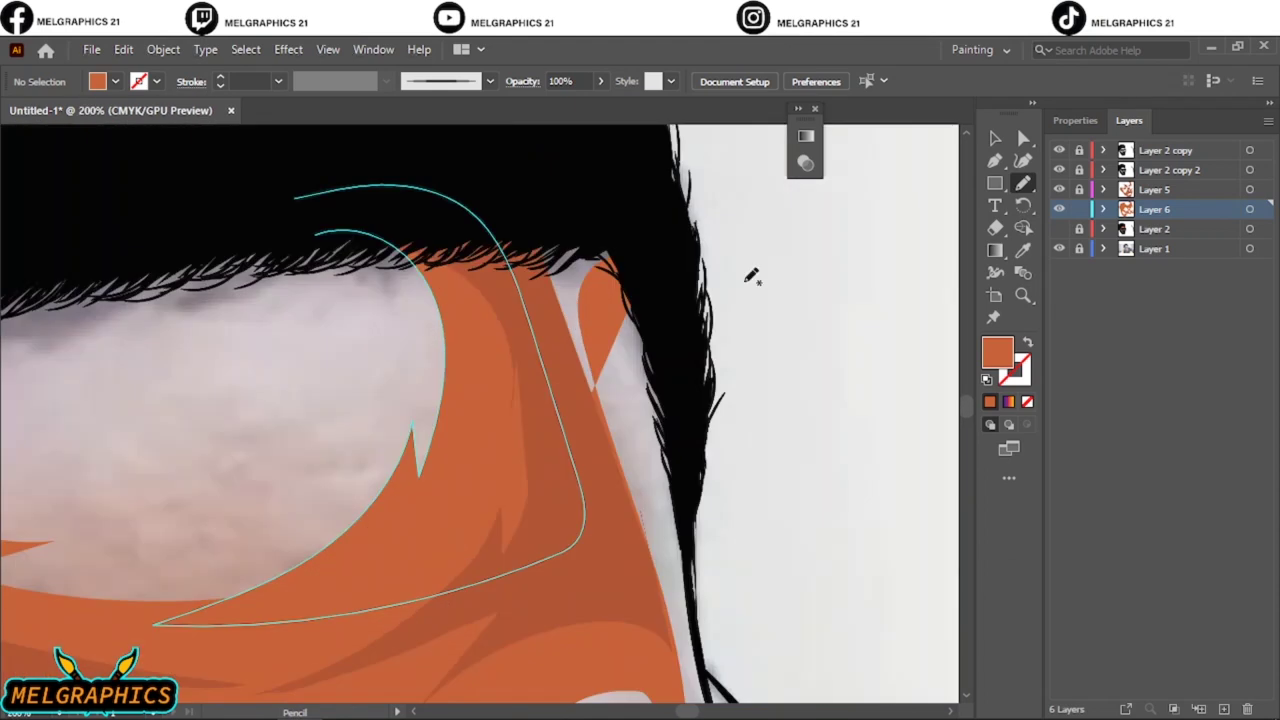
Step: Erase the thin orange sliver beside the hair with the Eraser tool
click(630, 352)
key(shift+e)
drag(612, 262, 598, 380)
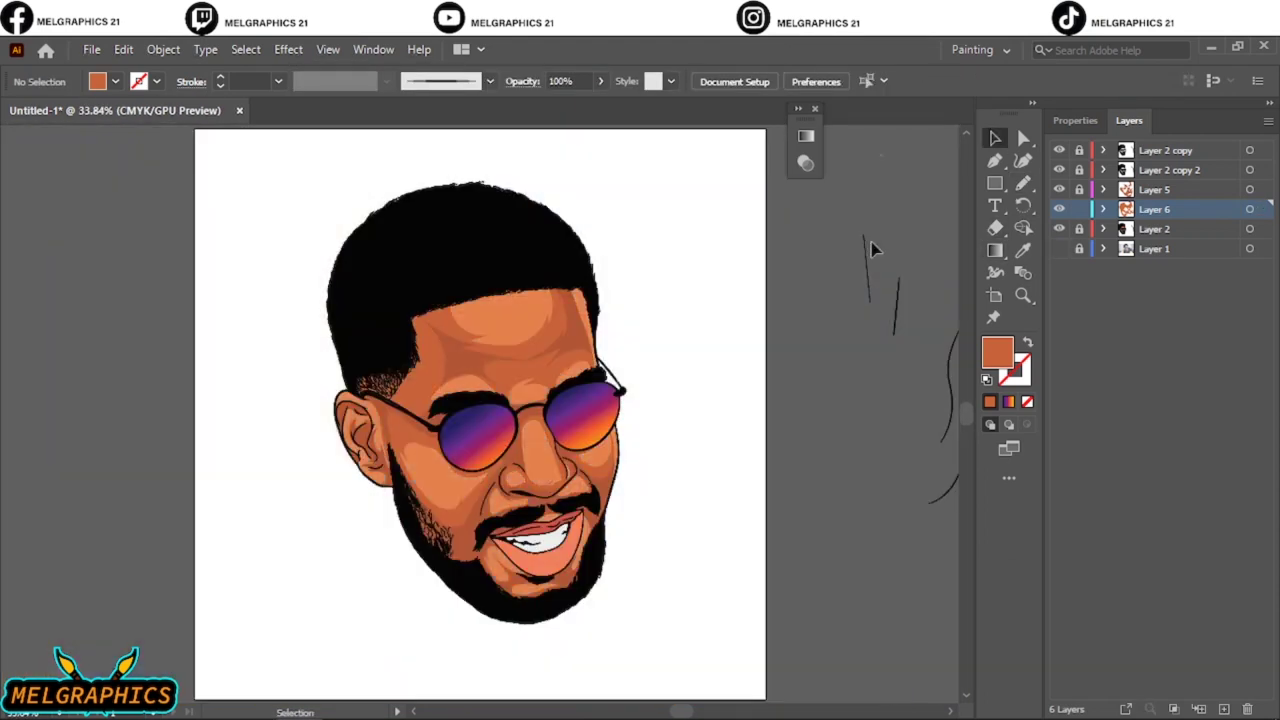
Step: Draw light skin shapes on the ear with the Pencil: lower, upper and inner ear
key(n)
click(1059, 248)
mouse_move(487, 362)
mouse_down()
mouse_move(430, 392)
mouse_move(445, 215)
mouse_up()
drag(440, 500, 494, 500)
mouse_move(418, 333)
mouse_down()
mouse_move(450, 247)
mouse_move(420, 330)
mouse_up()
drag(371, 290, 365, 490)
mouse_move(390, 320)
mouse_down()
mouse_move(413, 347)
mouse_move(391, 254)
mouse_up()
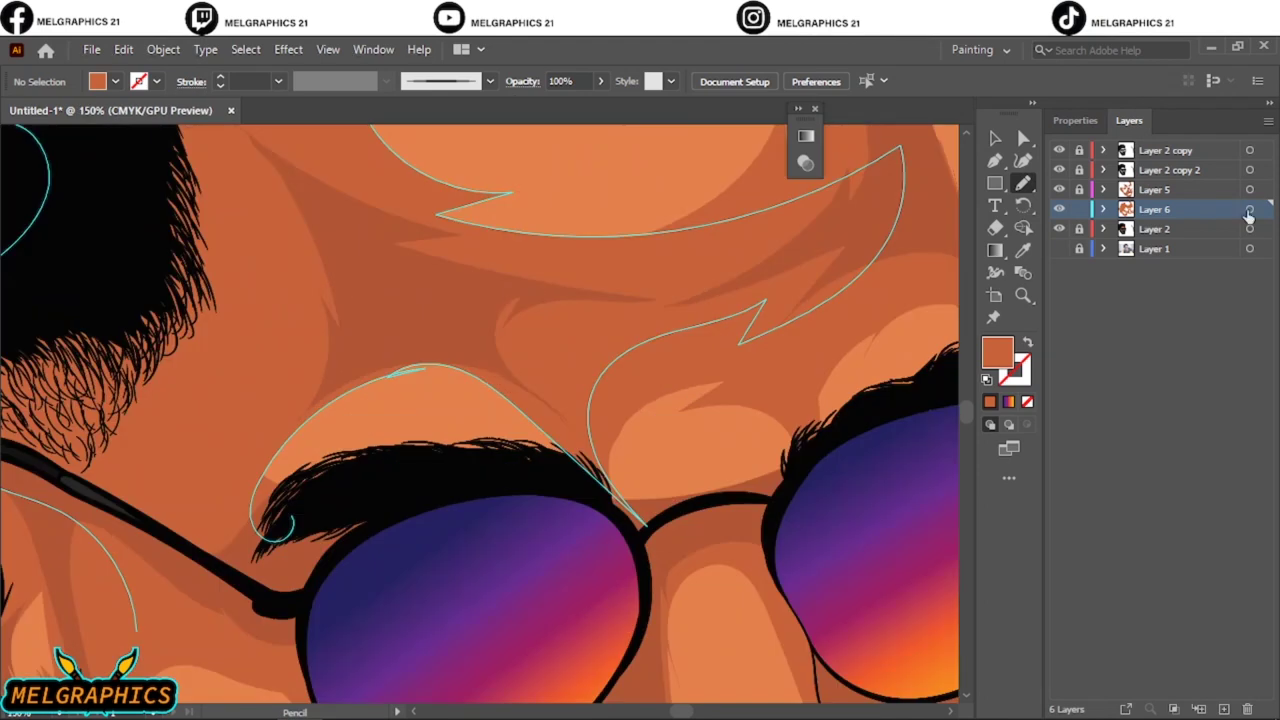
Step: Set the Layer 6 art's fill colour to C06E47
click(1248, 216)
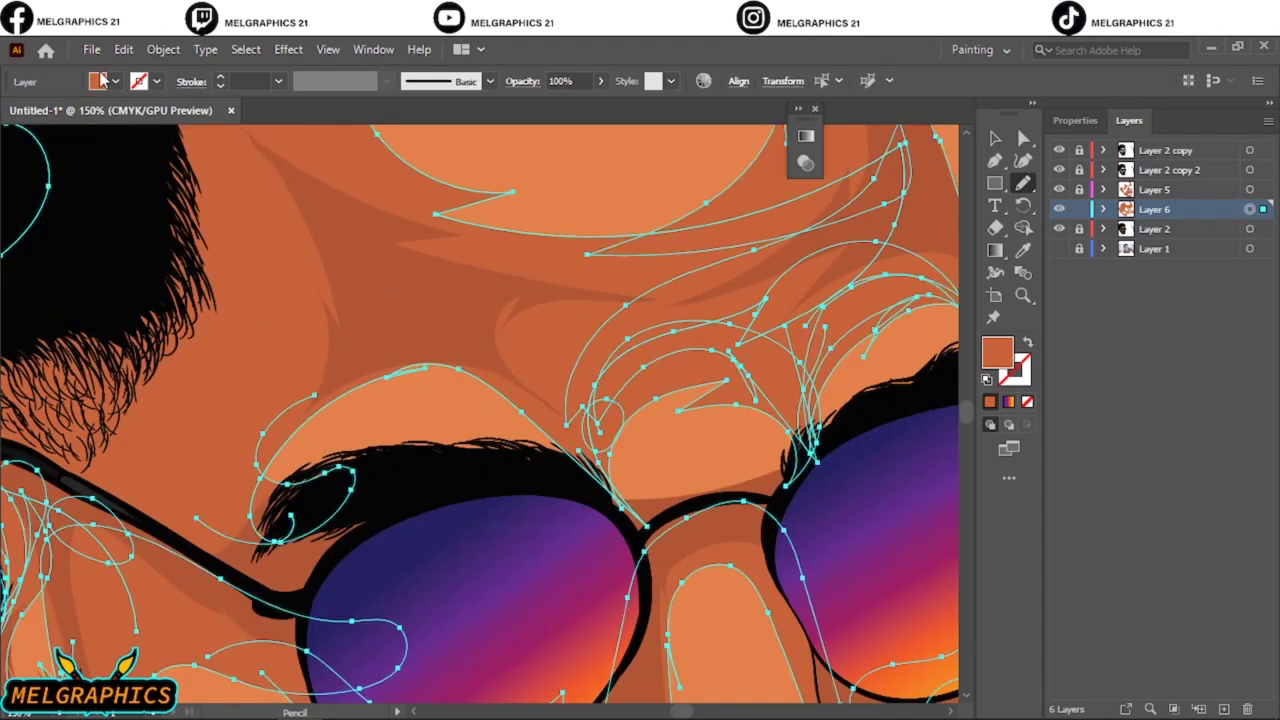
key(i)
double_click(997, 352)
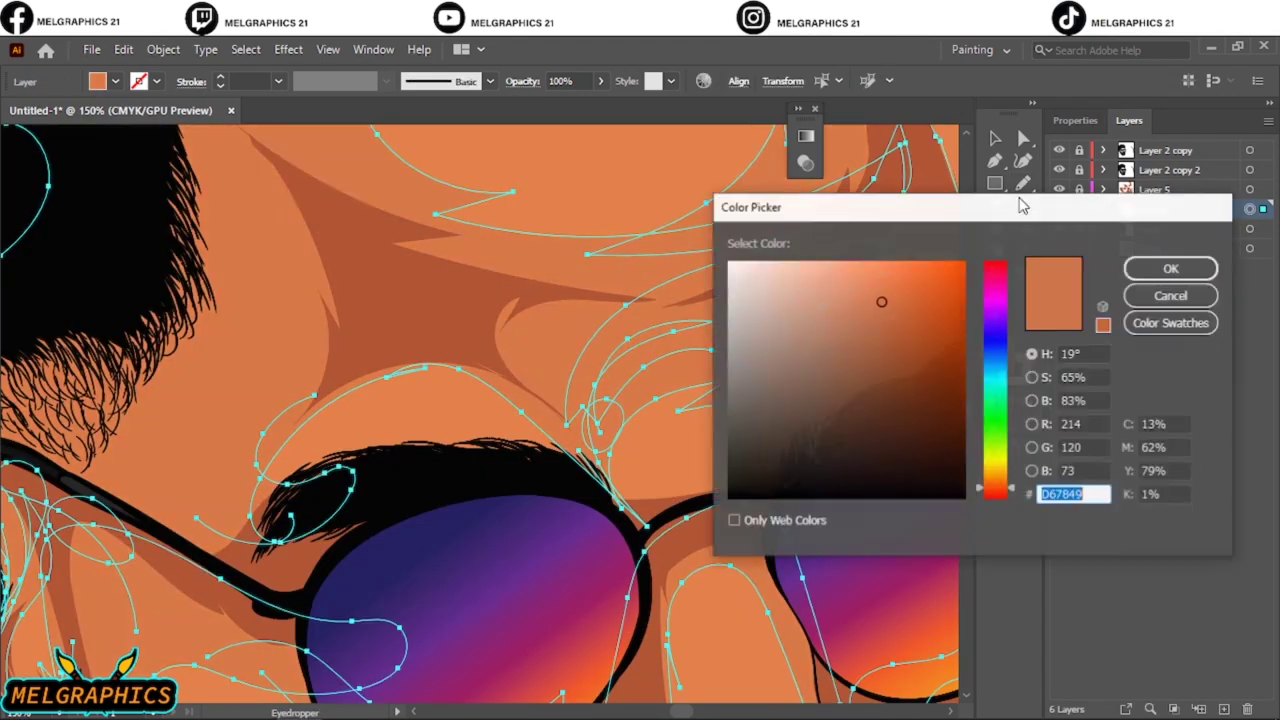
text(C06E47)
key(Return)
key(v)
key(ctrl+shift+a)
key(ctrl+z)
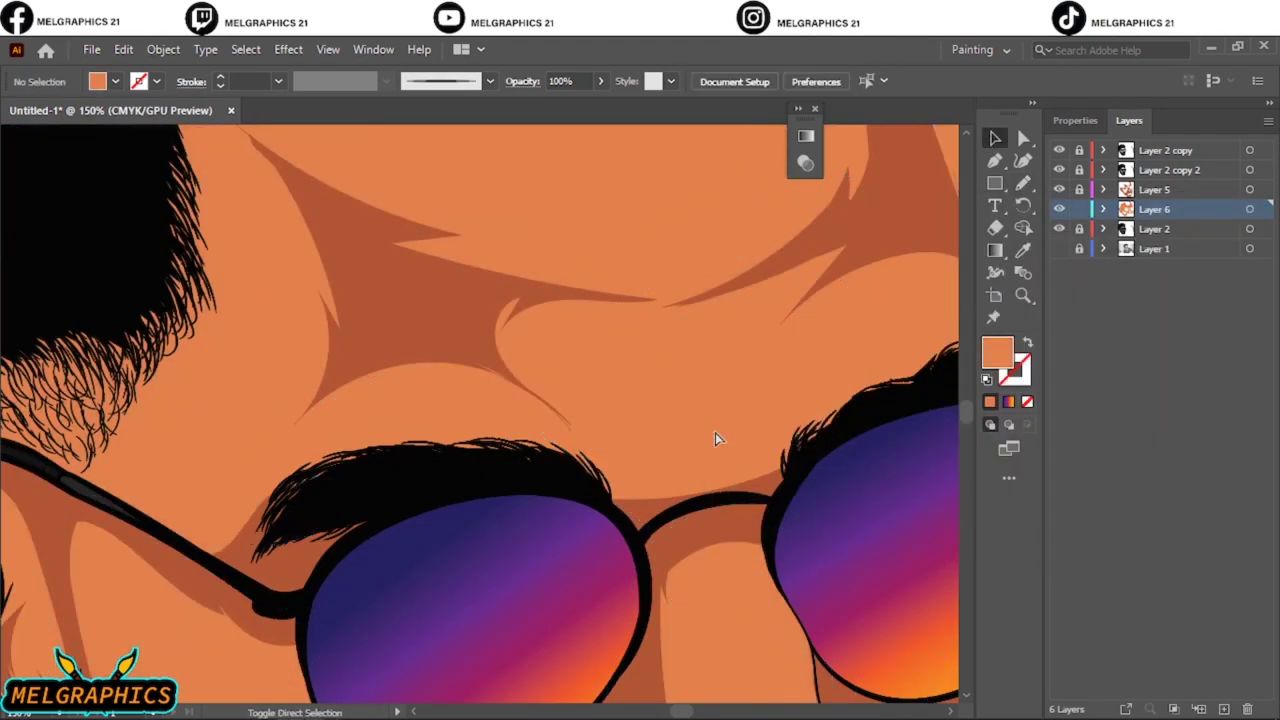
Step: Reselect the Layer 6 art and reconfirm its darker fill colour
click(1249, 209)
key(i)
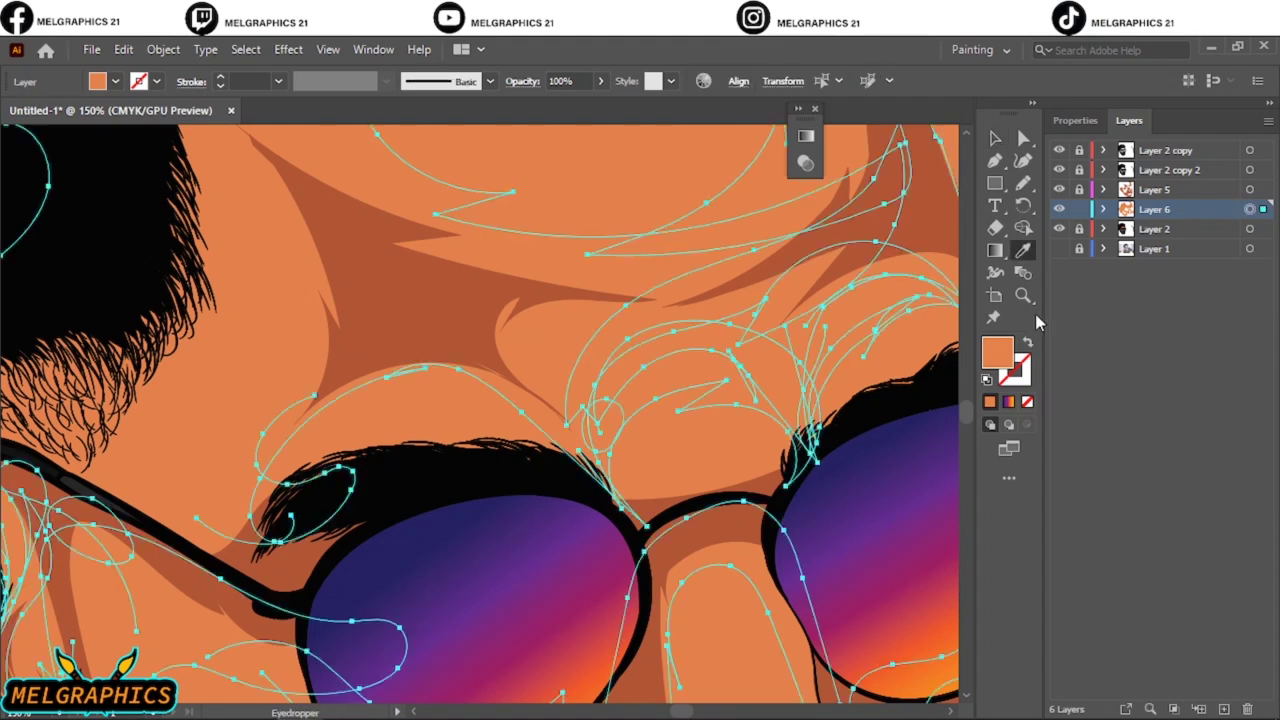
double_click(997, 352)
key(Return)
key(v)
key(ctrl+shift+a)
key(ctrl+0)
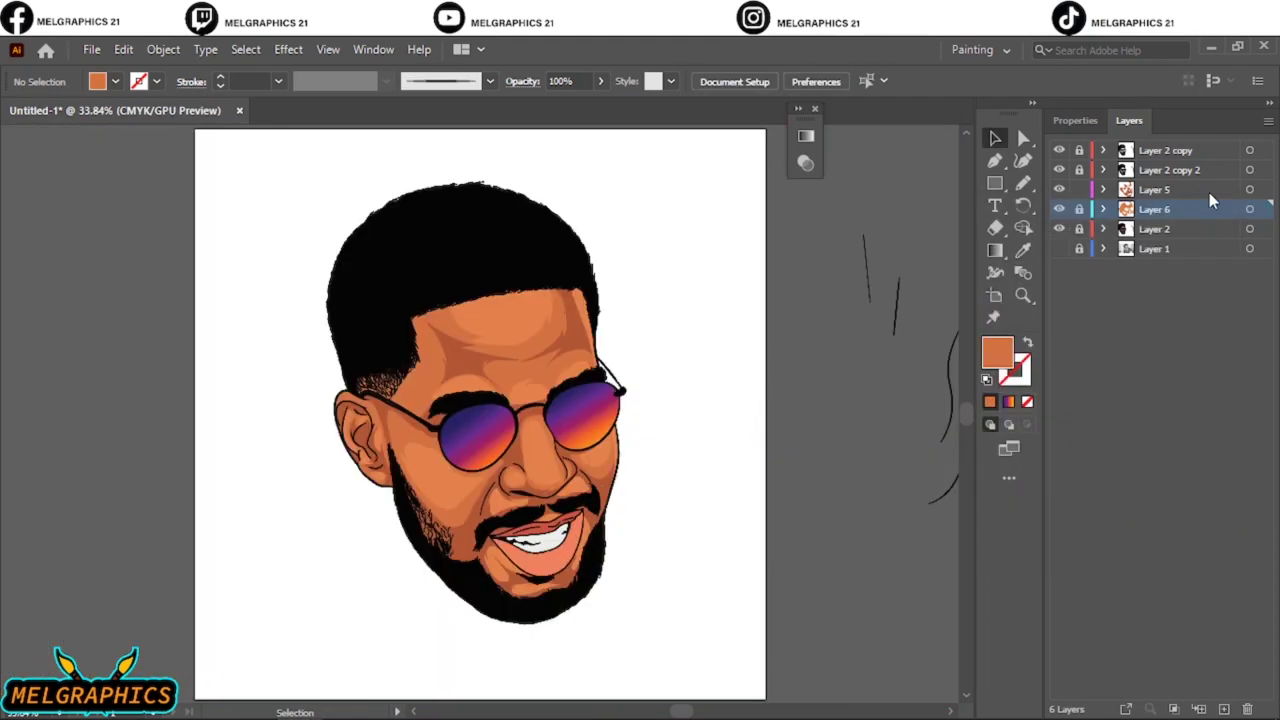
Step: Select the Layer 5 art and review its fill colour in the Color Picker
click(1249, 189)
scroll(534, 357, up, 4)
key(i)
double_click(997, 352)
key(Return)
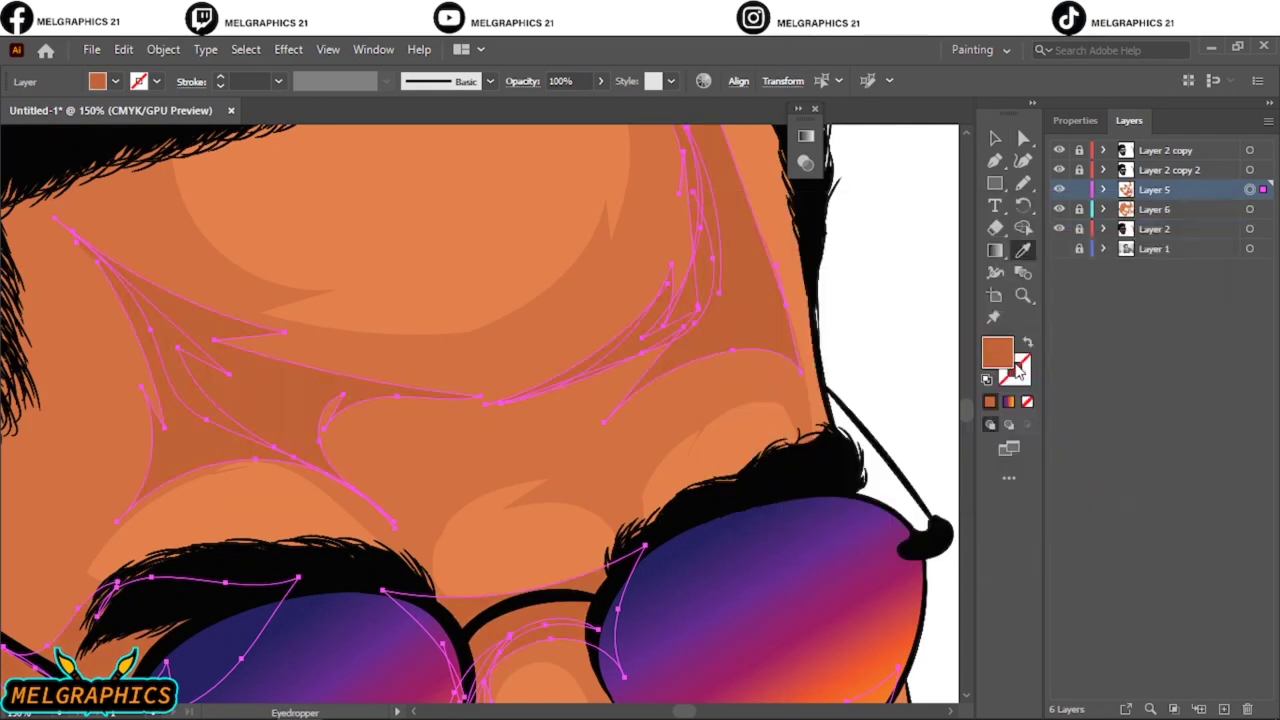
double_click(997, 352)
click(1171, 266)
key(a)
key(ctrl+0)
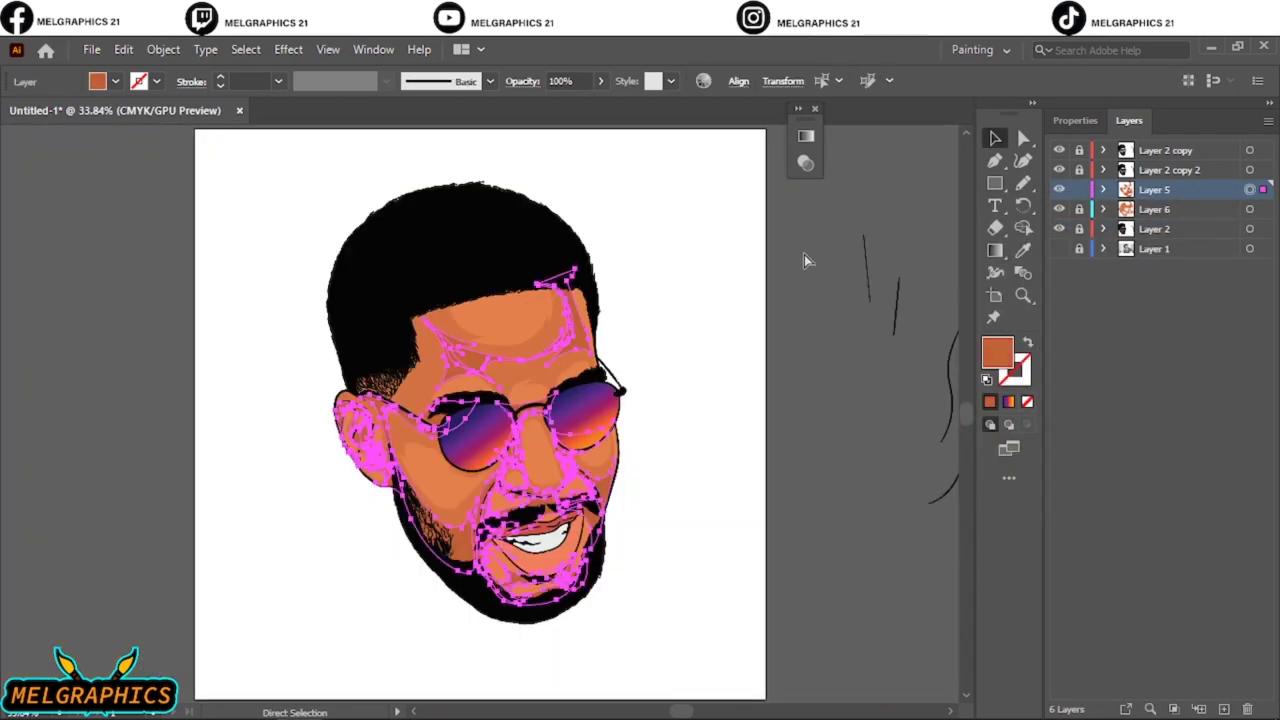
scroll(453, 347, up, 5)
Step: Raise the Layer 5 shading brightness to 80 in Recolor Artwork
click(123, 49)
click(200, 377)
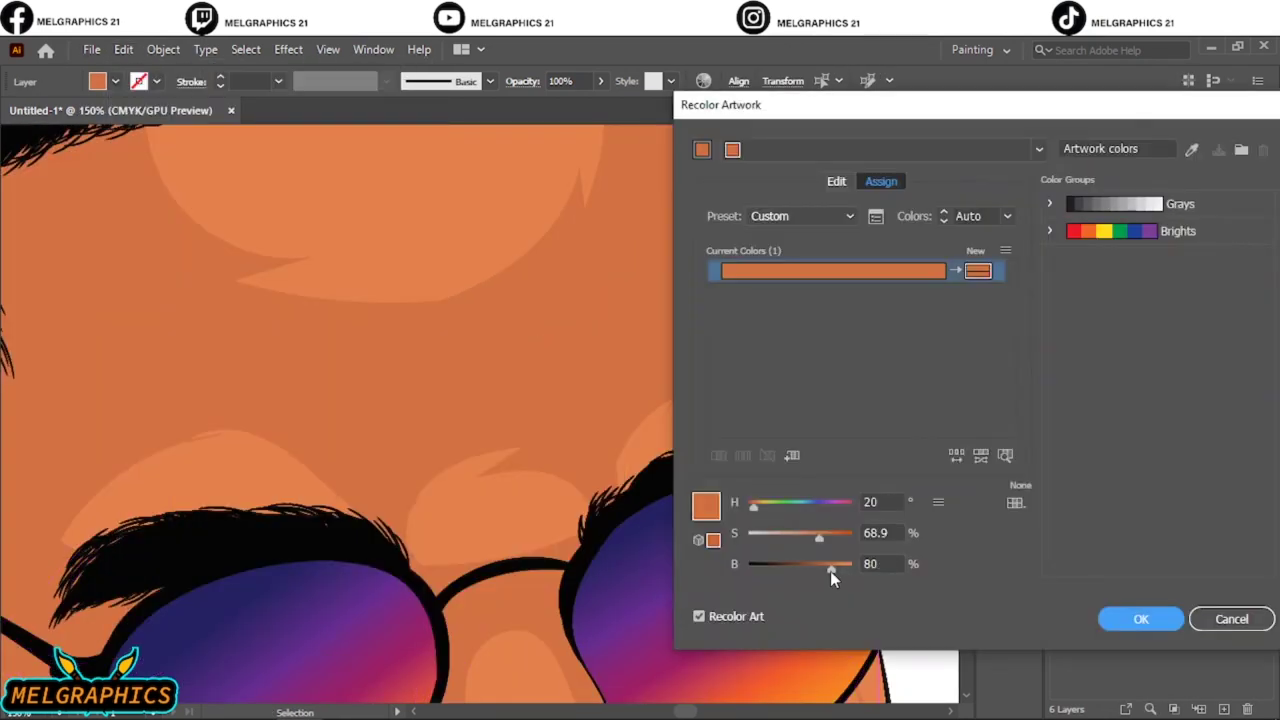
drag(827, 575, 831, 566)
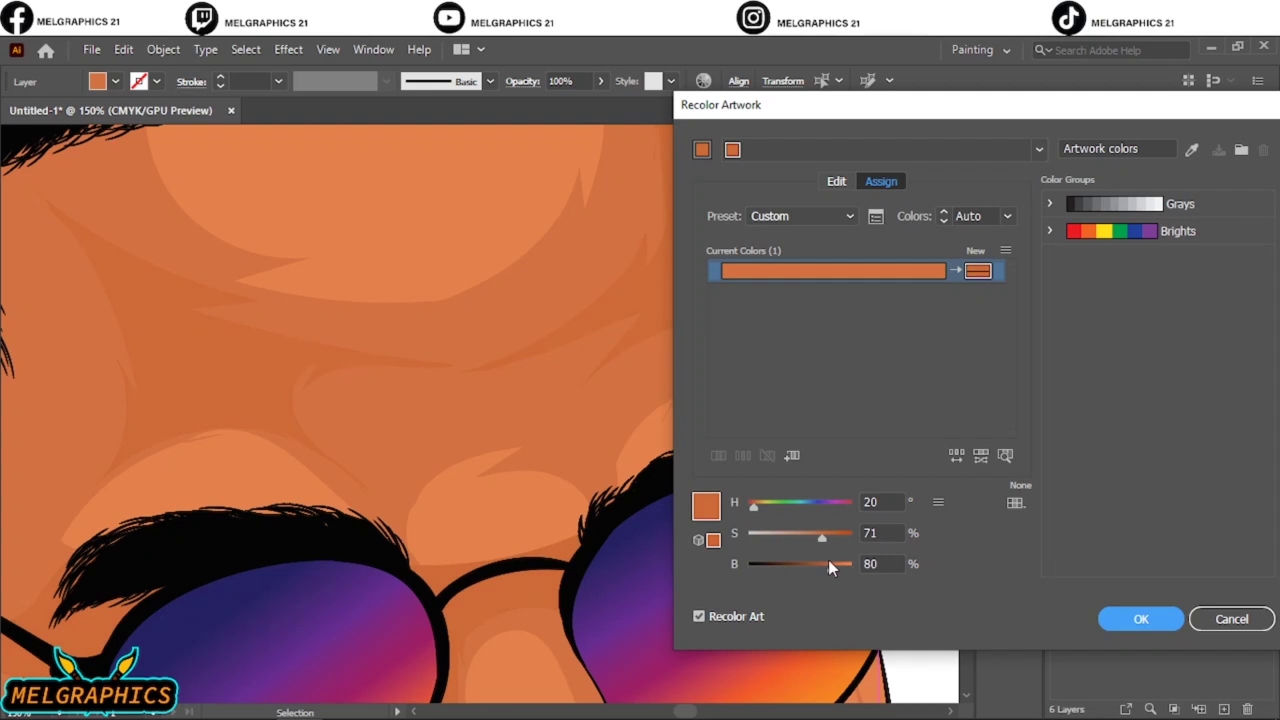
key(Return)
key(ctrl+0)
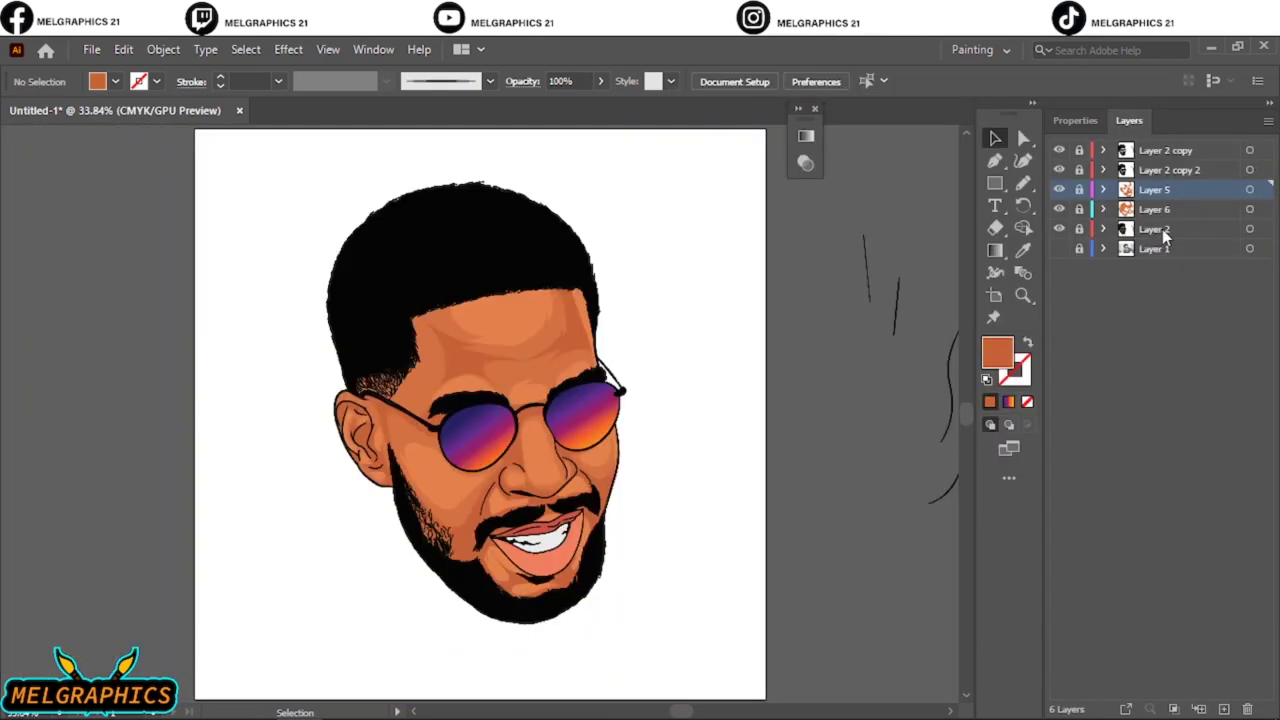
Step: Add Layer 7 for shading and check the Pencil's reddish-brown fill colour
click(1223, 708)
key(n)
double_click(997, 352)
key(Return)
scroll(595, 332, up, 1)
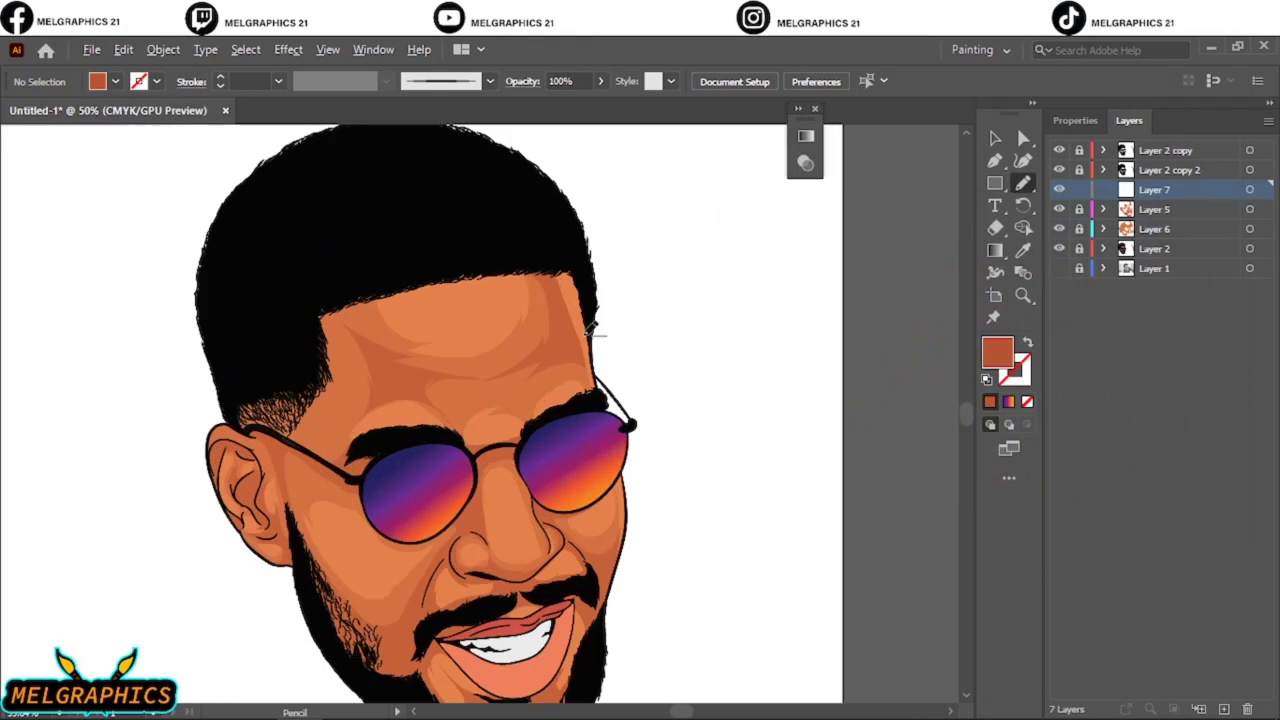
scroll(595, 332, up, 2)
double_click(985, 352)
key(Return)
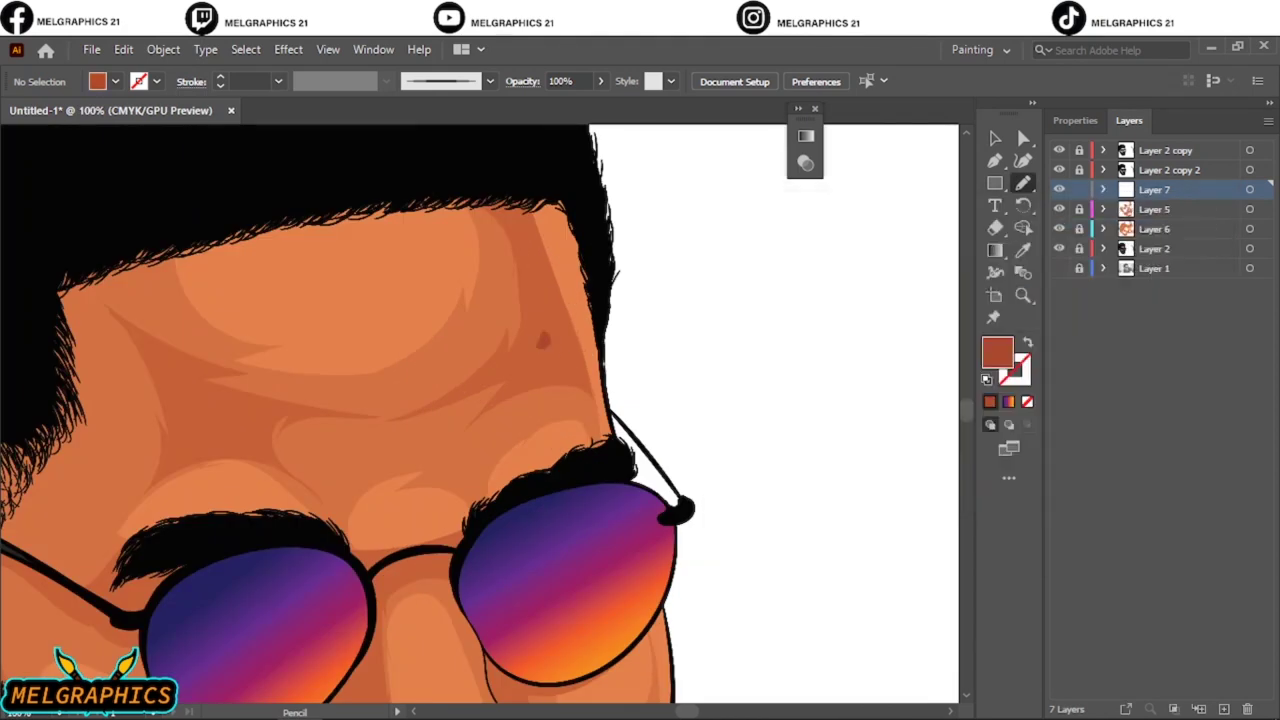
scroll(548, 337, up, 1)
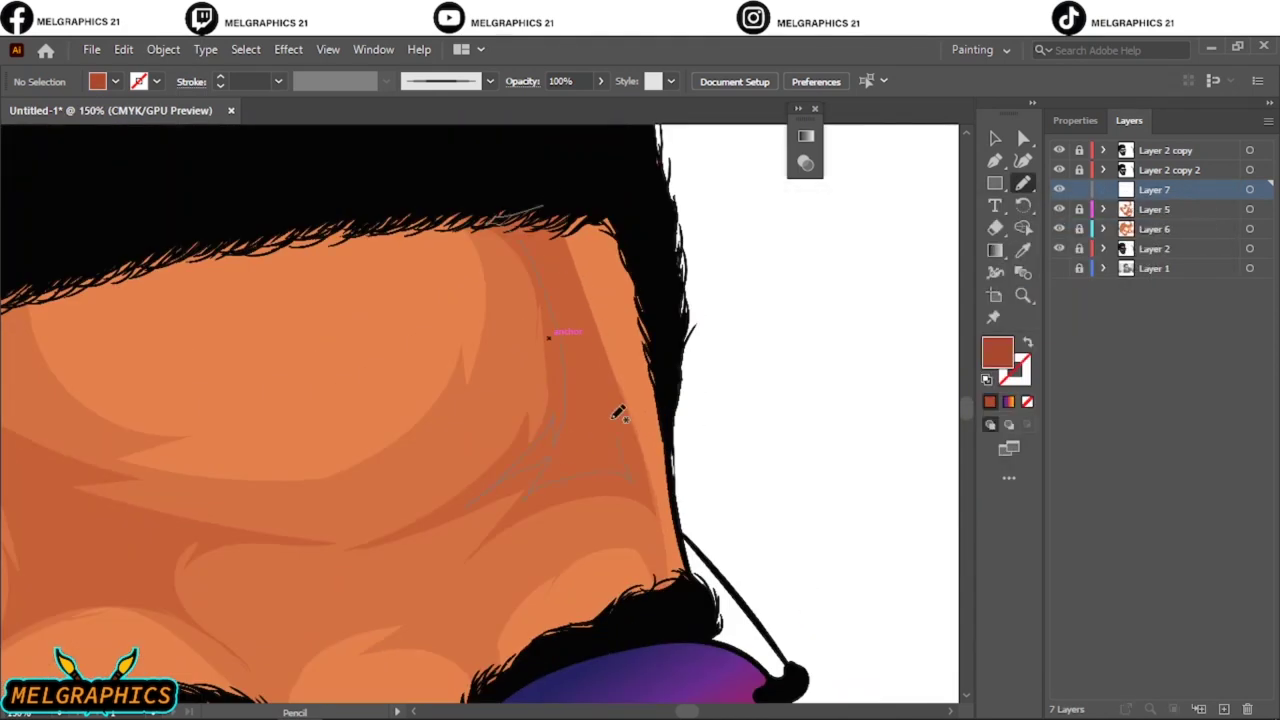
Step: Draw a shadow shape along the hairline
drag(617, 413, 615, 400)
key(ctrl+0)
scroll(432, 318, up, 5)
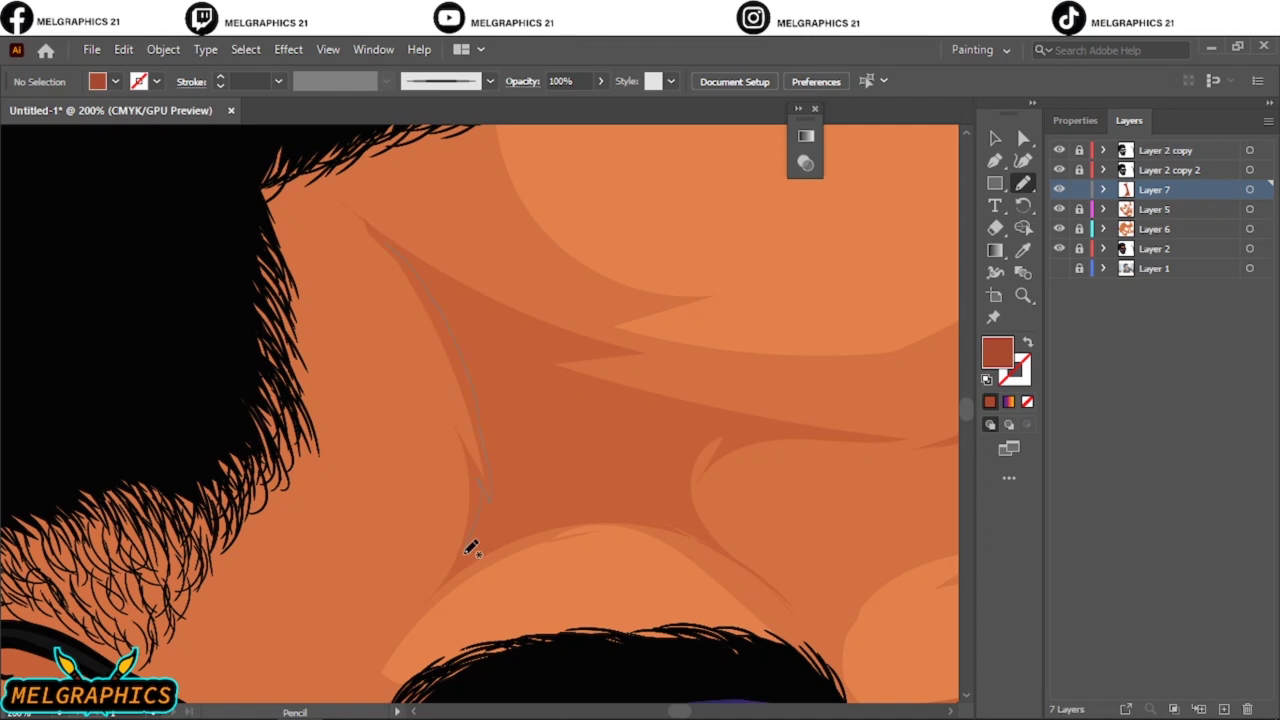
key(ctrl+0)
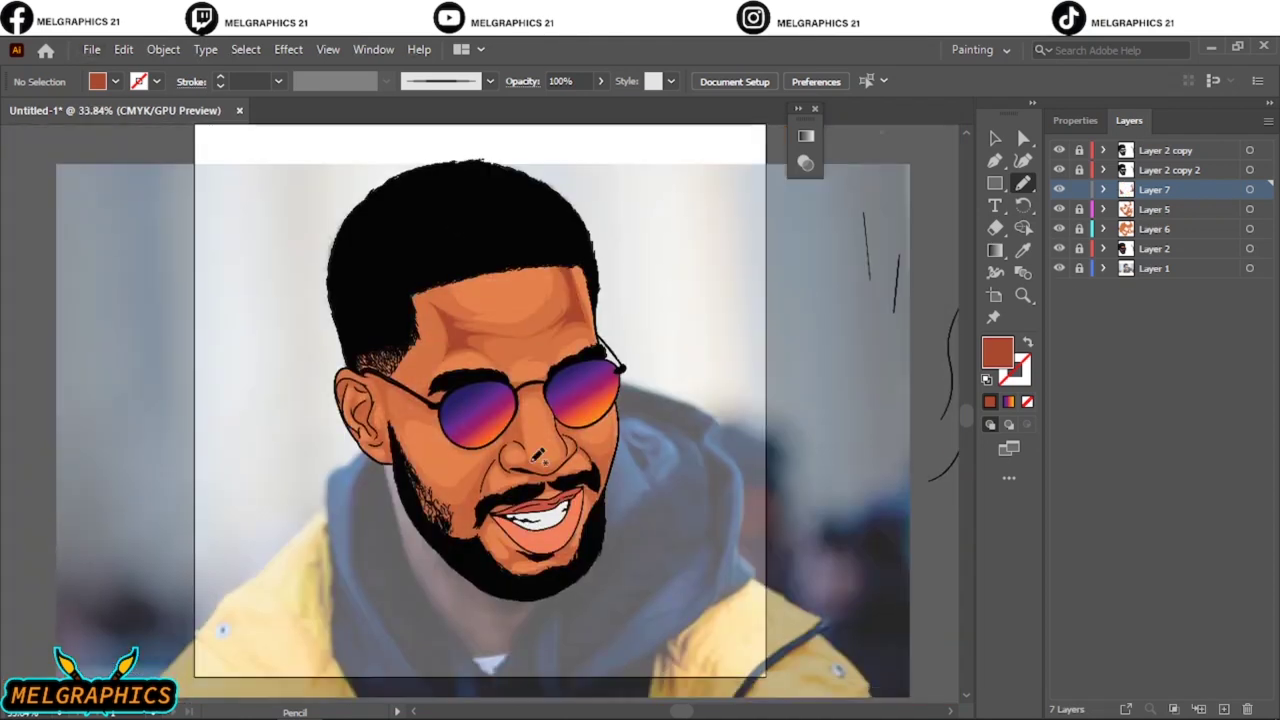
scroll(368, 443, up, 5)
key(ctrl+0)
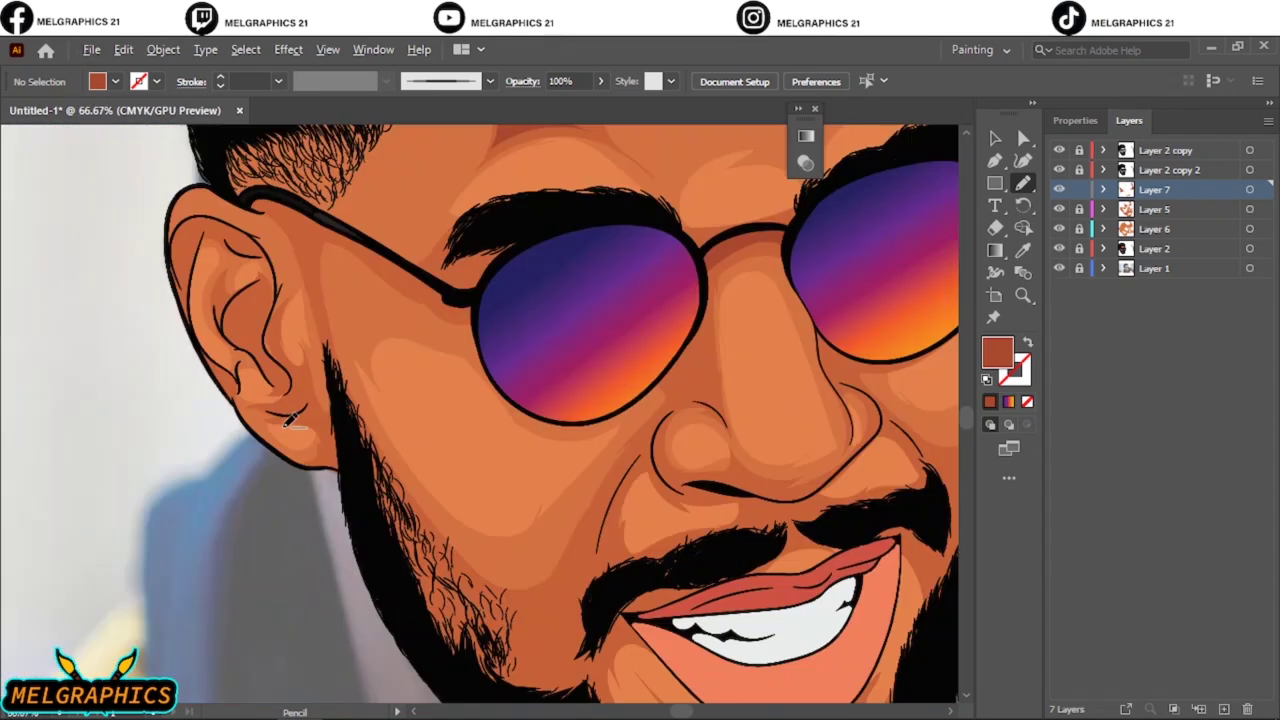
scroll(368, 458, up, 5)
Step: Shade the inside of the ear darker
drag(287, 340, 392, 318)
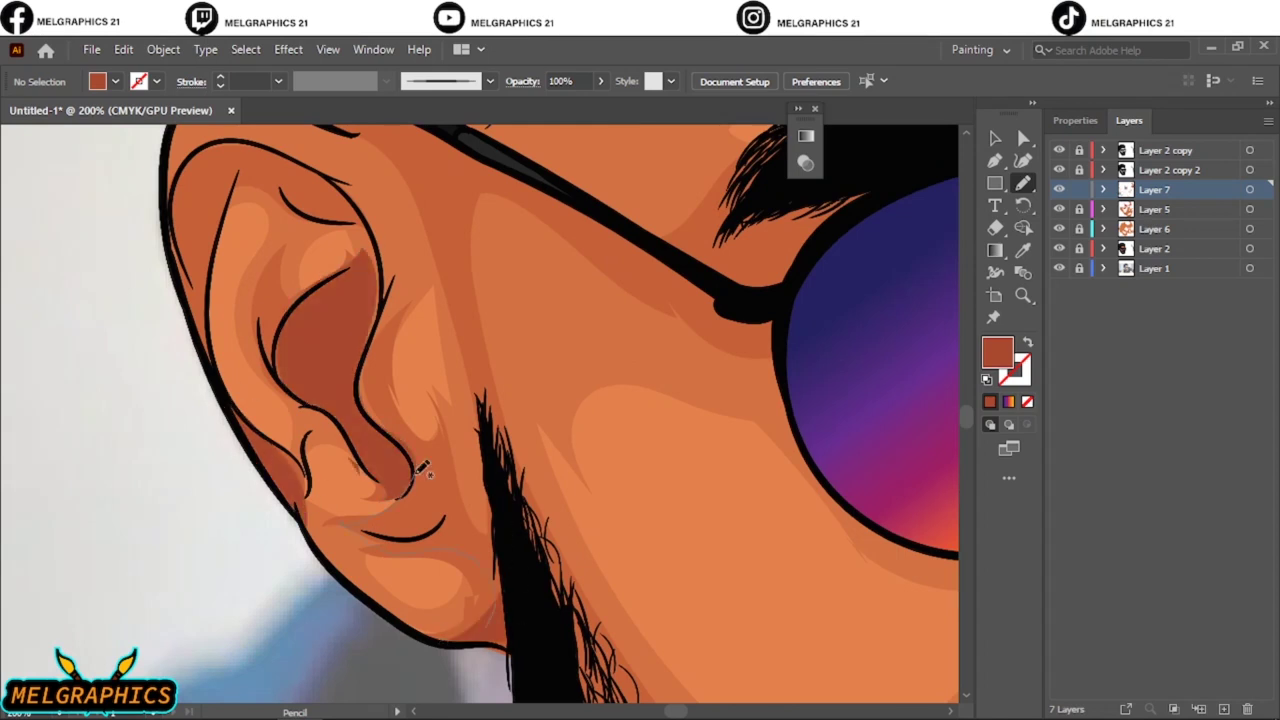
scroll(485, 528, up, 3)
scroll(462, 636, left, 3)
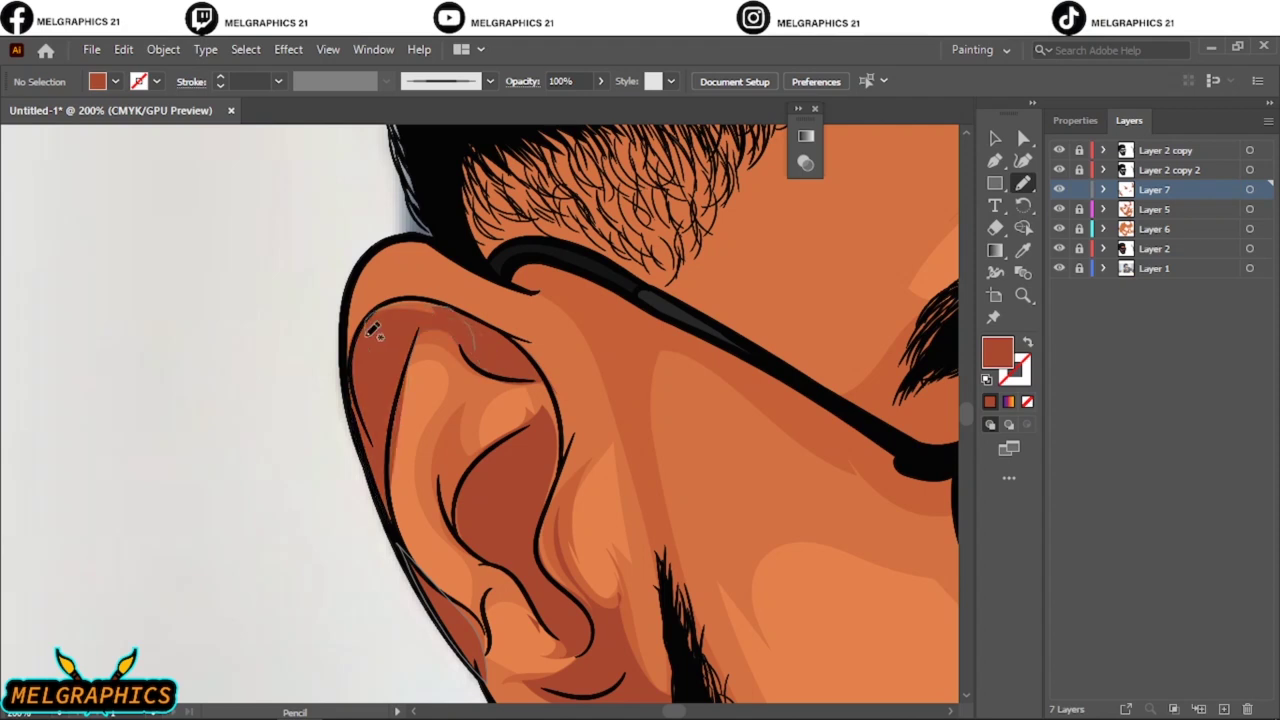
key(ctrl+0)
Step: Draw shadows under the nose, between lens and nose, and around the nostril
click(1059, 268)
key(ctrl+plus)
key(ctrl+plus)
key(ctrl+plus)
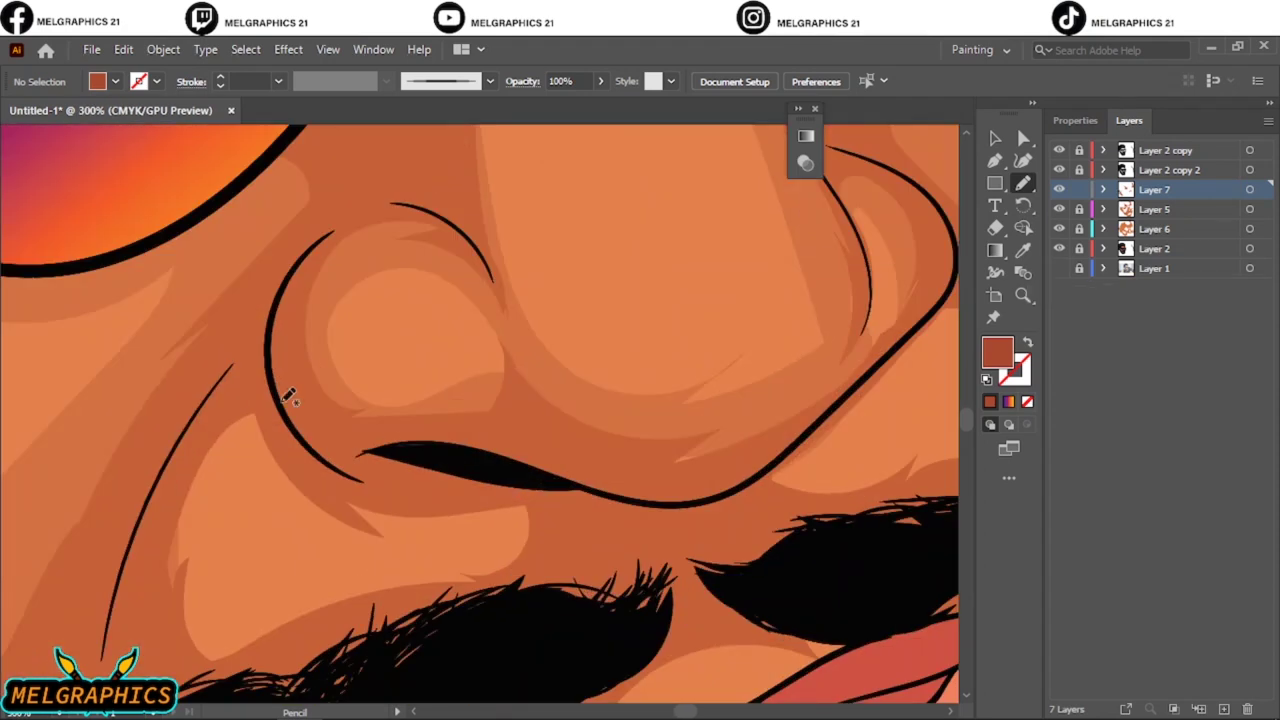
drag(531, 497, 381, 484)
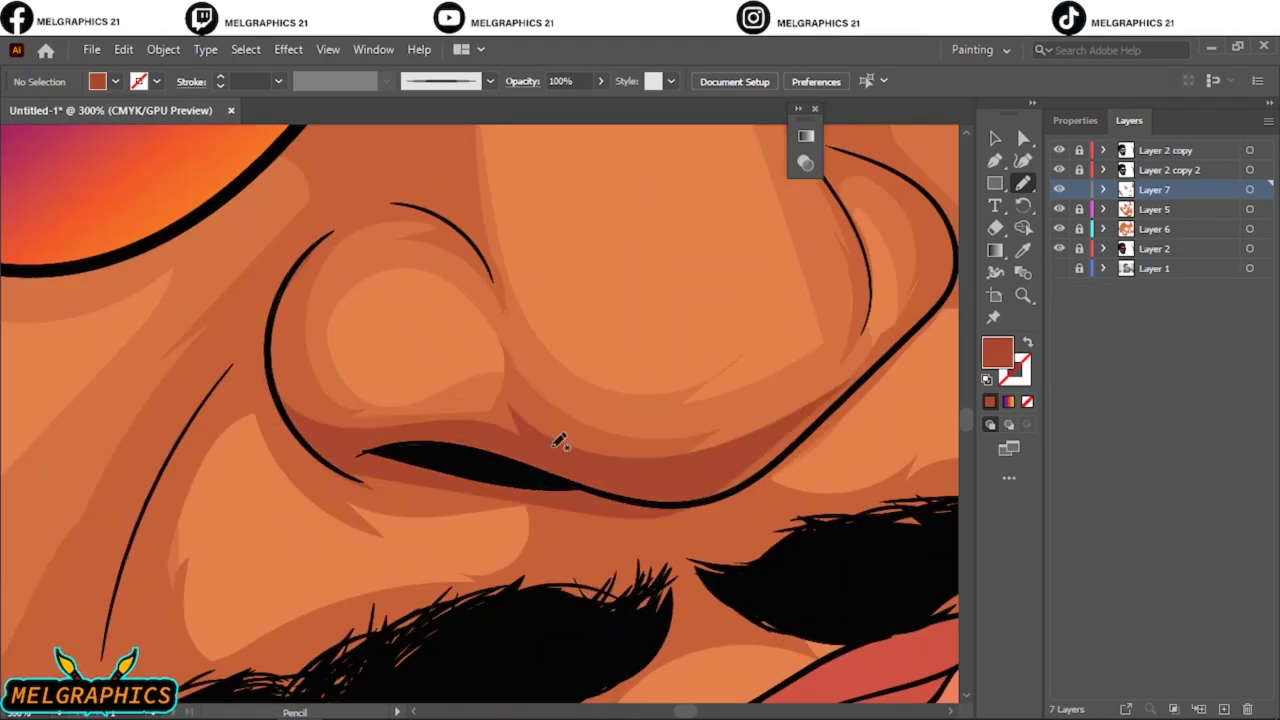
key(ctrl+0)
key(ctrl+plus)
key(ctrl+plus)
key(ctrl+plus)
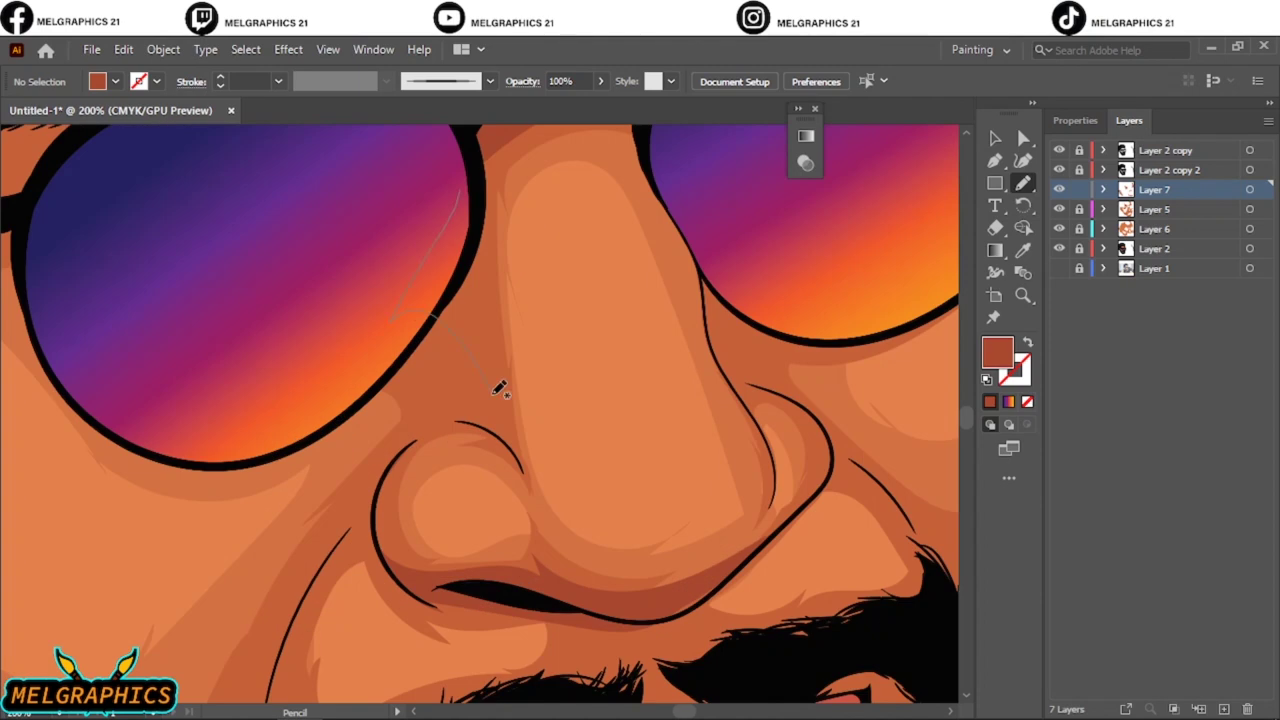
drag(498, 388, 508, 432)
drag(371, 515, 375, 530)
key(ctrl+0)
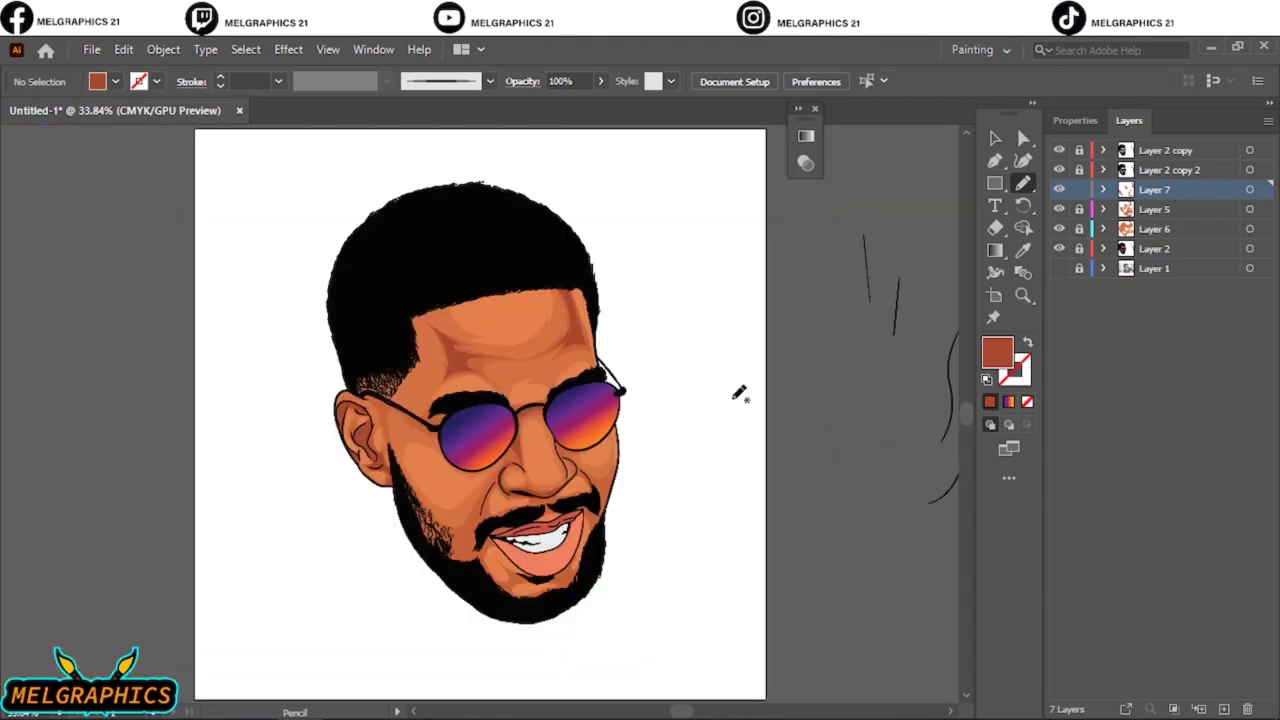
Step: Add a hair stroke along the beard edge beside the mouth
key(ctrl+plus)
key(ctrl+plus)
key(ctrl+plus)
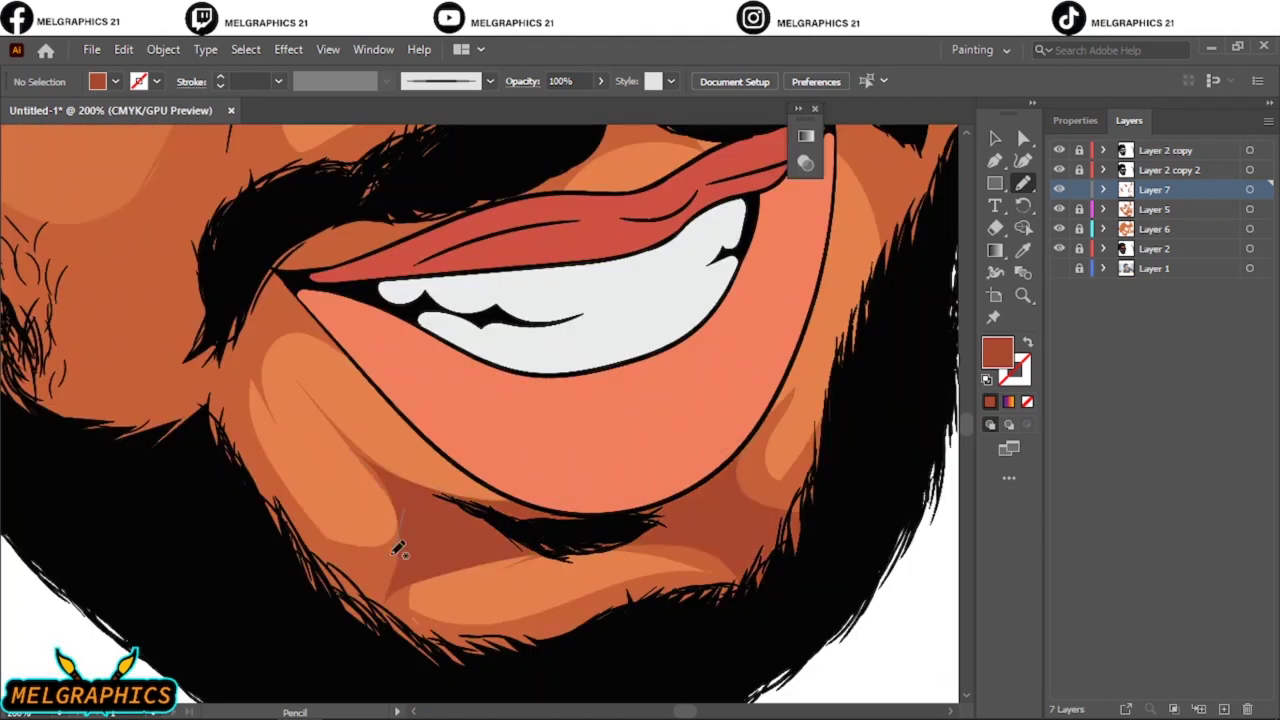
key(ctrl+0)
key(ctrl+plus)
key(ctrl+plus)
key(ctrl+plus)
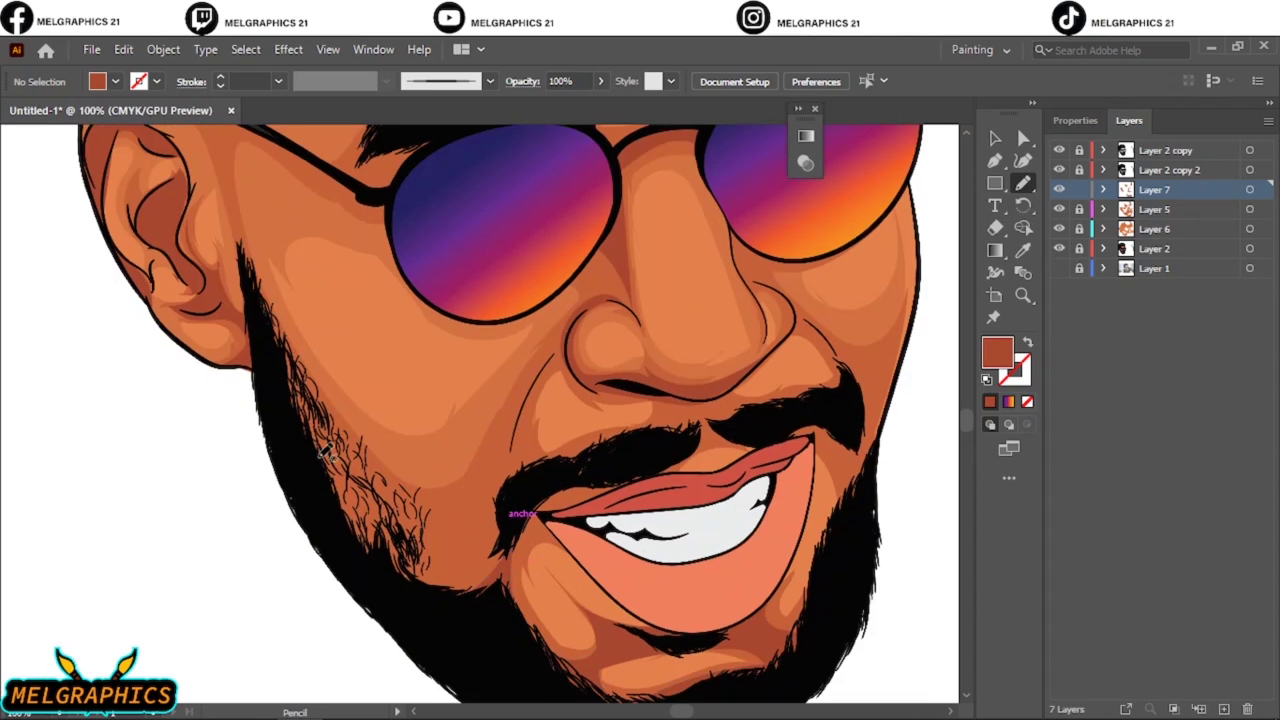
drag(407, 498, 428, 588)
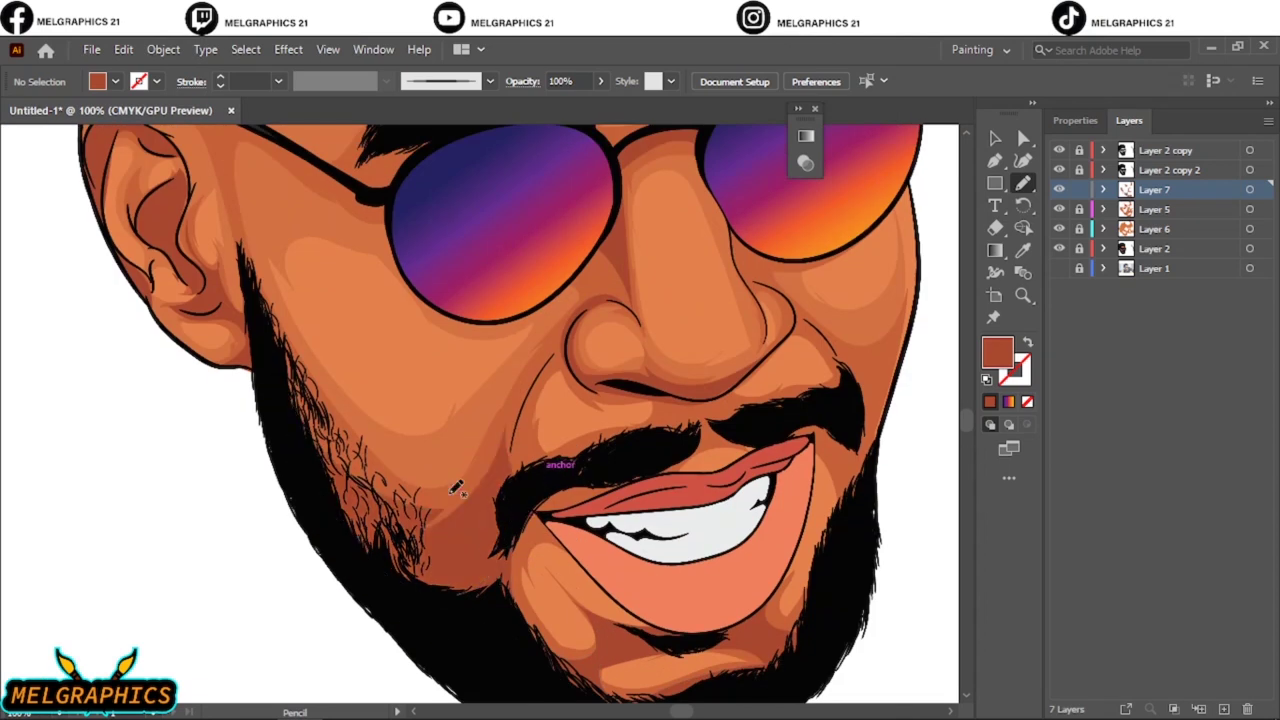
key(ctrl+0)
Step: Add three mustache hair strokes and extend the highlight along the jaw
scroll(648, 483, up, 4)
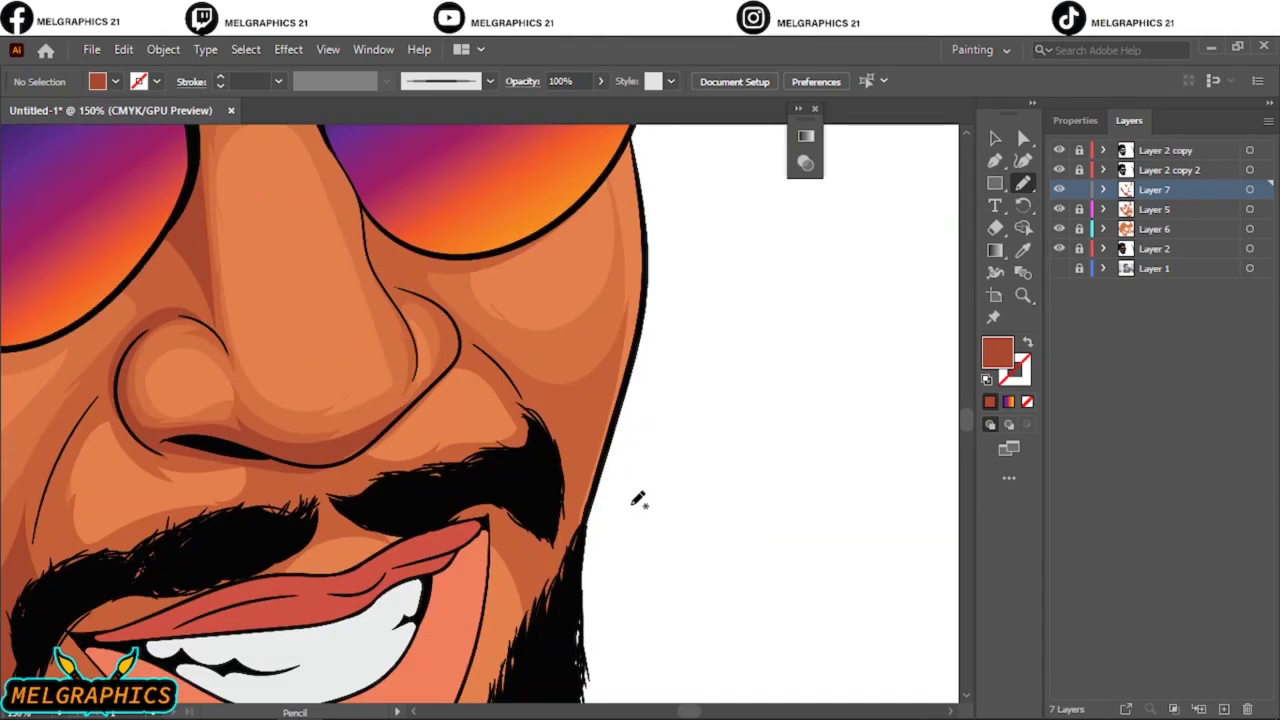
drag(300, 500, 110, 575)
drag(326, 462, 465, 522)
drag(470, 478, 530, 452)
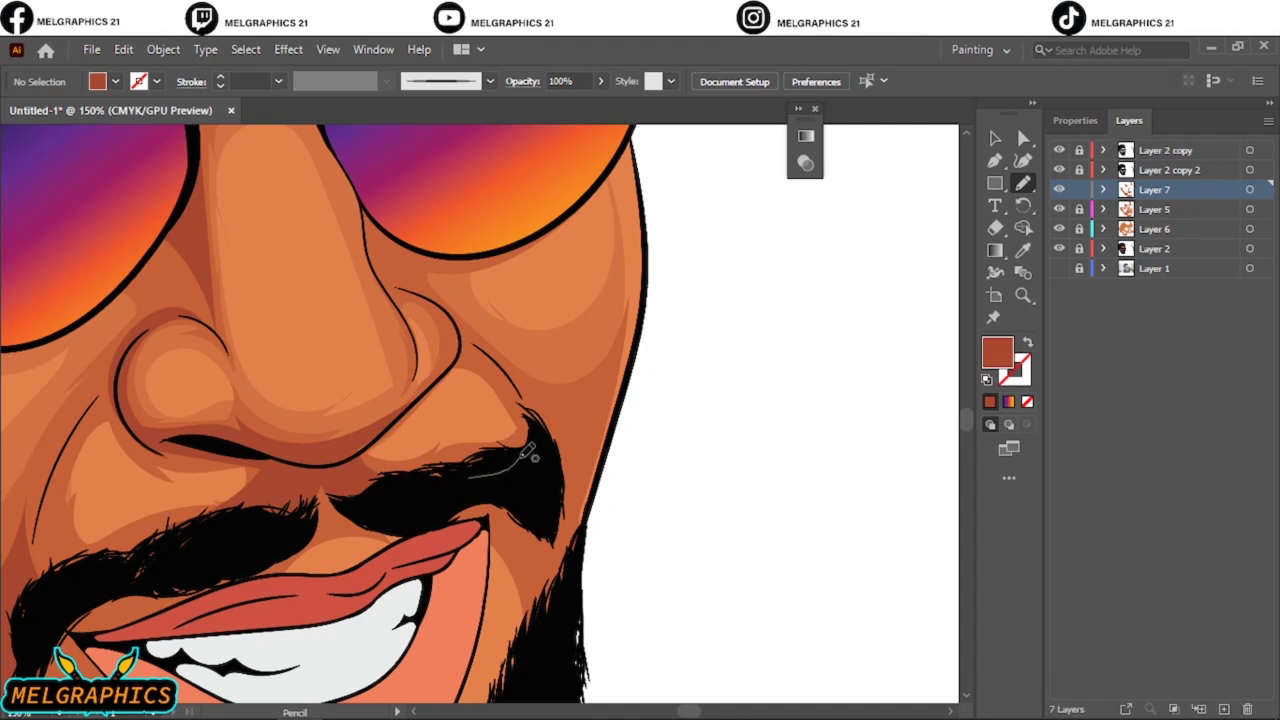
drag(597, 387, 520, 450)
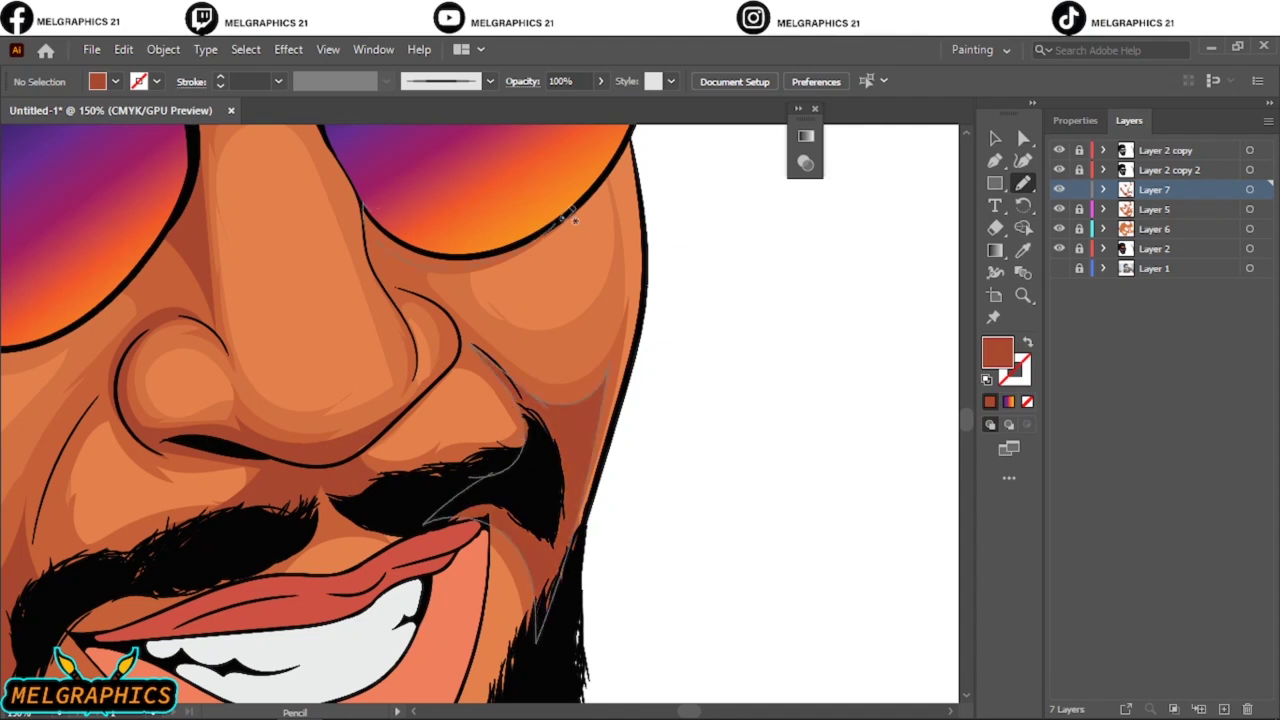
key(ctrl+0)
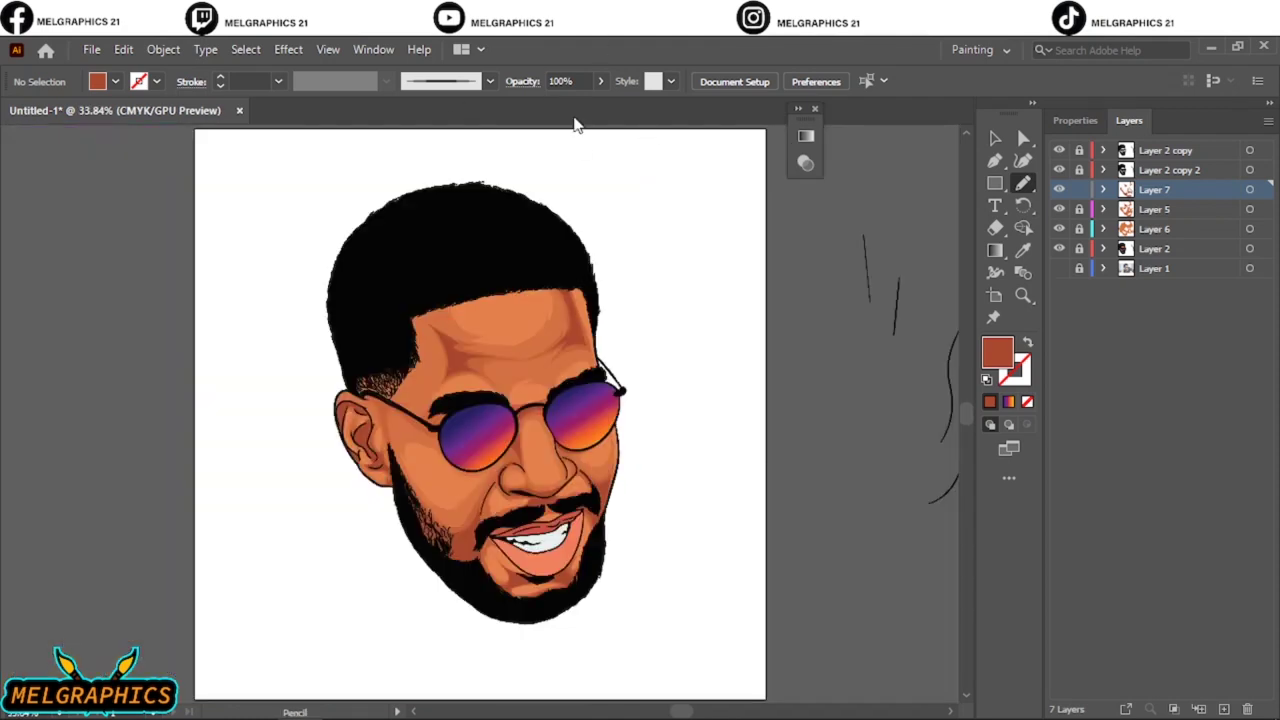
Step: Create Layer 8 and sample the orange skin colour as the highlight fill
click(1154, 248)
click(1022, 250)
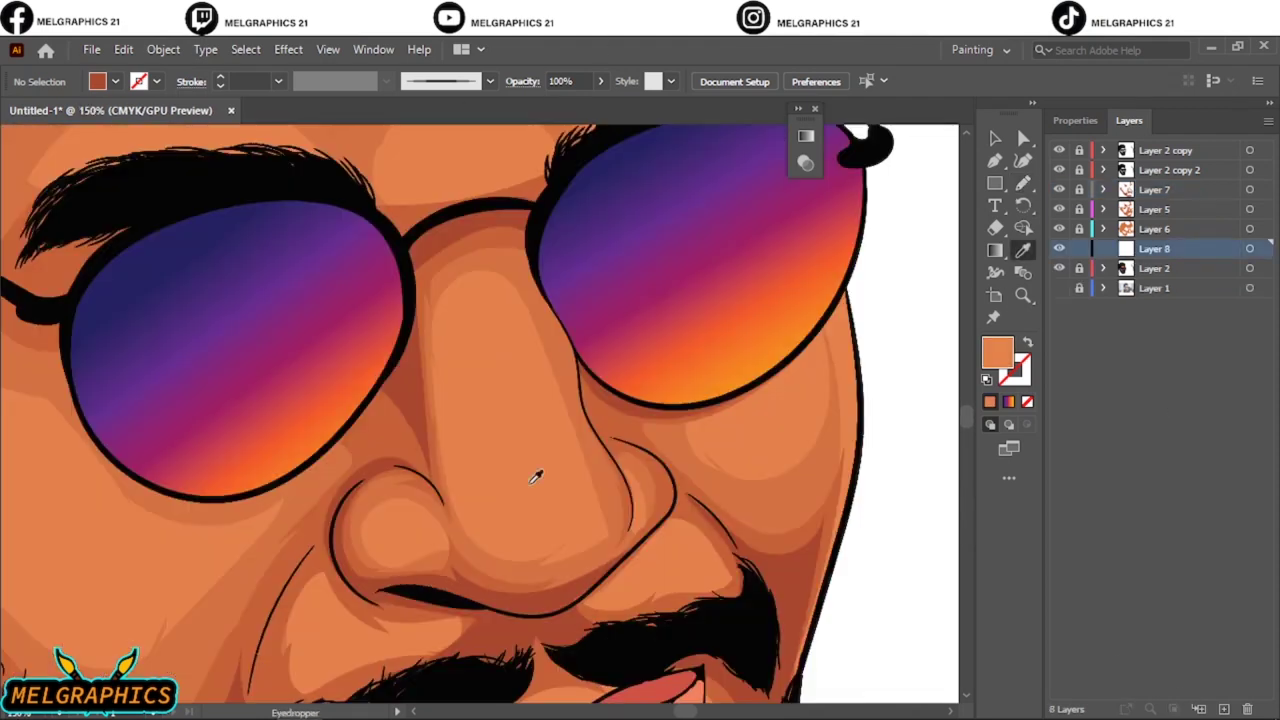
click(537, 477)
click(1171, 268)
key(n)
Step: Draw highlight shapes down the nose, in the nostrils and on the cheek
click(1059, 268)
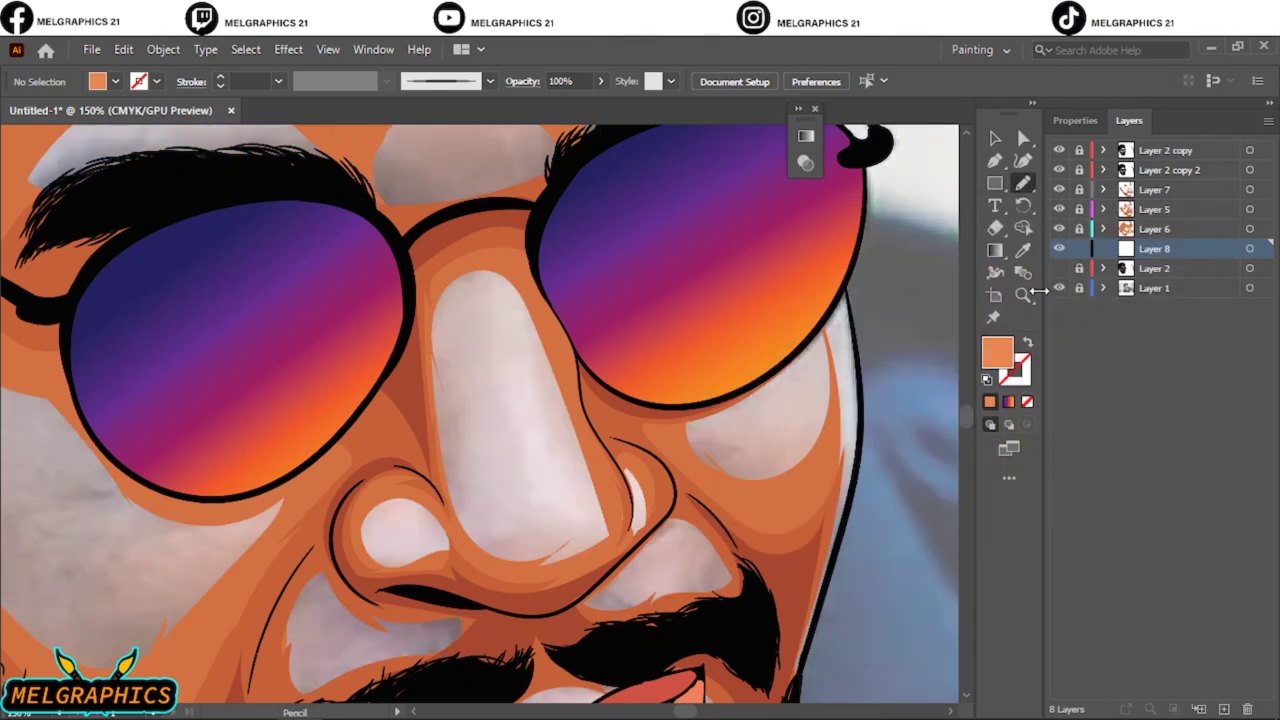
mouse_move(465, 381)
mouse_down()
mouse_move(548, 480)
mouse_move(466, 383)
mouse_up()
drag(385, 515, 430, 545)
drag(625, 505, 660, 475)
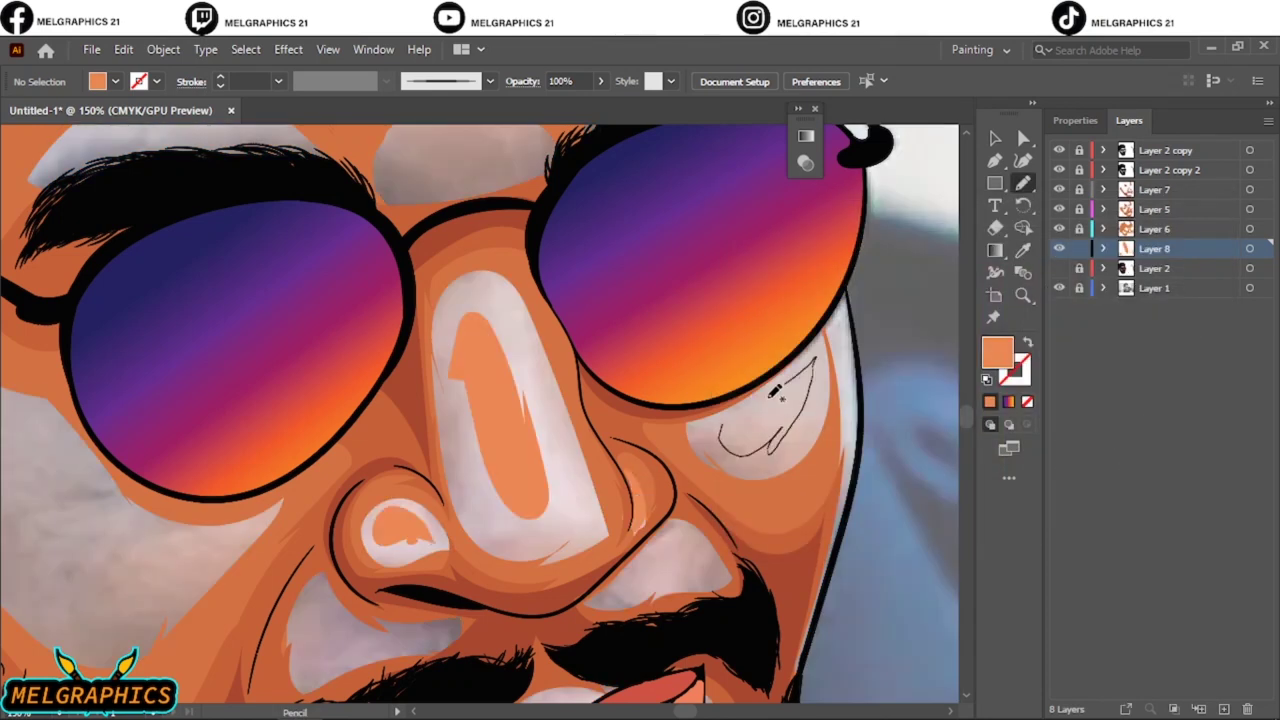
drag(740, 420, 800, 440)
click(1059, 268)
key(ctrl+0)
Step: Add a small face highlight and a highlight stroke on the chin
click(1059, 288)
key(ctrl+1)
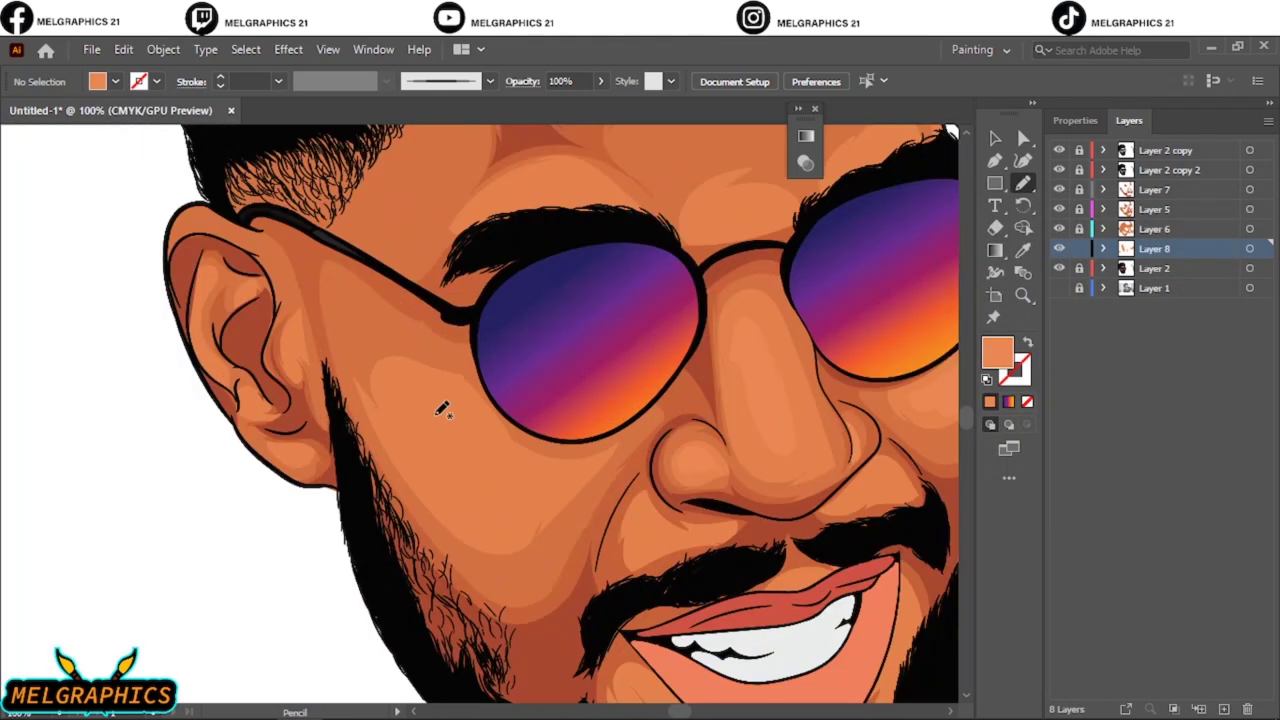
key(ctrl+minus)
drag(520, 330, 610, 370)
key(ctrl+minus)
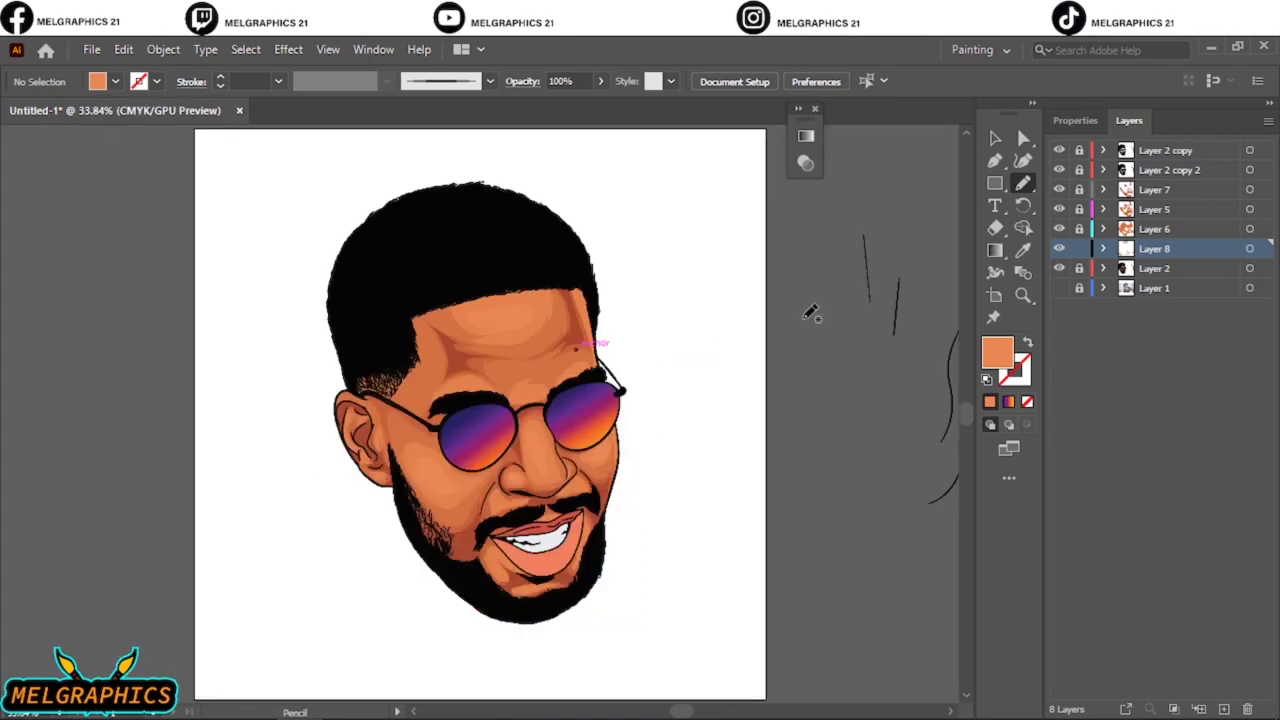
scroll(567, 595, up, 5)
drag(300, 575, 355, 570)
key(ctrl+0)
Step: Recolor the Layer 8 highlights to H 21.32°, S 66.67%, B 91%
key(ctrl+a)
key(ctrl+plus)
key(ctrl+plus)
key(ctrl+plus)
key(ctrl+plus)
key(i)
click(123, 49)
click(500, 374)
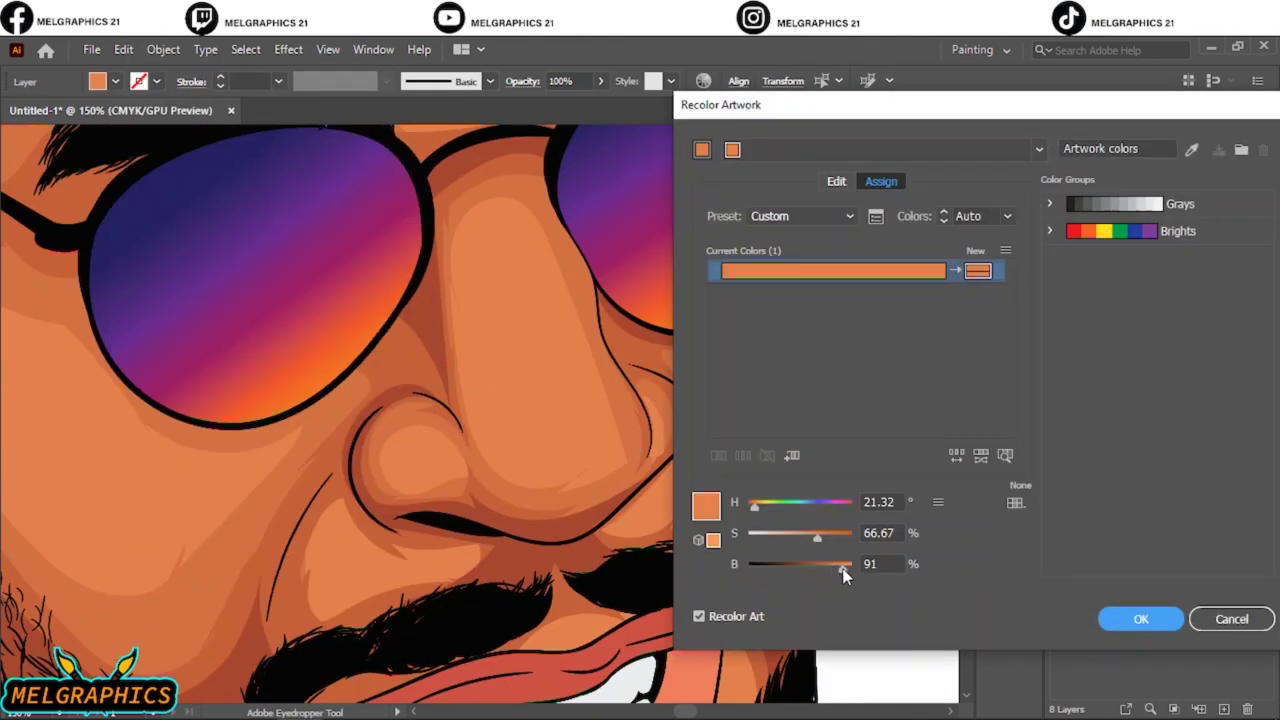
click(1107, 619)
key(v)
key(ctrl+shift+a)
key(ctrl+0)
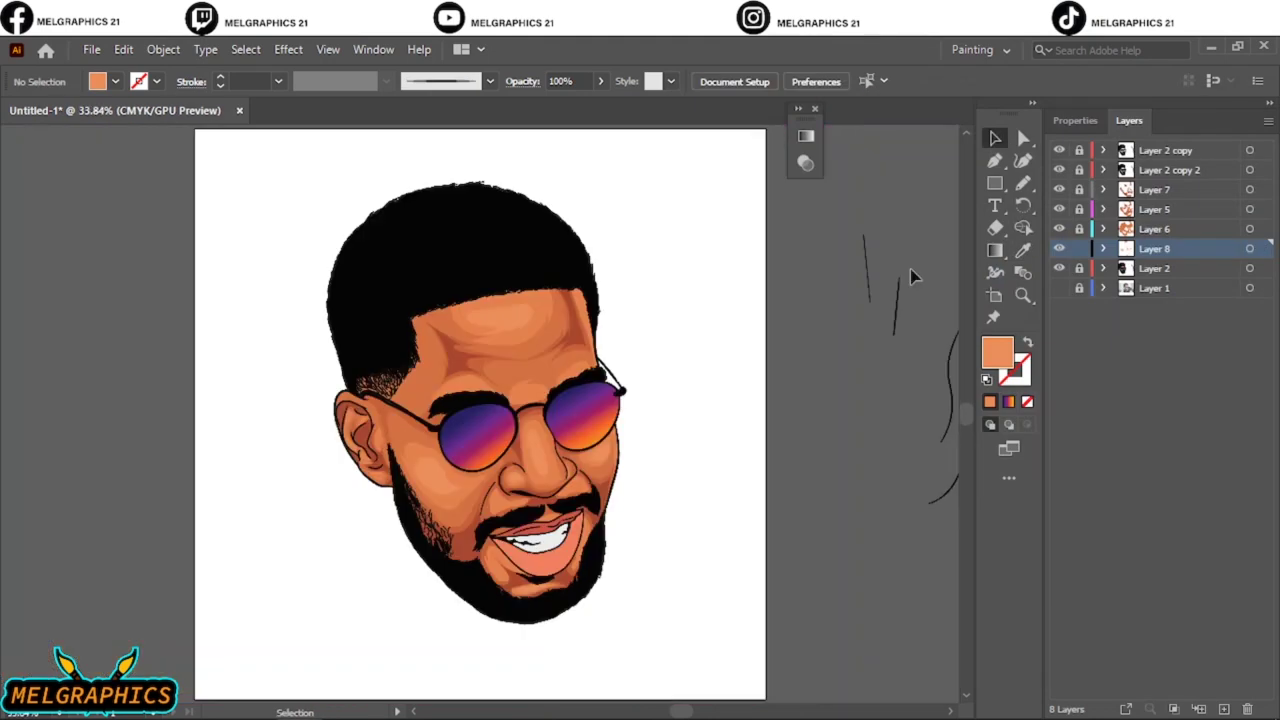
Step: Create Layer 9 for highlights and ready the Pencil around the glasses
click(1247, 710)
key(ctrl+1)
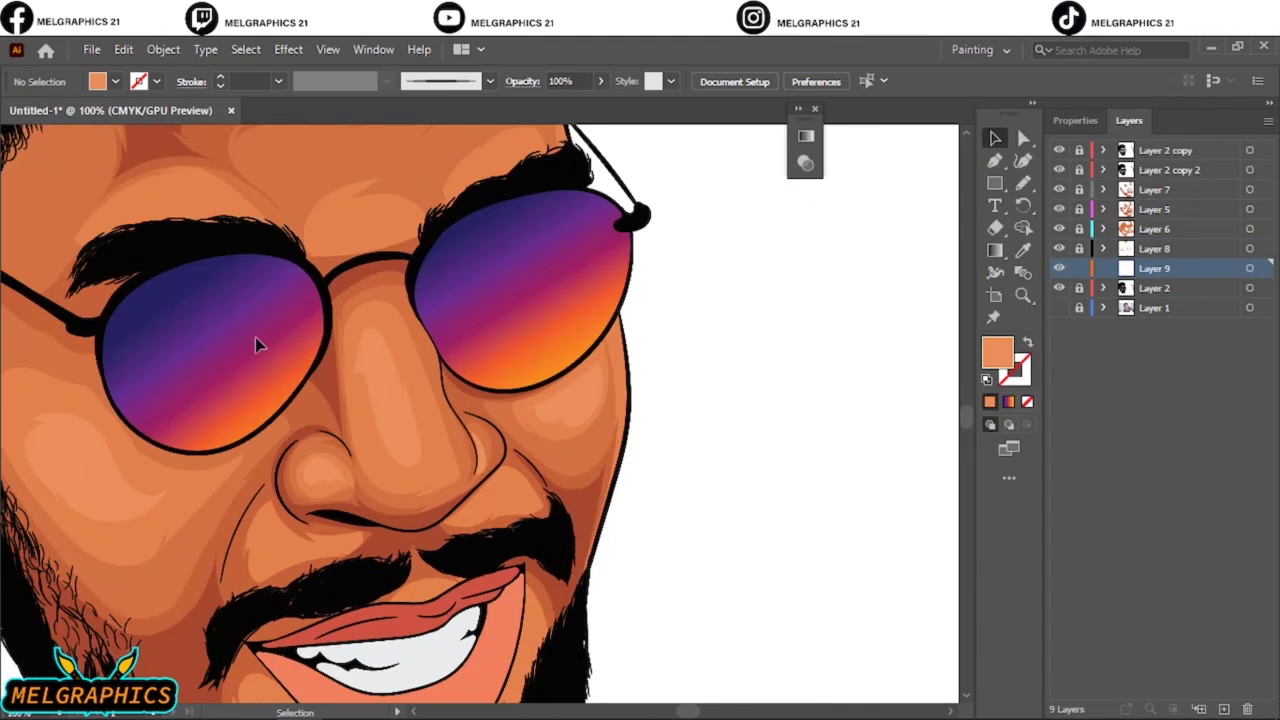
key(n)
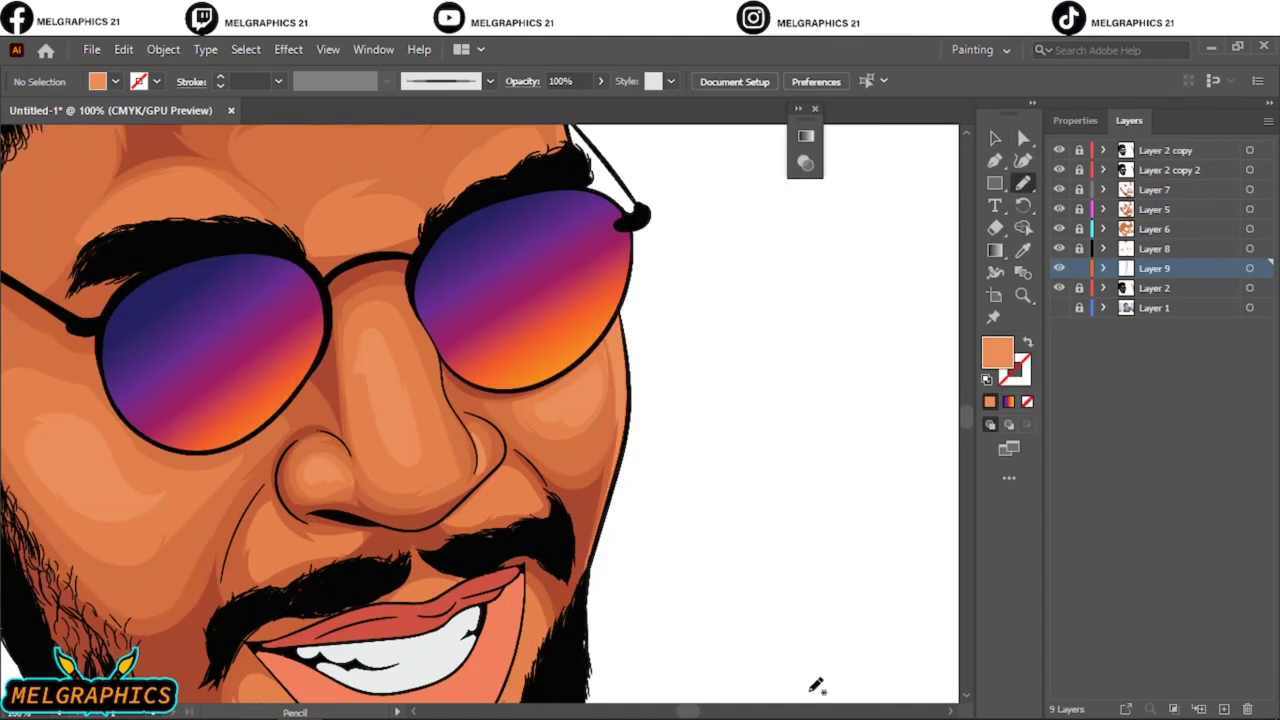
scroll(815, 686, down, 2)
scroll(597, 510, up, 3)
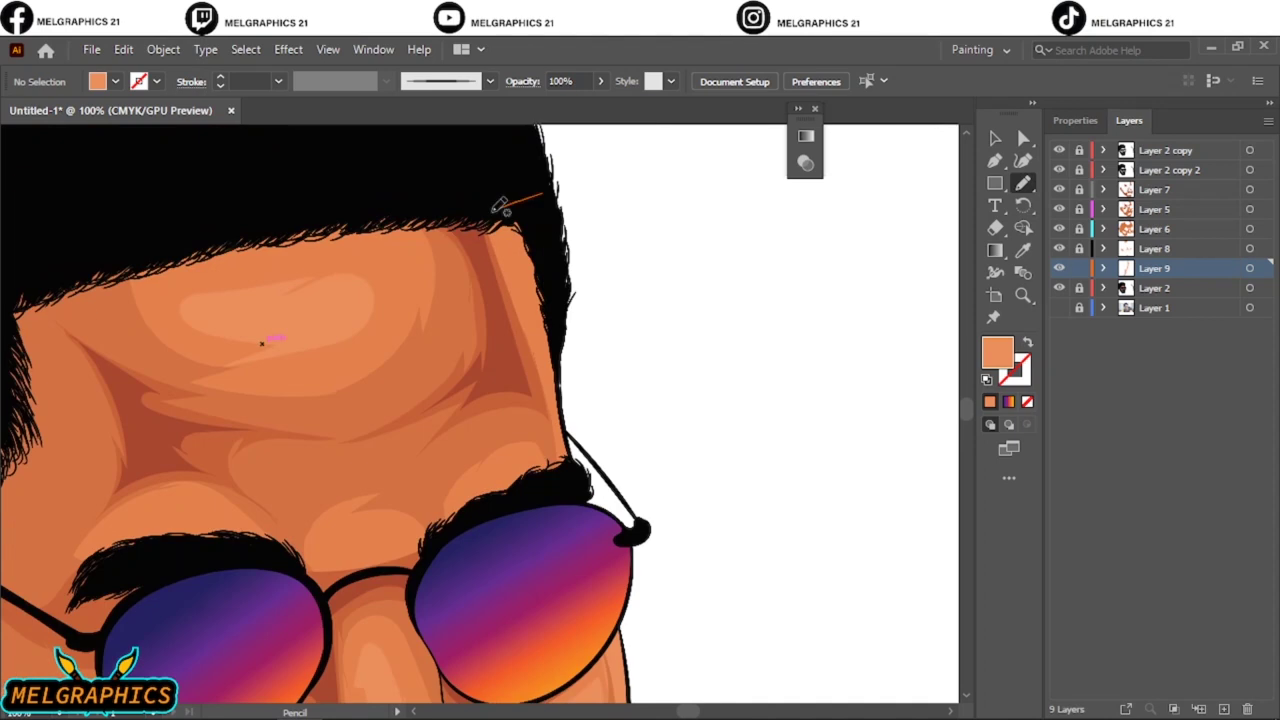
key(ctrl+0)
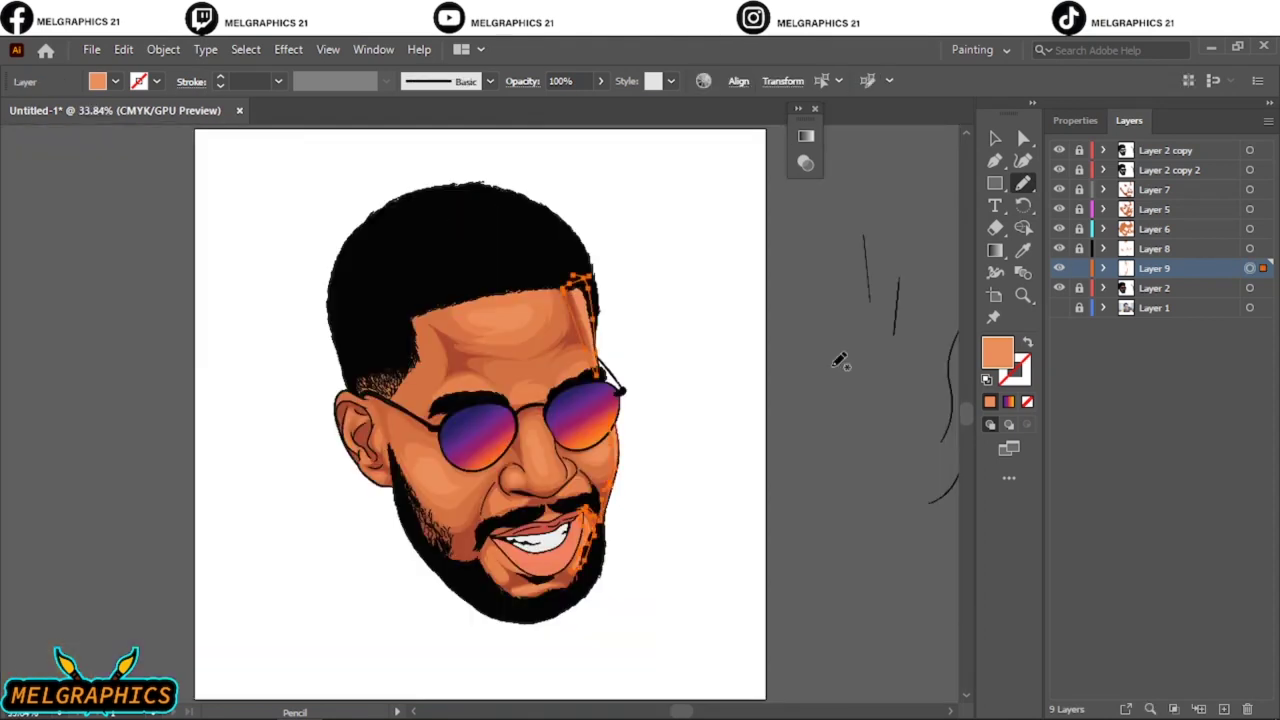
Step: Adjust the Layer 8 highlights' saturation and brightness in Recolor Artwork
click(1100, 250)
key(ctrl+1)
scroll(409, 385, up, 2)
click(123, 49)
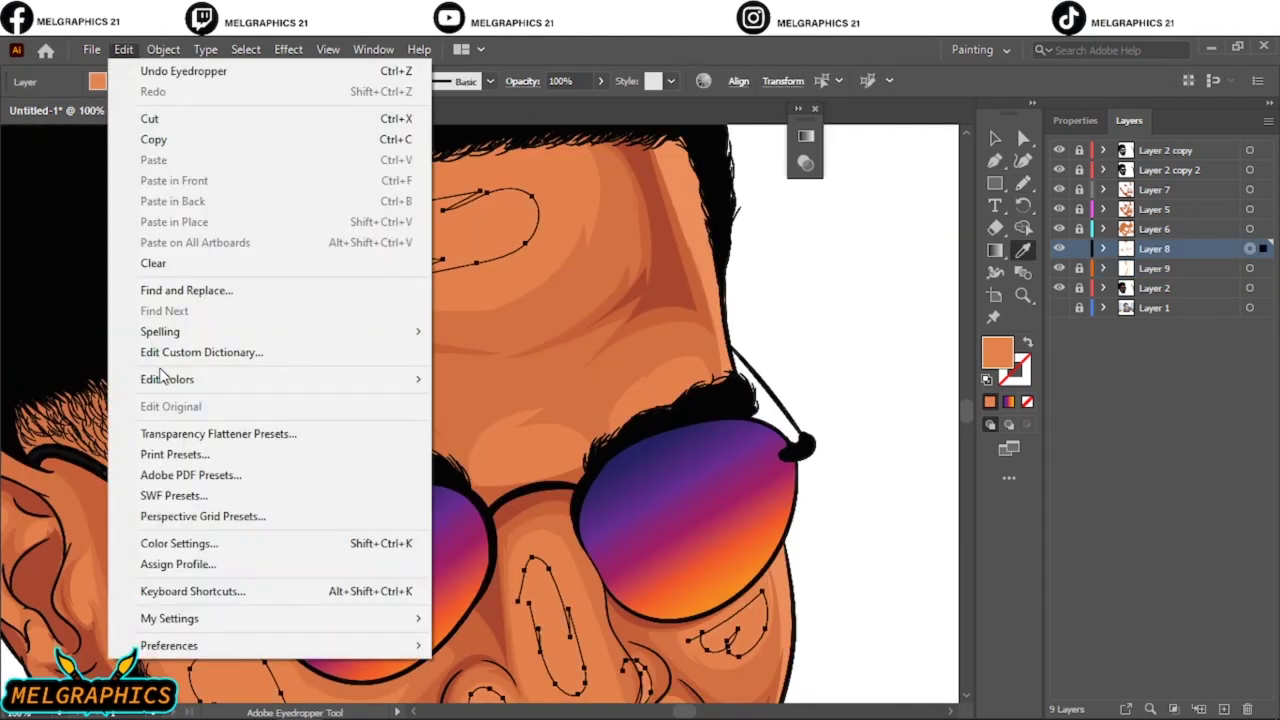
click(470, 377)
drag(817, 537, 840, 566)
key(Return)
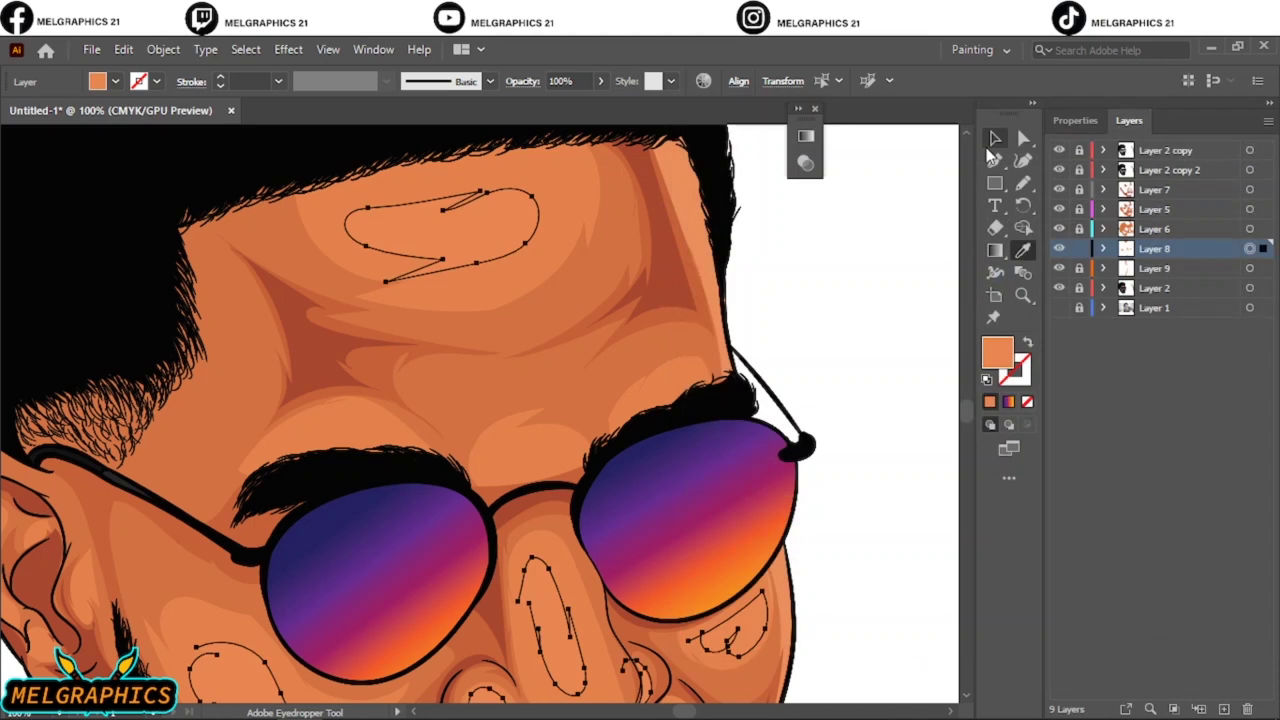
click(815, 262)
key(ctrl+0)
Step: Lower the right-side highlight strip's saturation to 51 and add Layer 10
click(1082, 257)
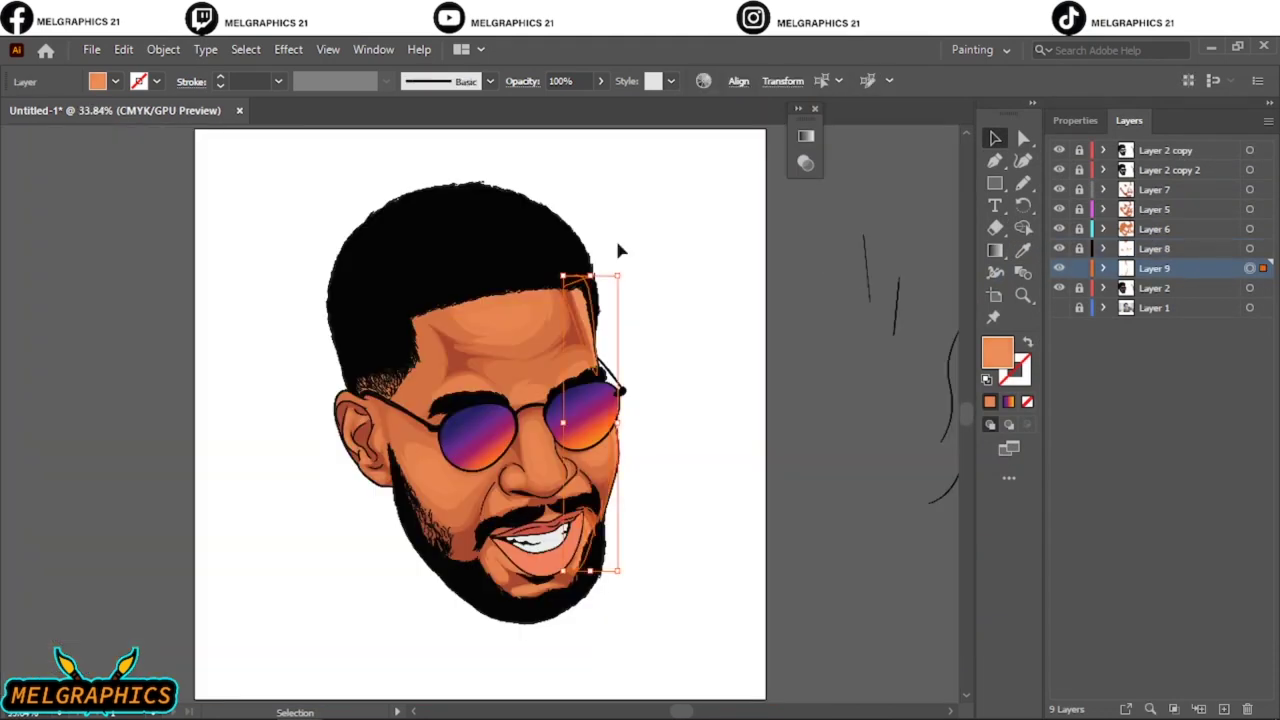
key(ctrl+plus)
key(ctrl+plus)
click(123, 49)
click(470, 377)
drag(809, 540, 809, 557)
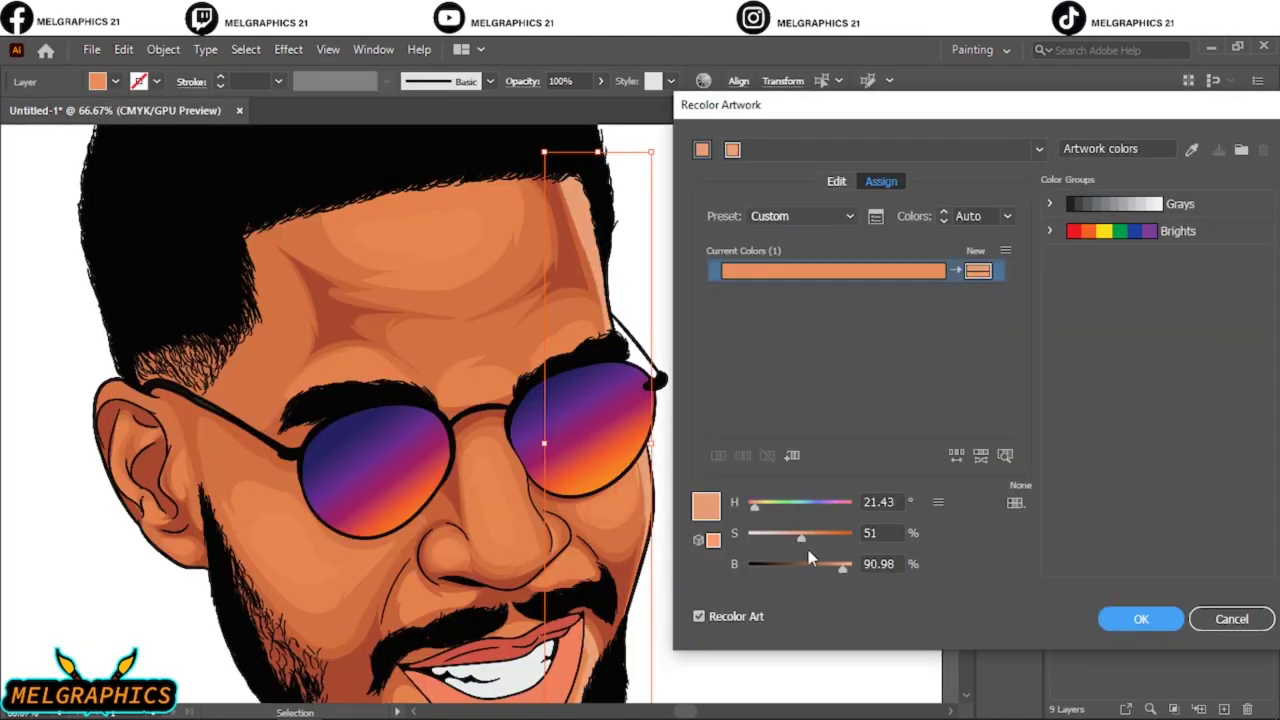
click(1141, 619)
click(774, 340)
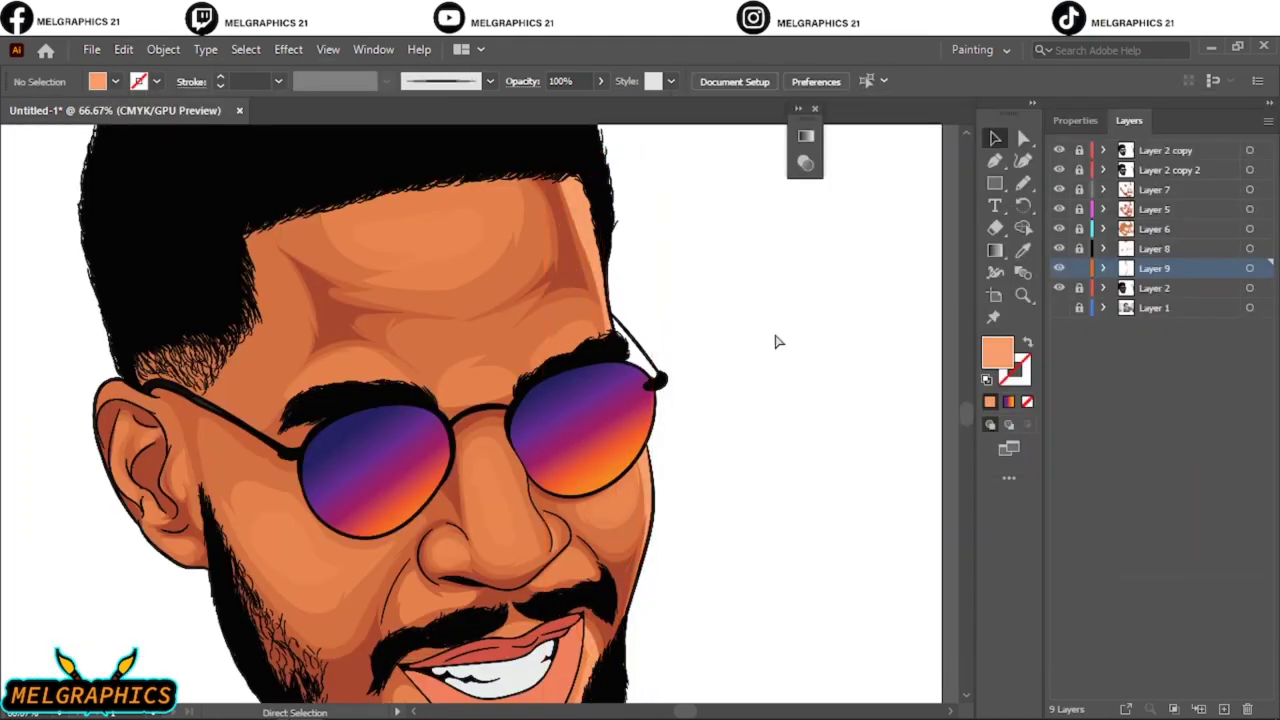
key(ctrl+0)
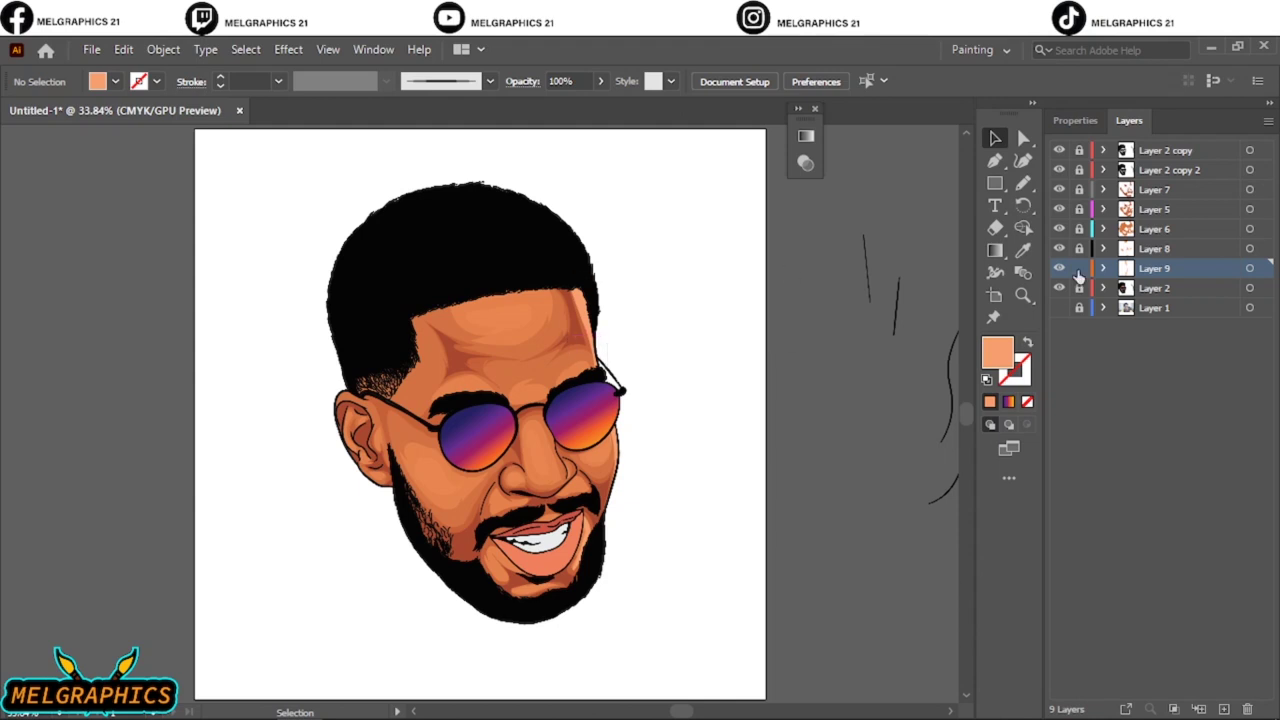
click(1160, 170)
Step: Sample the mouth's lip colour and adjust it into a lip shadow fill
click(1222, 709)
scroll(537, 451, up, 5)
key(i)
click(537, 451)
double_click(997, 352)
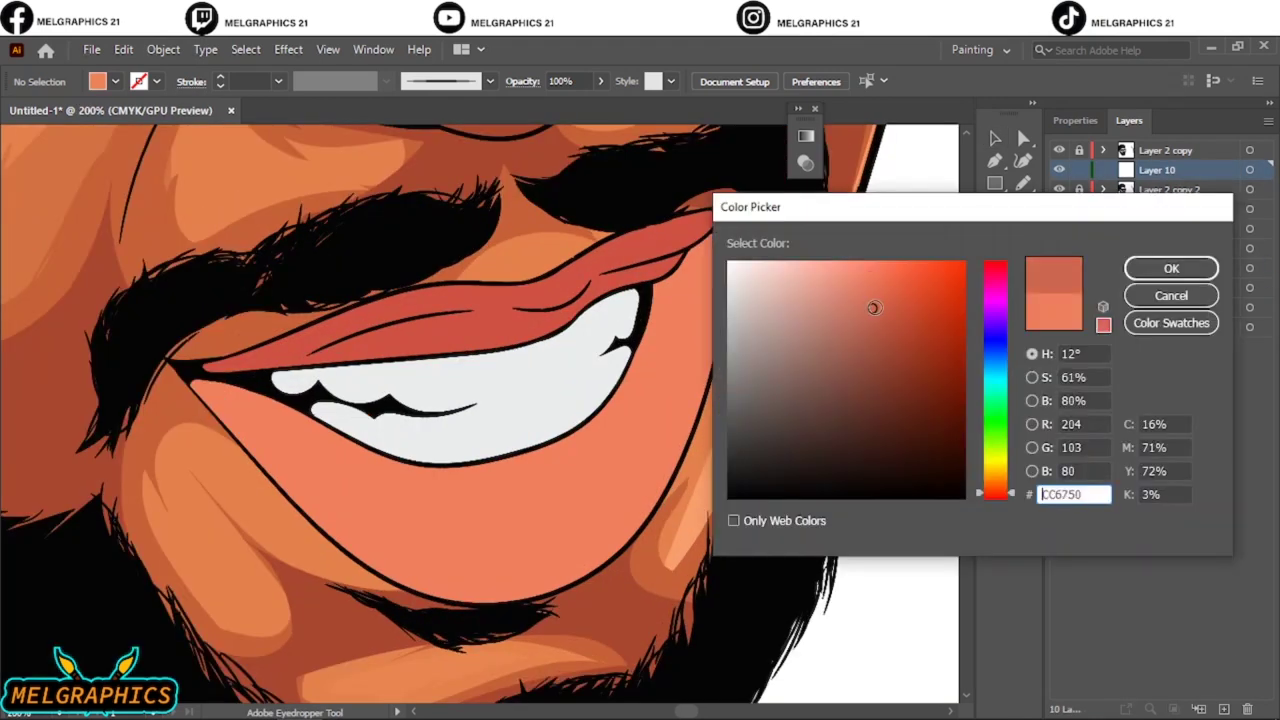
click(1171, 268)
Step: Draw freehand shadows along the lower lip and the right mouth corner
key(n)
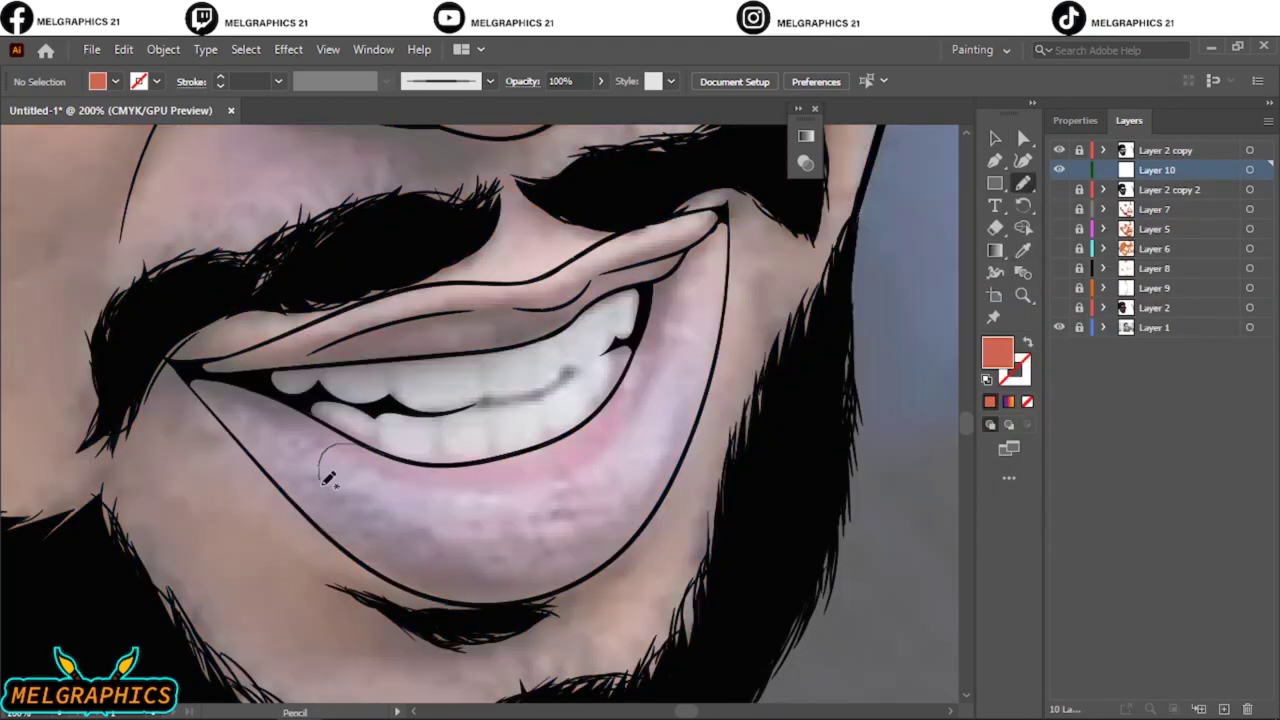
drag(232, 366, 320, 445)
click(1059, 307)
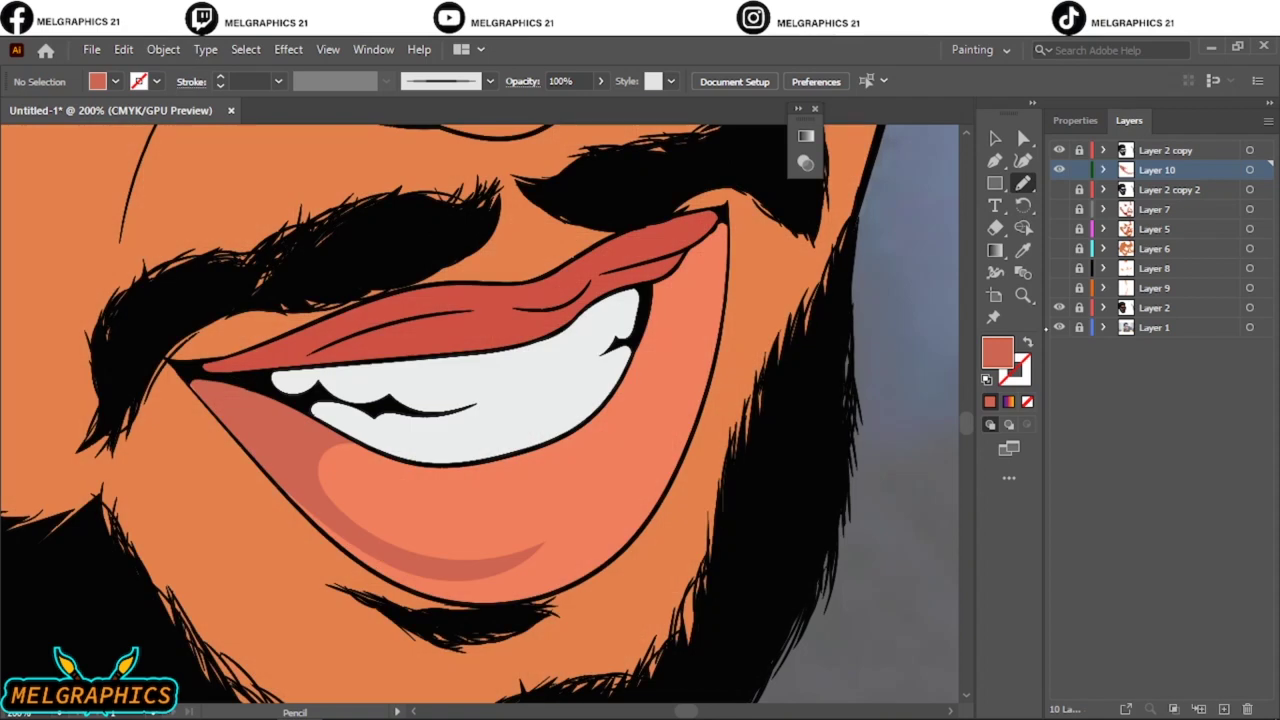
click(1059, 307)
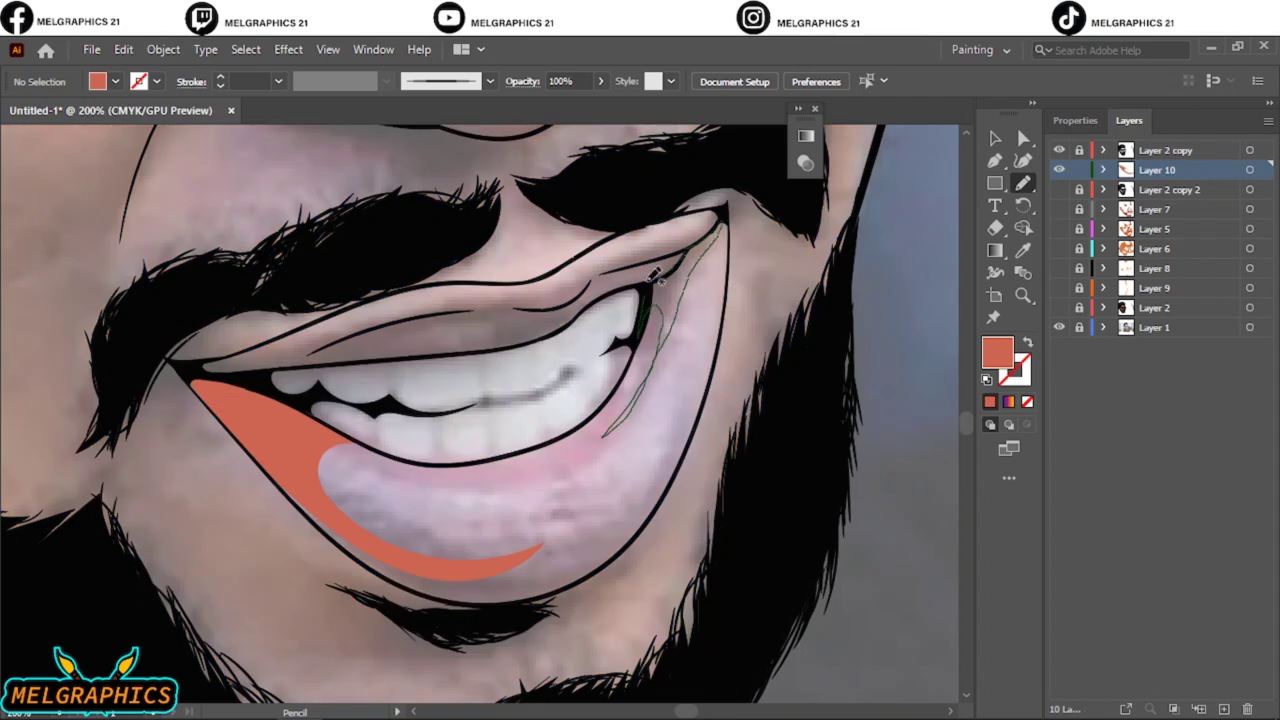
drag(652, 278, 643, 320)
click(1059, 307)
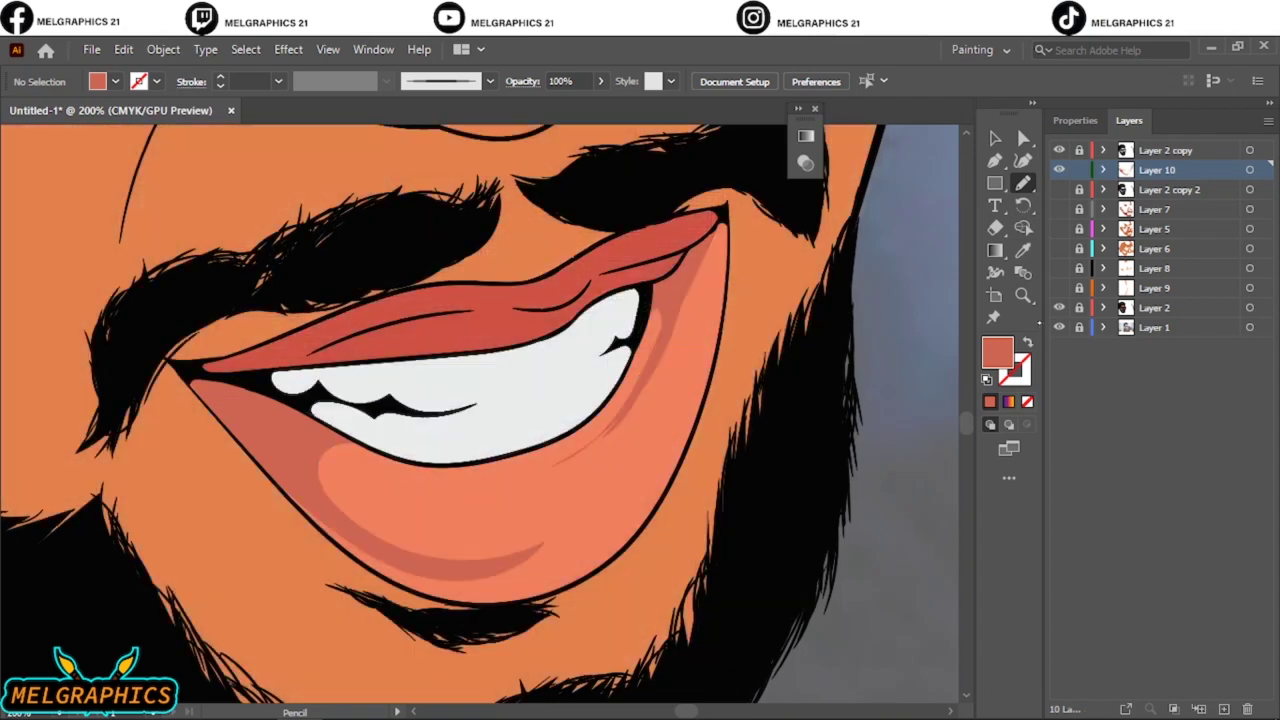
Step: Darken the shadow colour and draw shadows along the upper lip and inside the right corner
key(i)
double_click(997, 352)
click(1171, 266)
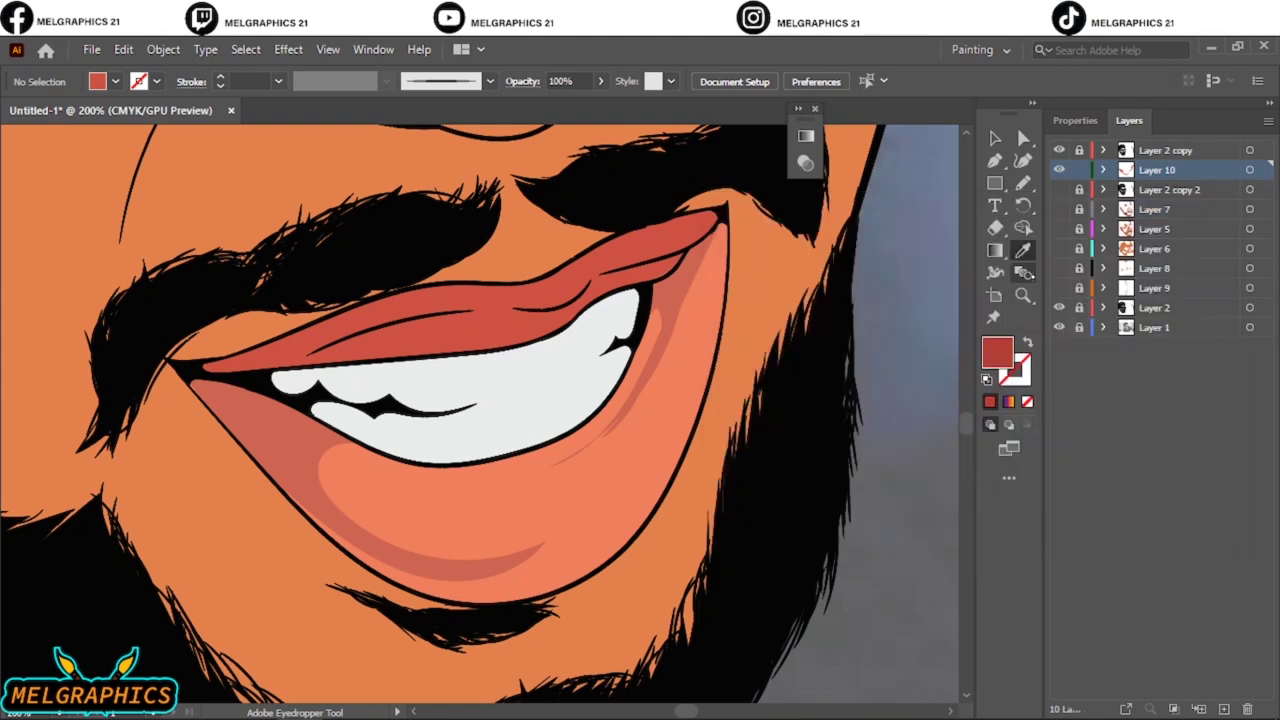
key(n)
click(1059, 307)
key(ctrl+plus)
key(ctrl+plus)
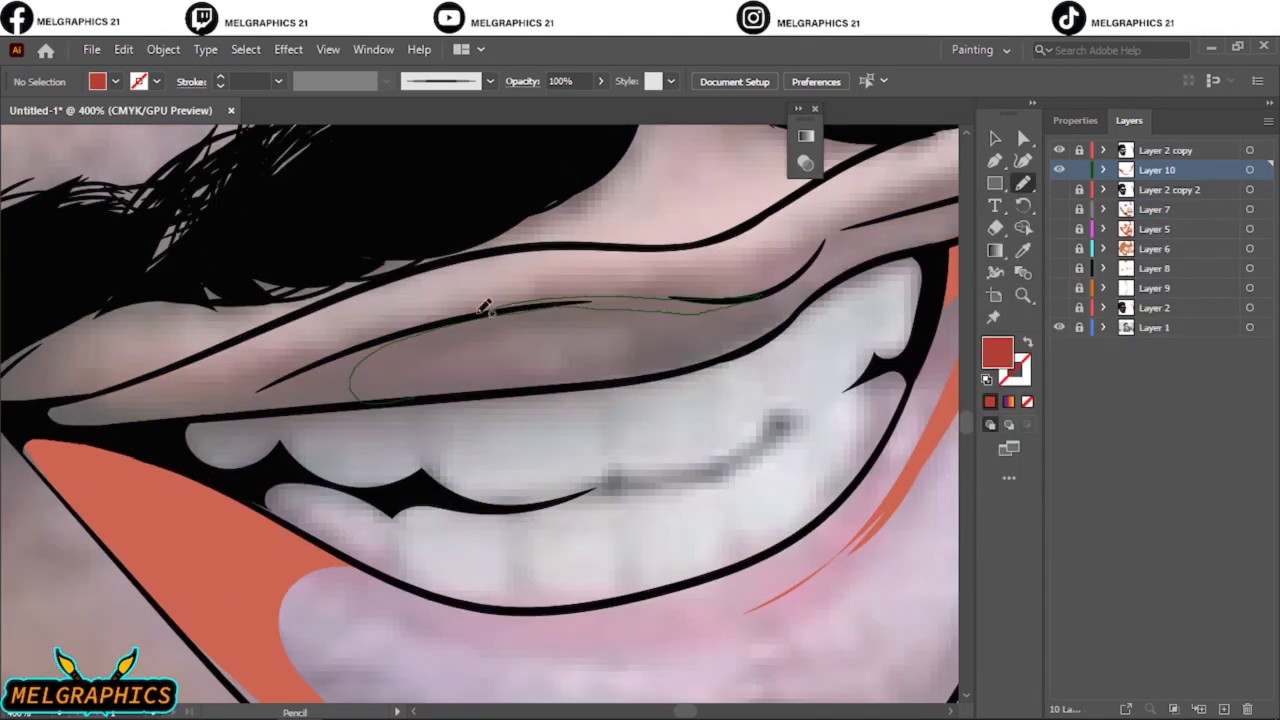
drag(309, 402, 100, 408)
scroll(483, 305, up, 3)
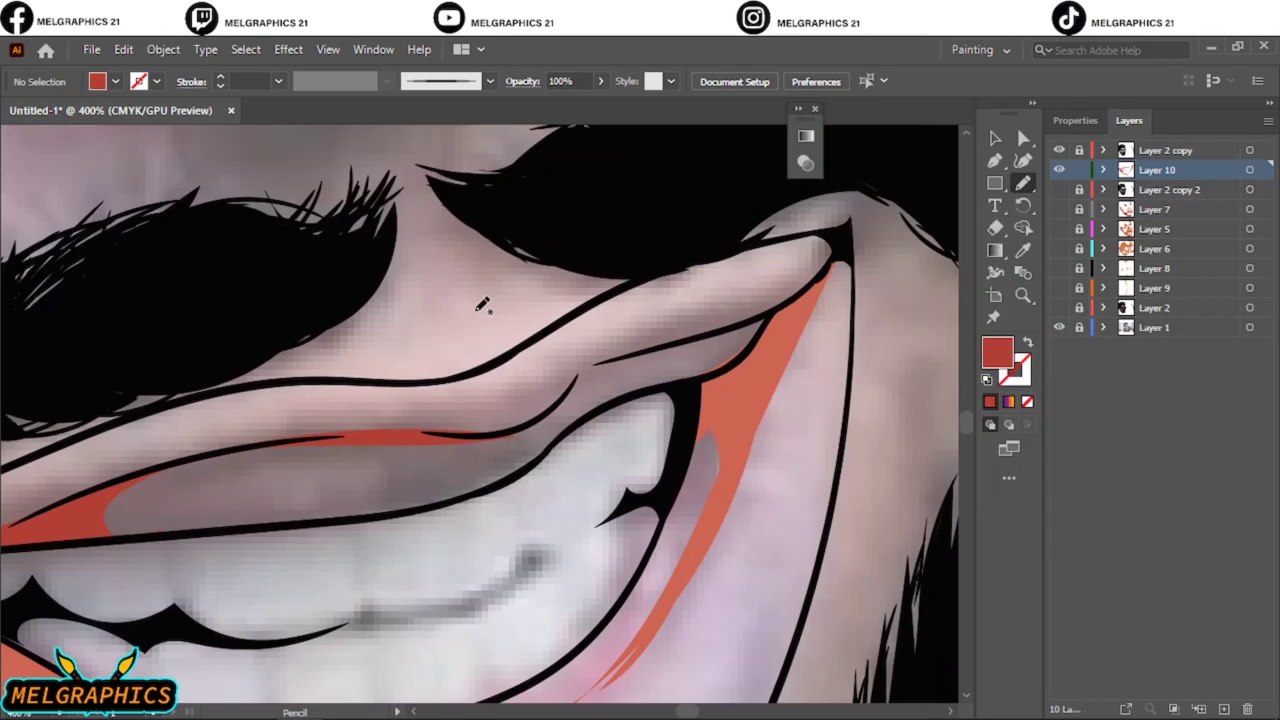
drag(745, 348, 750, 340)
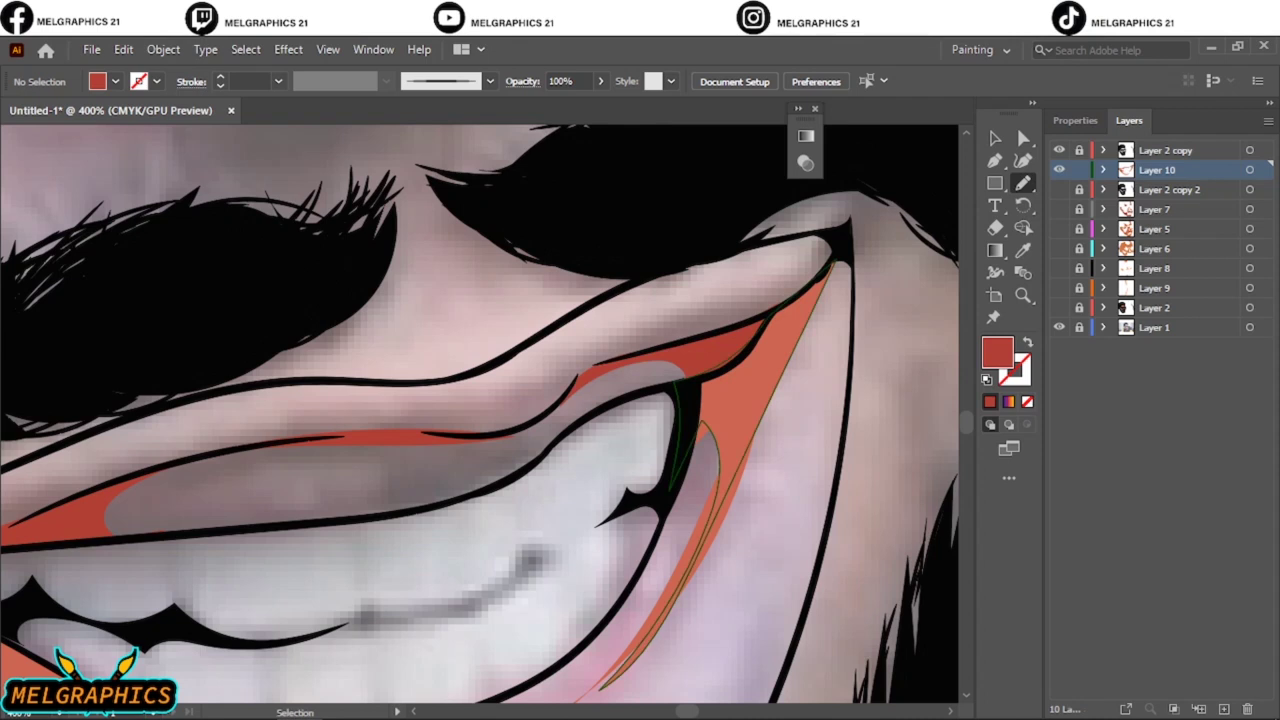
key(ctrl+0)
Step: Sample the teeth colour and draw a closed shadow shape over the upper teeth
click(1059, 307)
scroll(540, 540, up, 5)
key(i)
click(500, 520)
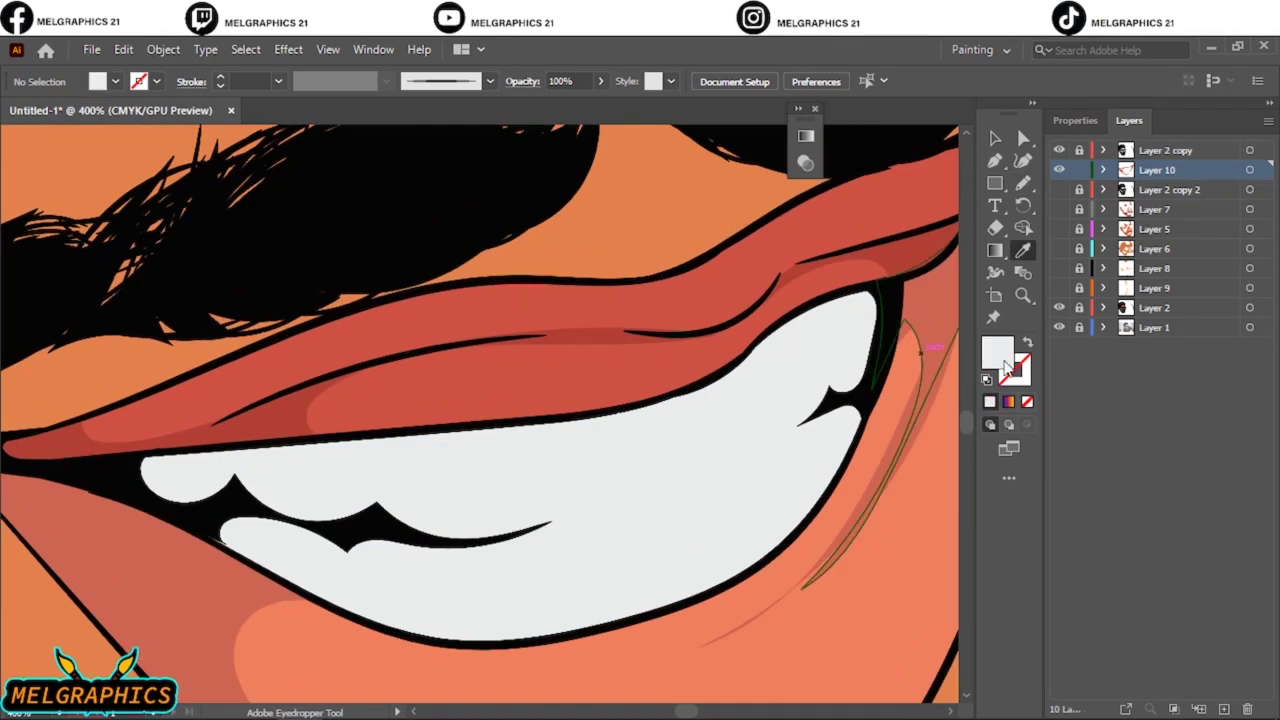
double_click(997, 352)
click(1189, 263)
key(n)
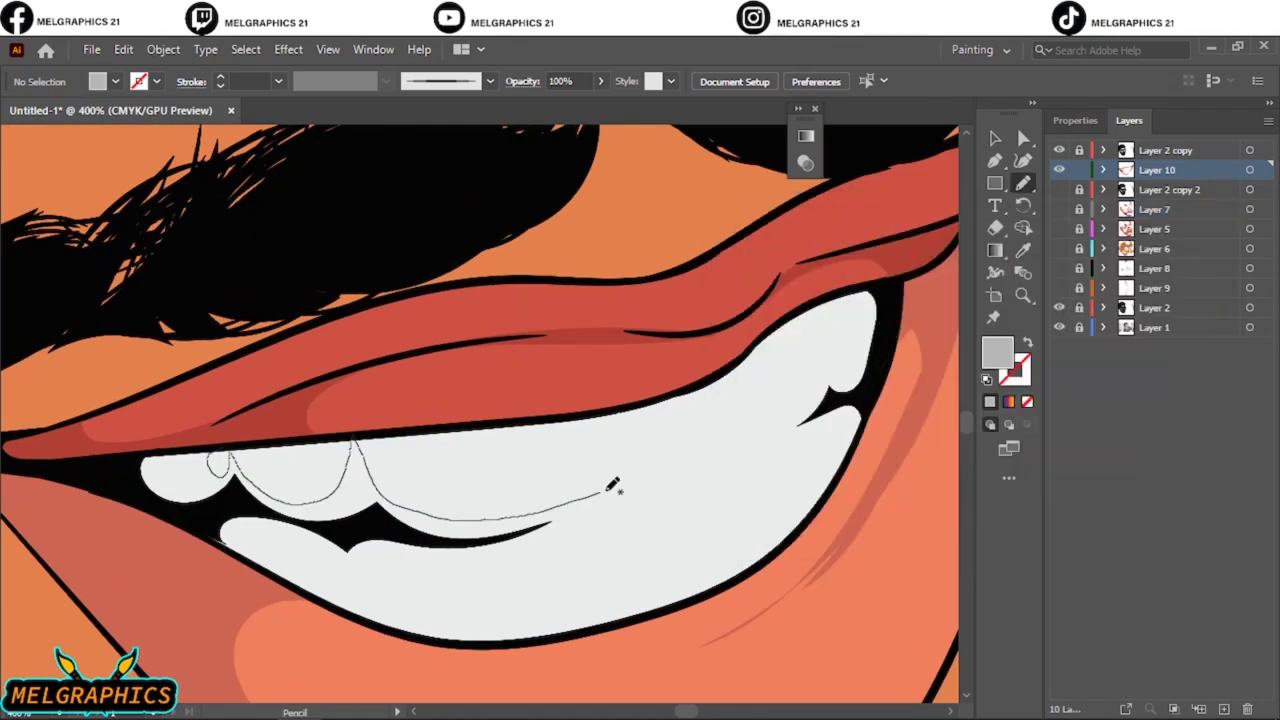
drag(131, 468, 140, 462)
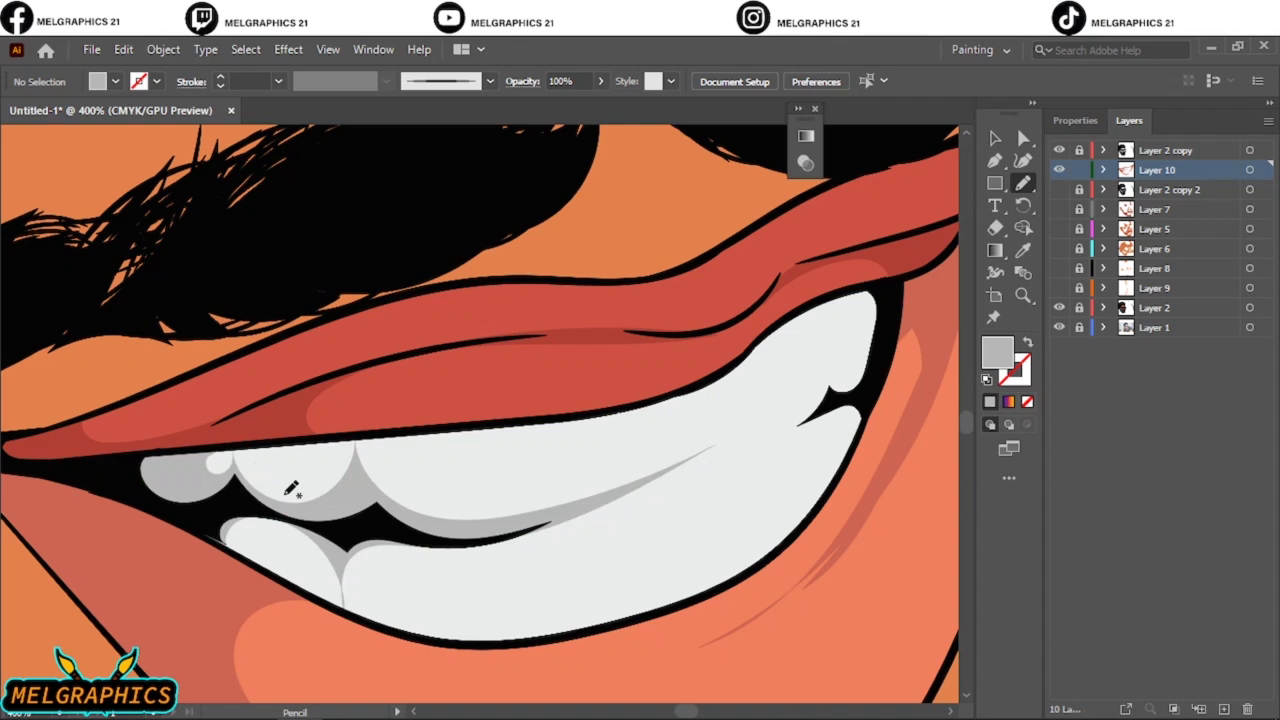
Step: Fill the teeth shadow with light grey #B2AFAF and hide the reference photo layer
click(1253, 172)
key(v)
double_click(997, 352)
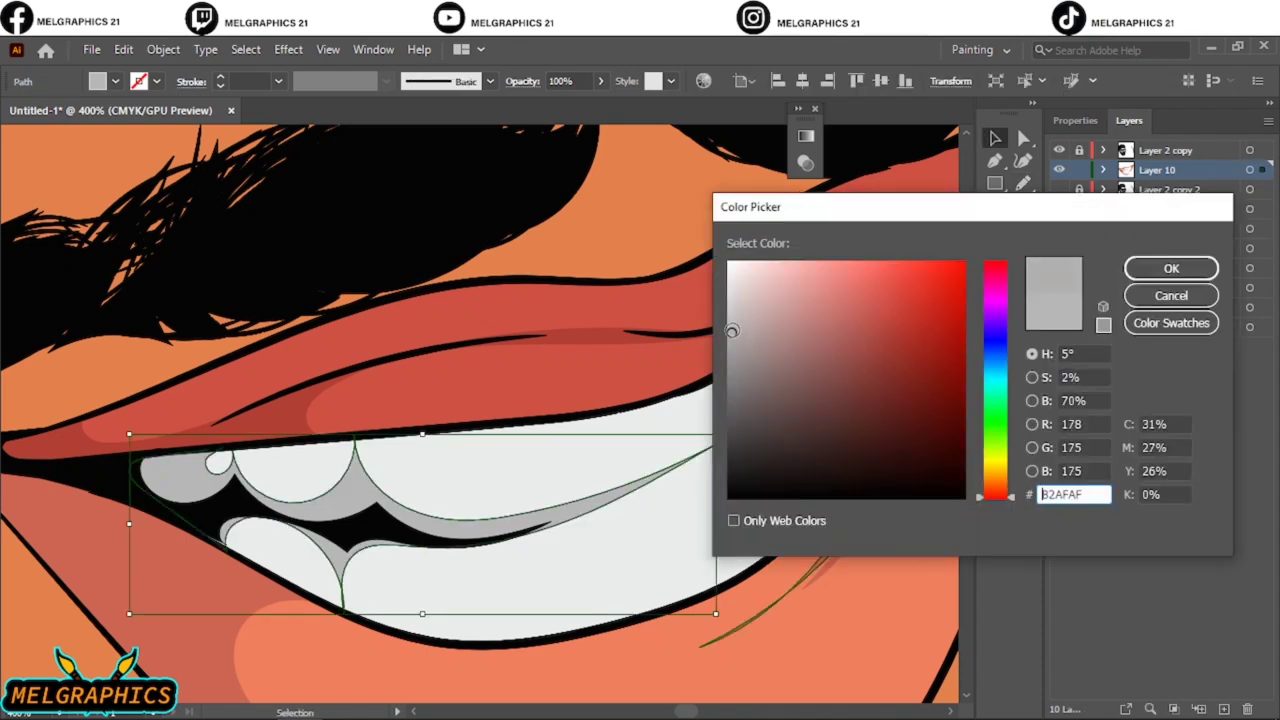
click(1186, 266)
click(686, 517)
key(ctrl+0)
click(1059, 327)
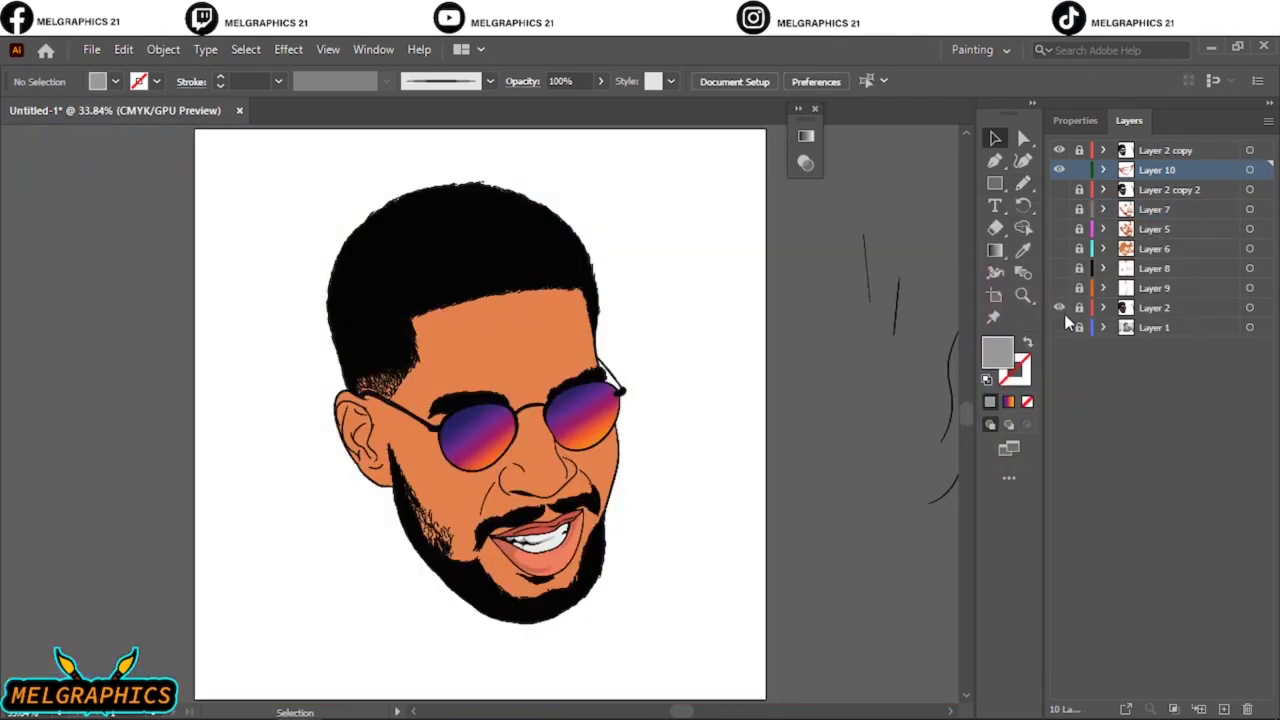
Step: Give the lower-lip shape a darker red fill
scroll(646, 568, up, 5)
scroll(646, 568, up, 3)
drag(314, 406, 671, 614)
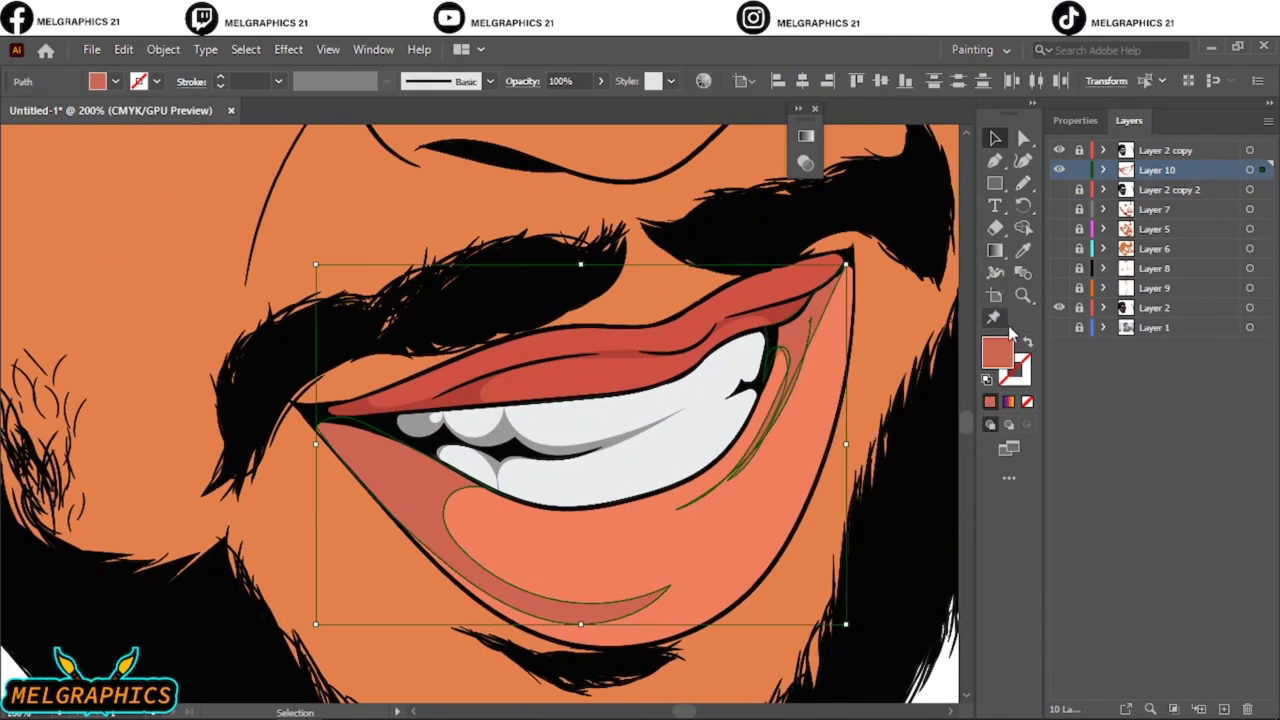
double_click(997, 352)
drag(871, 313, 894, 337)
key(Return)
key(ctrl+0)
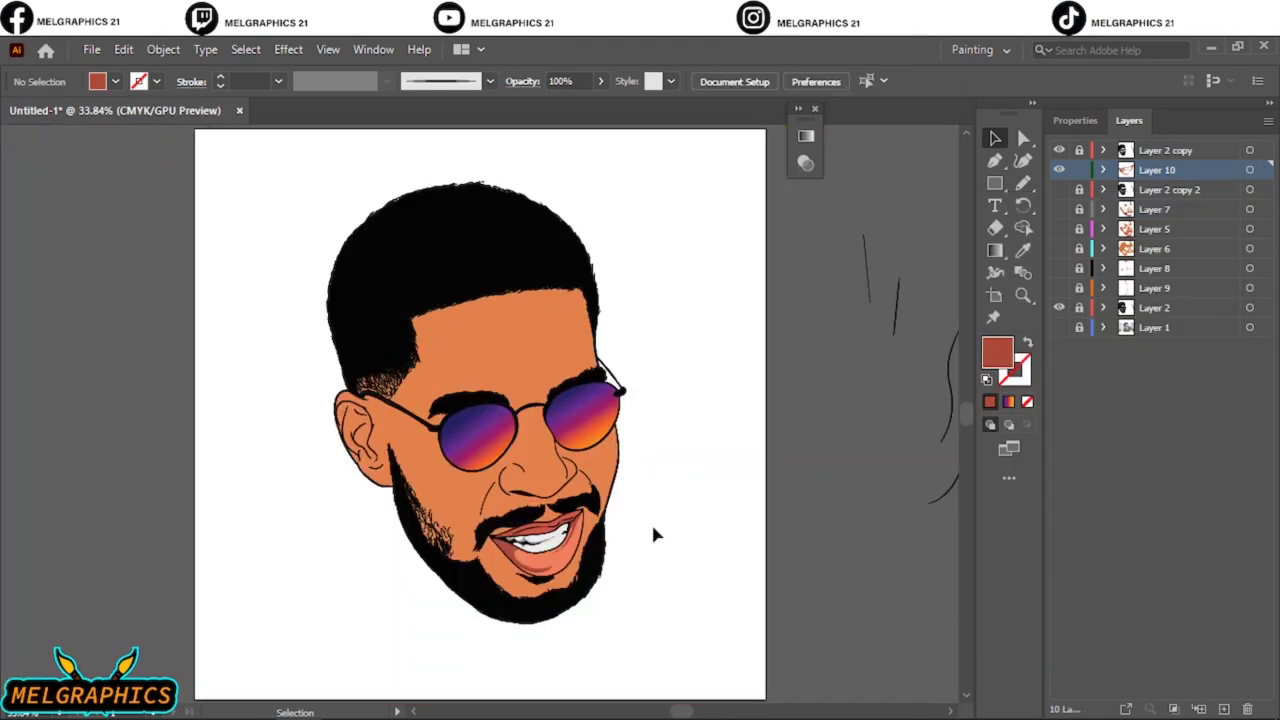
key(ctrl+equal)
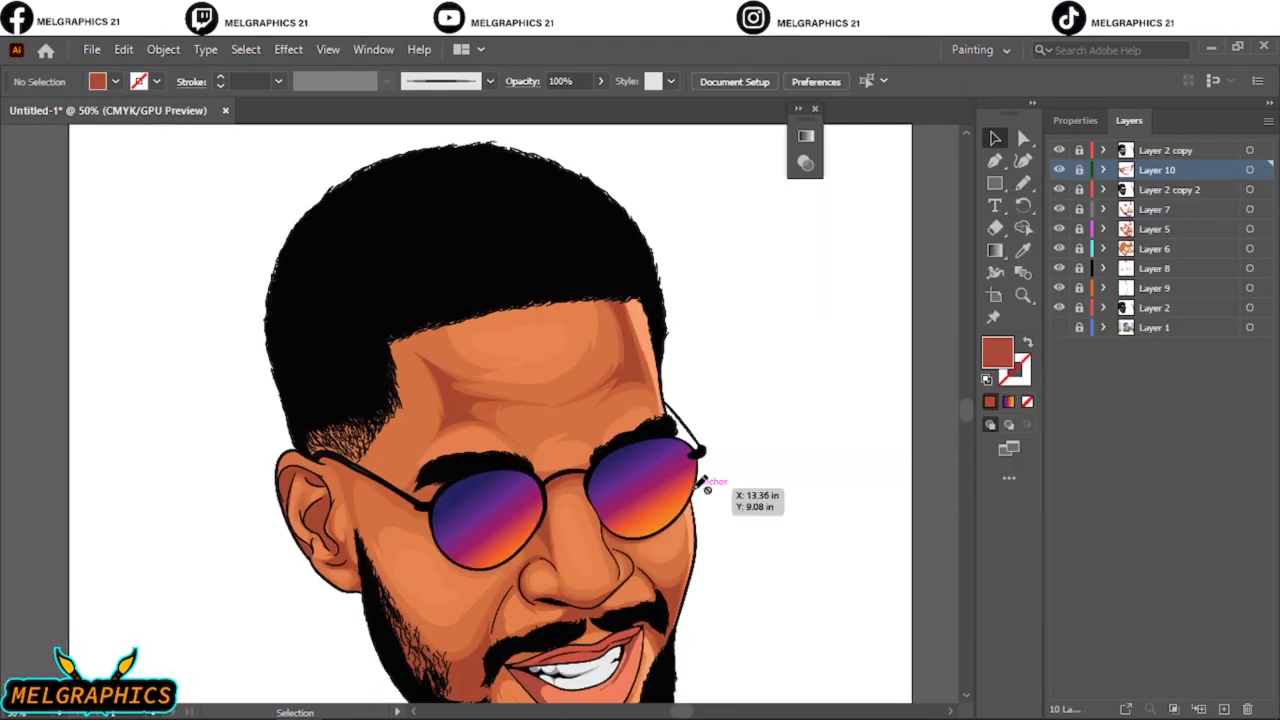
scroll(900, 260, up, 3)
Step: Add Layer 11 and draw a long thin gradient-filled ellipse above the head
key(ctrl+l)
scroll(500, 300, up, 2)
key(l)
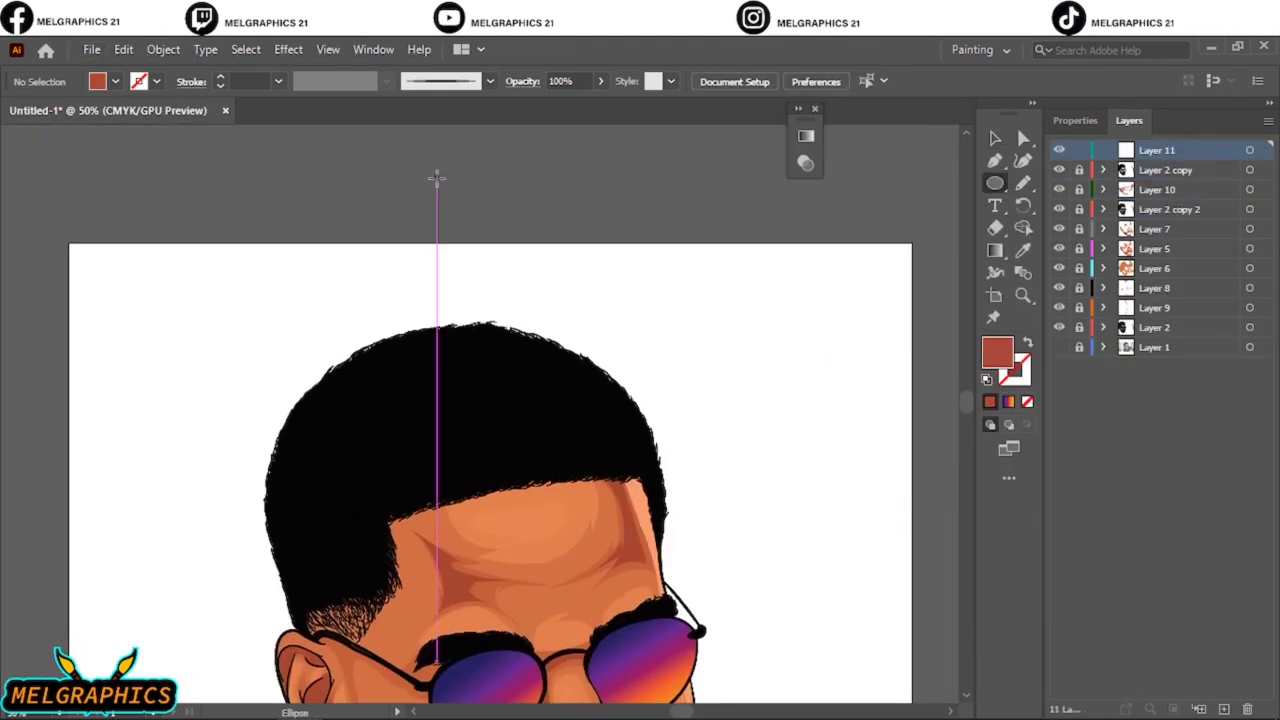
drag(443, 178, 938, 188)
key(period)
double_click(995, 250)
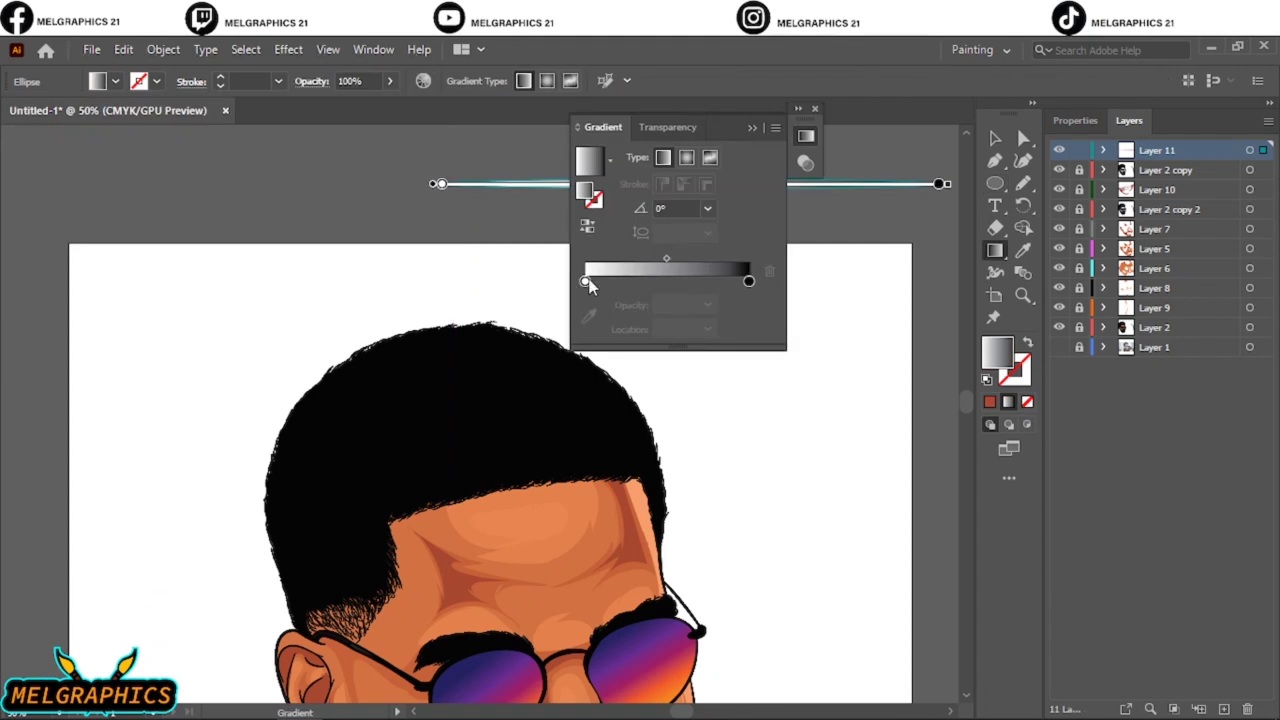
Step: Set the ellipse gradient's left stop to black and shift both midpoints
double_click(585, 281)
click(675, 283)
double_click(585, 281)
click(675, 283)
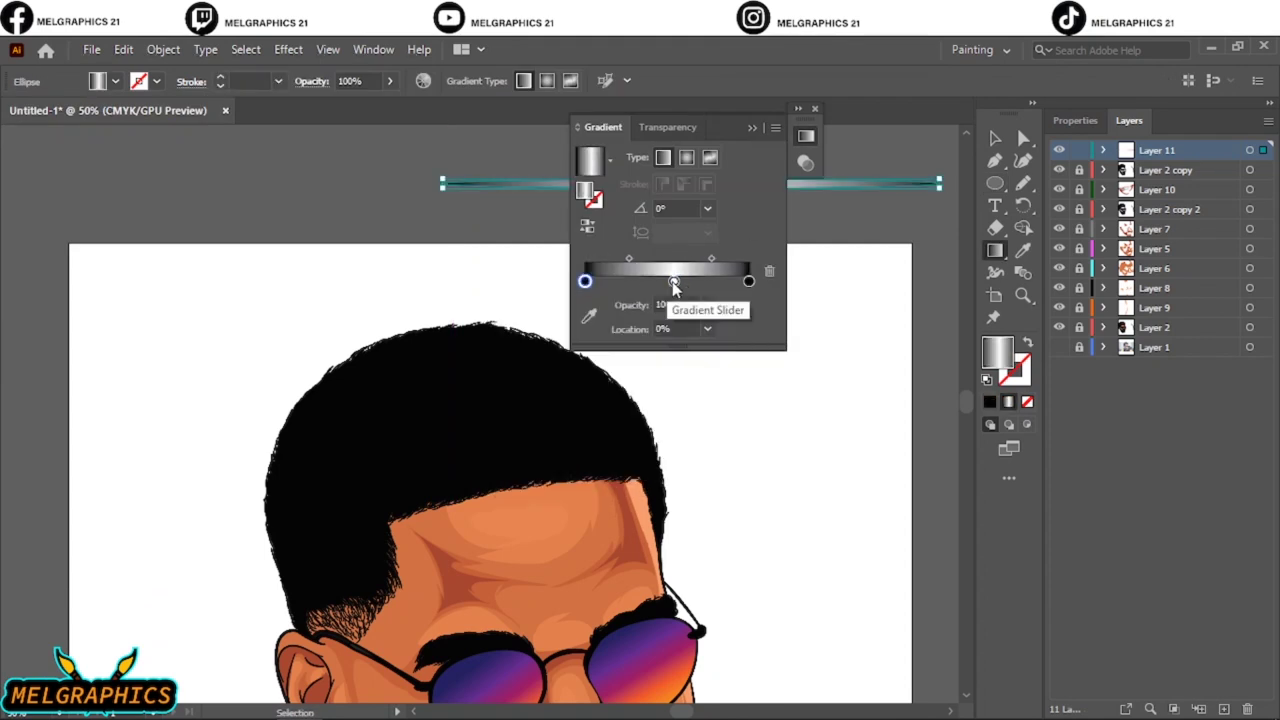
double_click(585, 281)
click(549, 340)
drag(711, 259, 694, 259)
drag(629, 259, 658, 258)
Step: Move the gradient to the outline and make a tapered brush set at 0.25 pt
key(v)
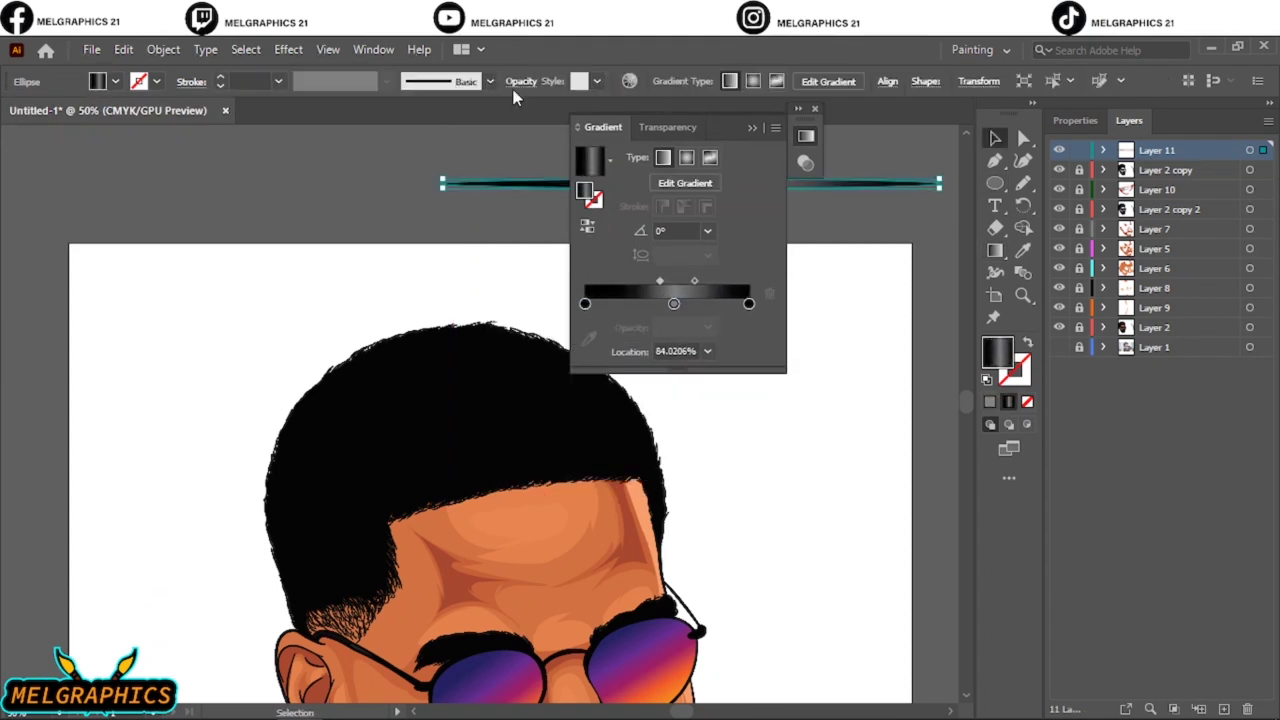
key(shift+x)
key(b)
drag(310, 210, 440, 210)
click(489, 81)
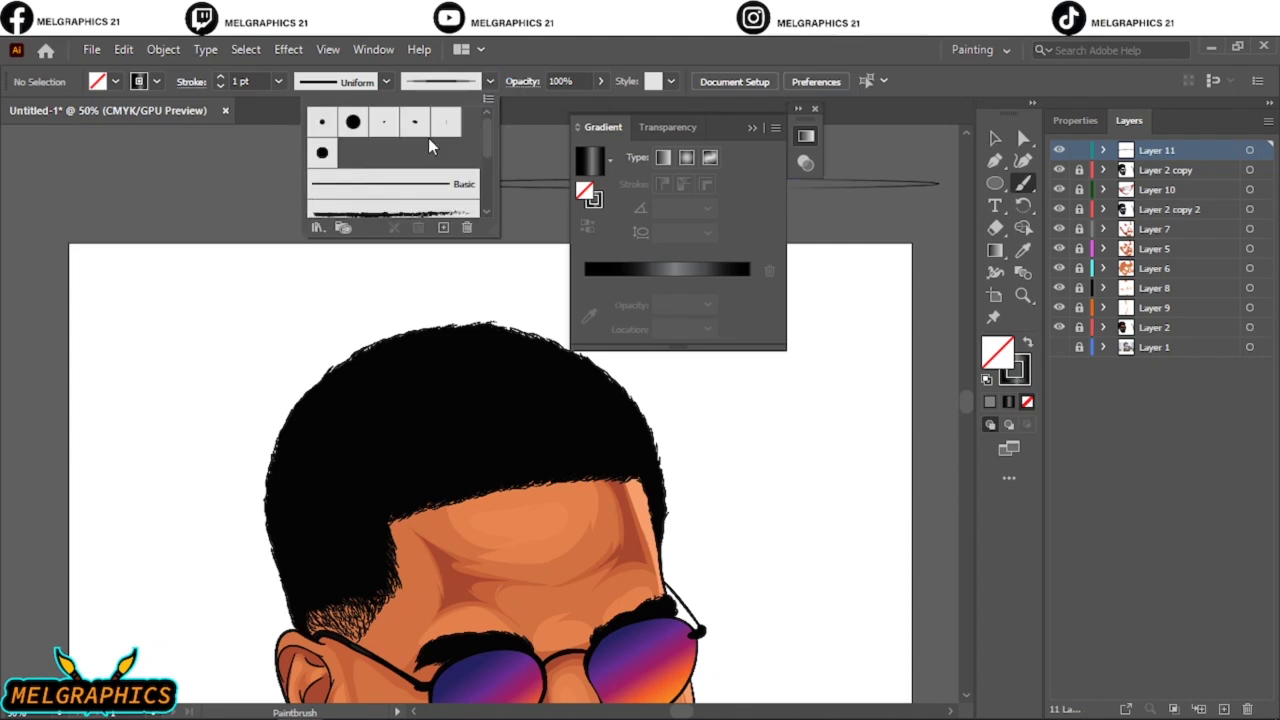
click(428, 140)
click(278, 81)
click(306, 97)
Step: Test a tapered hair stroke, duplicating and moving it across the hair
key(ctrl+plus)
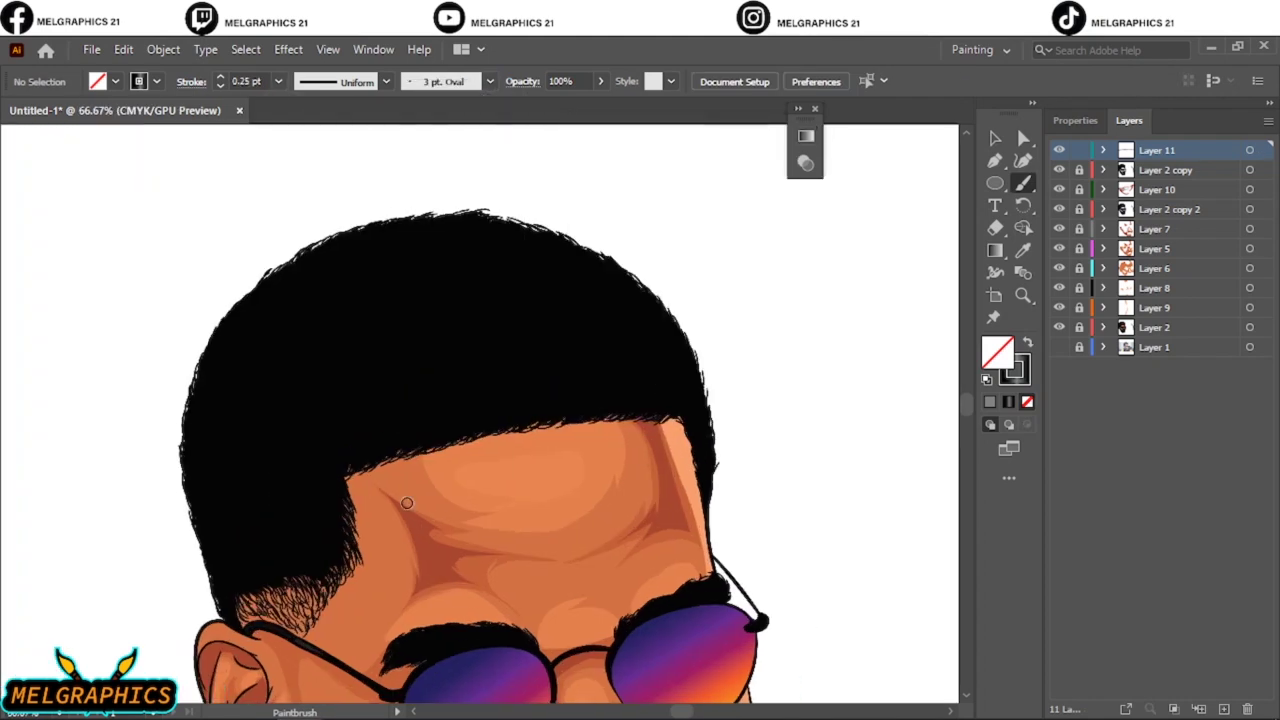
key(ctrl+plus)
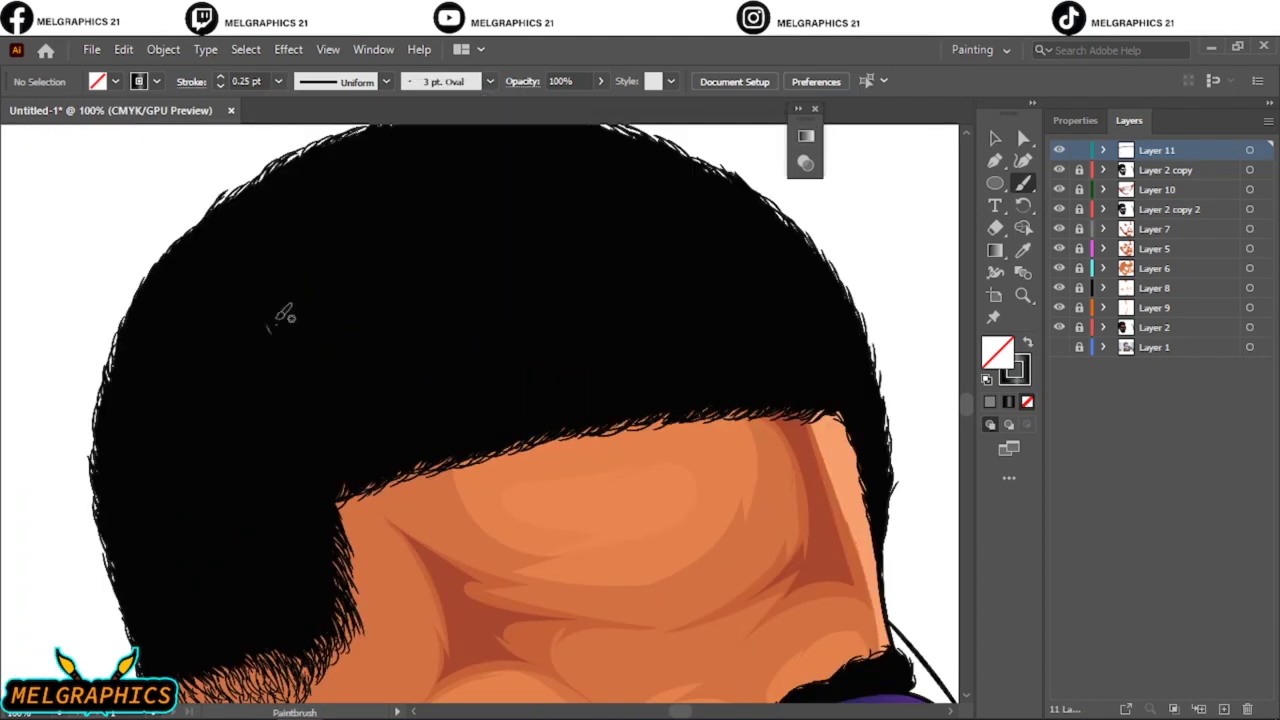
scroll(388, 348, left, 2)
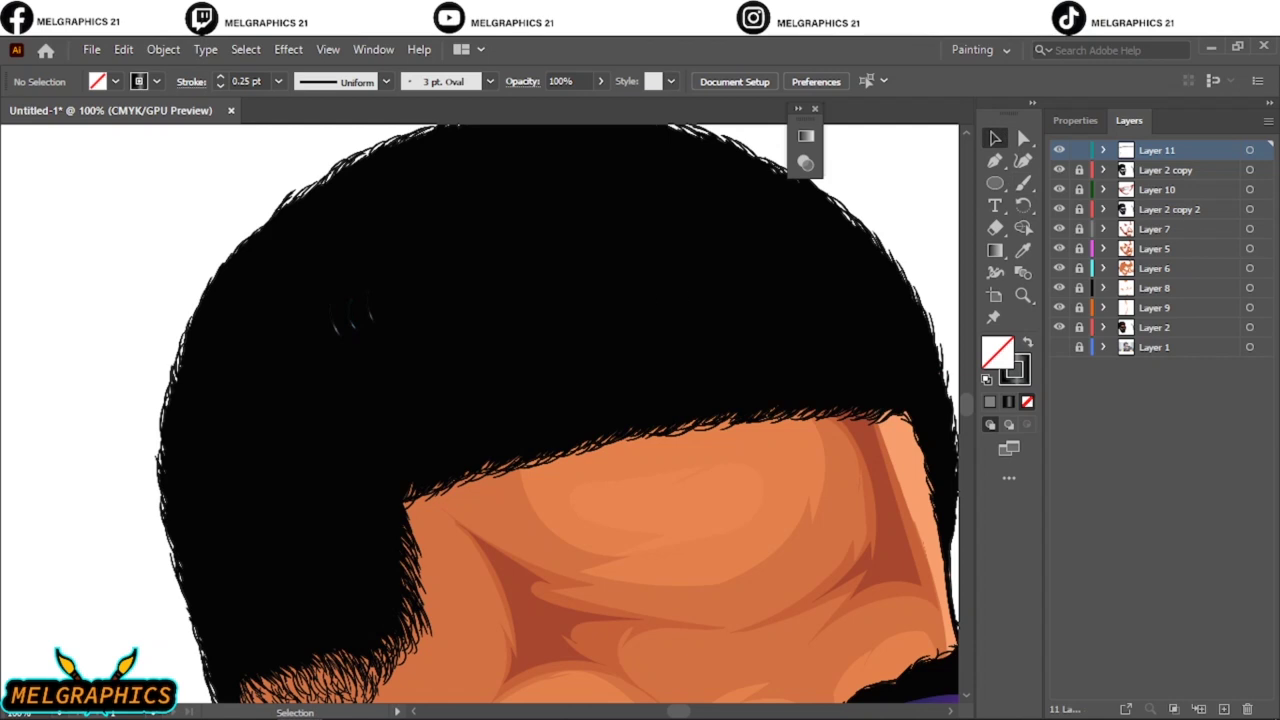
click(350, 318)
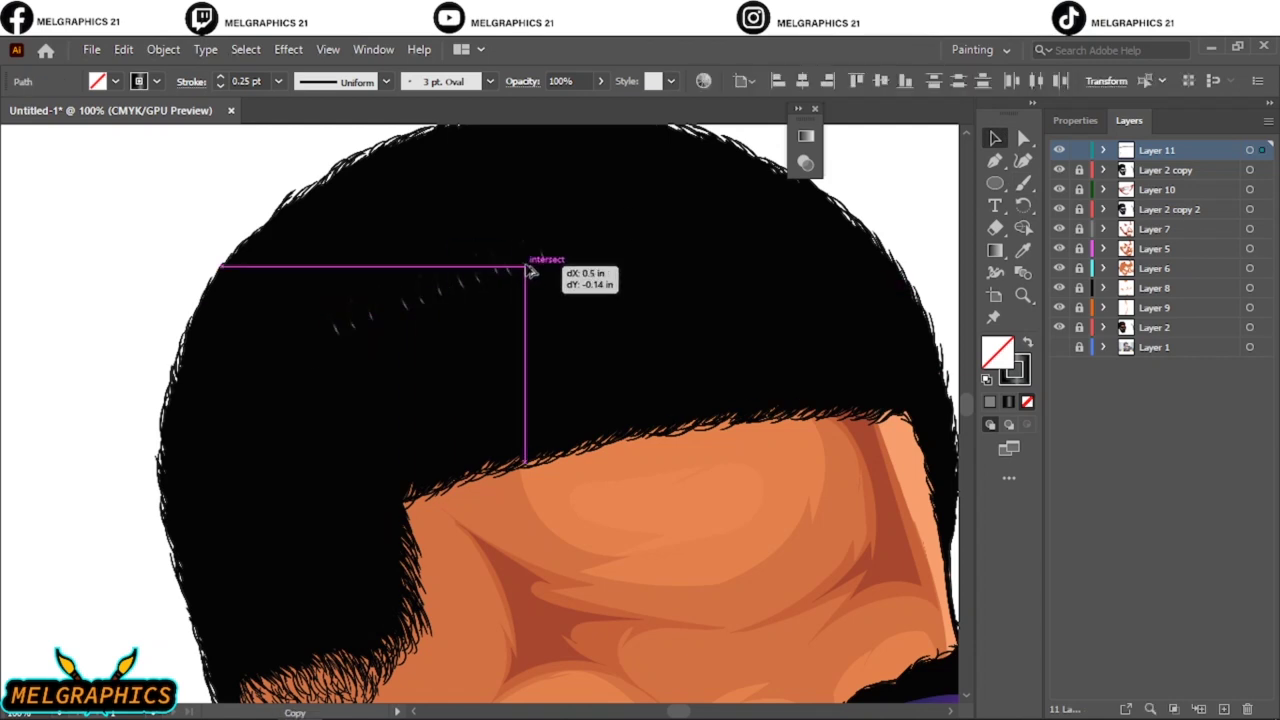
mouse_move(544, 264)
mouse_down()
mouse_move(590, 248)
mouse_move(493, 327)
mouse_up()
mouse_move(530, 390)
mouse_down()
mouse_move(345, 273)
mouse_move(500, 271)
mouse_up()
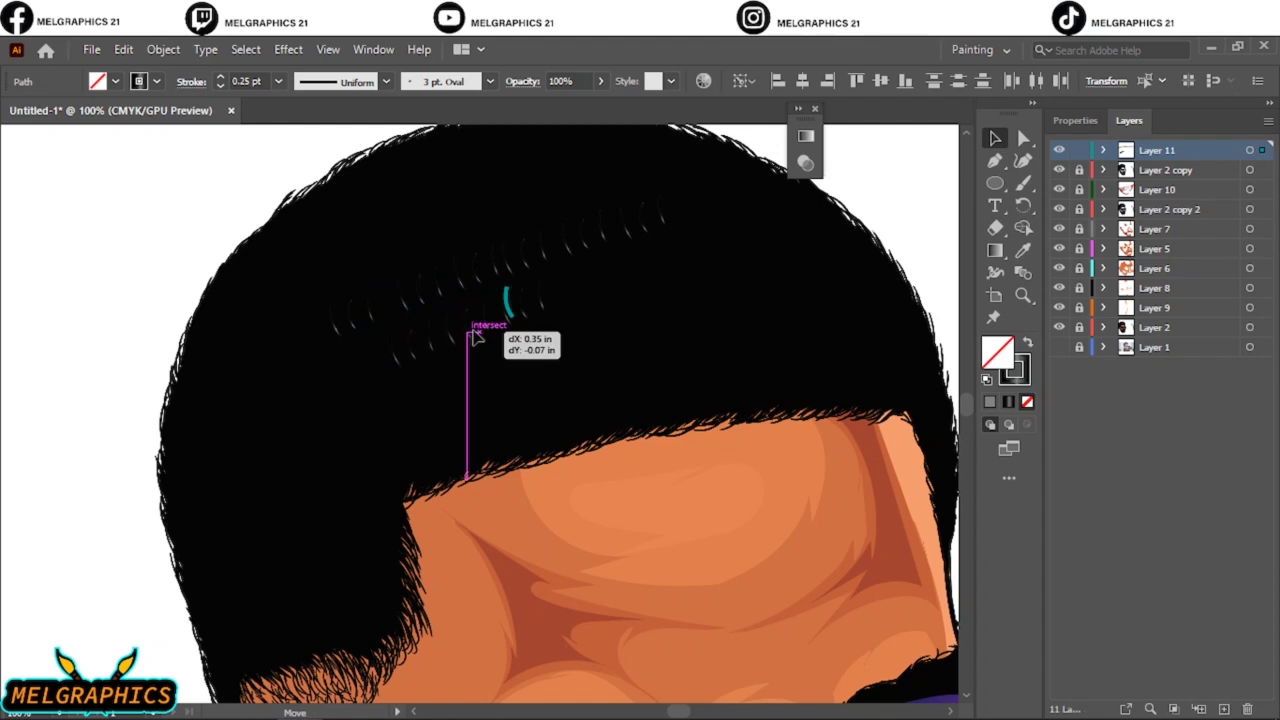
click(745, 357)
key(ctrl+0)
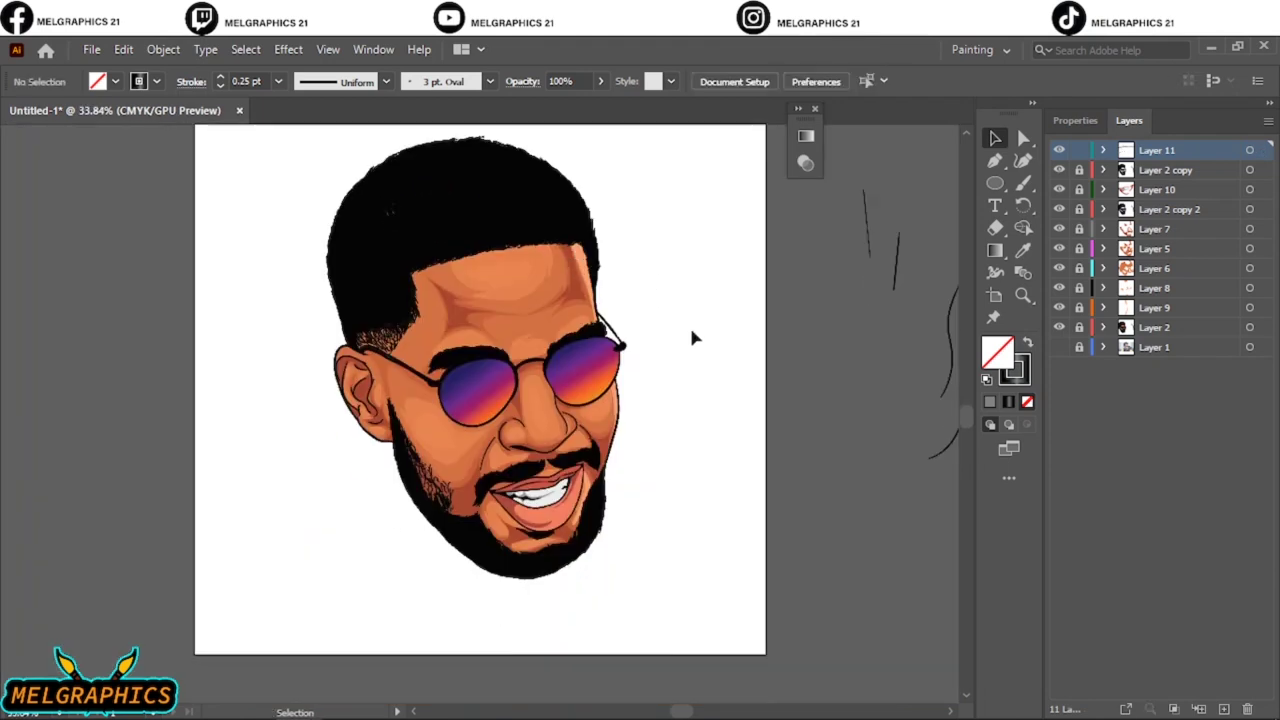
Step: Add a middle stop with reduced opacity to the ellipse gradient
click(1008, 401)
double_click(994, 250)
click(672, 278)
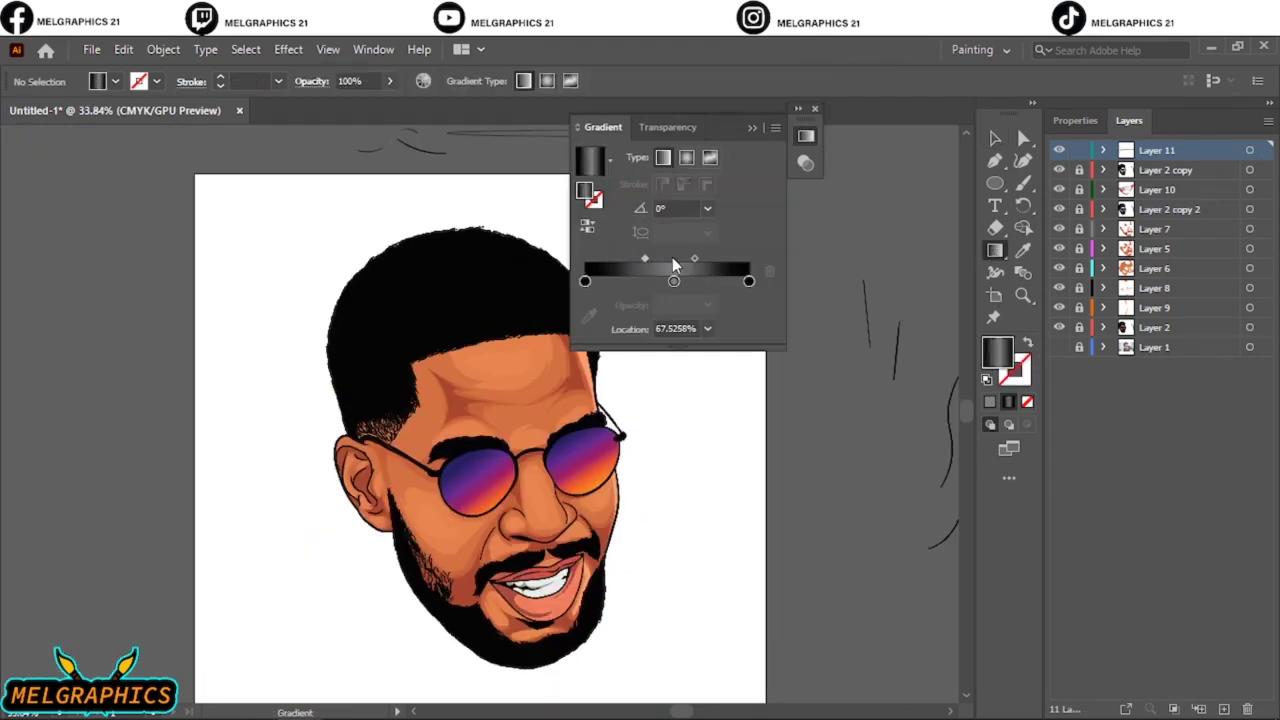
drag(672, 281, 661, 281)
click(641, 259)
click(660, 281)
click(707, 303)
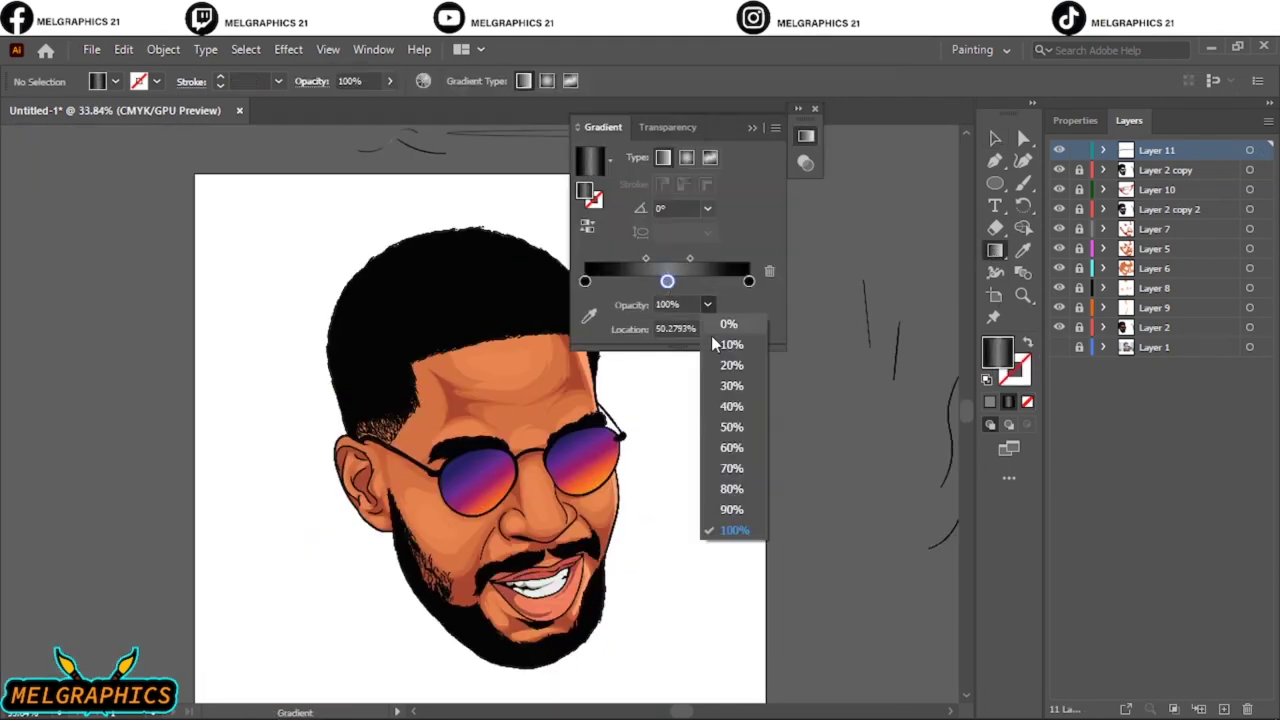
click(740, 308)
key(v)
drag(753, 122, 787, 120)
click(789, 109)
Step: Undo the trial hair strokes and bring up the fill colour swatches
key(b)
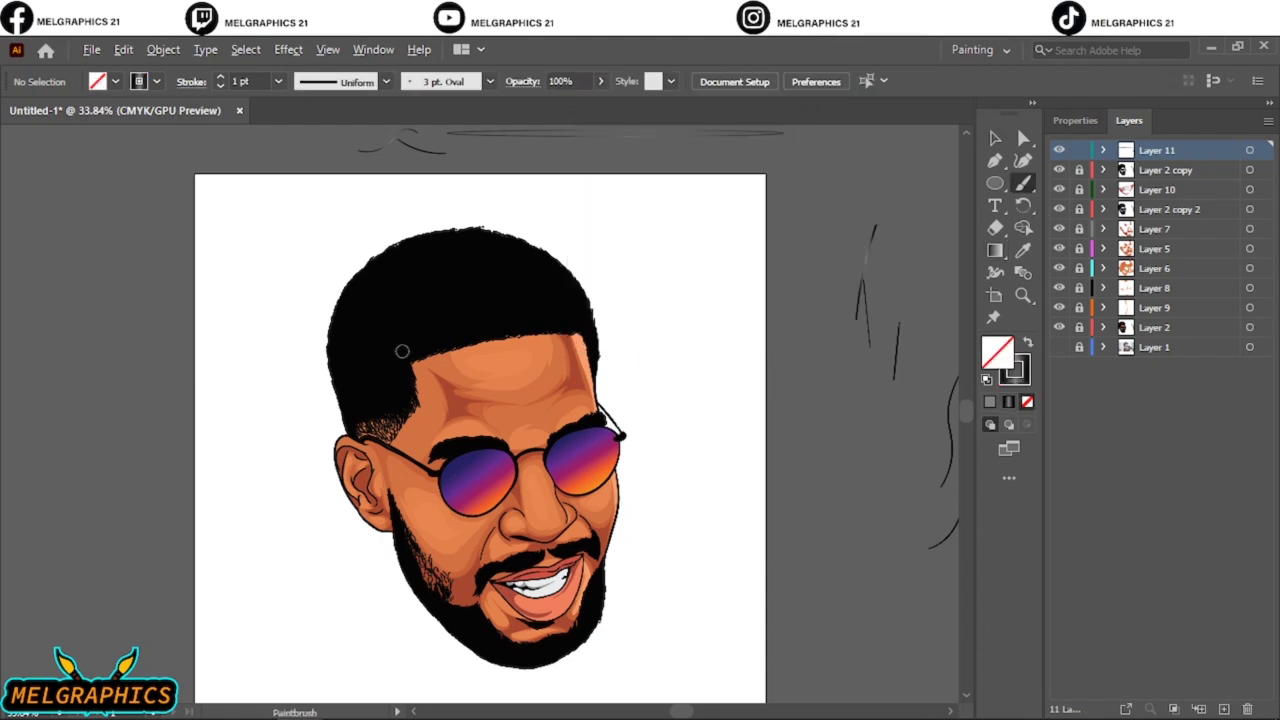
scroll(383, 322, up, 3)
key(ctrl+z)
scroll(290, 170, up, 2)
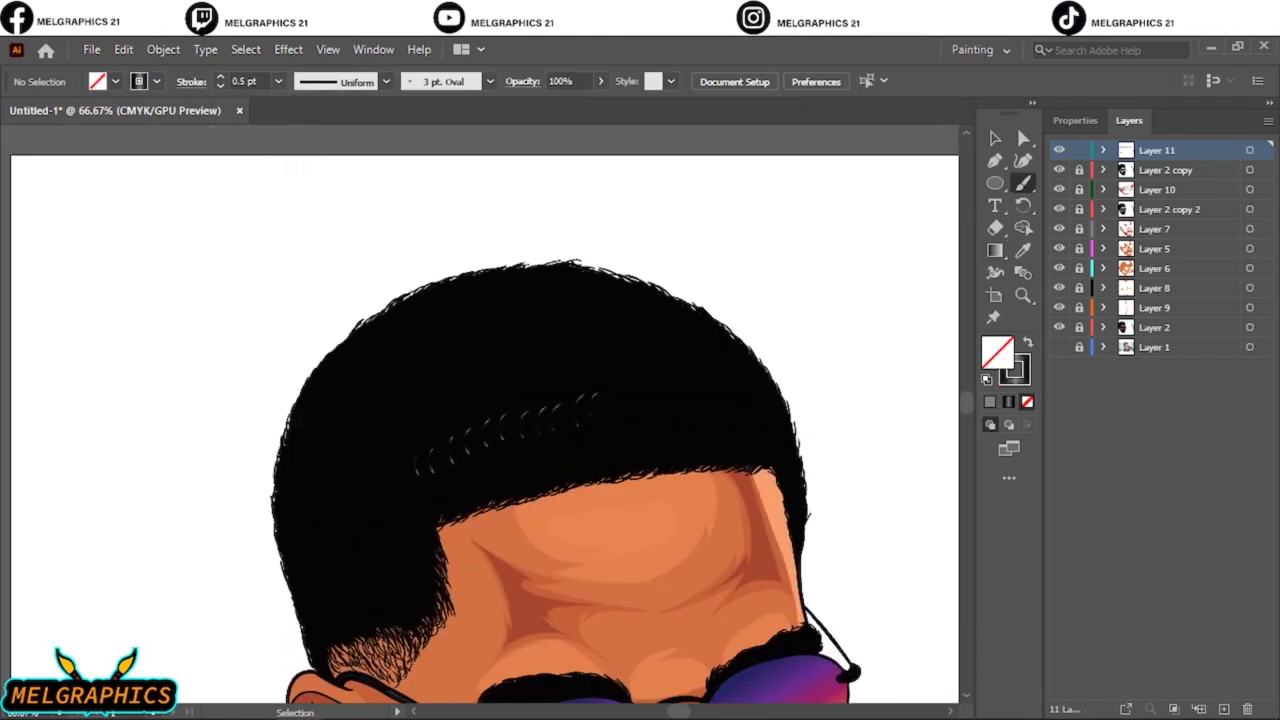
click(115, 81)
Step: Draw a wavy hair strand with the Pencil and give it a near-black fill
click(58, 168)
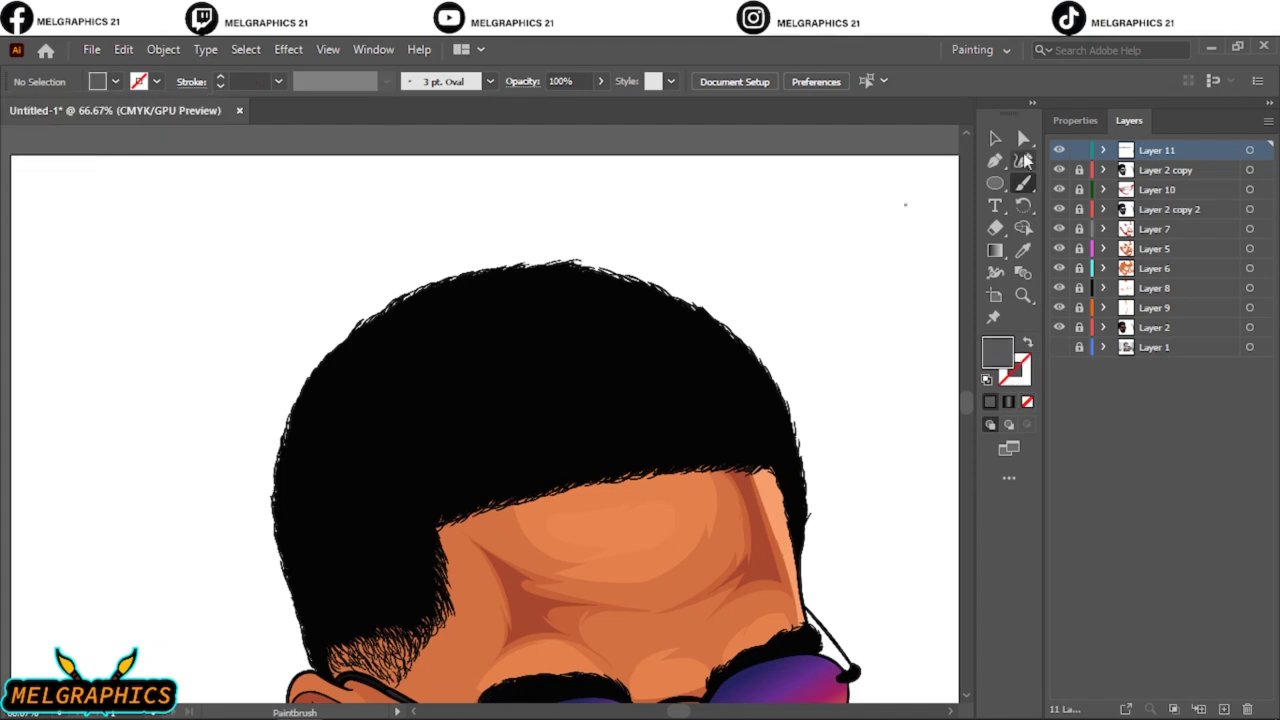
drag(618, 402, 430, 462)
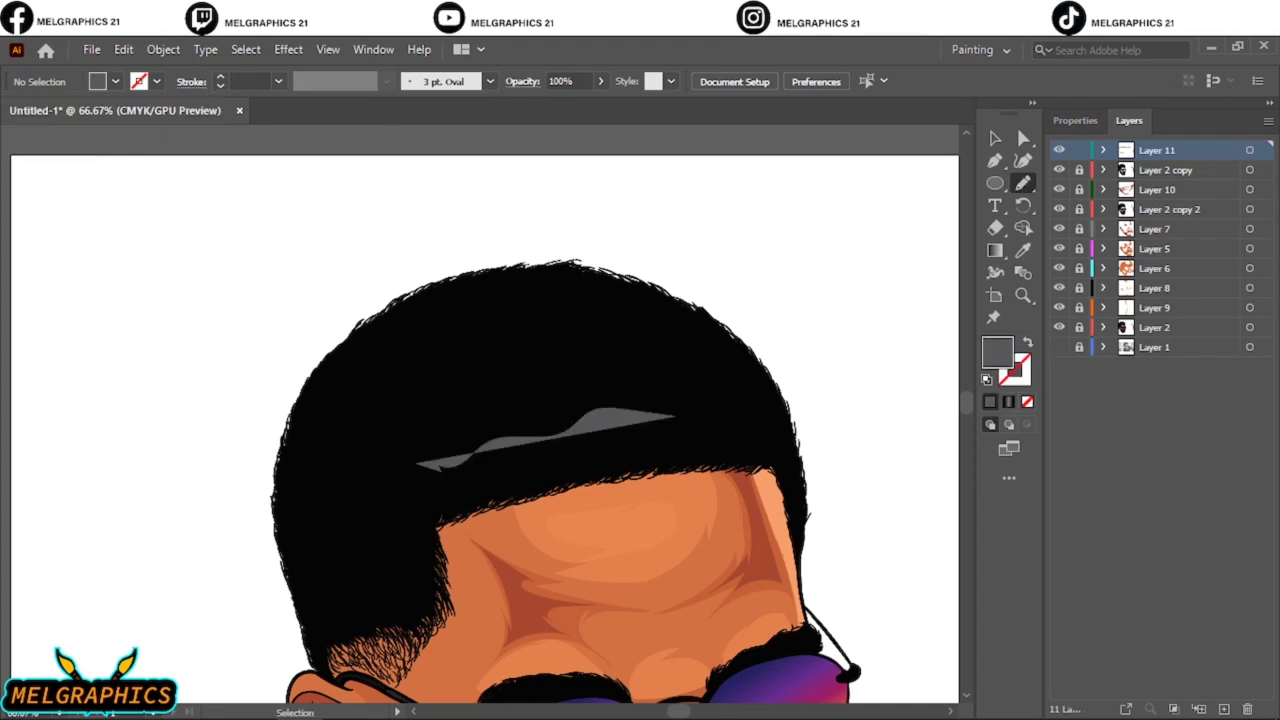
key(ctrl+z)
scroll(544, 480, up, 1)
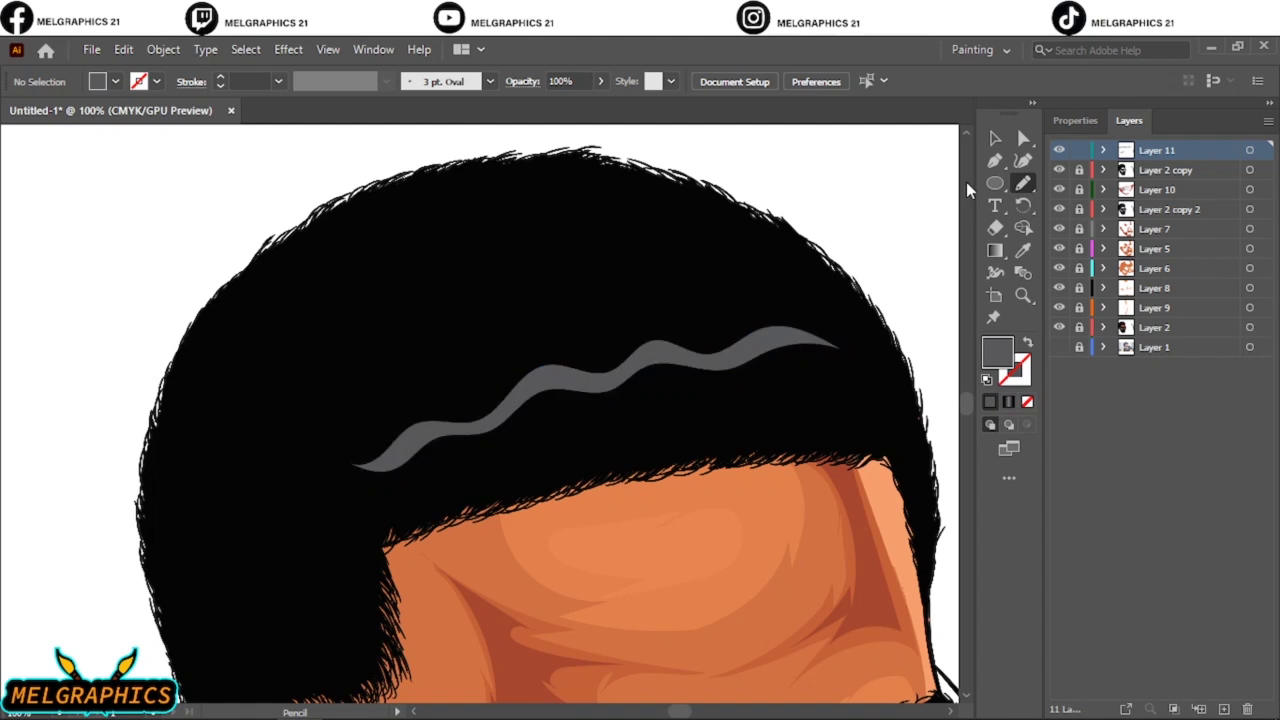
click(995, 138)
double_click(997, 351)
click(732, 479)
click(1189, 266)
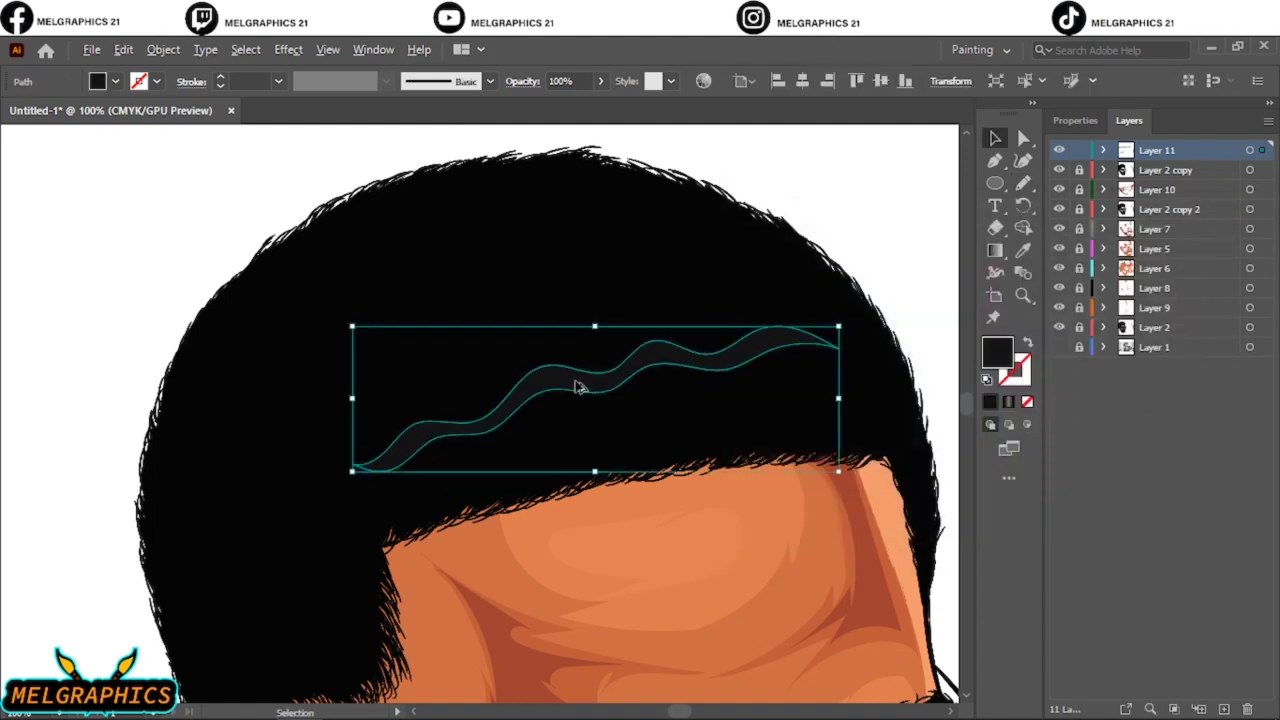
Step: Duplicate the wavy strand into three copies across the top of the hair
drag(500, 380, 500, 266)
drag(666, 237, 580, 203)
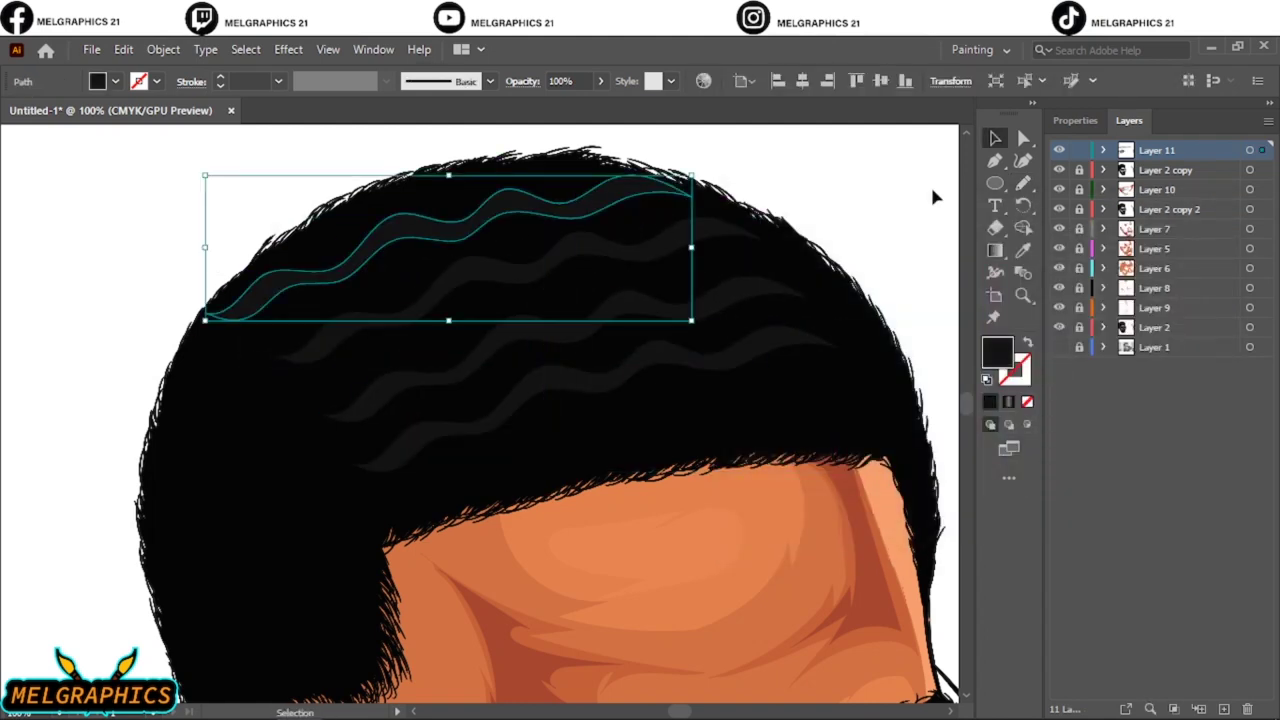
drag(700, 234, 509, 206)
key(ctrl+0)
click(782, 207)
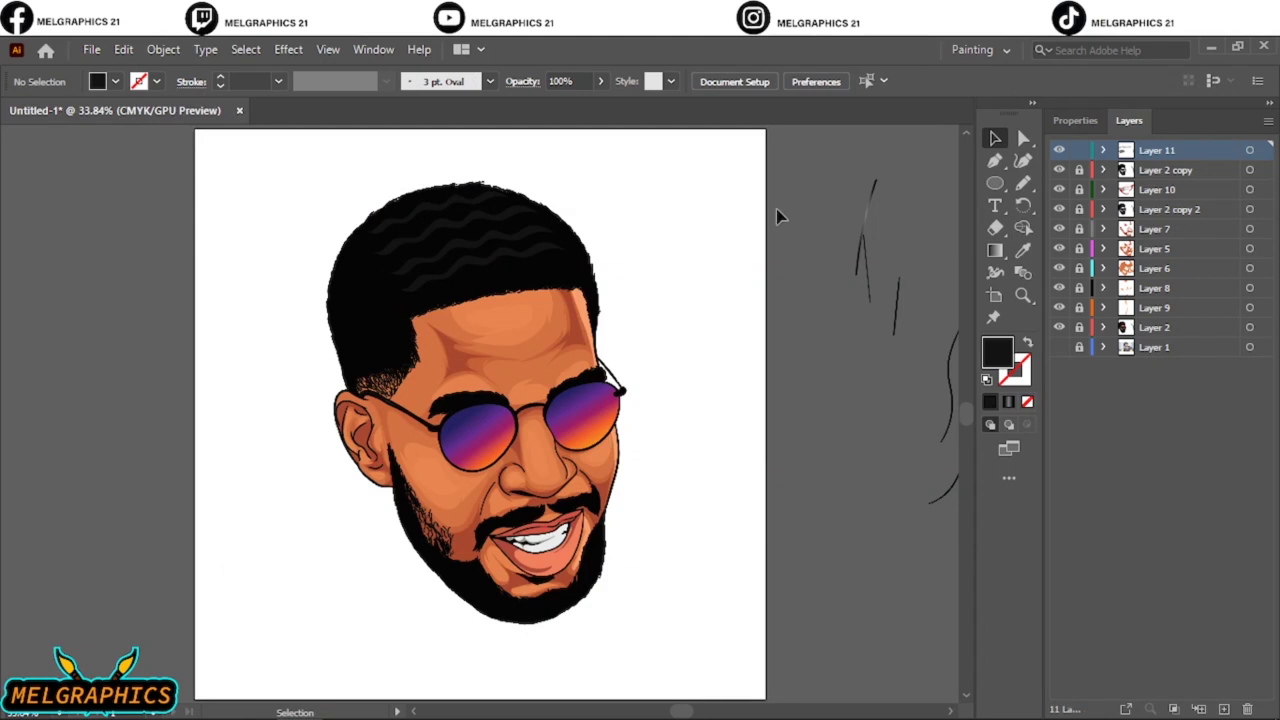
Step: Stretch the strands wider and nudge them into position across the hair
key(ctrl+1)
scroll(500, 300, up, 3)
click(528, 386)
mouse_move(491, 409)
mouse_down()
mouse_move(393, 431)
mouse_move(694, 263)
mouse_up()
mouse_move(463, 366)
mouse_down()
mouse_move(644, 234)
mouse_move(700, 266)
mouse_up()
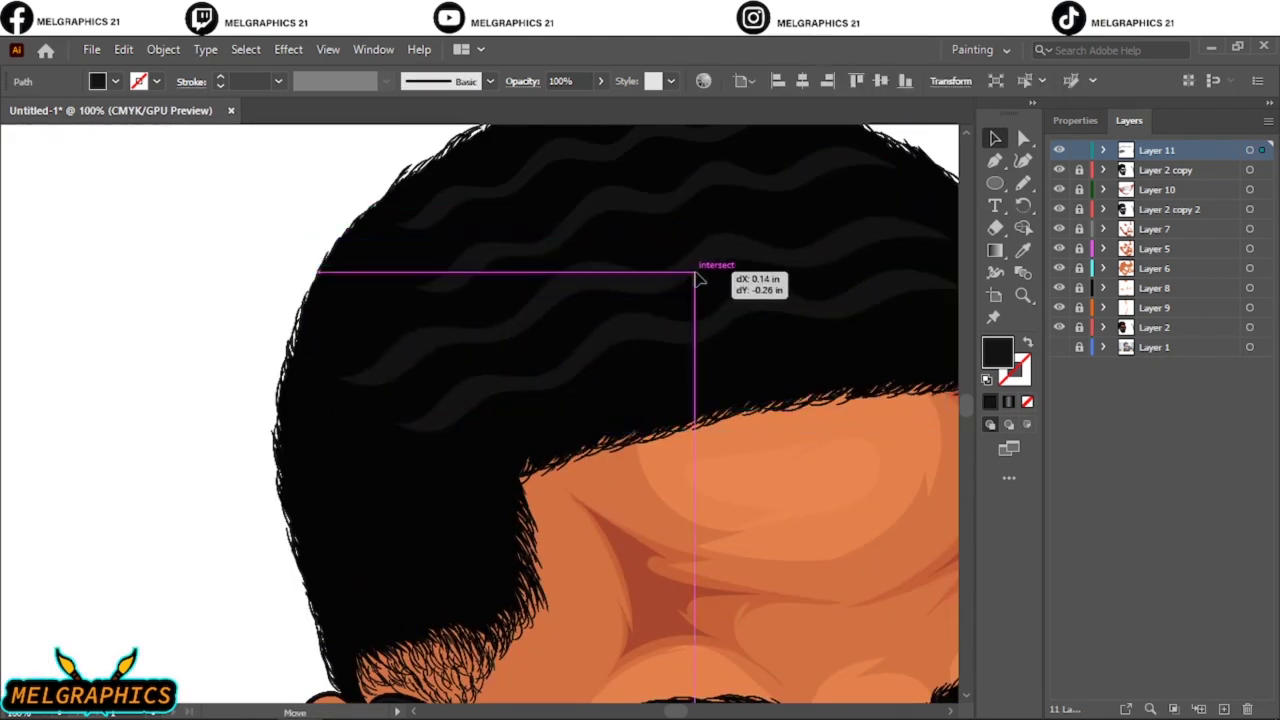
drag(443, 263, 429, 286)
drag(643, 200, 651, 223)
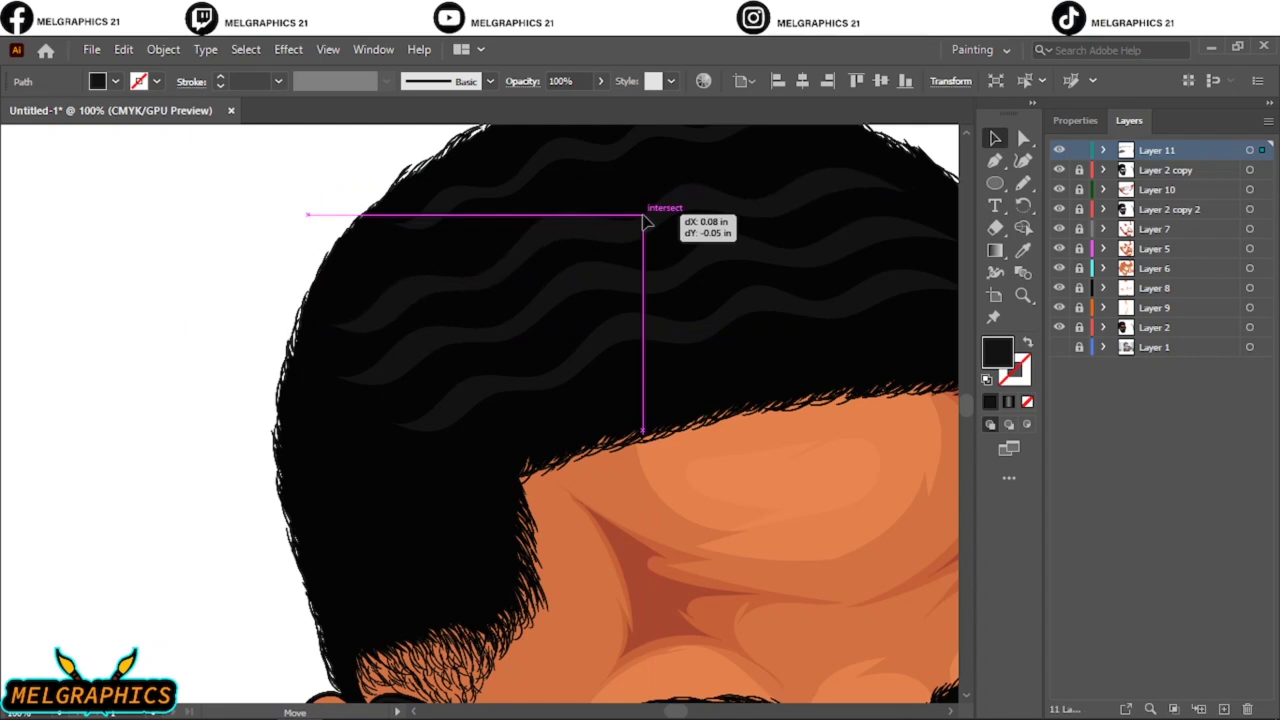
click(571, 389)
key(ctrl+0)
drag(443, 220, 413, 230)
click(705, 233)
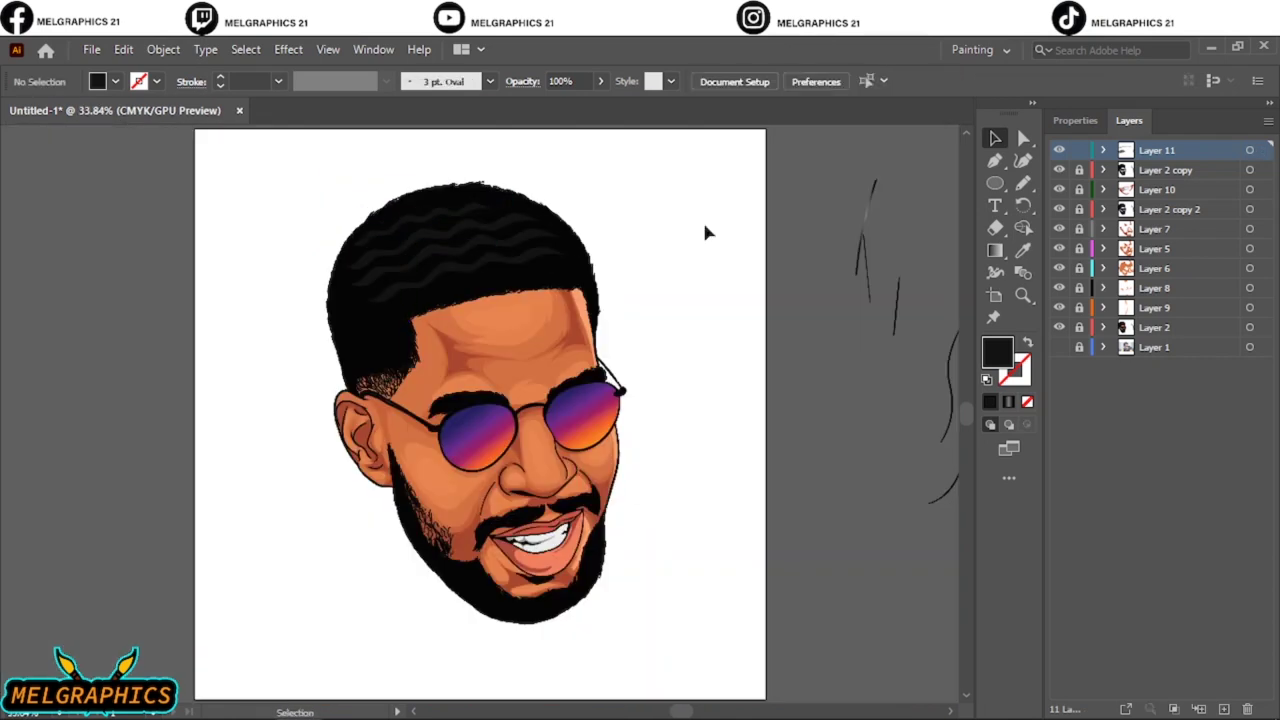